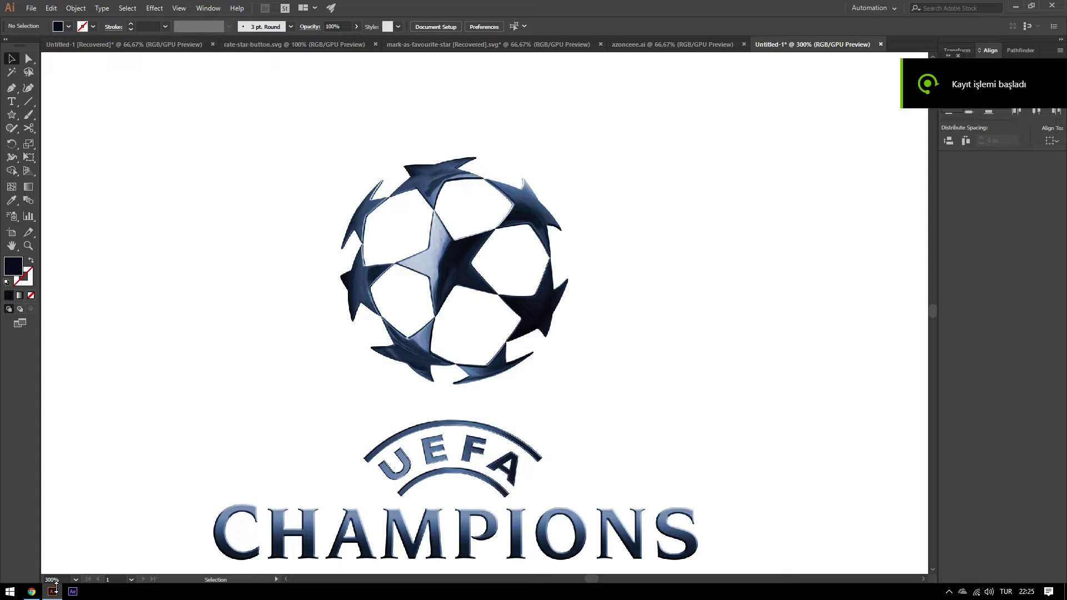
Step: Review the video comment mentioning the Champions League logo and not hand-drawing stars
{"action": "left_click", "coordinate": [32, 592]}
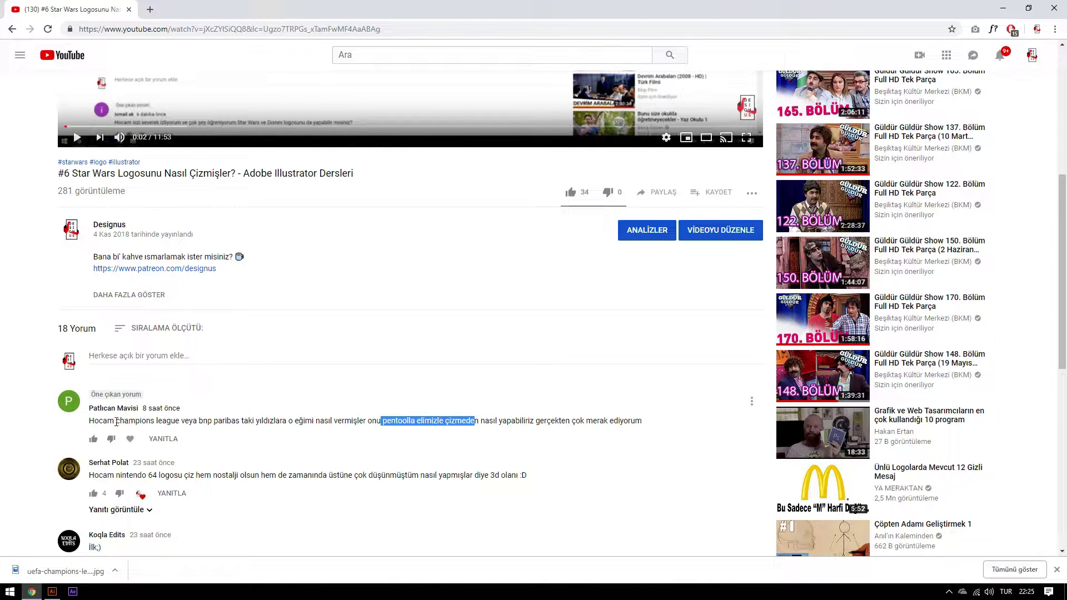
{"action": "left_click_drag", "start_coordinate": [116, 421], "coordinate": [174, 417]}
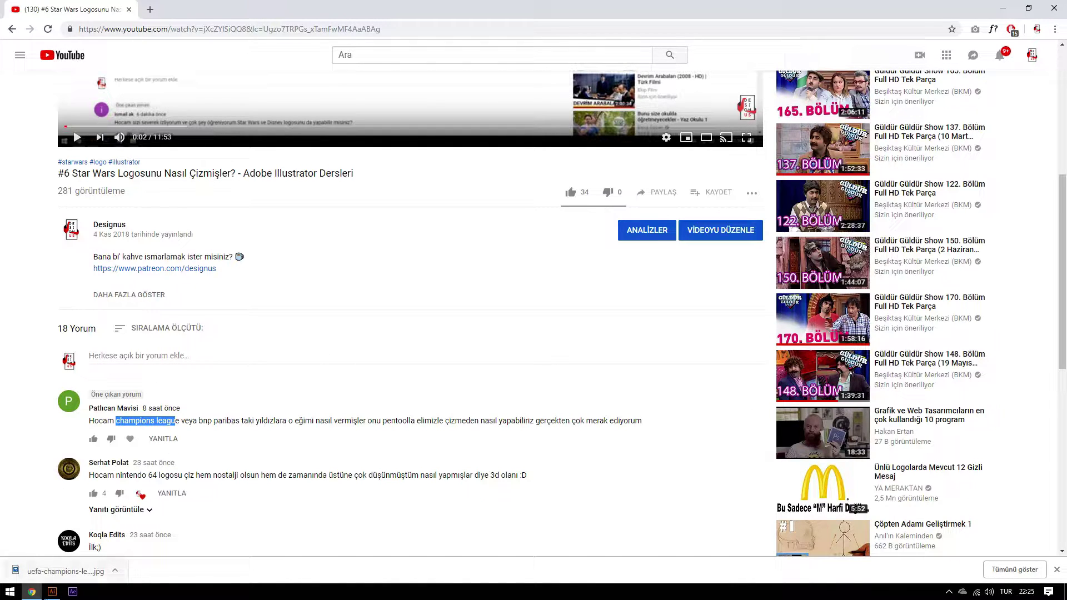
{"action": "left_click", "coordinate": [52, 591]}
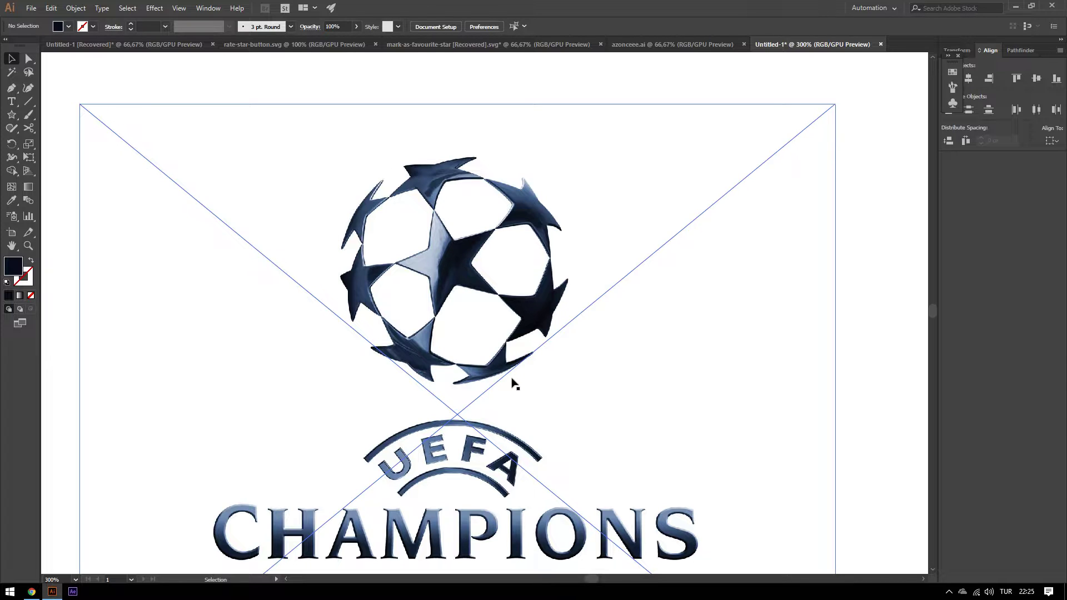
{"action": "left_click", "coordinate": [32, 591]}
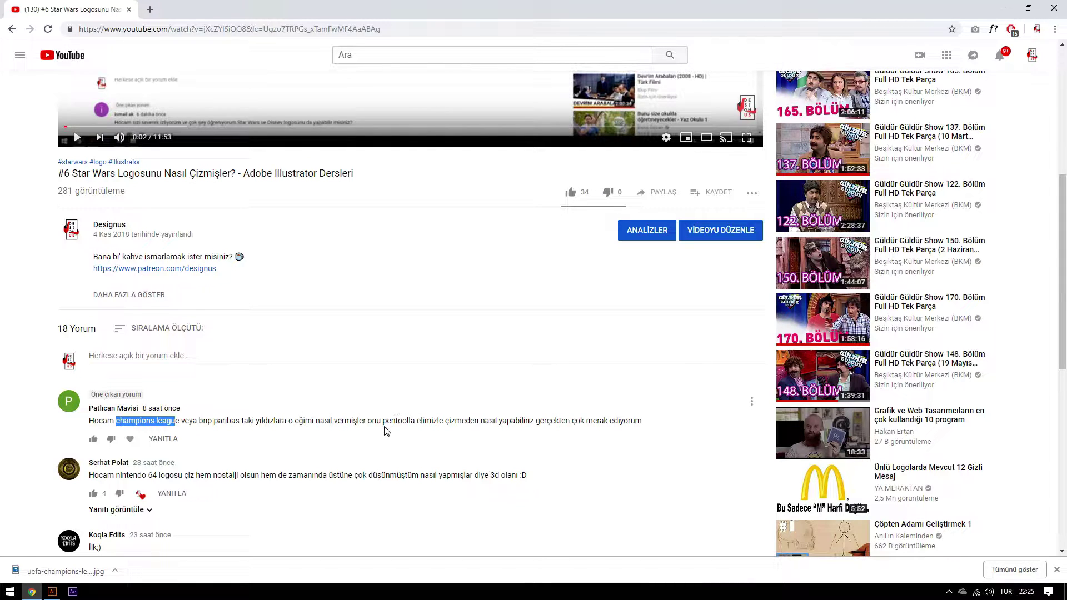
{"action": "left_click_drag", "start_coordinate": [387, 421], "coordinate": [466, 420]}
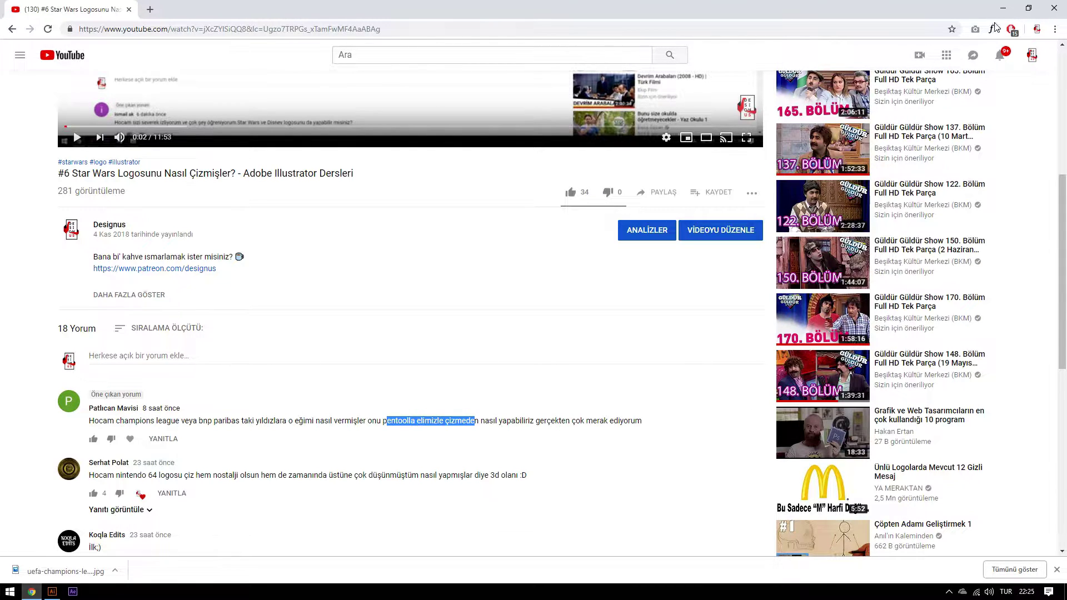
{"action": "left_click", "coordinate": [52, 592]}
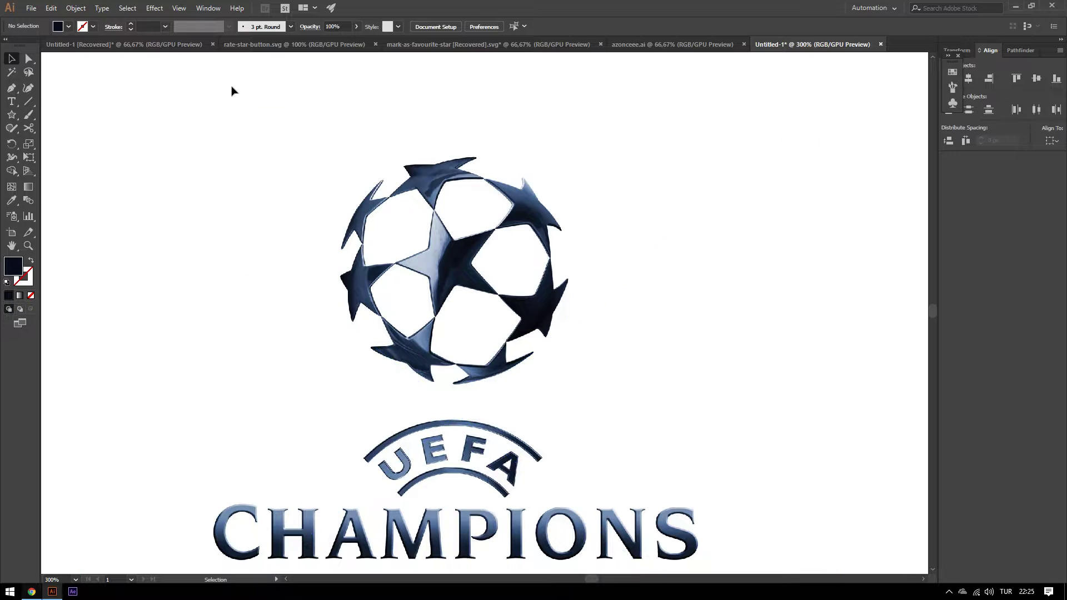
Step: Zoom around the artboard and move the Champions League reference image slightly right
{"action": "key", "text": "ctrl+minus"}
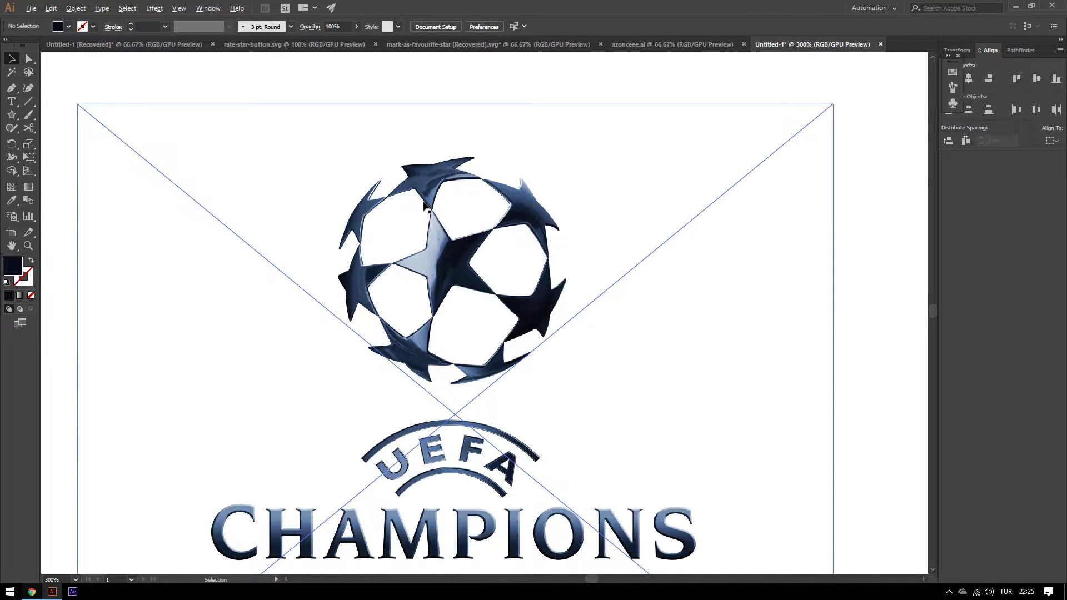
{"action": "scroll", "coordinate": [428, 194], "scroll_direction": "up", "scroll_amount": 1}
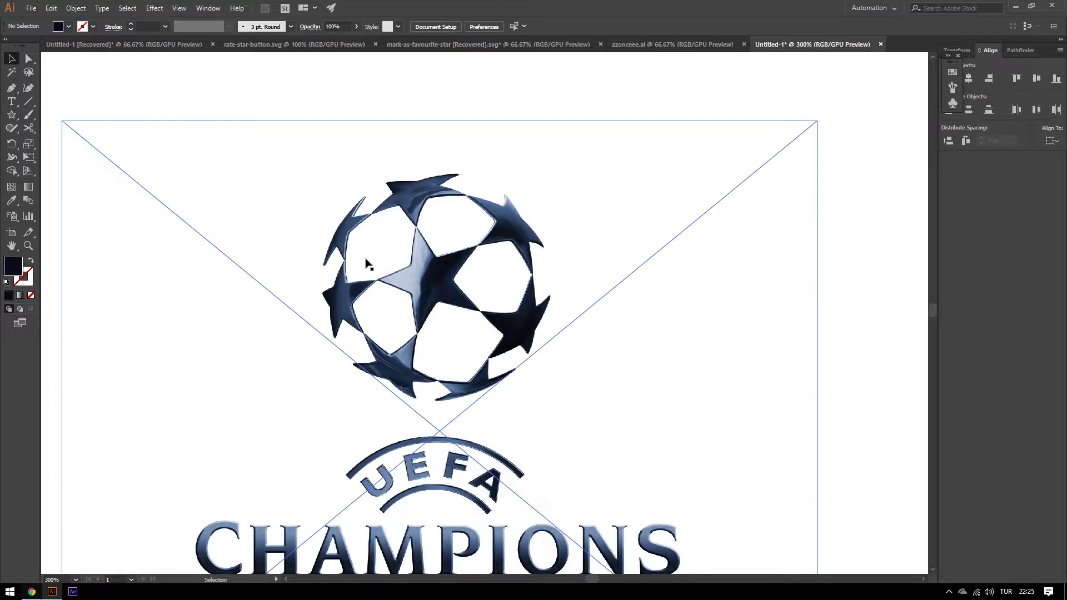
{"action": "scroll", "coordinate": [367, 264], "scroll_direction": "down", "scroll_amount": 2}
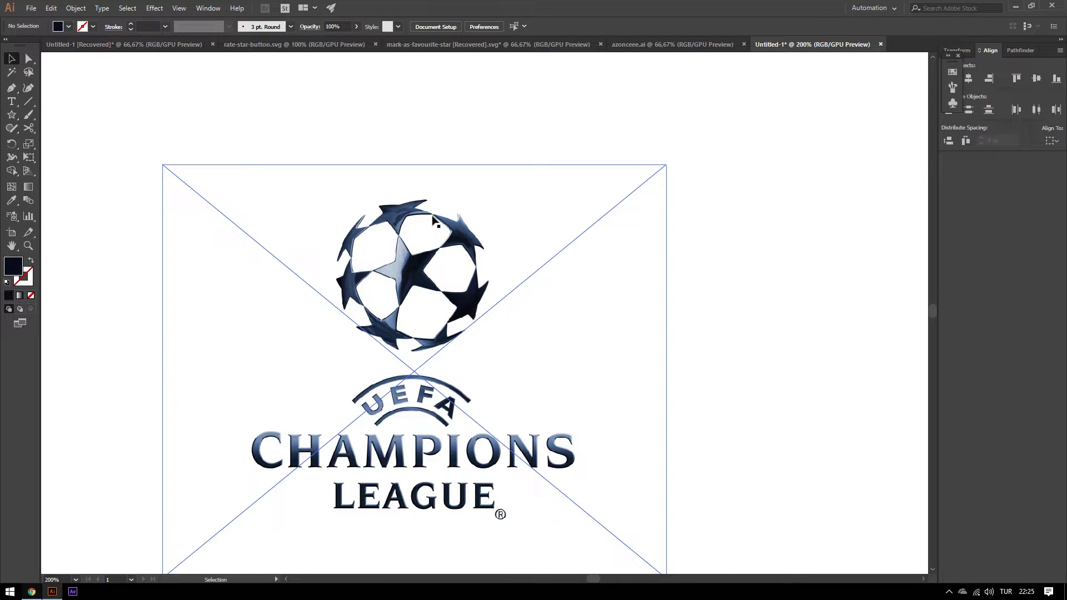
{"action": "scroll", "coordinate": [454, 297], "scroll_direction": "up", "scroll_amount": 1}
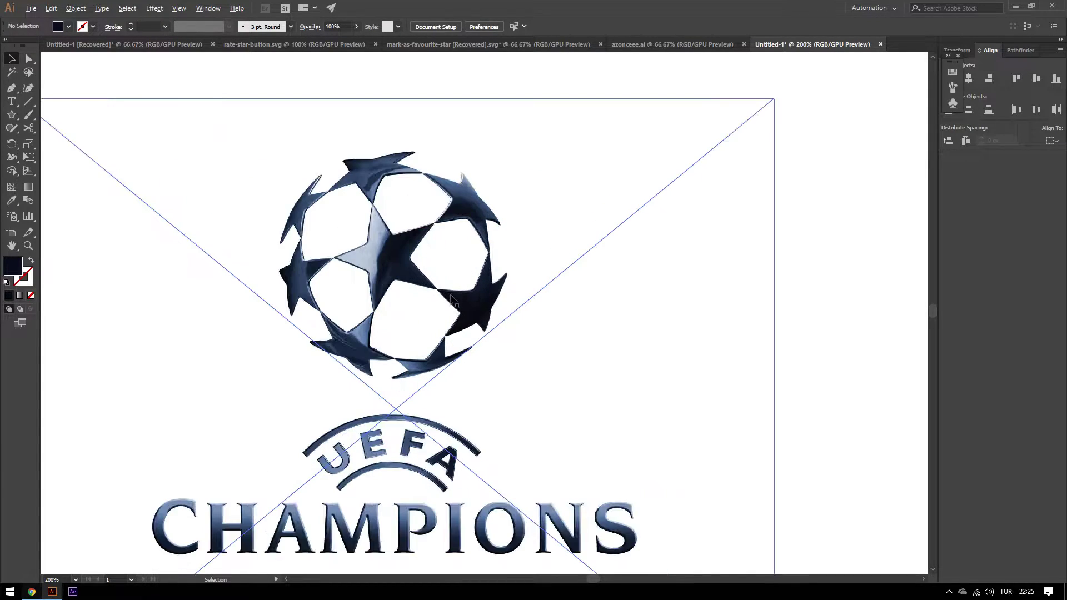
{"action": "scroll", "coordinate": [315, 334], "scroll_direction": "down", "scroll_amount": 1}
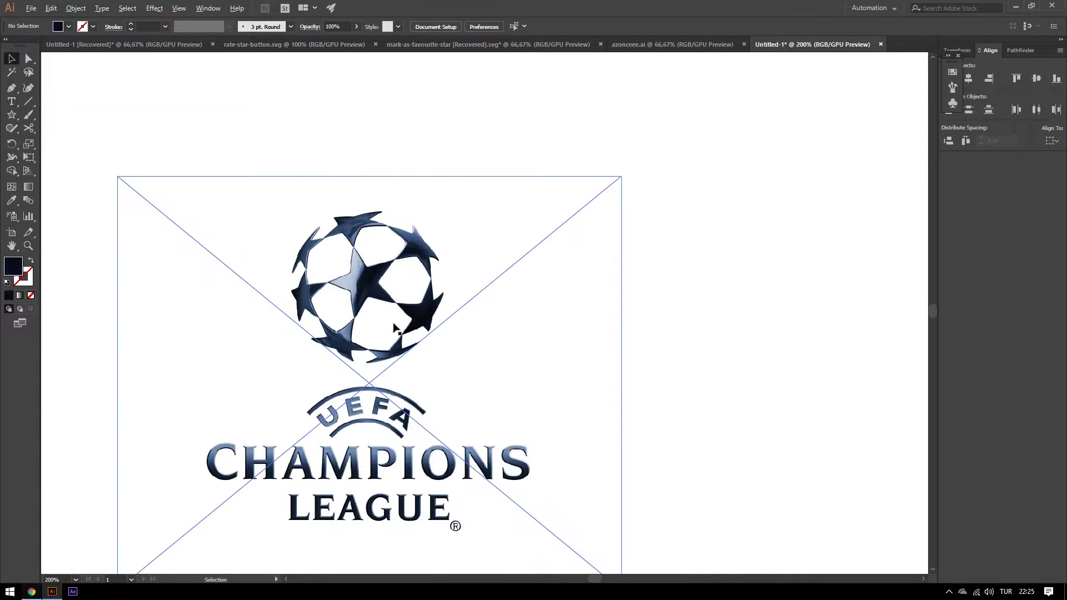
{"action": "left_click_drag", "start_coordinate": [328, 231], "coordinate": [395, 231]}
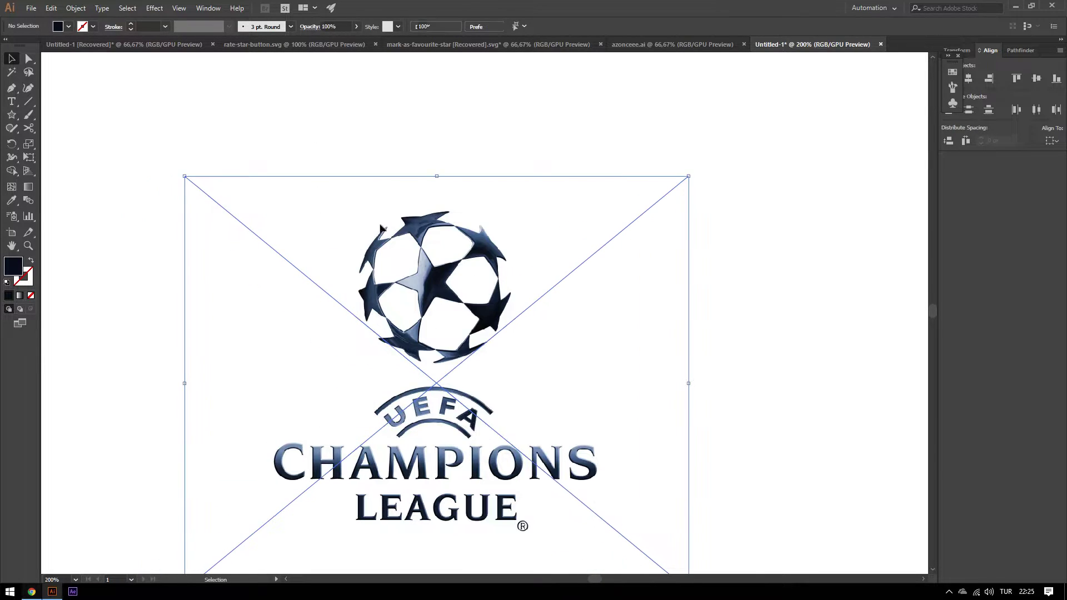
{"action": "left_click", "coordinate": [105, 119]}
{"action": "left_click", "coordinate": [12, 115]}
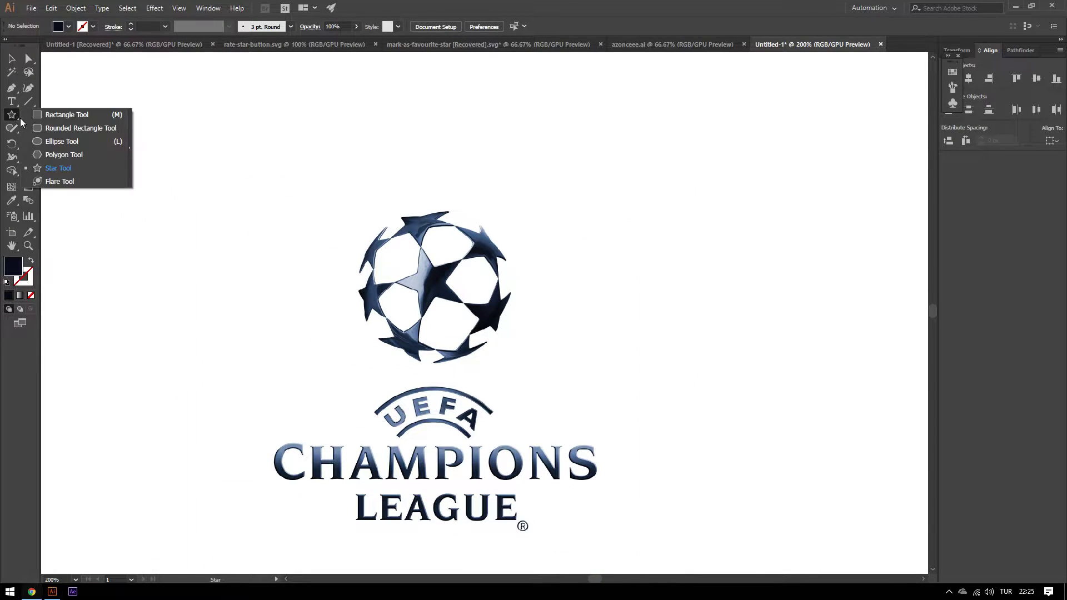
Step: Draw a five-pointed star and position it above the reference logo
{"action": "left_click_drag", "start_coordinate": [15, 119], "coordinate": [61, 169]}
{"action": "left_click_drag", "start_coordinate": [222, 218], "coordinate": [245, 245]}
{"action": "key", "text": "v"}
{"action": "left_click", "coordinate": [203, 264]}
{"action": "mouse_move", "coordinate": [222, 206]}
{"action": "left_mouse_down"}
{"action": "mouse_move", "coordinate": [338, 222]}
{"action": "mouse_move", "coordinate": [343, 140]}
{"action": "left_mouse_up"}
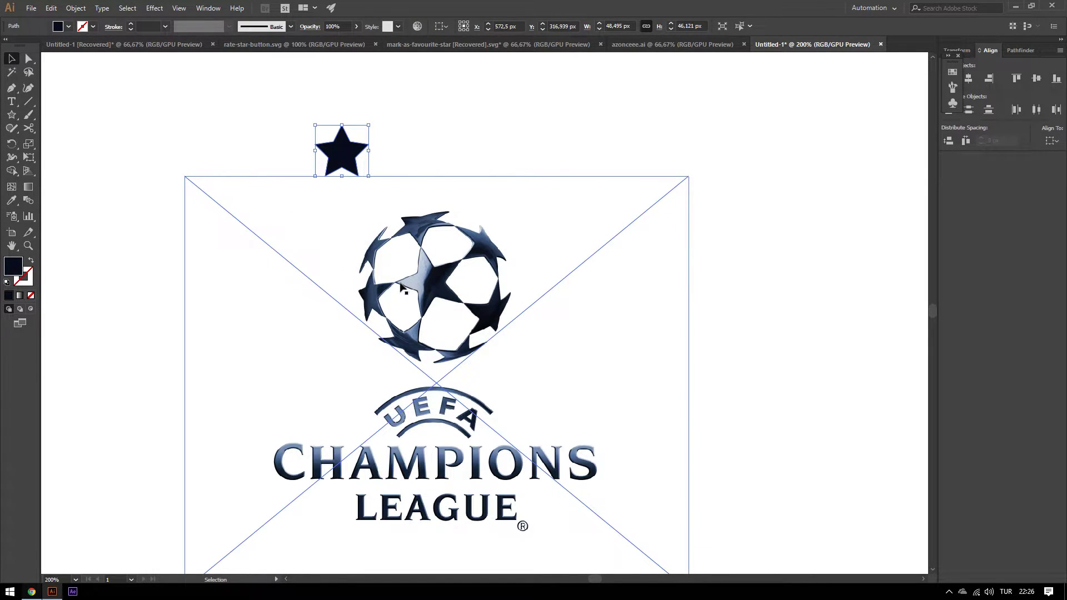
{"action": "left_click", "coordinate": [436, 143]}
Step: Lower the star's two upper inner anchors so the side arms sit flat
{"action": "scroll", "coordinate": [358, 148], "scroll_direction": "up", "scroll_amount": 5, "text": "alt"}
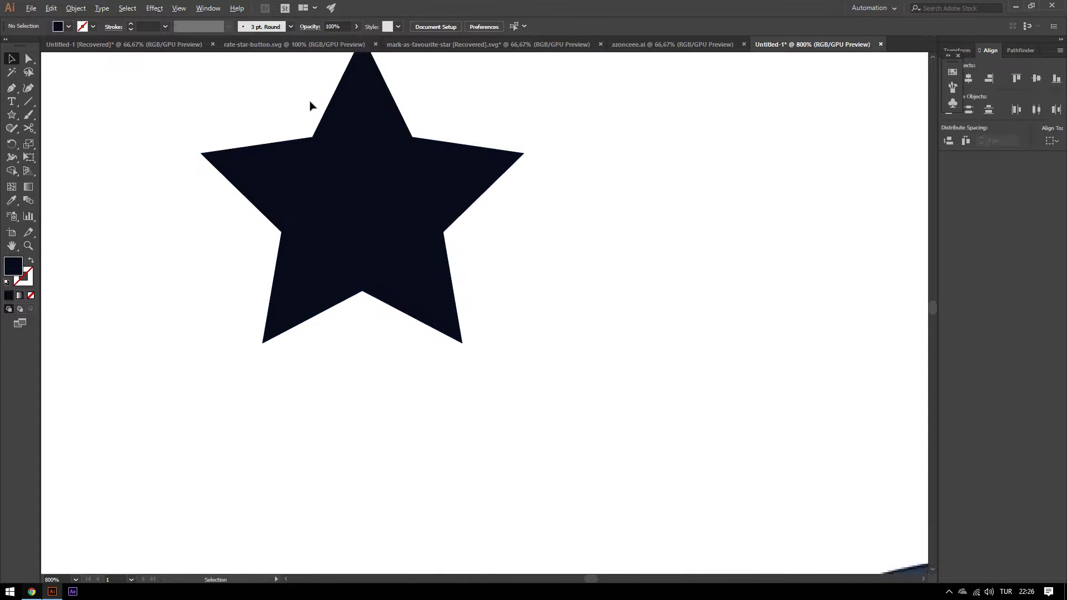
{"action": "mouse_move", "coordinate": [310, 107]}
{"action": "left_mouse_down"}
{"action": "mouse_move", "coordinate": [357, 171]}
{"action": "mouse_move", "coordinate": [289, 248]}
{"action": "left_mouse_up"}
{"action": "key", "text": "a"}
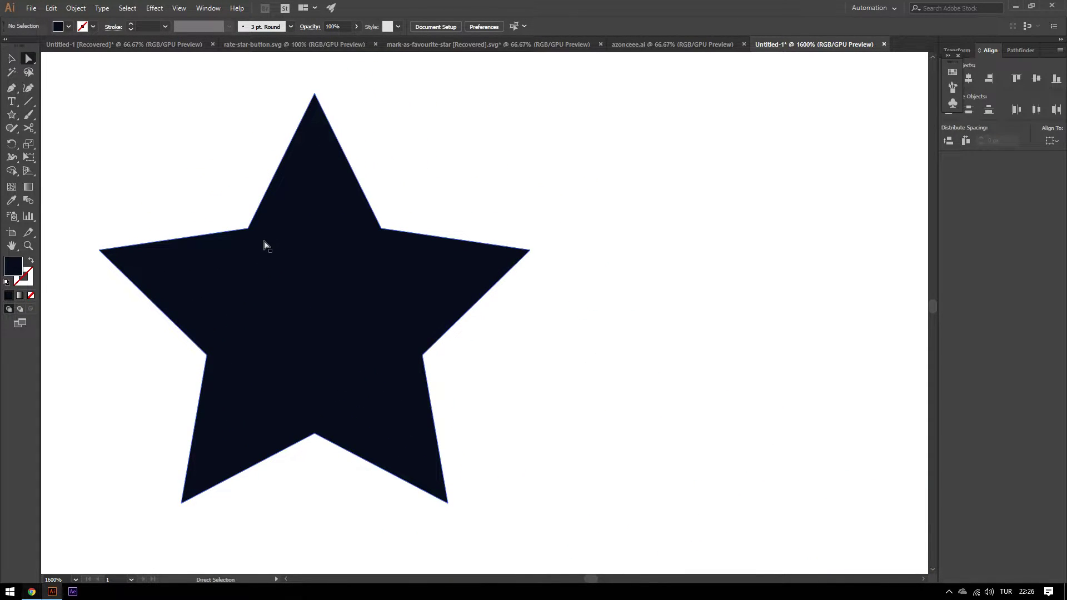
{"action": "left_click", "coordinate": [249, 229]}
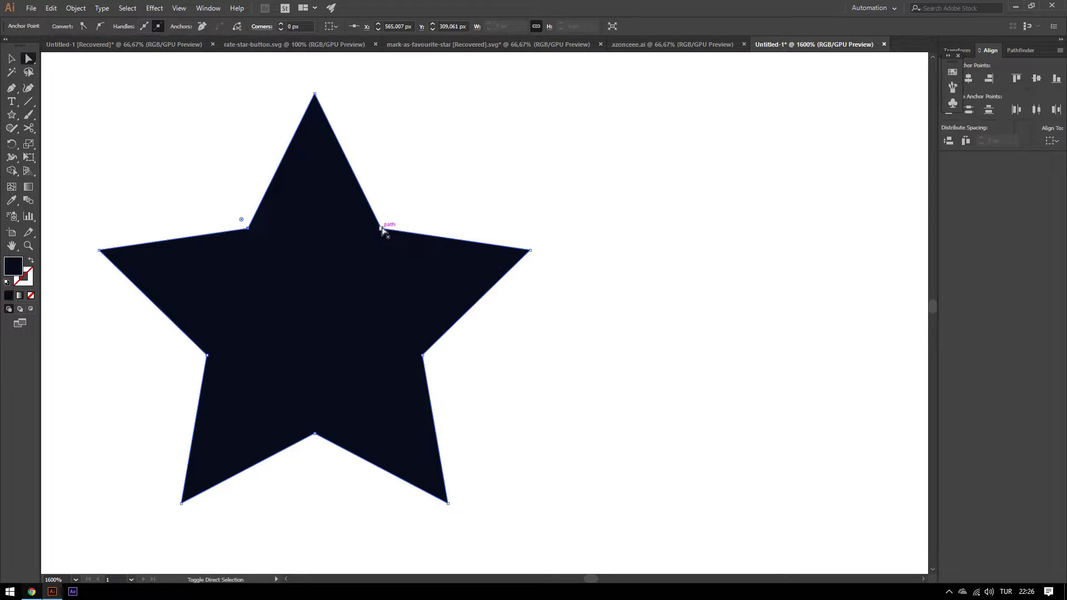
{"action": "left_click", "coordinate": [381, 228], "text": "shift"}
{"action": "left_click_drag", "start_coordinate": [381, 229], "coordinate": [385, 254]}
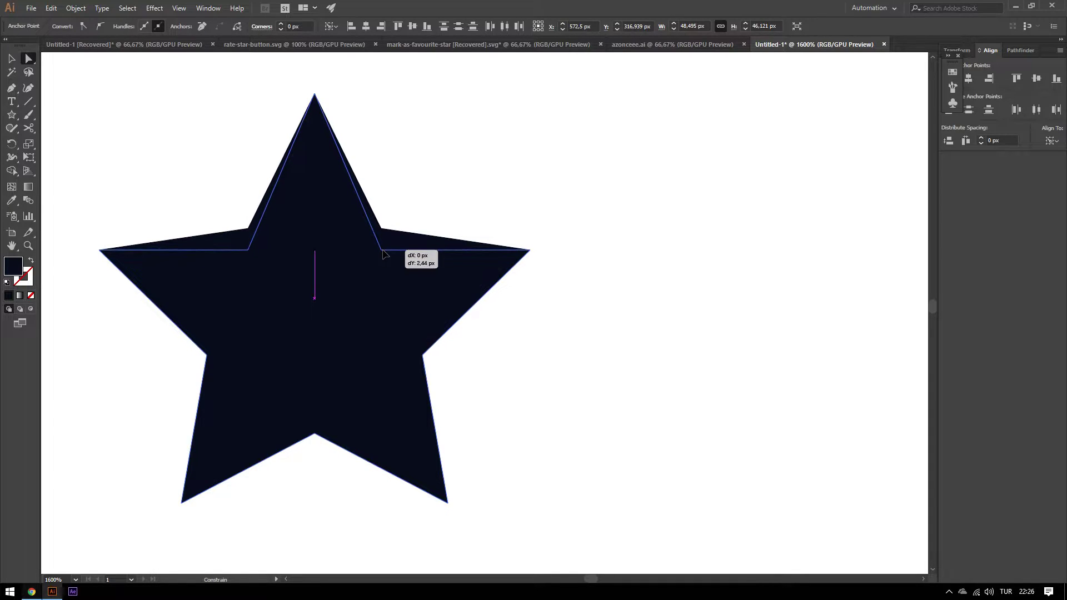
{"action": "key", "text": "v"}
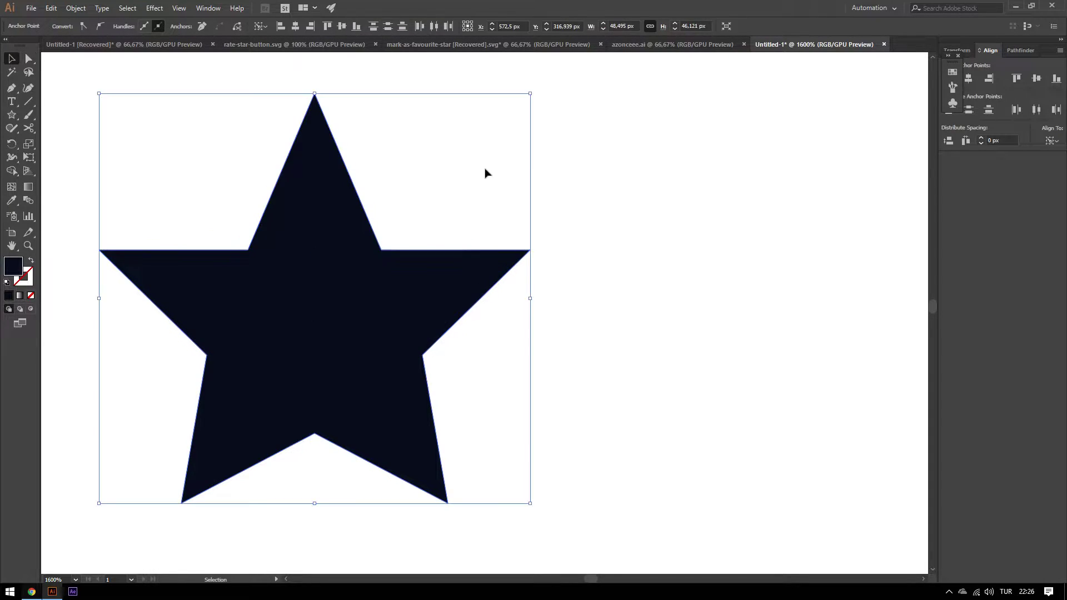
{"action": "left_click", "coordinate": [560, 265]}
{"action": "scroll", "coordinate": [560, 265], "scroll_direction": "down", "scroll_amount": 3}
Step: Move the edited star up and to the left to start the row
{"action": "scroll", "coordinate": [470, 320], "scroll_direction": "down", "scroll_amount": 3}
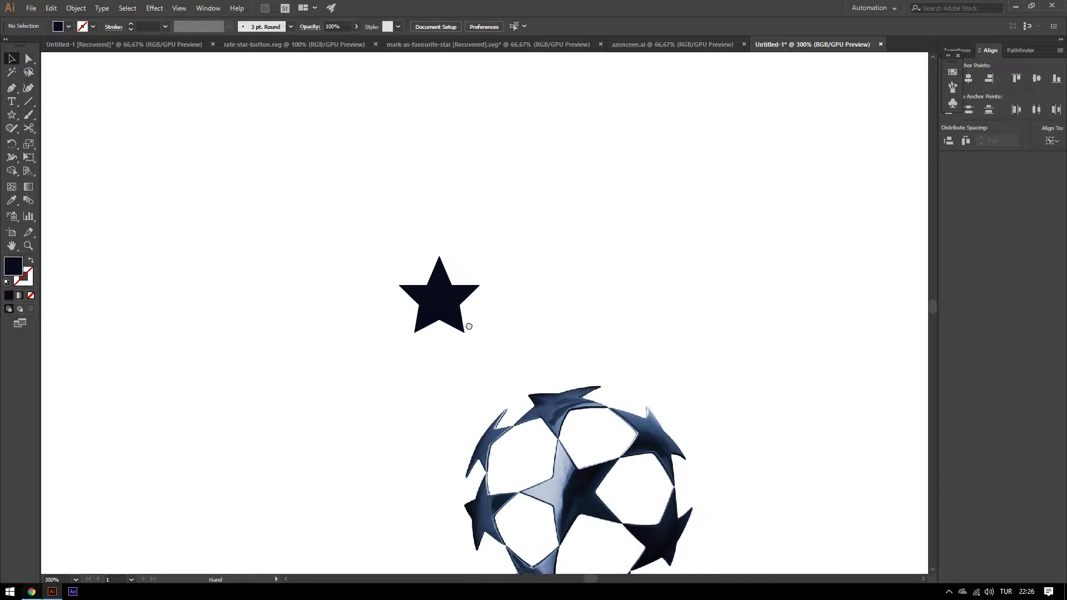
{"action": "left_click_drag", "start_coordinate": [381, 250], "coordinate": [279, 241]}
{"action": "scroll", "coordinate": [441, 265], "scroll_direction": "down", "scroll_amount": 2}
{"action": "scroll", "coordinate": [466, 299], "scroll_direction": "down", "scroll_amount": 2}
{"action": "scroll", "coordinate": [465, 299], "scroll_direction": "right", "scroll_amount": 2}
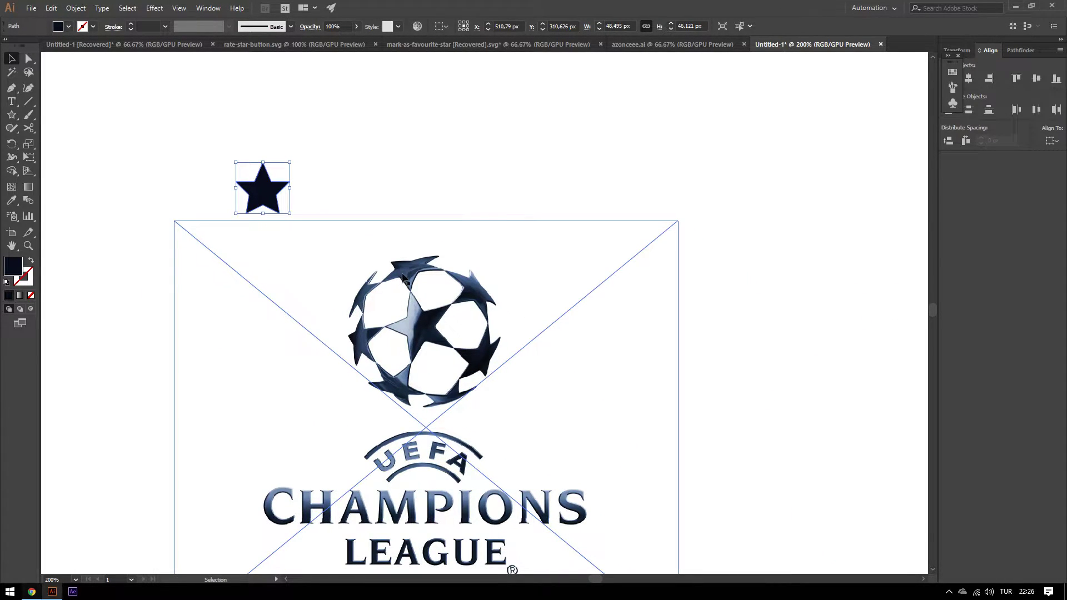
{"action": "left_click", "coordinate": [343, 160]}
{"action": "scroll", "coordinate": [248, 174], "scroll_direction": "up", "scroll_amount": 1}
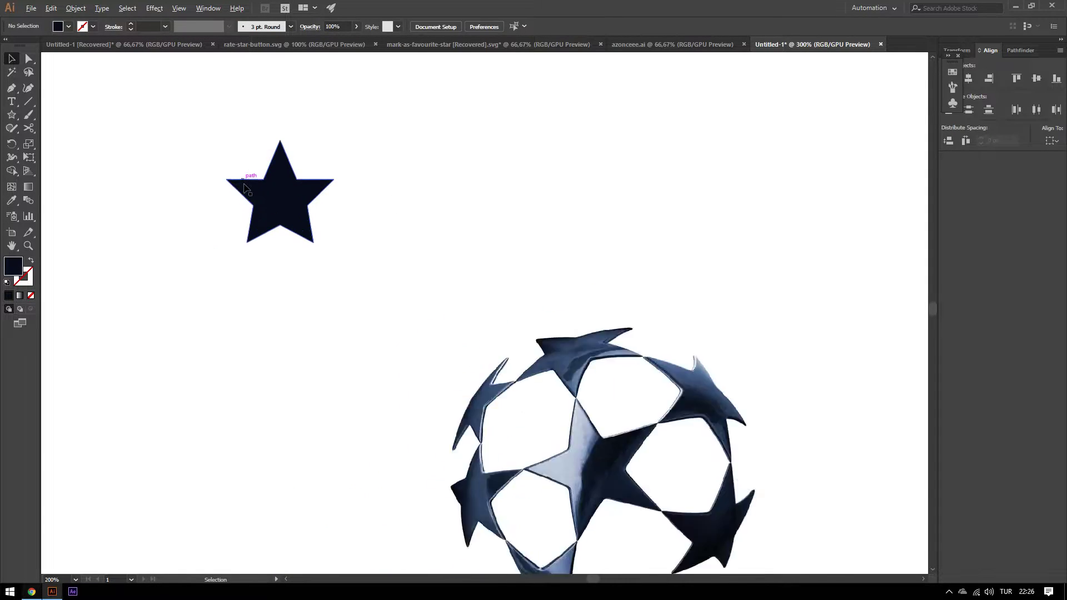
{"action": "scroll", "coordinate": [266, 210], "scroll_direction": "up", "scroll_amount": 2}
Step: Alt-drag a copy beside the star and repeat with Ctrl+D to make seven stars
{"action": "left_click_drag", "start_coordinate": [266, 210], "coordinate": [427, 221]}
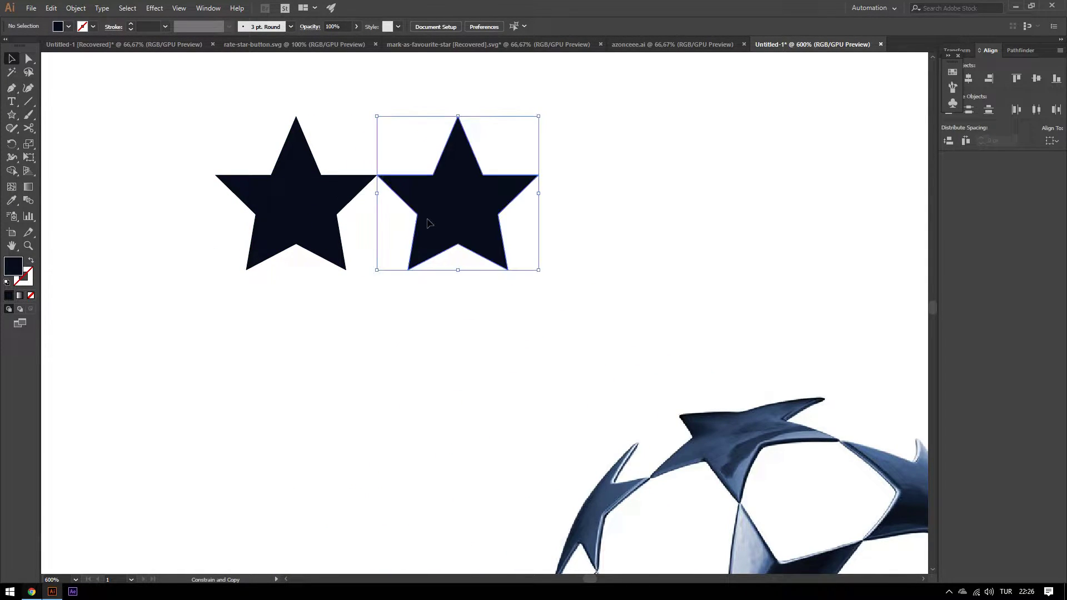
{"action": "scroll", "coordinate": [425, 221], "scroll_direction": "down", "scroll_amount": 1}
{"action": "scroll", "coordinate": [425, 222], "scroll_direction": "down", "scroll_amount": 1}
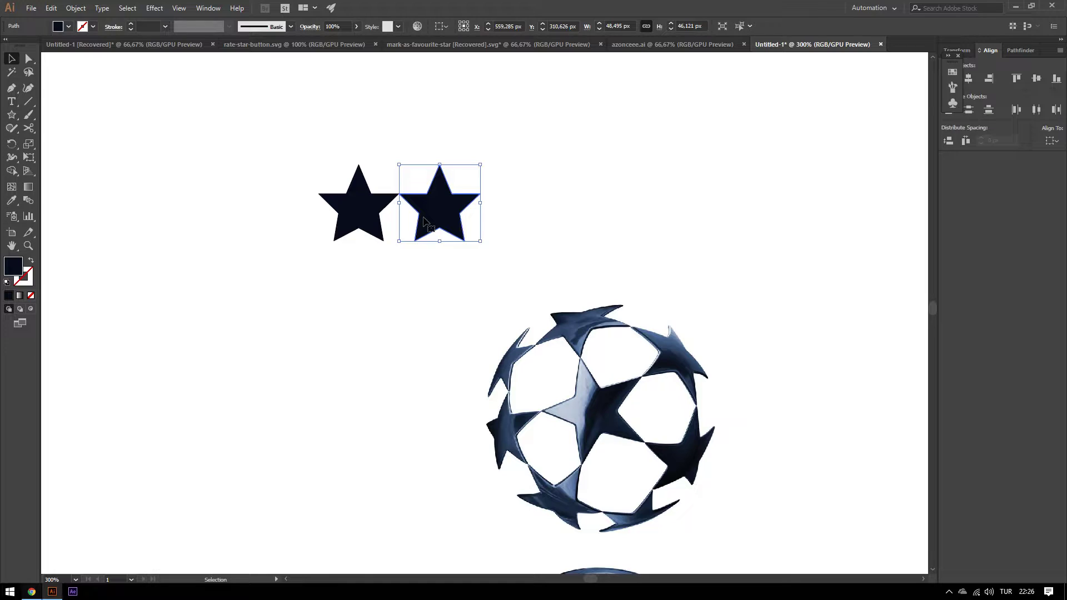
{"action": "key", "text": "a"}
{"action": "scroll", "coordinate": [426, 221], "scroll_direction": "down", "scroll_amount": 1}
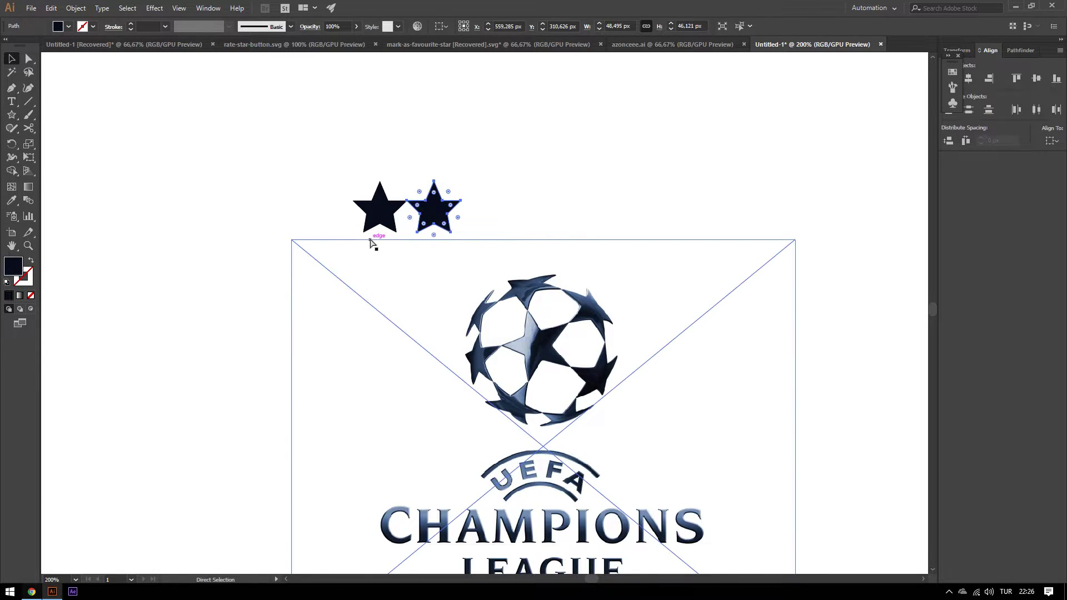
{"action": "key", "text": "ctrl+d"}
{"action": "key", "text": "ctrl+d"}
{"action": "key", "text": "ctrl+d"}
{"action": "key", "text": "v"}
{"action": "key", "text": "ctrl+d"}
{"action": "key", "text": "ctrl+d"}
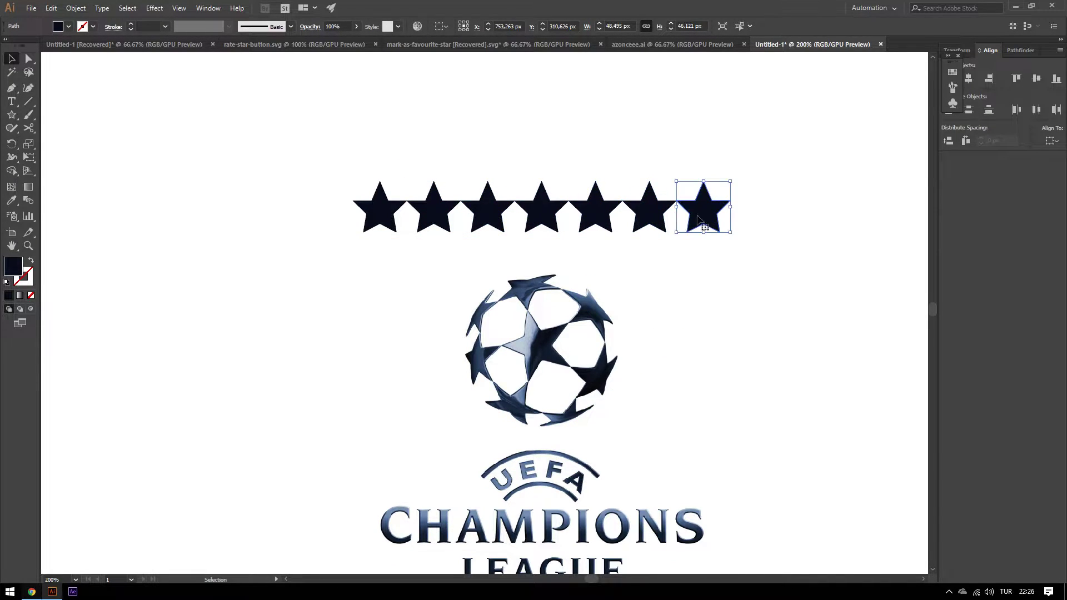
{"action": "left_click", "coordinate": [703, 253]}
{"action": "scroll", "coordinate": [611, 245], "scroll_direction": "down", "scroll_amount": 1}
{"action": "scroll", "coordinate": [612, 244], "scroll_direction": "right", "scroll_amount": 2}
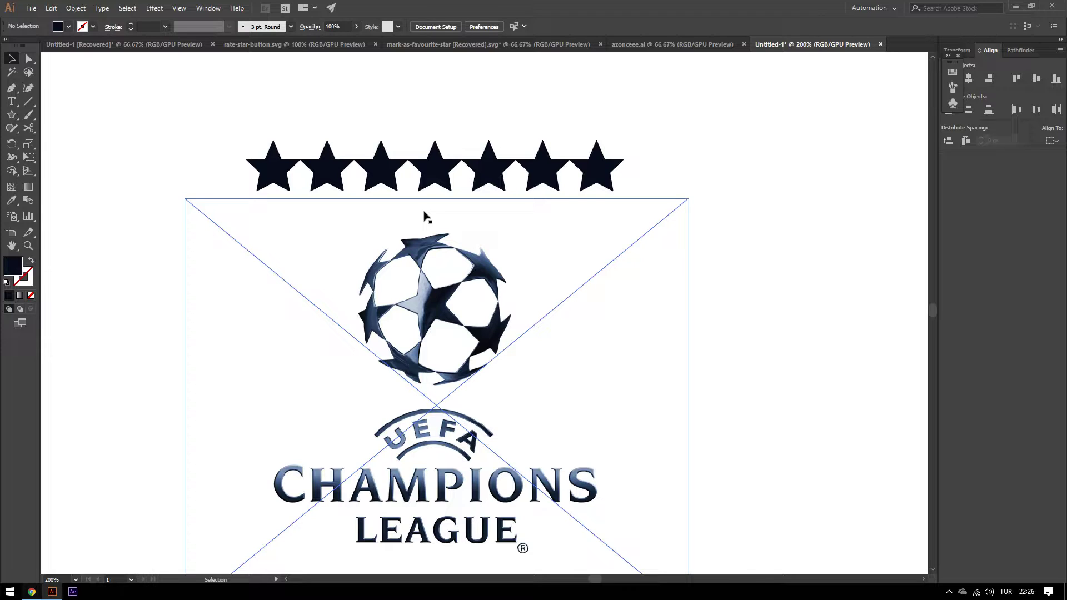
{"action": "scroll", "coordinate": [439, 314], "scroll_direction": "up", "scroll_amount": 2}
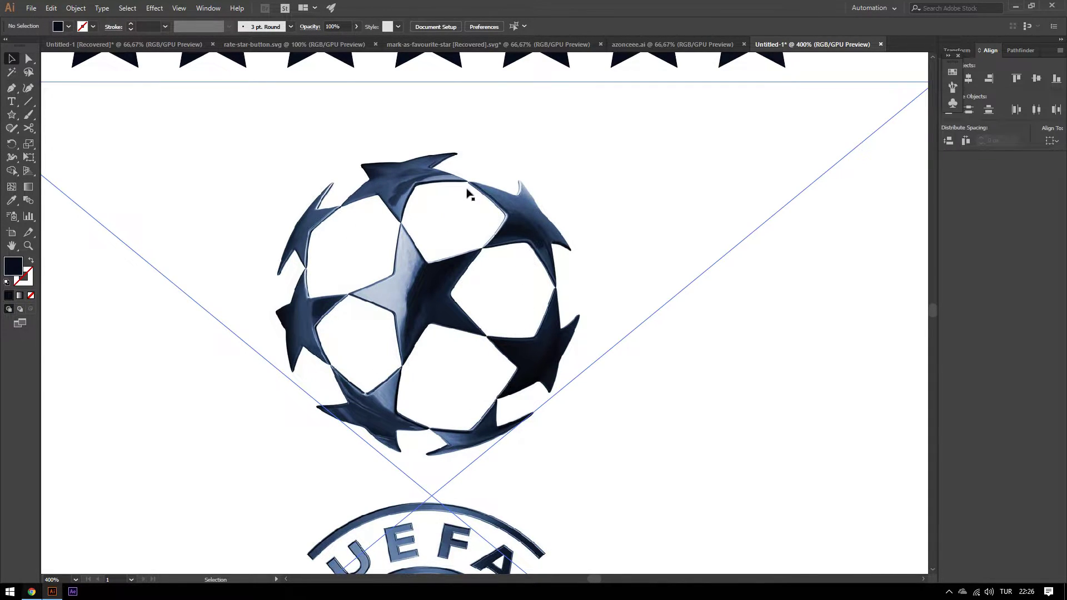
{"action": "scroll", "coordinate": [300, 240], "scroll_direction": "down", "scroll_amount": 1}
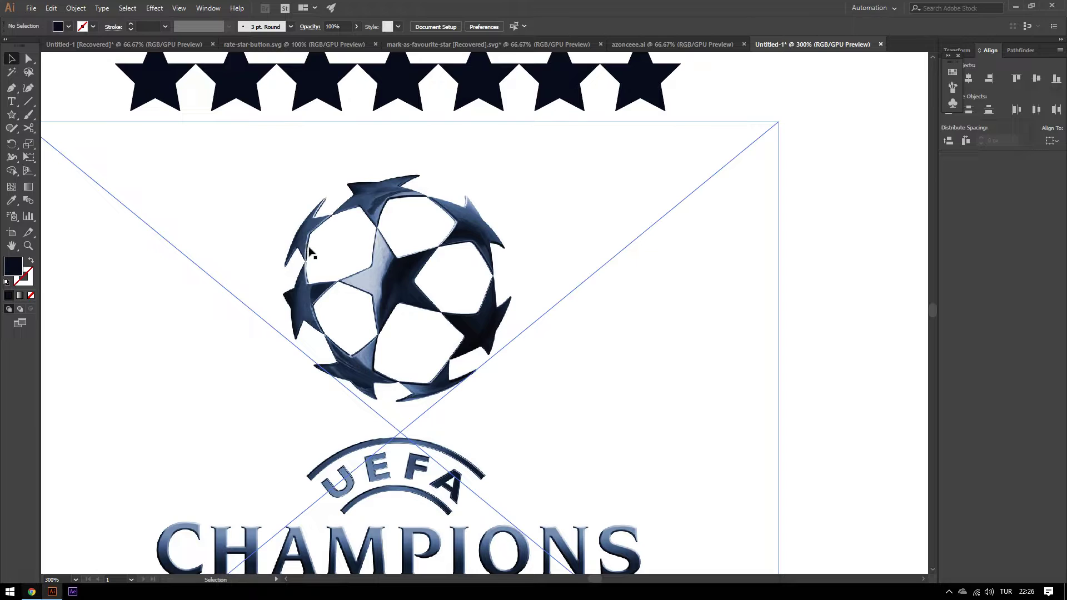
{"action": "scroll", "coordinate": [394, 231], "scroll_direction": "up", "scroll_amount": 1}
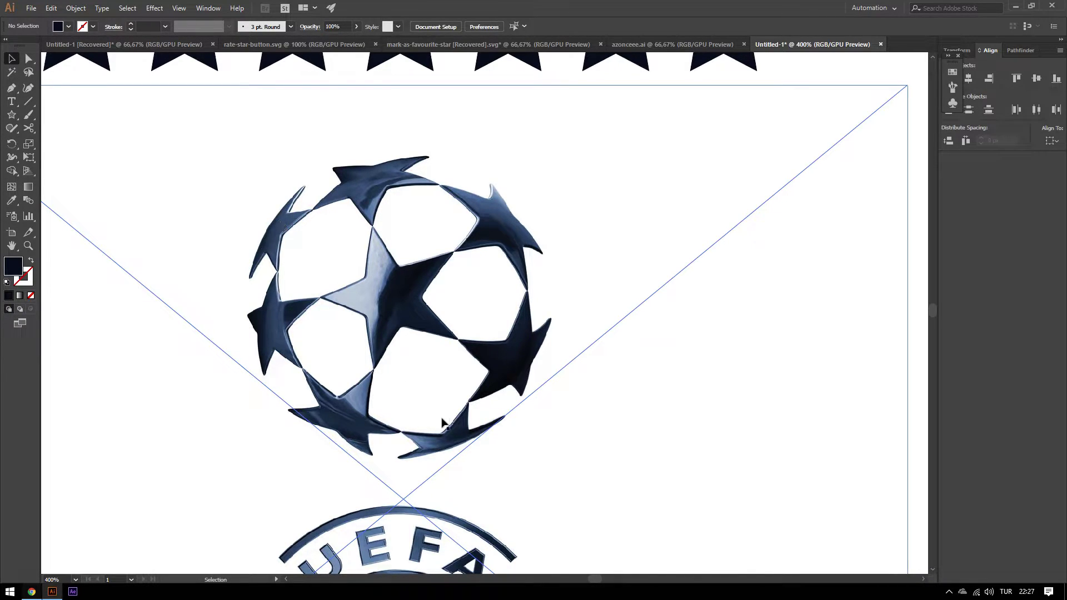
Step: Reflect the second star across the horizontal axis so it points downward
{"action": "key", "text": "ctrl+minus"}
{"action": "key", "text": "ctrl+minus"}
{"action": "scroll", "coordinate": [355, 183], "scroll_direction": "up", "scroll_amount": 1}
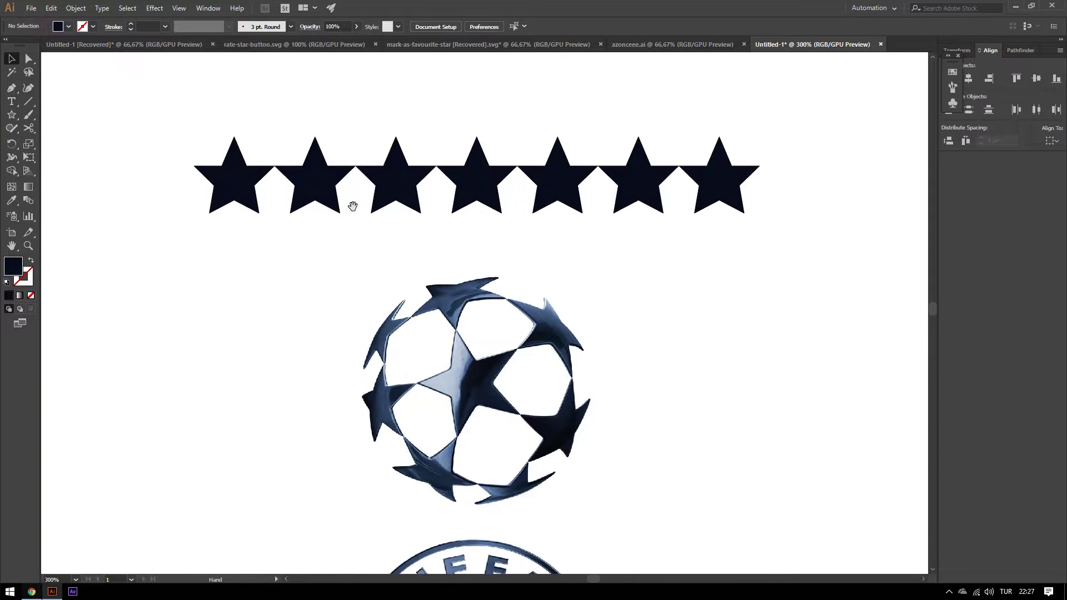
{"action": "left_click", "coordinate": [321, 188]}
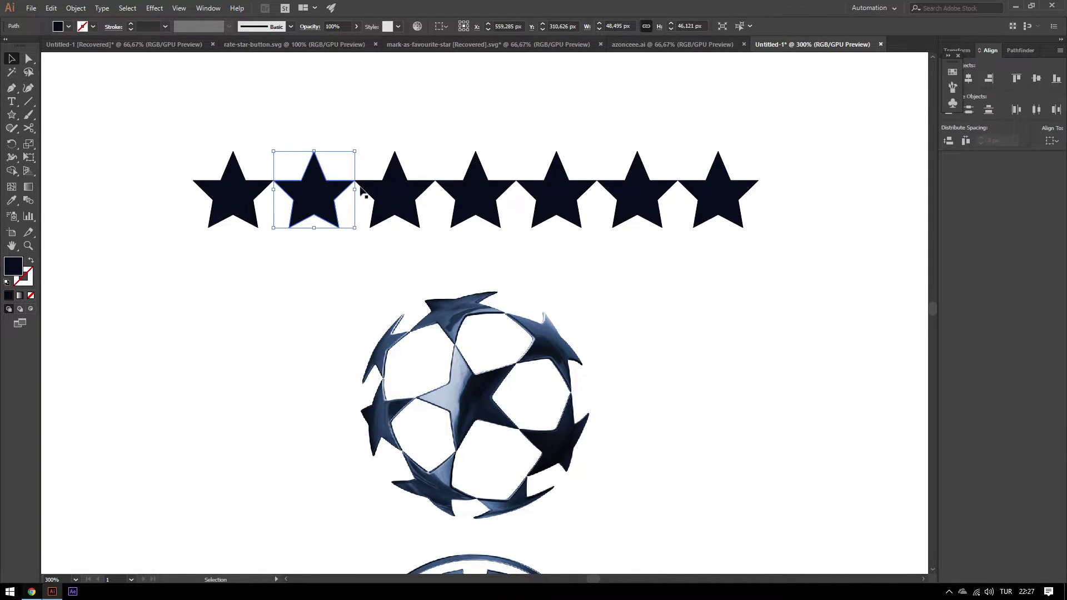
{"action": "left_click", "coordinate": [633, 197], "text": "shift"}
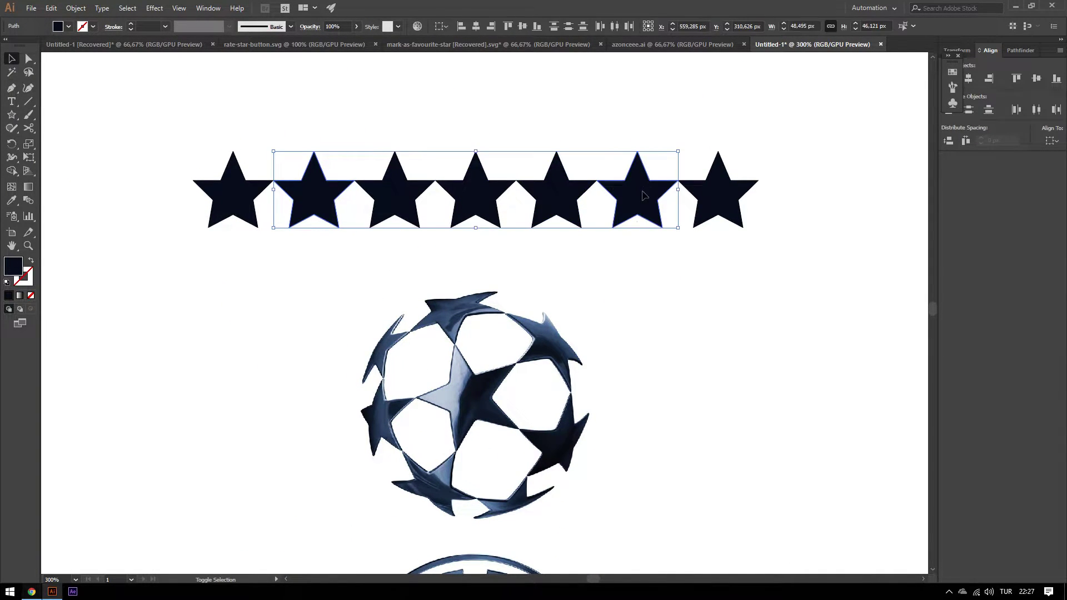
{"action": "left_click", "coordinate": [430, 130]}
{"action": "right_click", "coordinate": [305, 193]}
{"action": "mouse_move", "coordinate": [339, 355]}
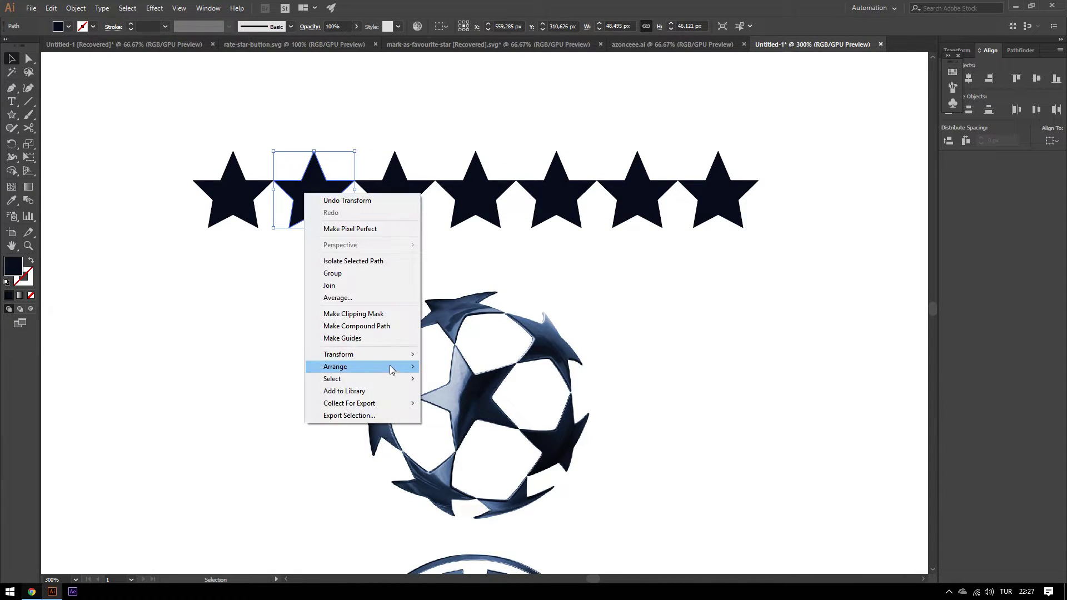
{"action": "left_click", "coordinate": [466, 396]}
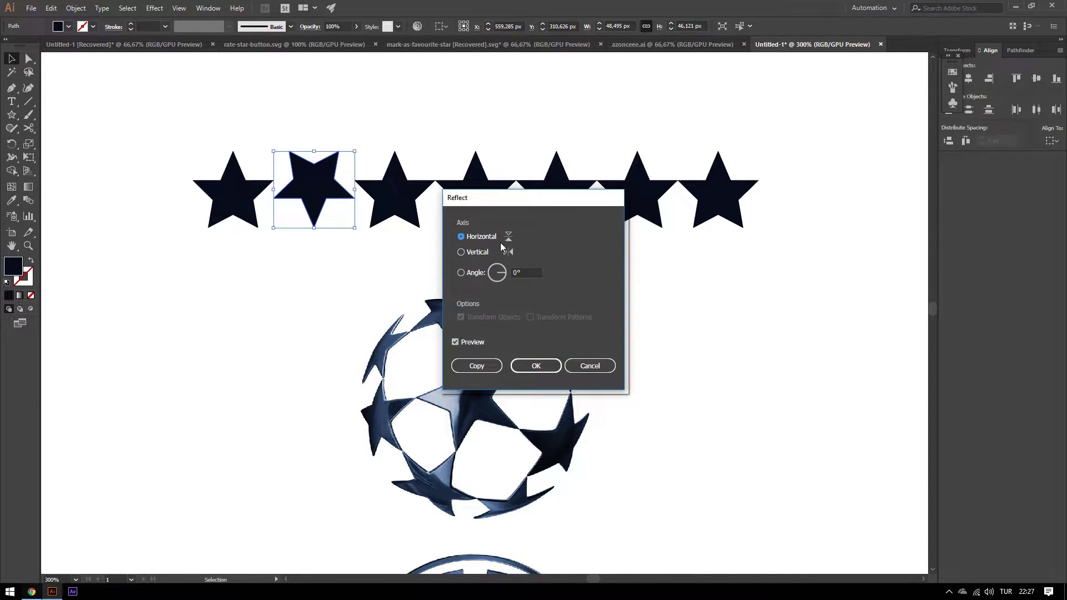
{"action": "left_click", "coordinate": [529, 364]}
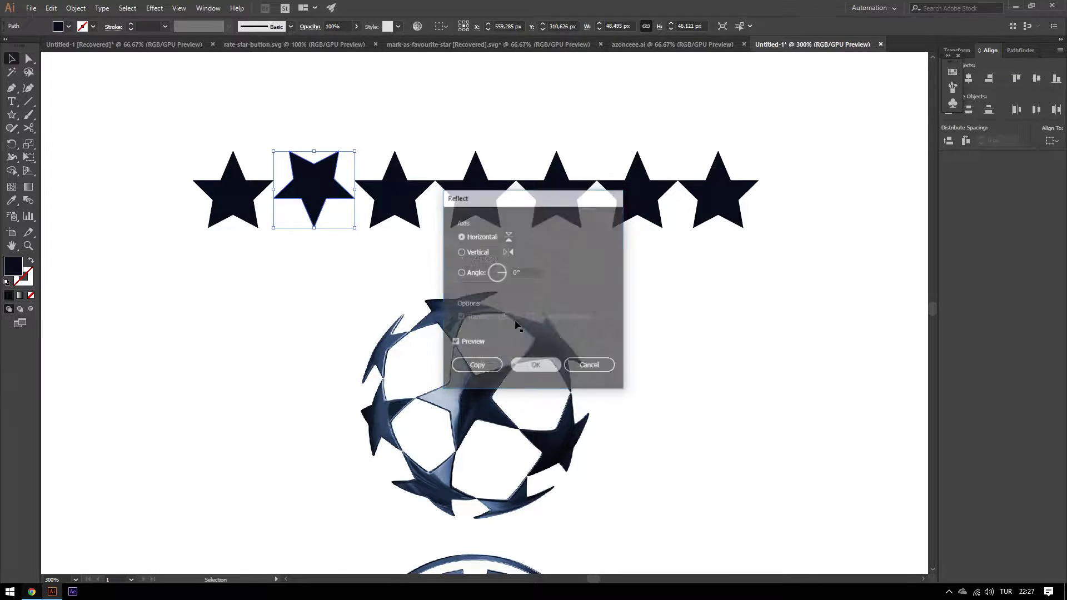
{"action": "left_click", "coordinate": [396, 95]}
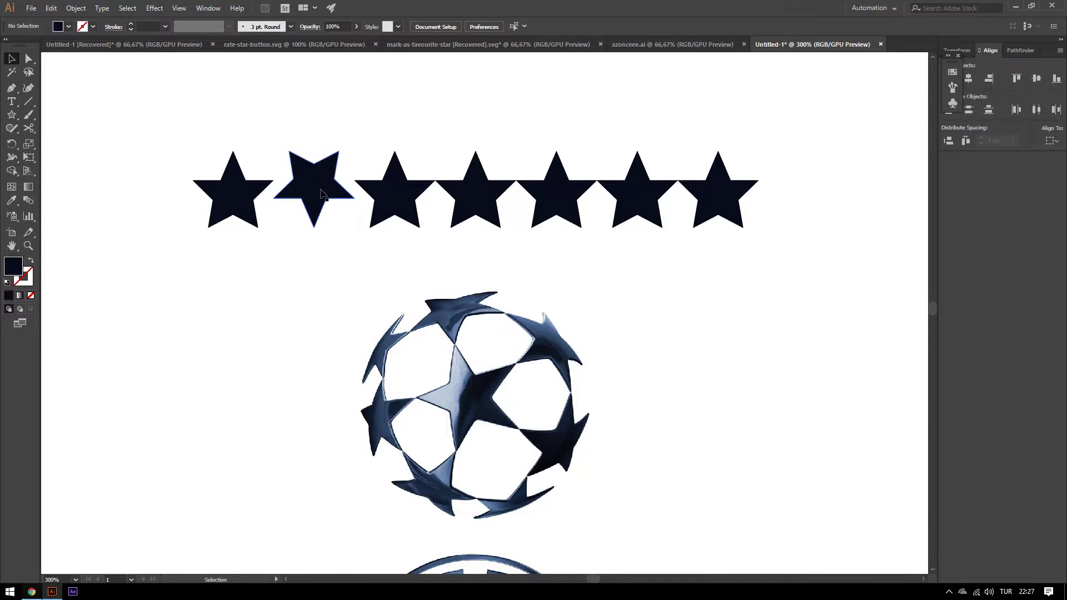
Step: Reflect the sixth star across the horizontal axis as well
{"action": "right_click", "coordinate": [644, 195]}
{"action": "left_click", "coordinate": [788, 399]}
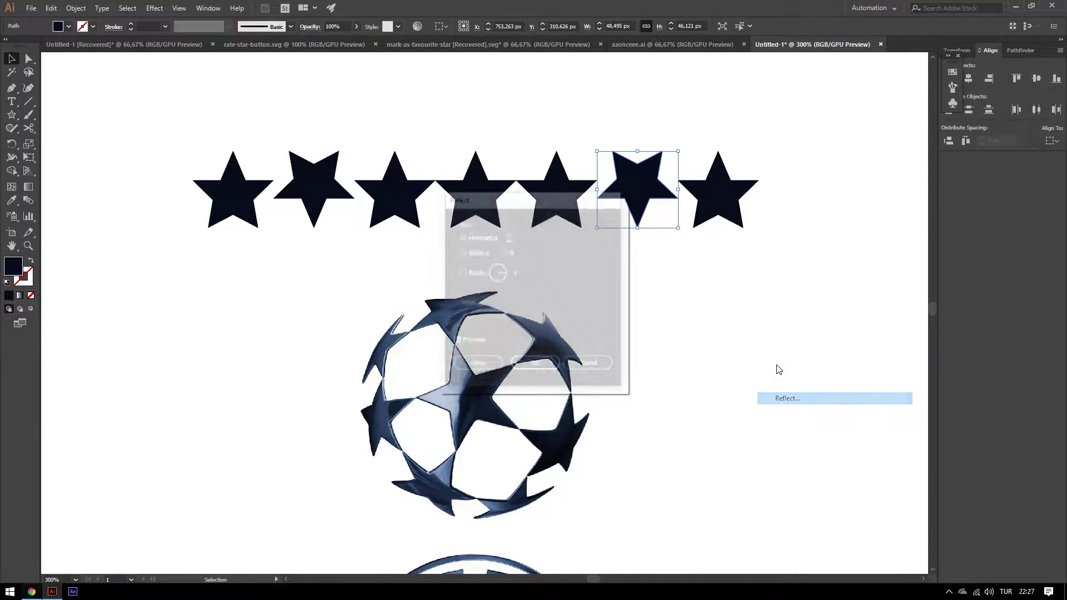
{"action": "left_click", "coordinate": [541, 366]}
{"action": "left_click", "coordinate": [437, 124]}
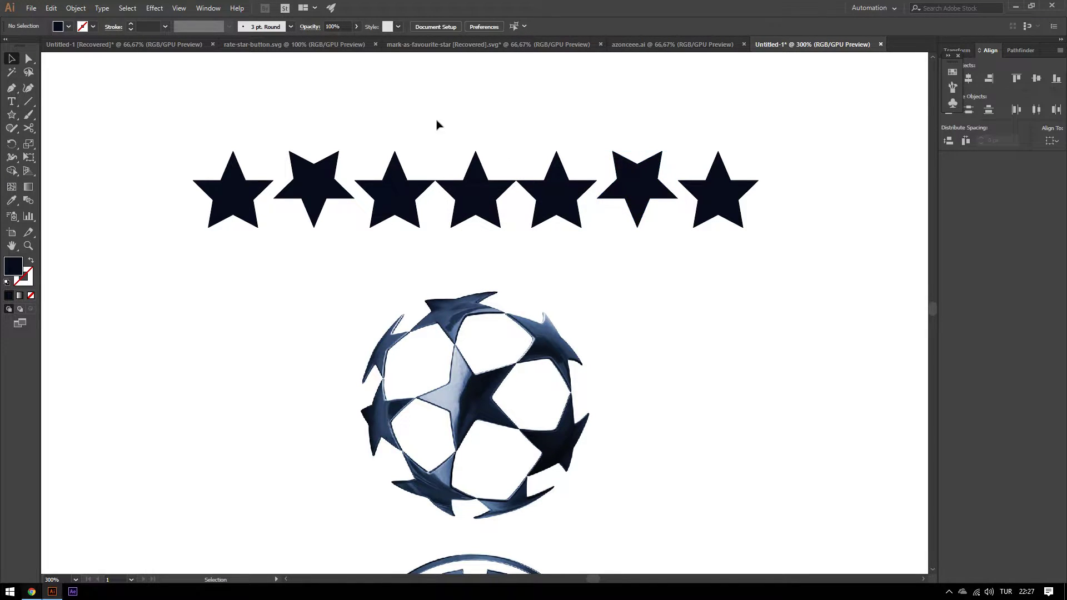
{"action": "left_click", "coordinate": [12, 115]}
Step: Cut the second star's lower point off with a rectangle and Pathfinder Minus Front
{"action": "left_click", "coordinate": [45, 115]}
{"action": "scroll", "coordinate": [278, 206], "scroll_direction": "up", "scroll_amount": 1}
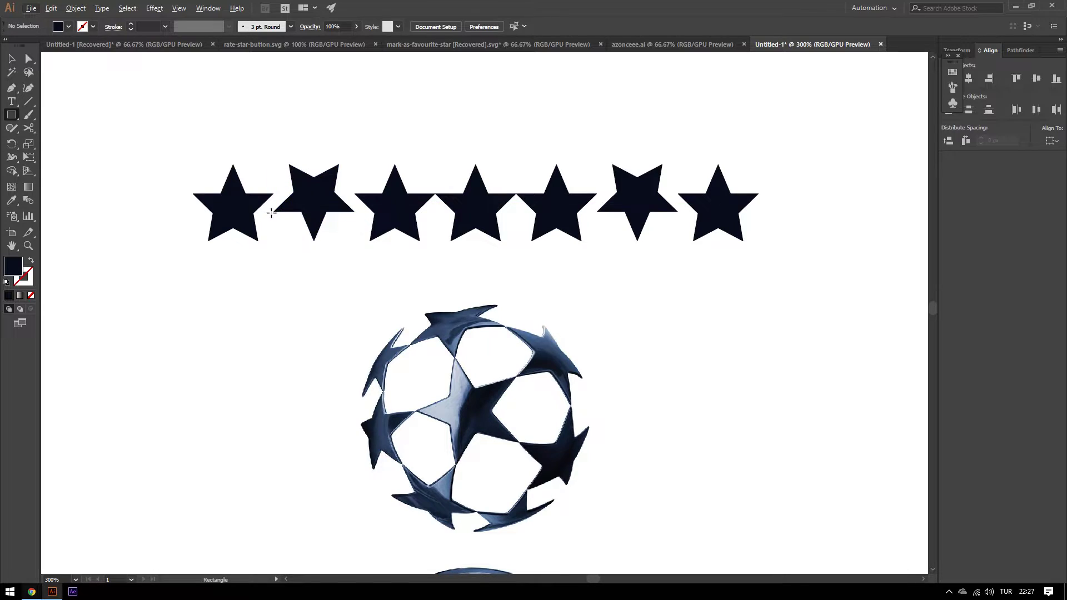
{"action": "left_click_drag", "start_coordinate": [274, 212], "coordinate": [360, 268]}
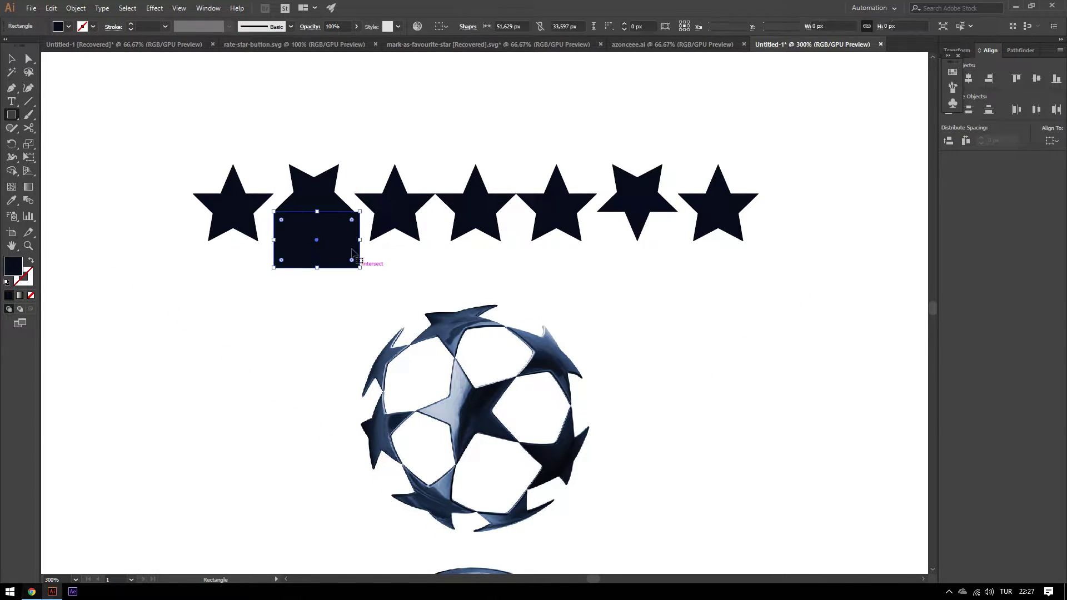
{"action": "key", "text": "v"}
{"action": "left_click", "coordinate": [344, 194], "text": "shift"}
{"action": "left_click", "coordinate": [1018, 50]}
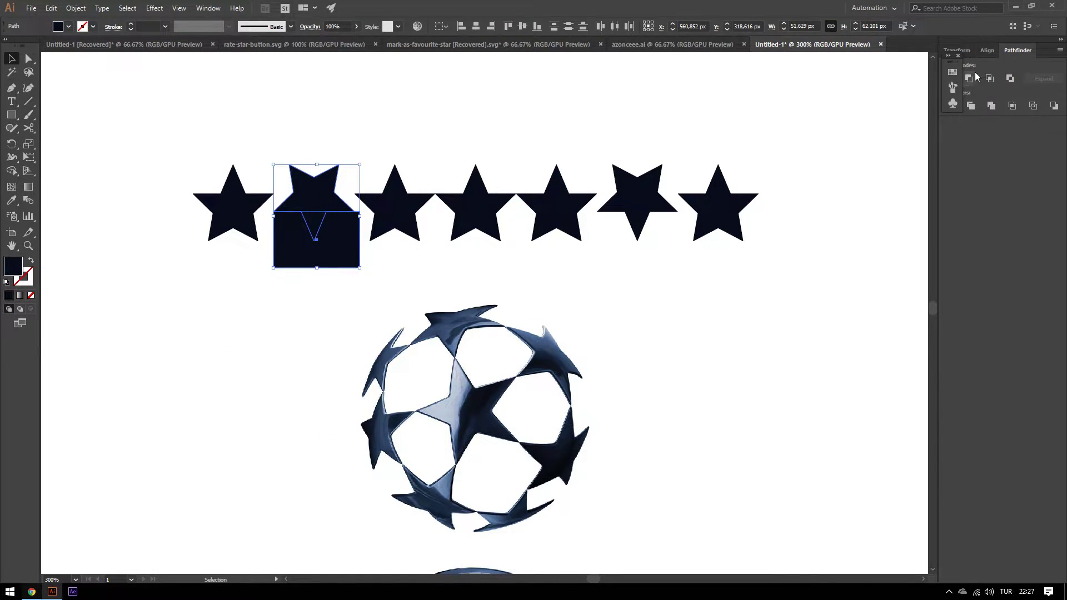
{"action": "left_click", "coordinate": [970, 79]}
{"action": "left_click", "coordinate": [226, 111]}
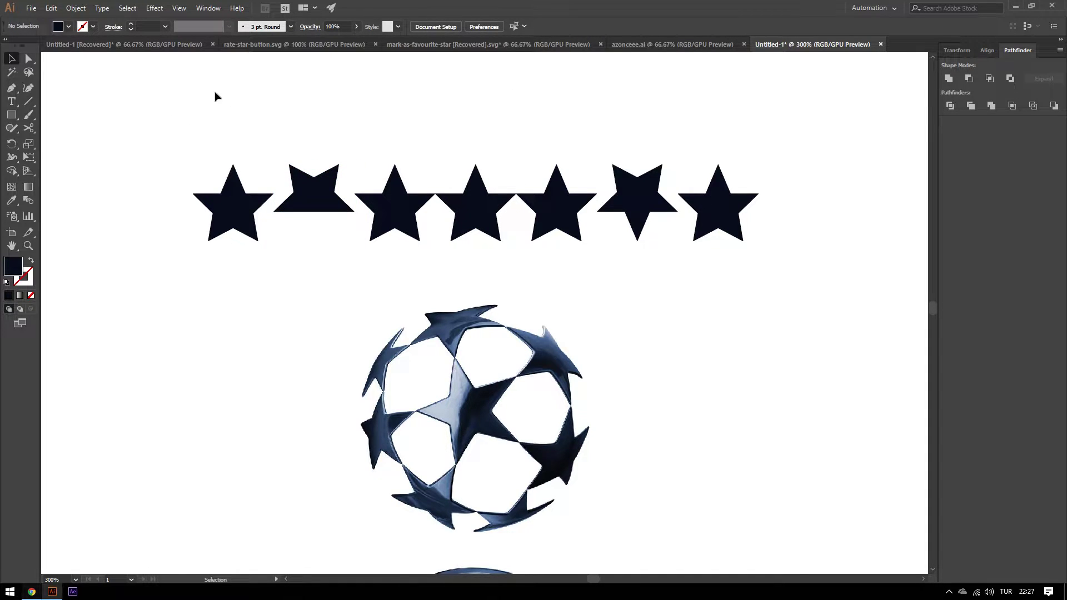
Step: Trim the sixth star's lower point the same way with Minus Front
{"action": "left_click", "coordinate": [11, 115]}
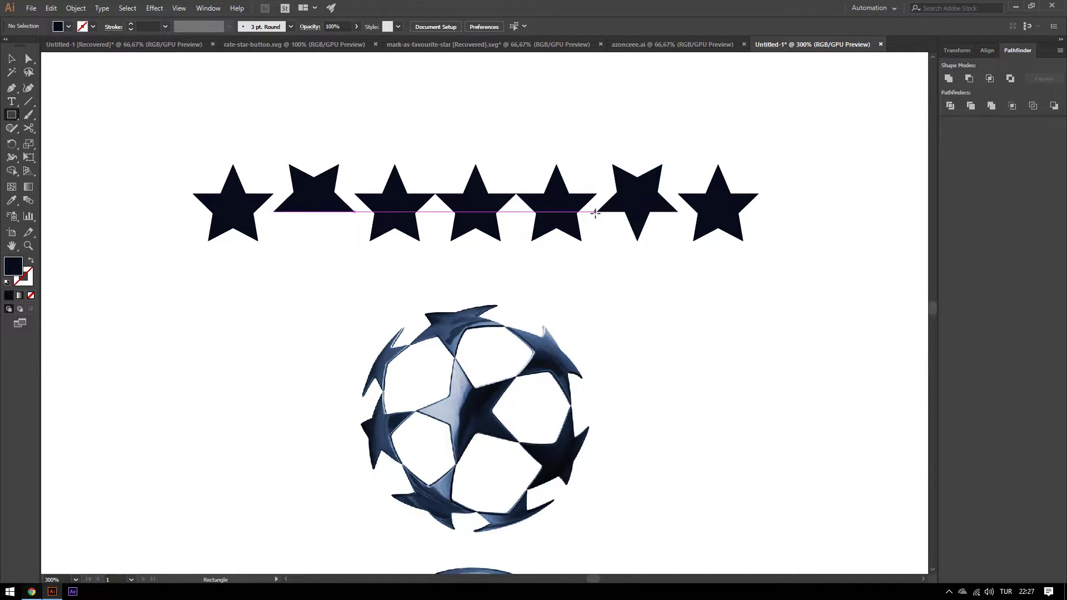
{"action": "left_click_drag", "start_coordinate": [597, 212], "coordinate": [679, 265]}
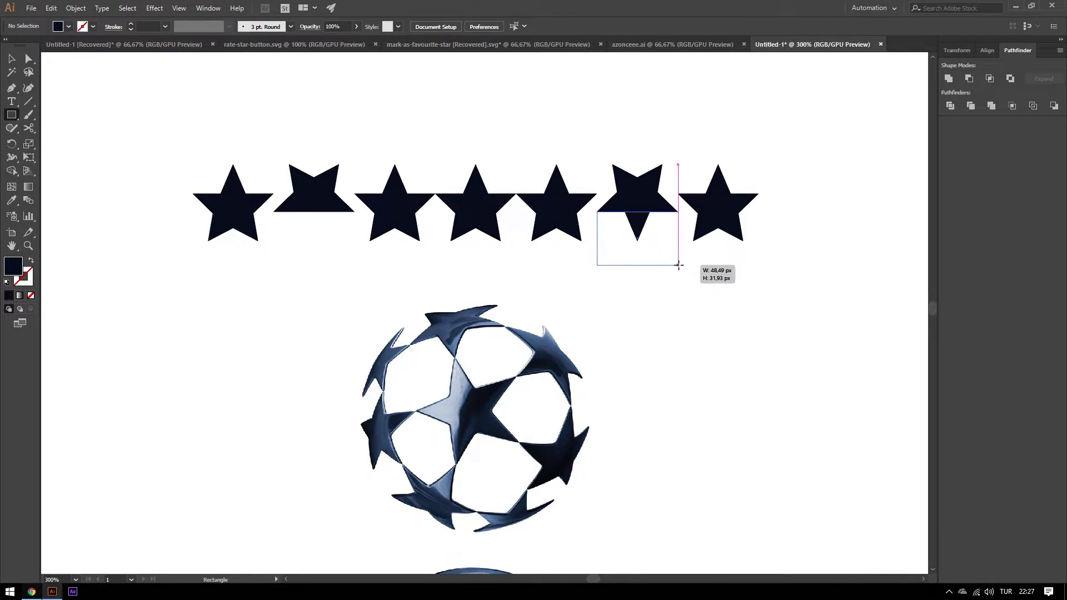
{"action": "key", "text": "v"}
{"action": "left_click", "coordinate": [637, 183], "text": "shift"}
{"action": "left_click", "coordinate": [969, 79]}
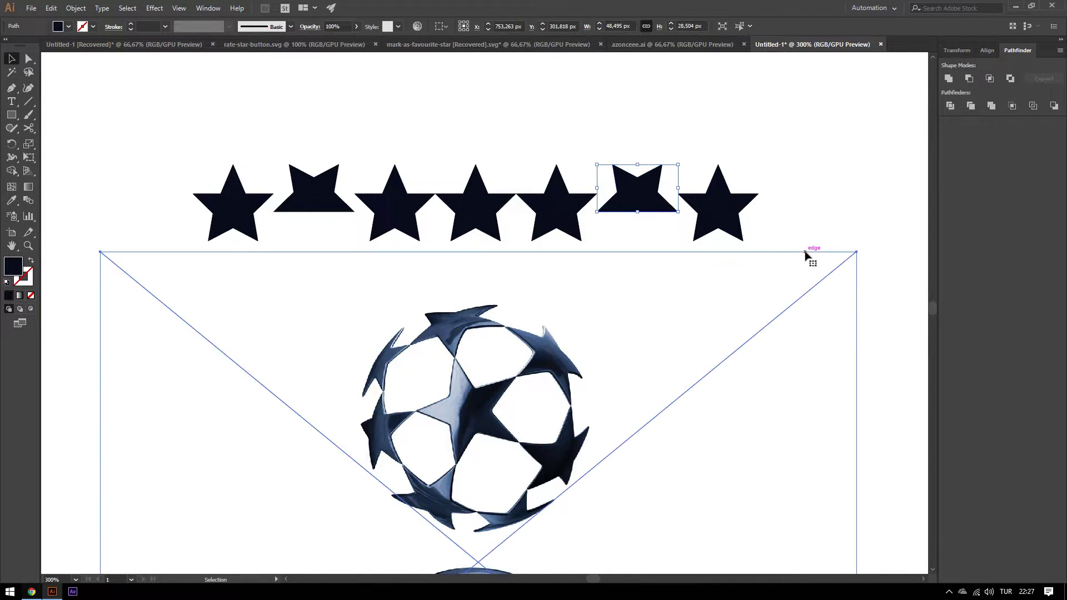
{"action": "left_click", "coordinate": [806, 255]}
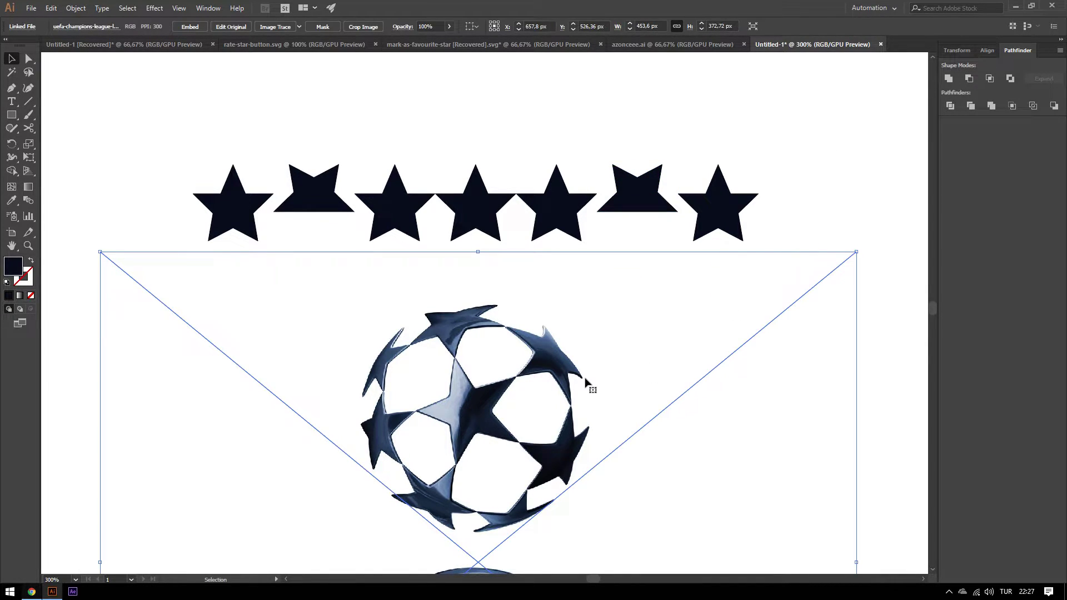
{"action": "left_click", "coordinate": [189, 168]}
Step: Zoom in and out to inspect the two flat-based stars in the row
{"action": "scroll", "coordinate": [378, 358], "scroll_direction": "up", "scroll_amount": 4}
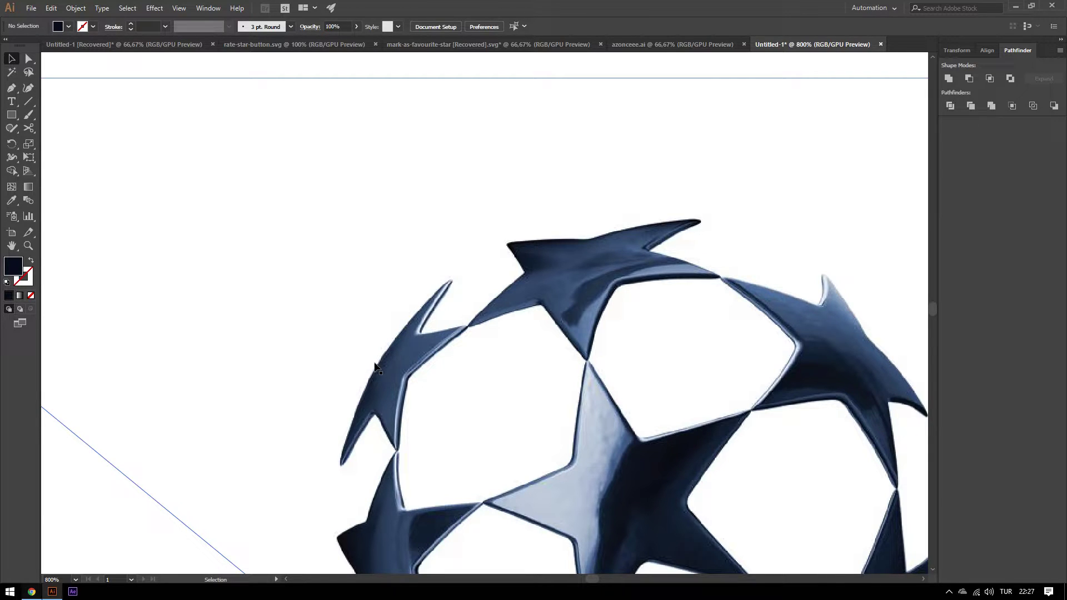
{"action": "scroll", "coordinate": [407, 270], "scroll_direction": "down", "scroll_amount": 3}
{"action": "scroll", "coordinate": [366, 266], "scroll_direction": "up", "scroll_amount": 2}
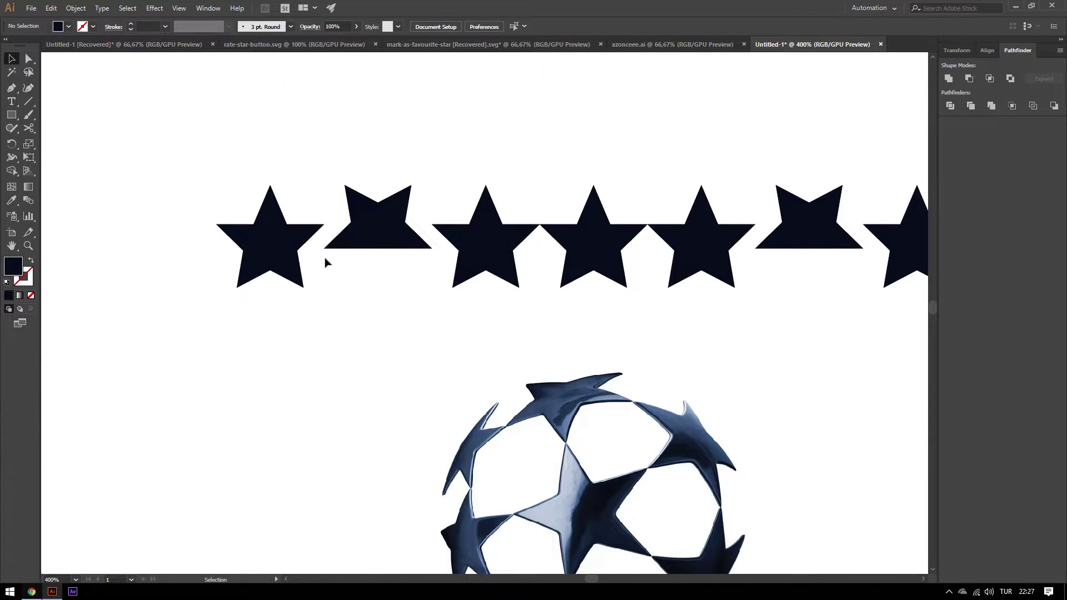
{"action": "scroll", "coordinate": [416, 268], "scroll_direction": "down", "scroll_amount": 1}
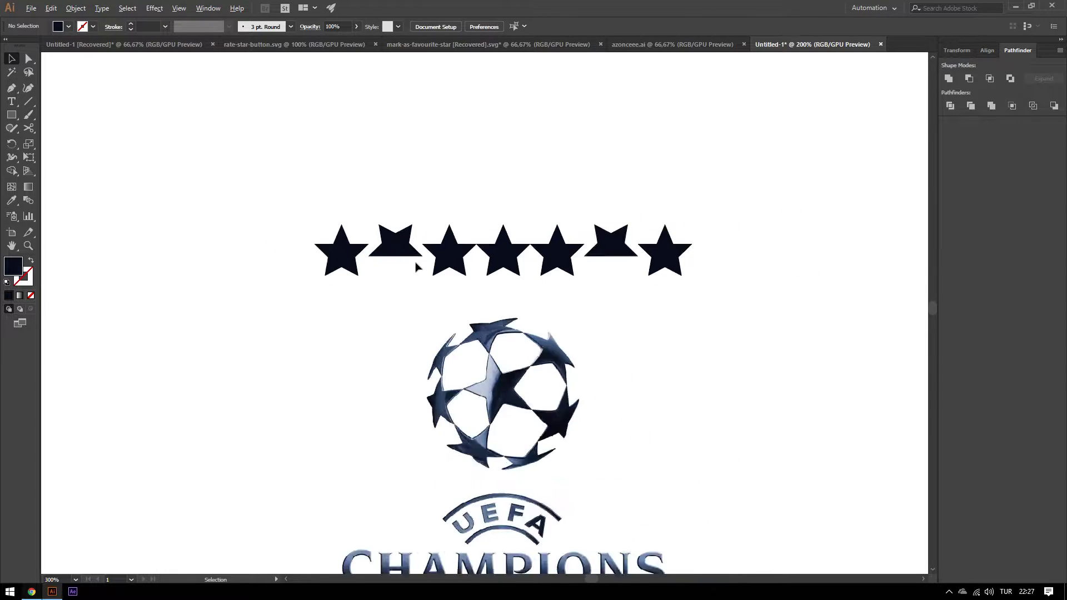
{"action": "scroll", "coordinate": [416, 267], "scroll_direction": "down", "scroll_amount": 3}
{"action": "scroll", "coordinate": [632, 357], "scroll_direction": "up", "scroll_amount": 1}
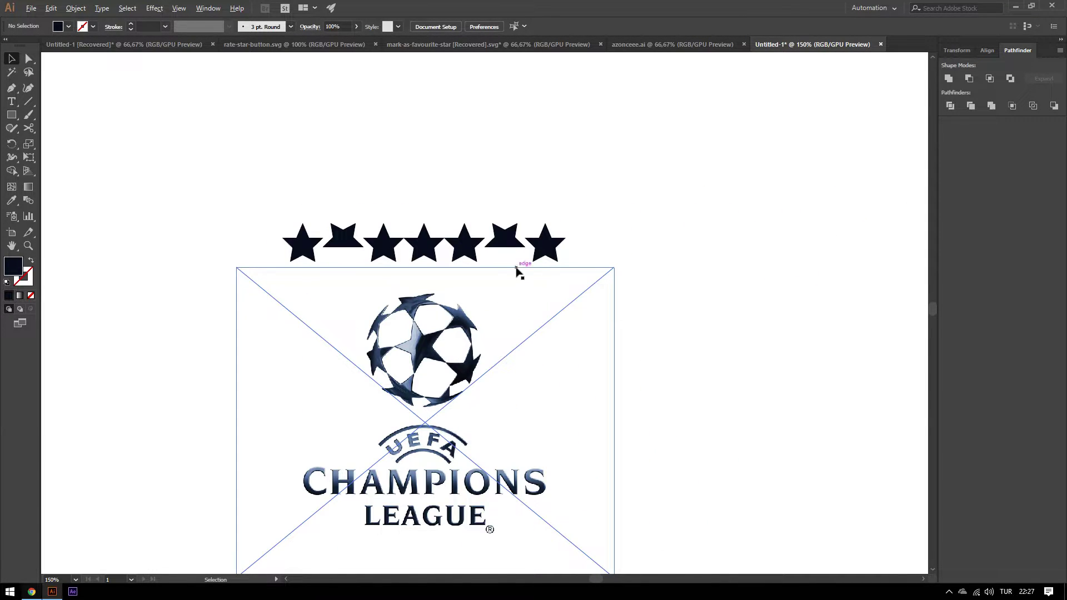
{"action": "scroll", "coordinate": [416, 358], "scroll_direction": "up", "scroll_amount": 1}
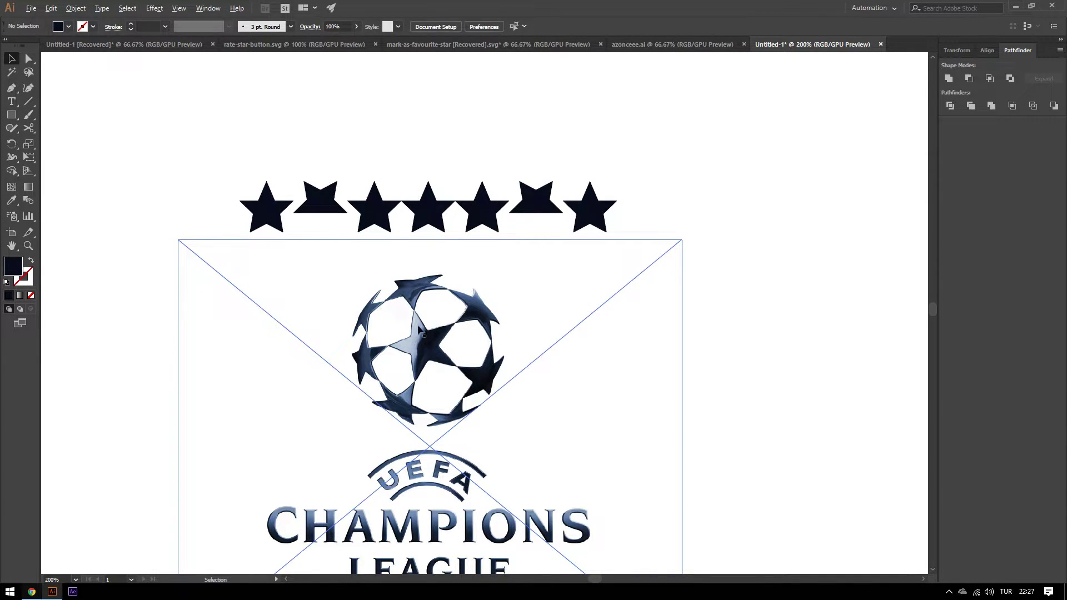
{"action": "key", "text": "alt"}
{"action": "scroll", "coordinate": [321, 199], "scroll_direction": "up", "scroll_amount": 1}
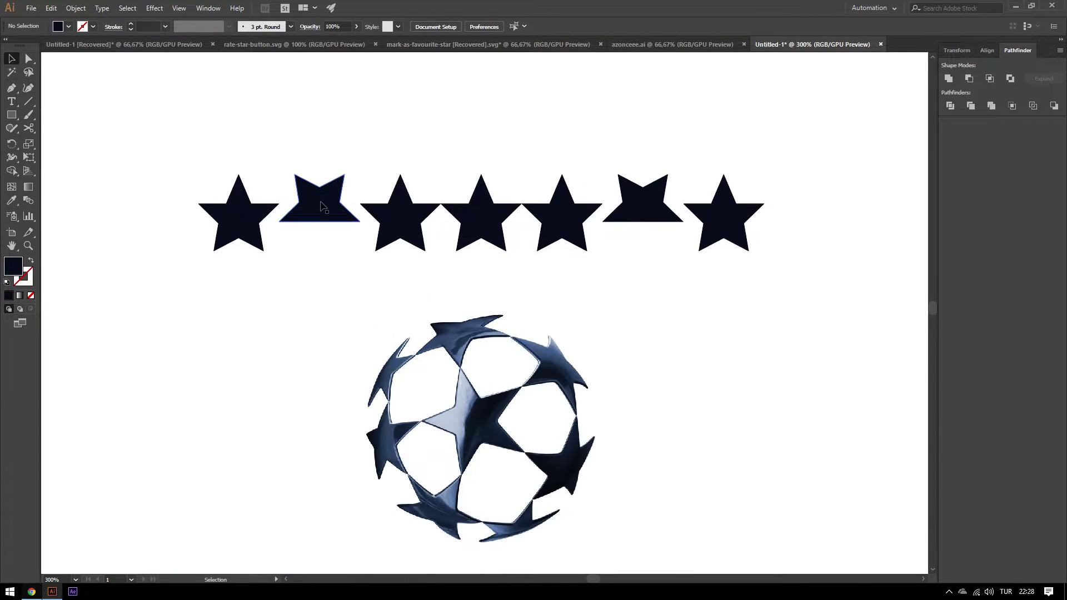
Step: Move the trimmed second and sixth stars down to the row's baseline
{"action": "left_click", "coordinate": [615, 203]}
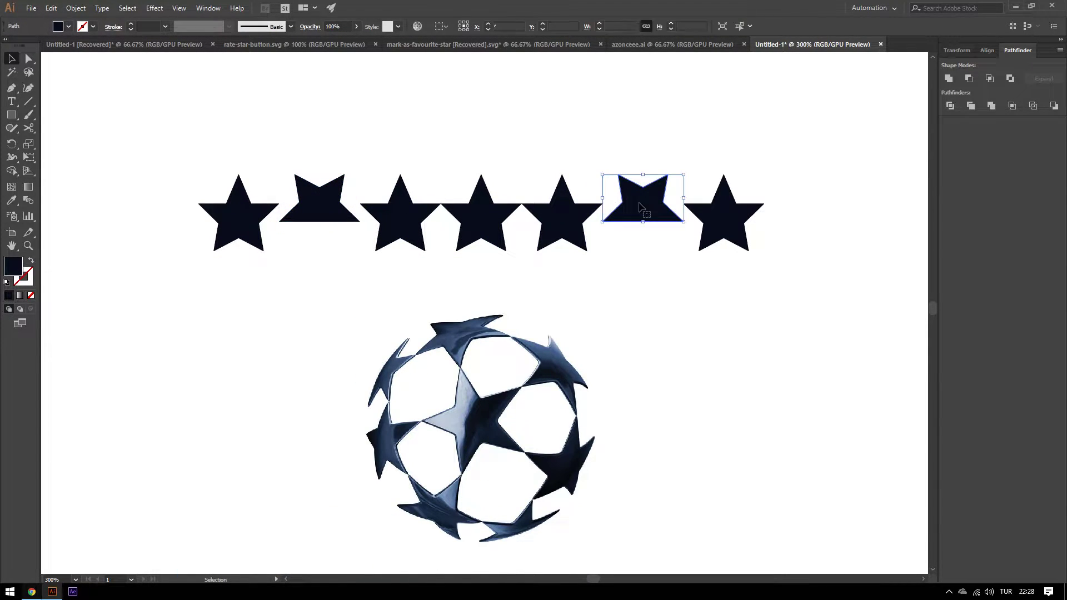
{"action": "left_click", "coordinate": [332, 209], "text": "shift"}
{"action": "left_click_drag", "start_coordinate": [331, 209], "coordinate": [329, 242]}
{"action": "left_click", "coordinate": [350, 156]}
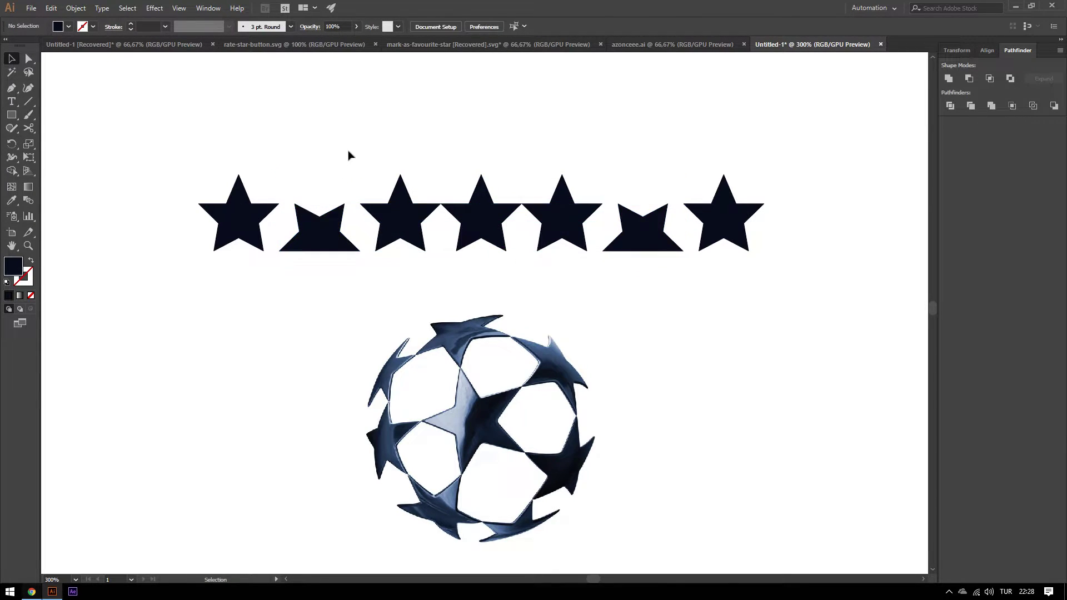
{"action": "scroll", "coordinate": [281, 279], "scroll_direction": "down", "scroll_amount": 3}
{"action": "scroll", "coordinate": [286, 258], "scroll_direction": "up", "scroll_amount": 1}
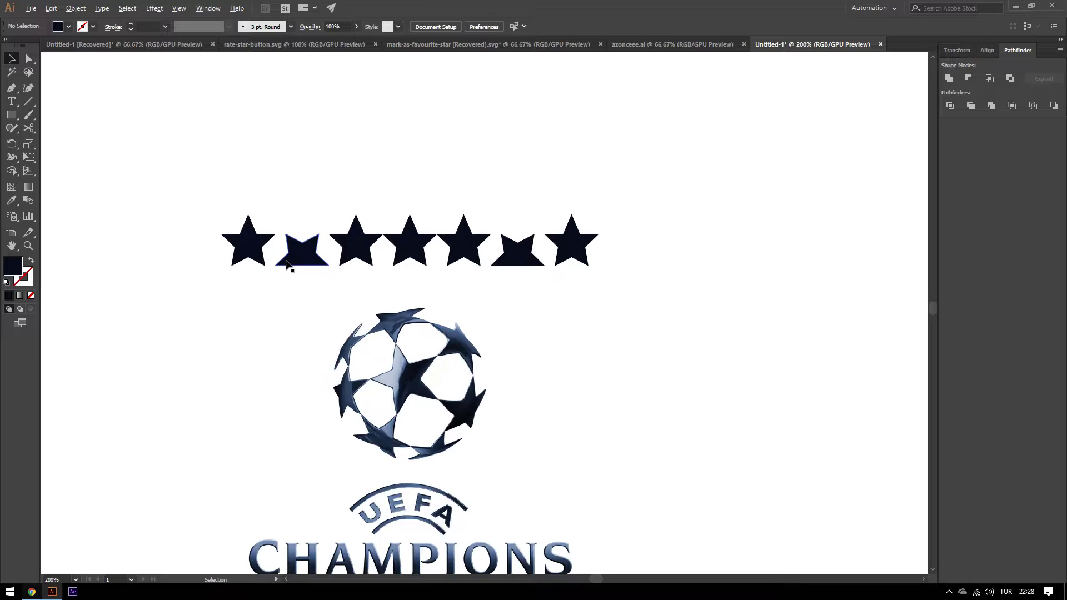
{"action": "scroll", "coordinate": [350, 163], "scroll_direction": "up", "scroll_amount": 2}
{"action": "scroll", "coordinate": [389, 202], "scroll_direction": "right", "scroll_amount": 3}
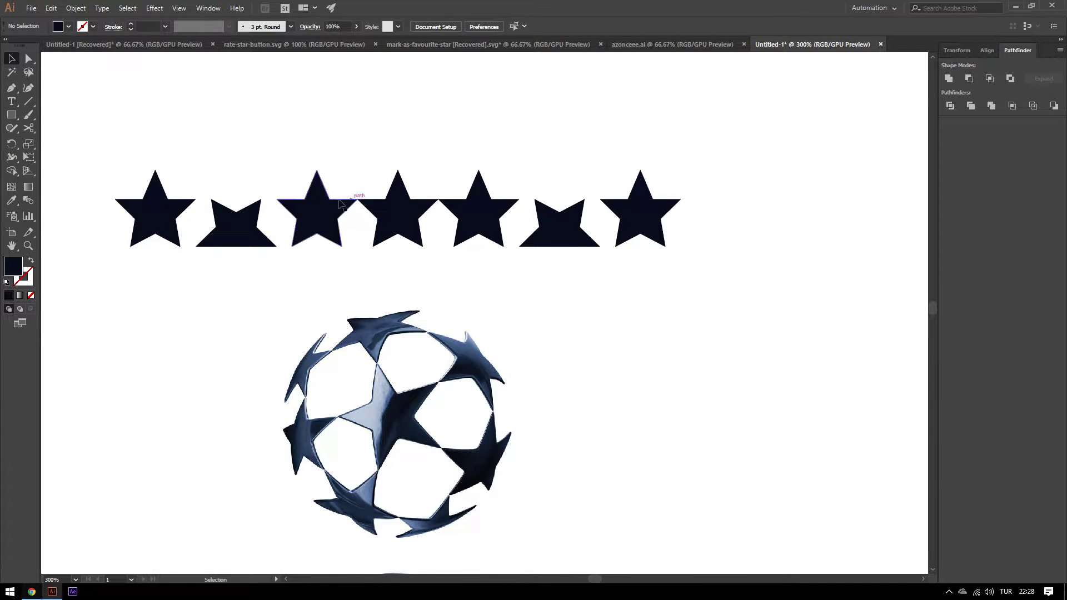
Step: Select the third star and the reference image while zooming around the row
{"action": "left_click", "coordinate": [358, 201]}
{"action": "scroll", "coordinate": [365, 202], "scroll_direction": "up", "scroll_amount": 1}
{"action": "scroll", "coordinate": [365, 201], "scroll_direction": "up", "scroll_amount": 3}
{"action": "scroll", "coordinate": [322, 208], "scroll_direction": "down", "scroll_amount": 2}
{"action": "left_click", "coordinate": [532, 340]}
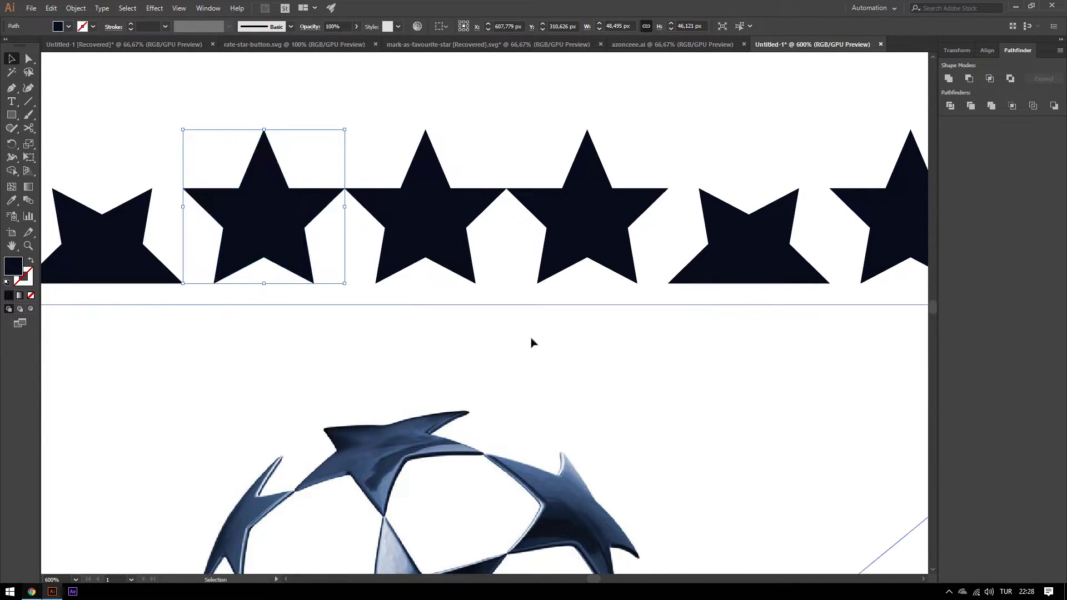
{"action": "scroll", "coordinate": [532, 341], "scroll_direction": "down", "scroll_amount": 1}
{"action": "scroll", "coordinate": [554, 389], "scroll_direction": "down", "scroll_amount": 3}
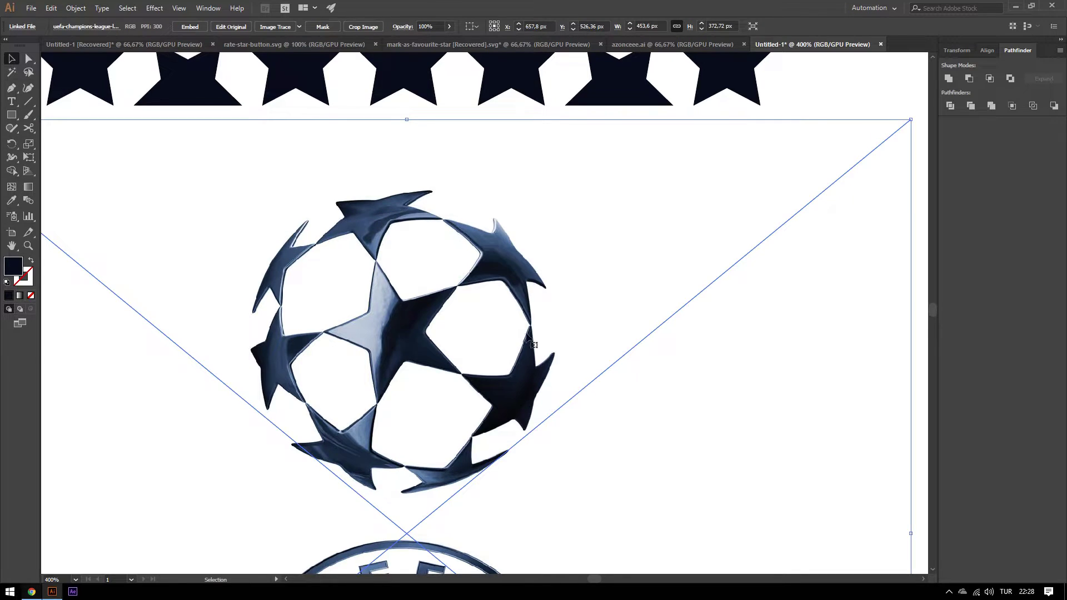
{"action": "scroll", "coordinate": [295, 143], "scroll_direction": "down", "scroll_amount": 2}
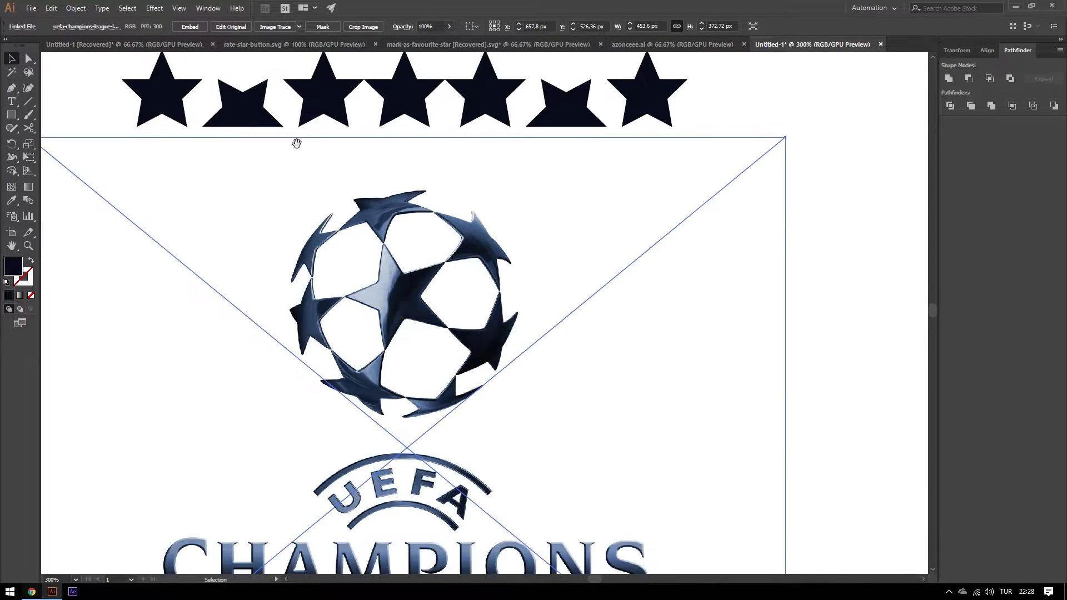
{"action": "scroll", "coordinate": [362, 136], "scroll_direction": "up", "scroll_amount": 1}
Step: Nudge the trimmed second star left to sit evenly between its neighbours
{"action": "left_click", "coordinate": [362, 136]}
{"action": "scroll", "coordinate": [355, 184], "scroll_direction": "up", "scroll_amount": 1}
{"action": "left_click_drag", "start_coordinate": [393, 242], "coordinate": [361, 242]}
{"action": "left_click", "coordinate": [410, 307]}
{"action": "scroll", "coordinate": [410, 300], "scroll_direction": "down", "scroll_amount": 2}
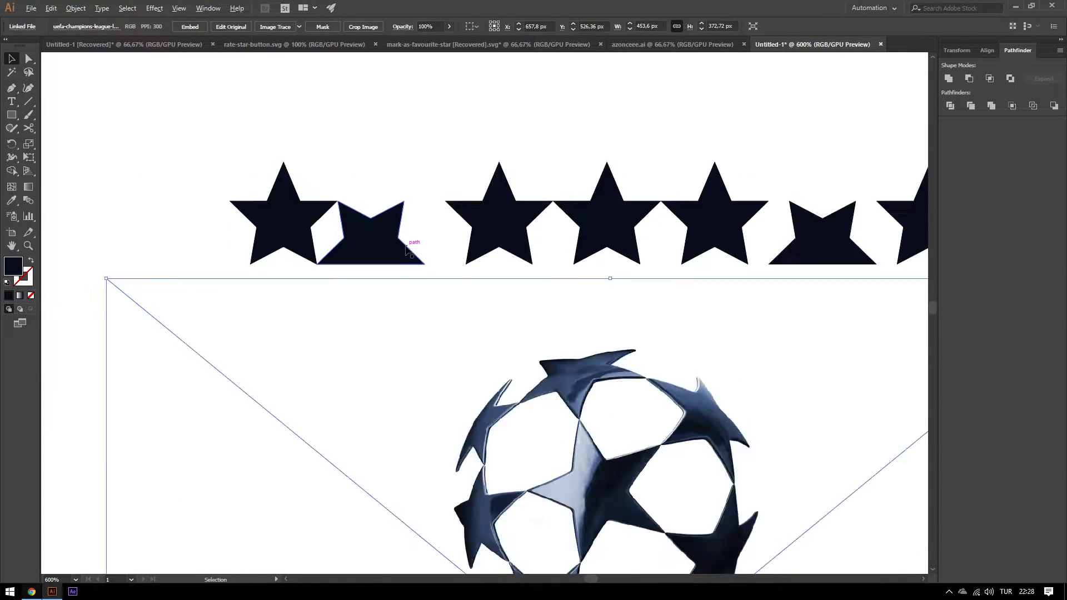
{"action": "scroll", "coordinate": [410, 256], "scroll_direction": "down", "scroll_amount": 2}
{"action": "scroll", "coordinate": [410, 253], "scroll_direction": "up", "scroll_amount": 1}
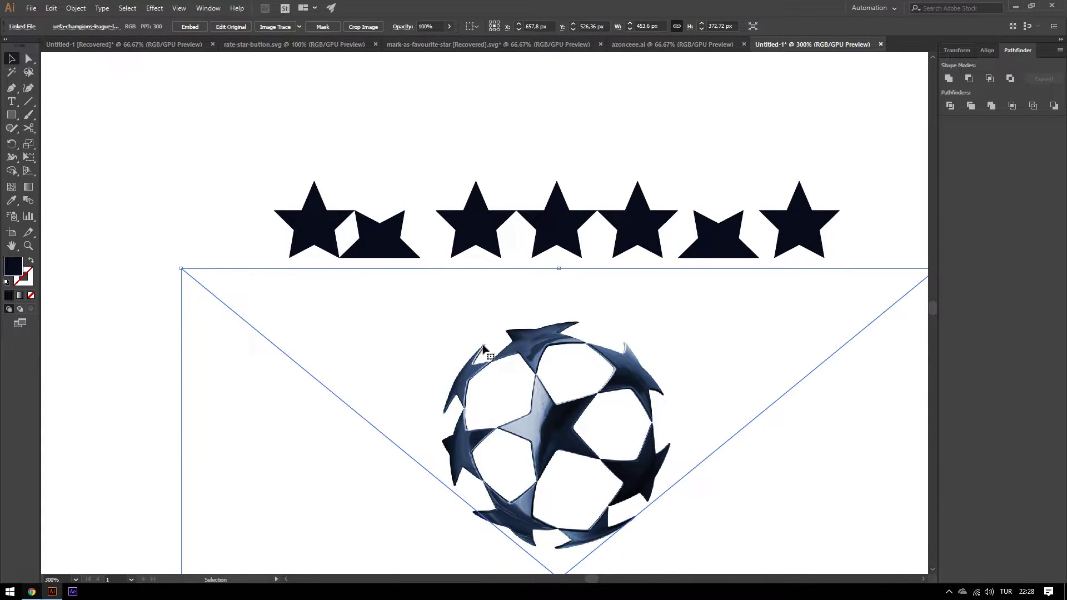
{"action": "left_click_drag", "start_coordinate": [400, 280], "coordinate": [381, 169]}
{"action": "left_click", "coordinate": [406, 187]}
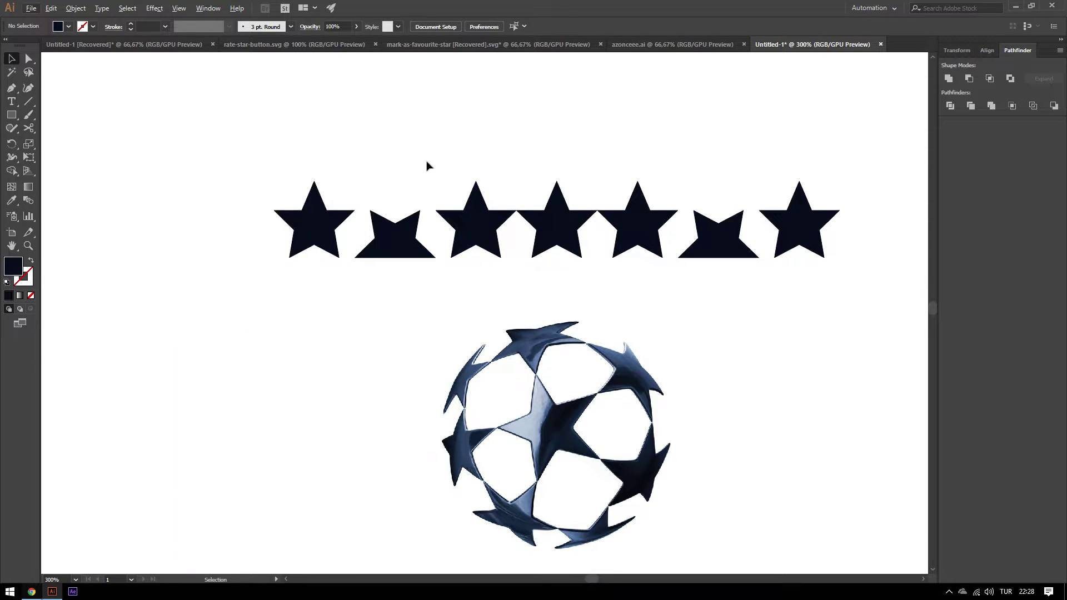
Step: Scale up the flattened second star by dragging its bottom-right corner handle outward twice
{"action": "scroll", "coordinate": [415, 221], "scroll_direction": "up", "scroll_amount": 2}
{"action": "left_click", "coordinate": [394, 266]}
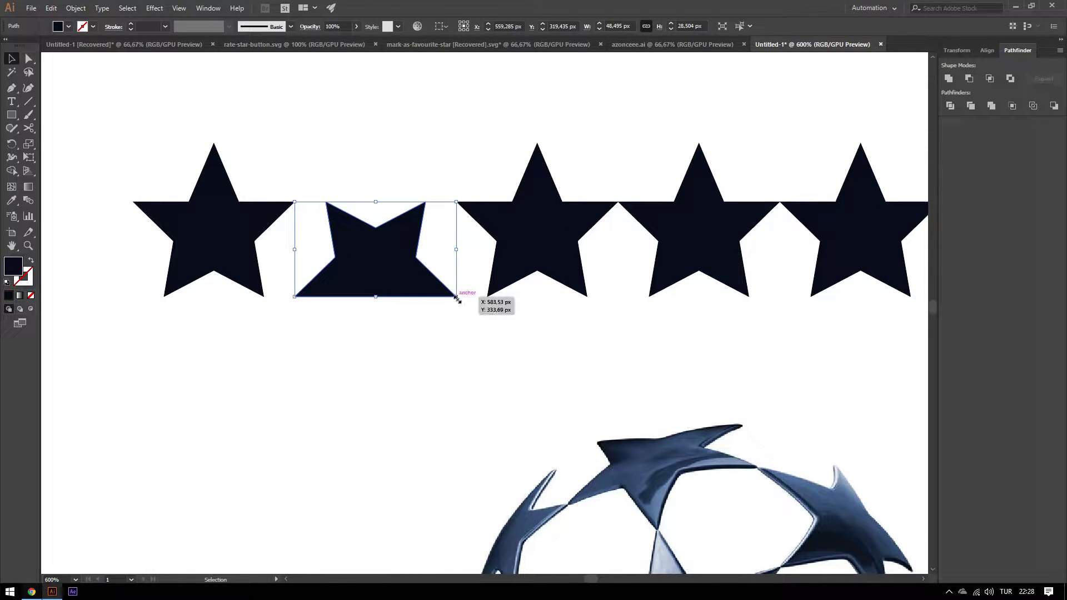
{"action": "left_click_drag", "start_coordinate": [457, 299], "coordinate": [470, 305]}
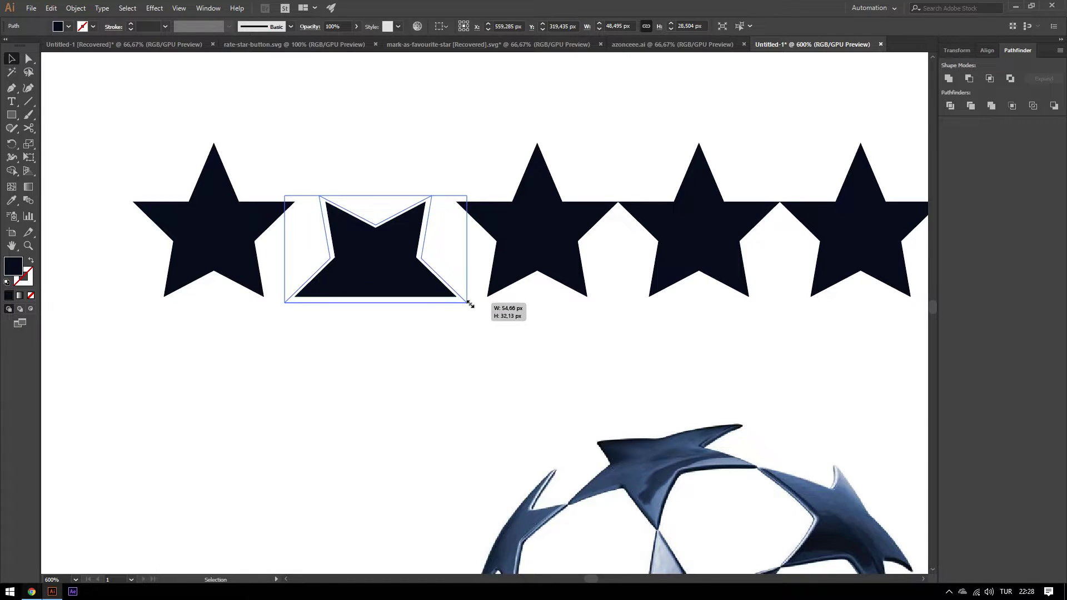
{"action": "left_click_drag", "start_coordinate": [469, 306], "coordinate": [477, 311]}
{"action": "scroll", "coordinate": [462, 284], "scroll_direction": "down", "scroll_amount": 2}
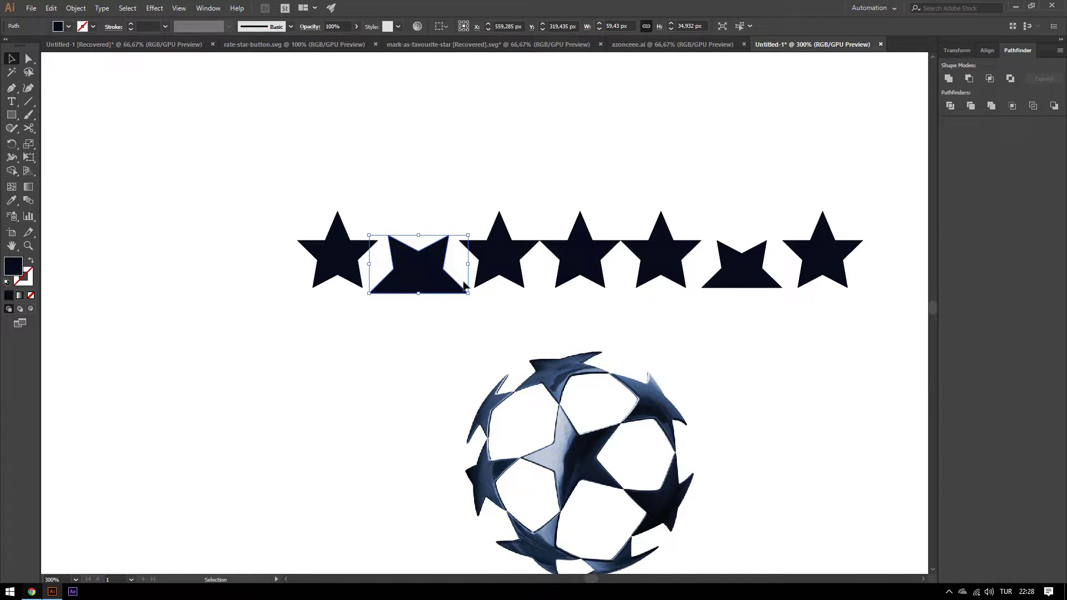
{"action": "scroll", "coordinate": [464, 284], "scroll_direction": "down", "scroll_amount": 1}
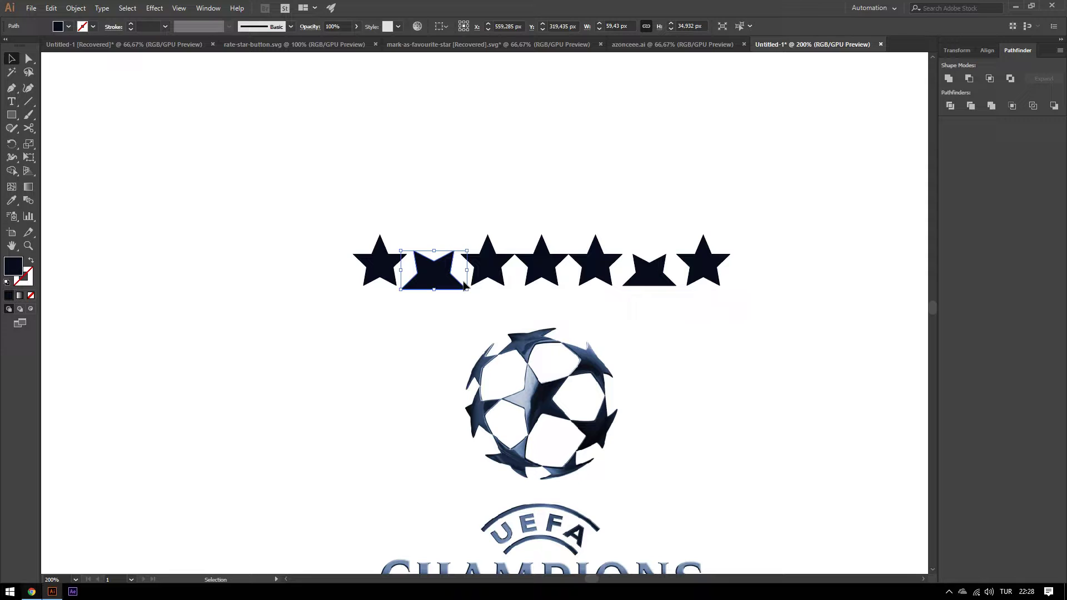
{"action": "scroll", "coordinate": [472, 272], "scroll_direction": "up", "scroll_amount": 2}
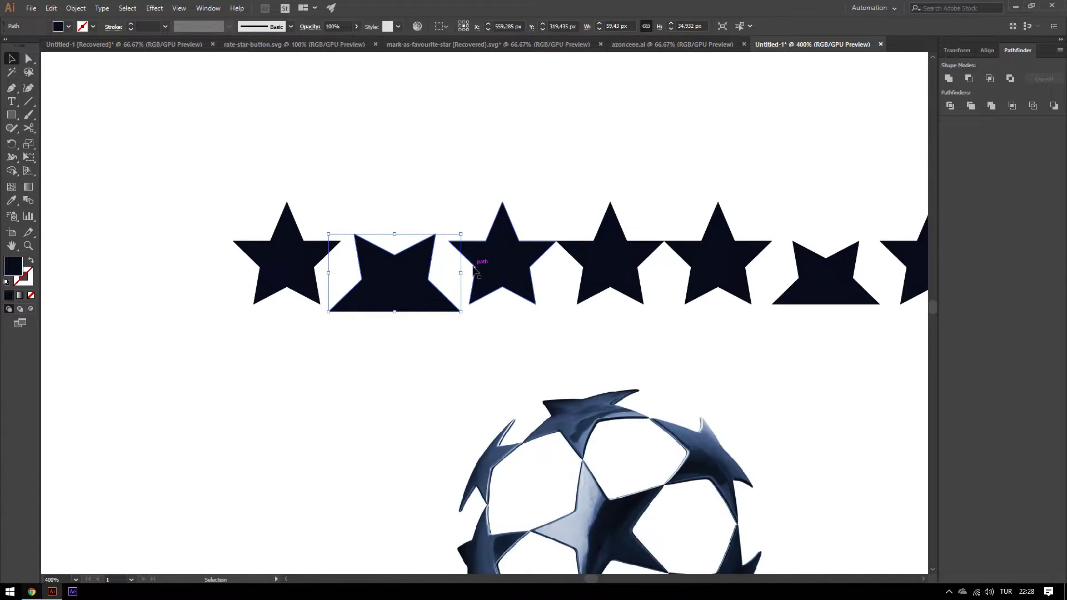
{"action": "left_click", "coordinate": [439, 201]}
{"action": "scroll", "coordinate": [399, 245], "scroll_direction": "up", "scroll_amount": 1}
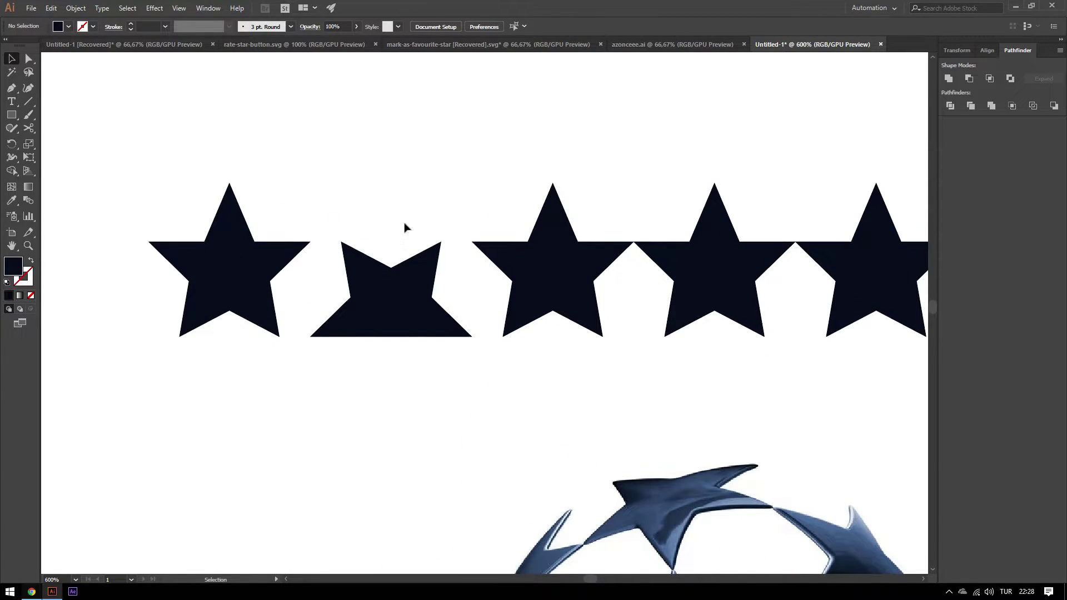
{"action": "scroll", "coordinate": [405, 228], "scroll_direction": "down", "scroll_amount": 5}
{"action": "scroll", "coordinate": [467, 267], "scroll_direction": "up", "scroll_amount": 1}
{"action": "scroll", "coordinate": [248, 157], "scroll_direction": "up", "scroll_amount": 2}
Step: Shift stars two through seven left to close the gap after the first star
{"action": "mouse_move", "coordinate": [248, 155]}
{"action": "left_mouse_down"}
{"action": "mouse_move", "coordinate": [260, 201]}
{"action": "mouse_move", "coordinate": [704, 229]}
{"action": "left_mouse_up"}
{"action": "left_click_drag", "start_coordinate": [265, 227], "coordinate": [254, 227]}
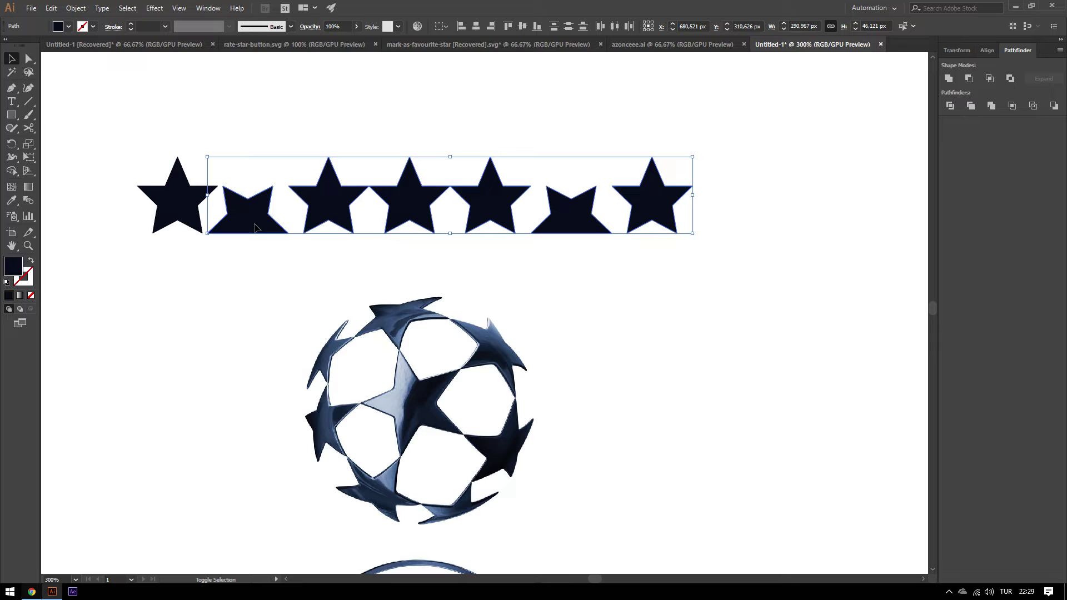
{"action": "left_click", "coordinate": [289, 149]}
{"action": "key", "text": "ctrl+z"}
{"action": "left_click_drag", "start_coordinate": [248, 136], "coordinate": [726, 222]}
{"action": "key", "text": "shift+Left"}
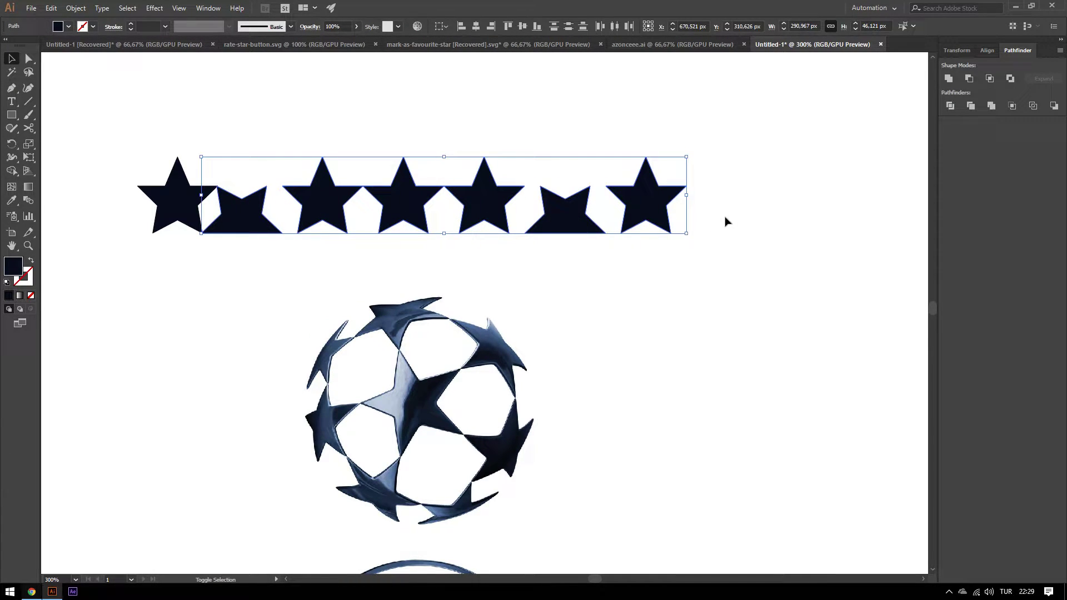
{"action": "key", "text": "shift+Right"}
{"action": "key", "text": "Left"}
{"action": "key", "text": "Left"}
{"action": "key", "text": "Left"}
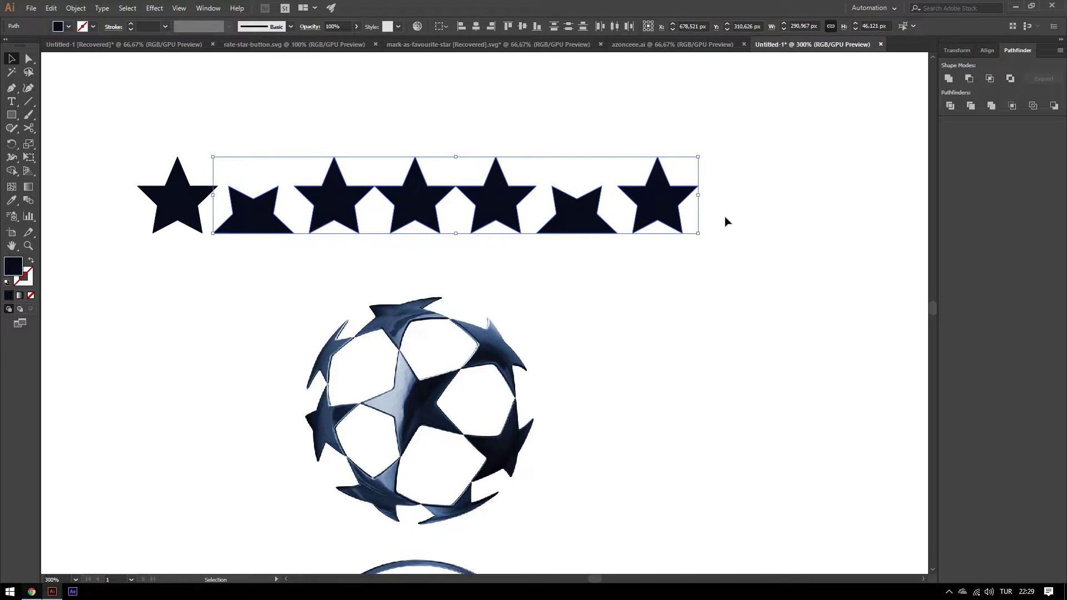
{"action": "key", "text": "Left"}
{"action": "key", "text": "Left"}
Step: Nudge stars three to seven, then the last two stars, left to even the spacing
{"action": "left_click_drag", "start_coordinate": [746, 138], "coordinate": [335, 237]}
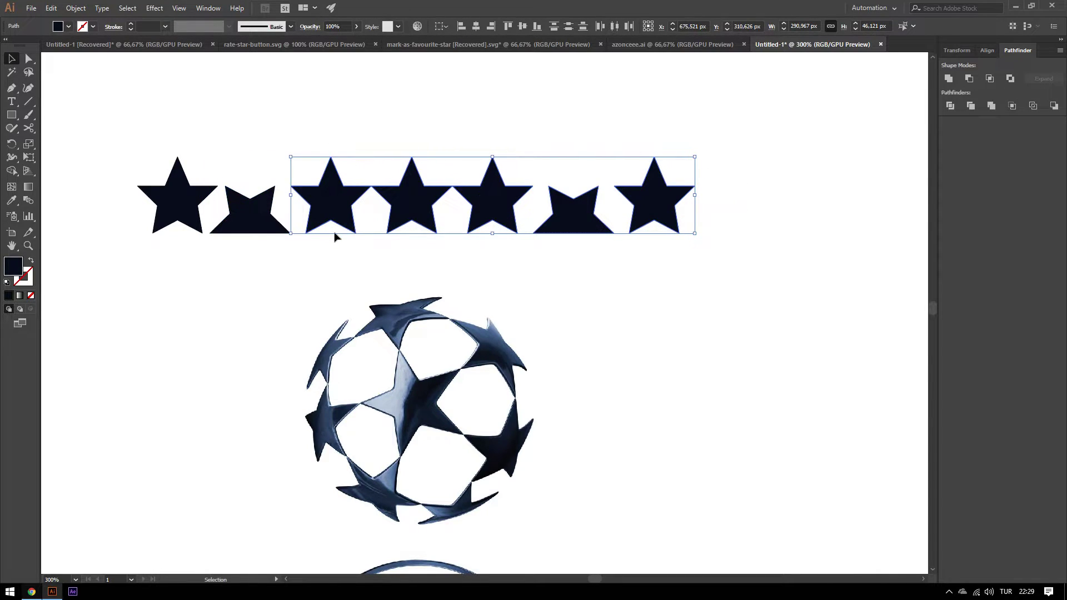
{"action": "key", "text": "Left"}
{"action": "key", "text": "Left"}
{"action": "key", "text": "Left"}
{"action": "key", "text": "Left"}
{"action": "left_click_drag", "start_coordinate": [735, 131], "coordinate": [554, 253]}
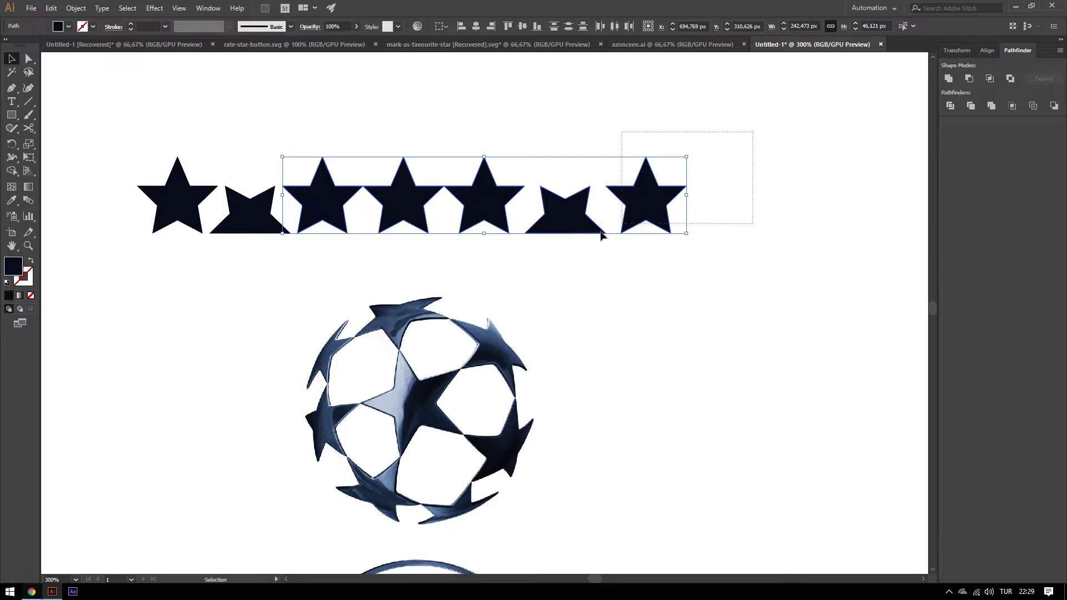
{"action": "left_click_drag", "start_coordinate": [691, 121], "coordinate": [563, 216]}
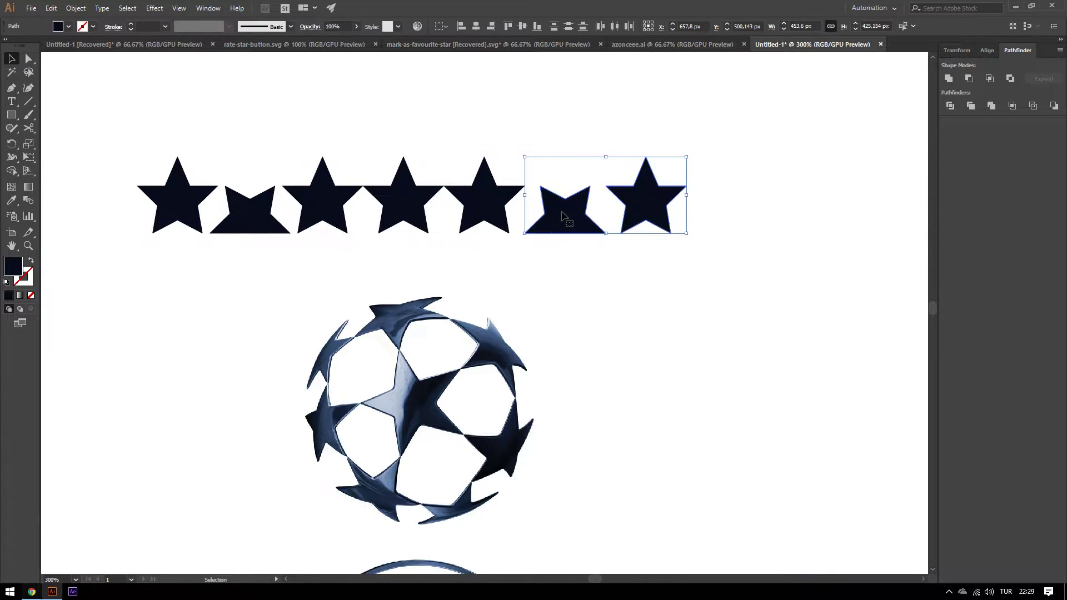
{"action": "key", "text": "Left"}
{"action": "key", "text": "Left"}
{"action": "key", "text": "Left"}
{"action": "key", "text": "Left"}
{"action": "left_click", "coordinate": [699, 130]}
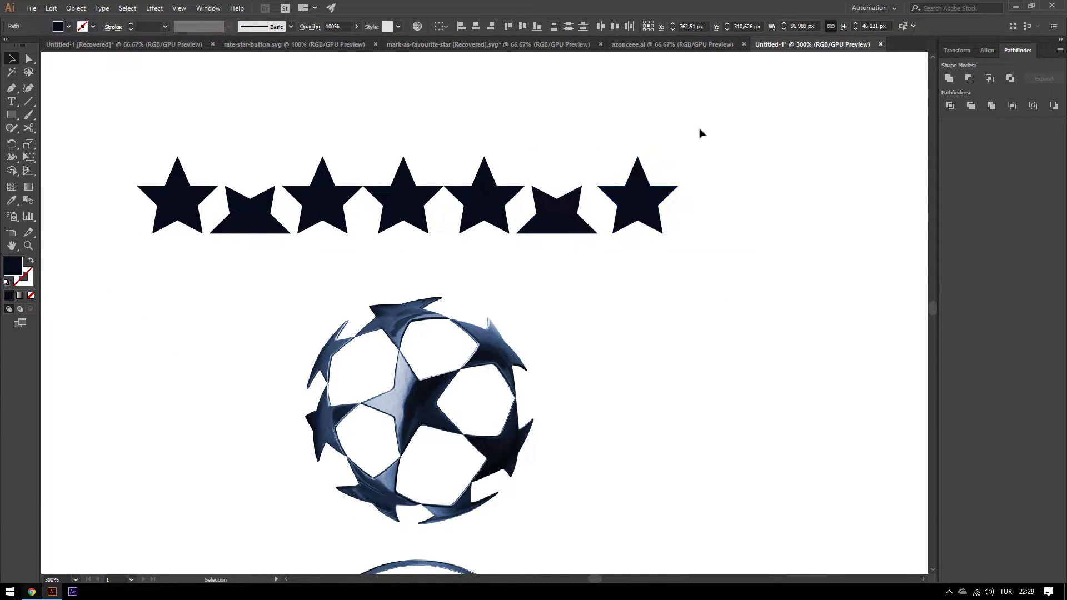
{"action": "left_click", "coordinate": [648, 201]}
{"action": "key", "text": "Left"}
{"action": "key", "text": "Left"}
{"action": "key", "text": "Left"}
{"action": "key", "text": "Left"}
{"action": "key", "text": "Left"}
{"action": "key", "text": "Left"}
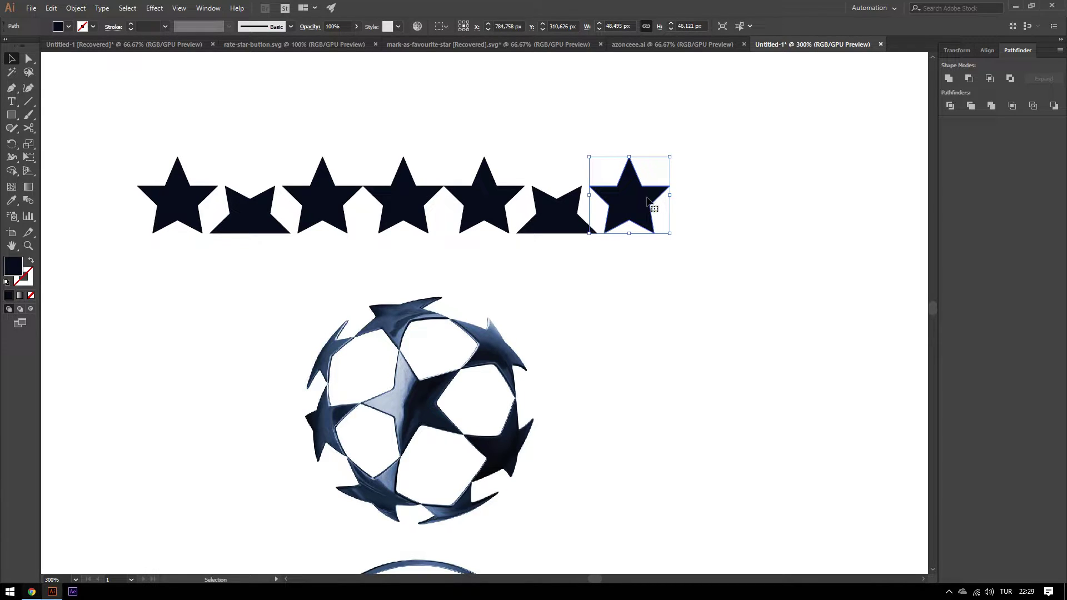
Step: Raise the whole seven-star row higher above the Champions League ball
{"action": "scroll", "coordinate": [487, 209], "scroll_direction": "down", "scroll_amount": 1}
{"action": "left_click", "coordinate": [489, 177]}
{"action": "scroll", "coordinate": [488, 174], "scroll_direction": "down", "scroll_amount": 1}
{"action": "scroll", "coordinate": [298, 210], "scroll_direction": "up", "scroll_amount": 1}
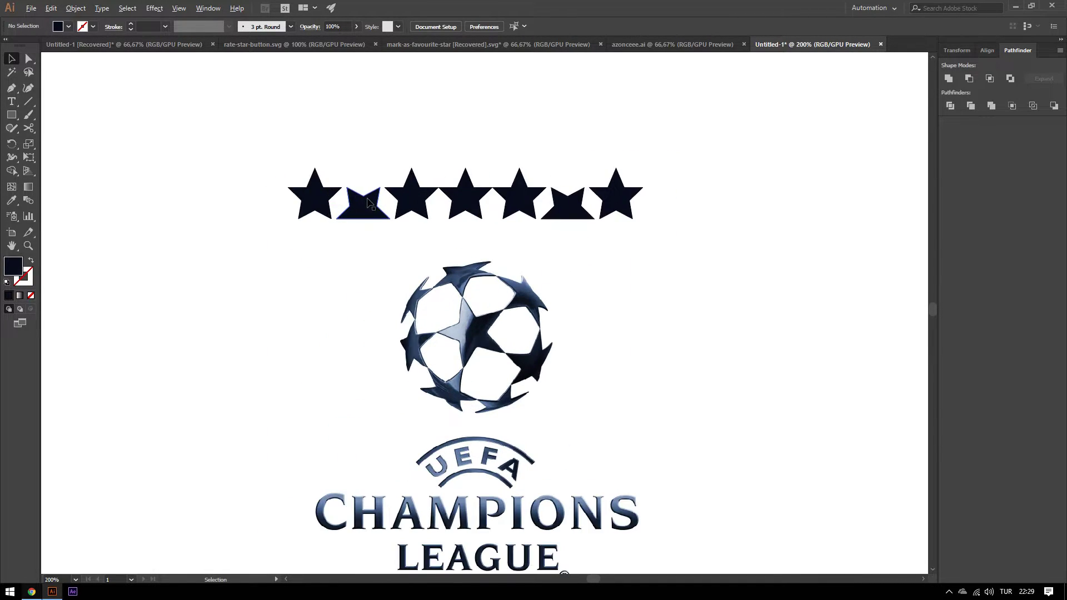
{"action": "left_click_drag", "start_coordinate": [301, 154], "coordinate": [682, 218]}
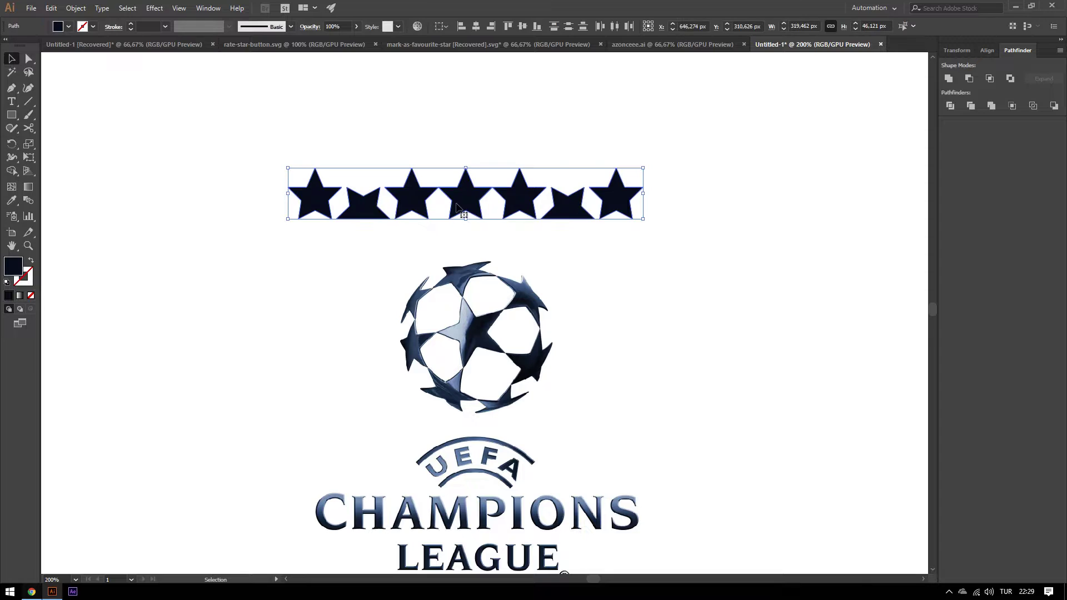
{"action": "left_click_drag", "start_coordinate": [466, 200], "coordinate": [466, 162]}
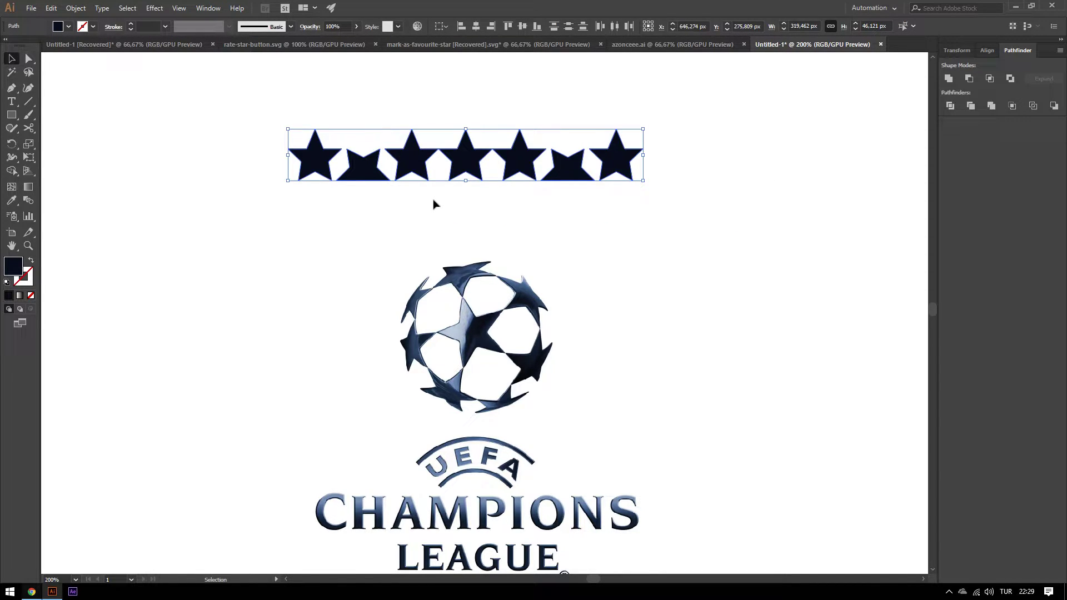
{"action": "left_click", "coordinate": [437, 202]}
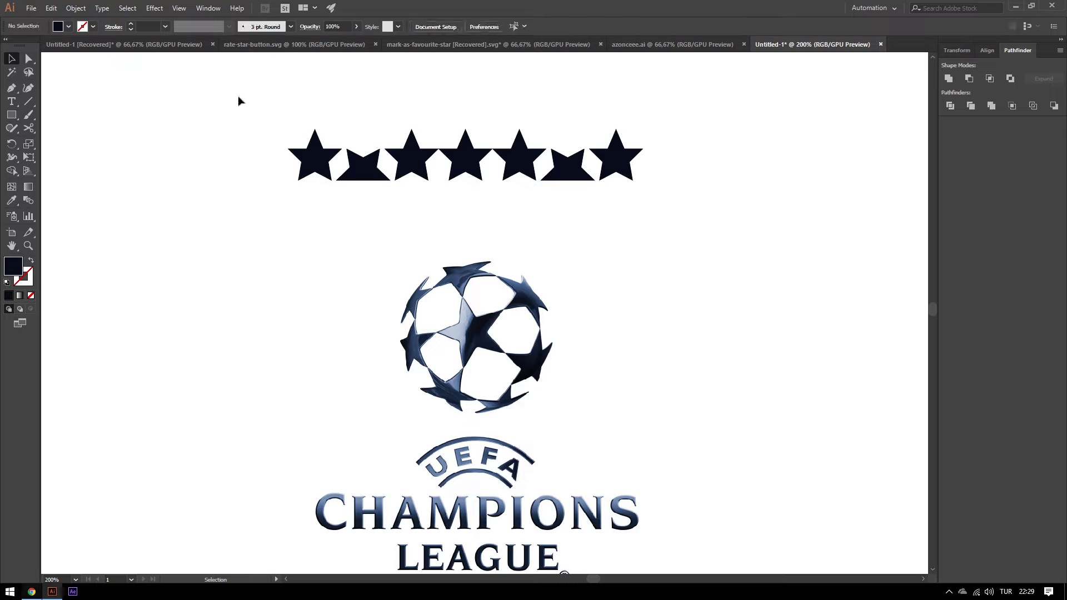
Step: Show the Symbols panel and Alt-drag a copy of the first star to the top-left
{"action": "left_click", "coordinate": [206, 11]}
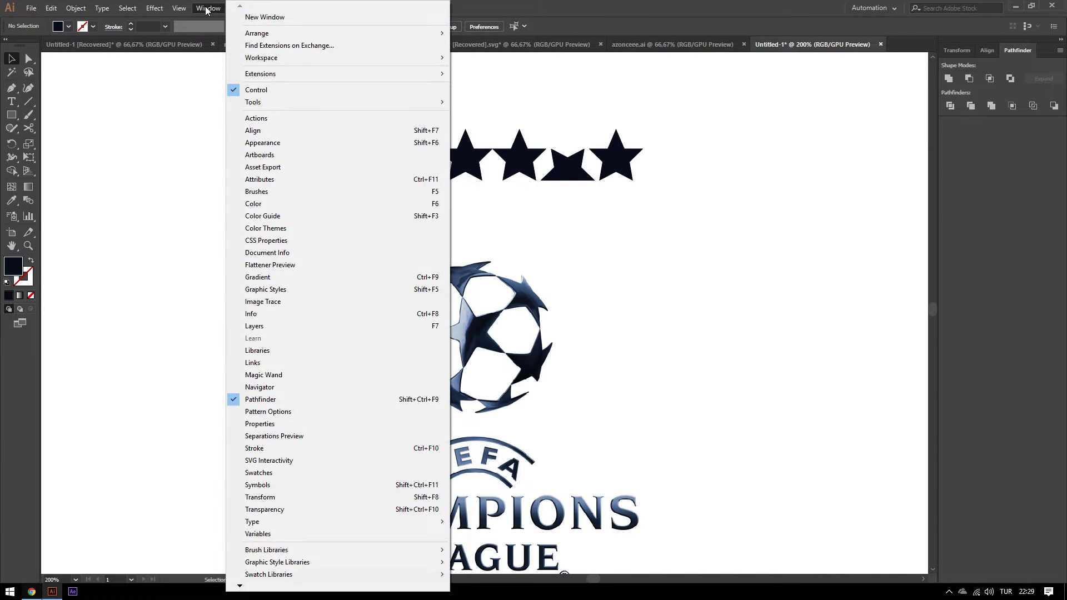
{"action": "left_click", "coordinate": [308, 487]}
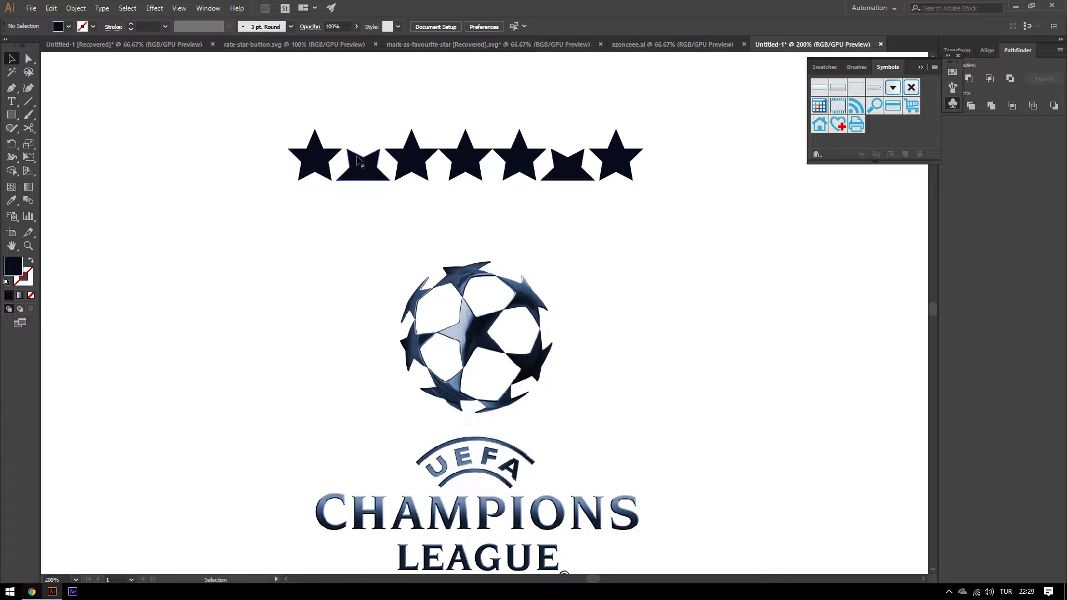
{"action": "mouse_move", "coordinate": [265, 119]}
{"action": "left_mouse_down"}
{"action": "mouse_move", "coordinate": [296, 135]}
{"action": "mouse_move", "coordinate": [625, 185]}
{"action": "left_mouse_up"}
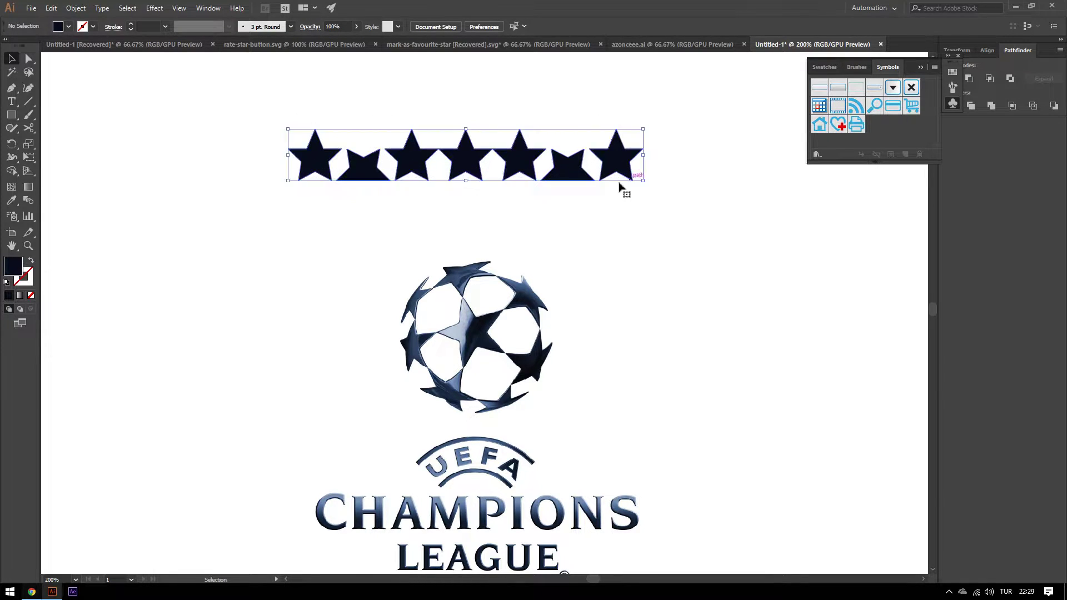
{"action": "mouse_move", "coordinate": [334, 164]}
{"action": "left_mouse_down"}
{"action": "mouse_move", "coordinate": [361, 174]}
{"action": "mouse_move", "coordinate": [864, 154]}
{"action": "mouse_move", "coordinate": [394, 178]}
{"action": "left_mouse_up"}
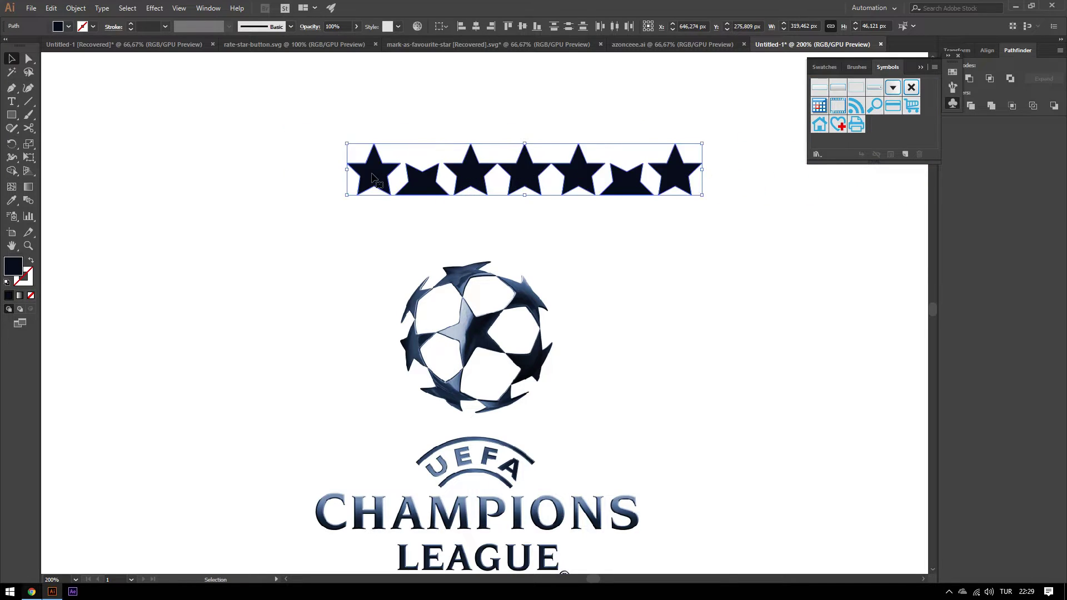
{"action": "key", "text": "ctrl+z"}
{"action": "left_click", "coordinate": [262, 204]}
{"action": "left_click_drag", "start_coordinate": [307, 168], "coordinate": [102, 126]}
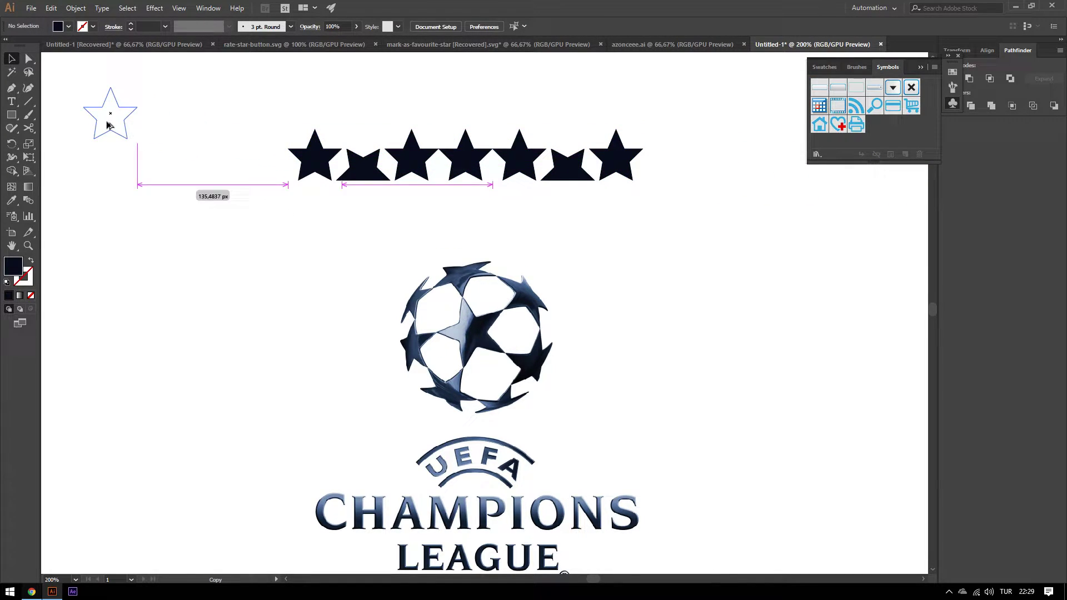
{"action": "left_click", "coordinate": [226, 166]}
Step: Save the seven-star row as a new symbol named Yildiz
{"action": "mouse_move", "coordinate": [239, 122]}
{"action": "left_mouse_down"}
{"action": "mouse_move", "coordinate": [545, 167]}
{"action": "mouse_move", "coordinate": [668, 171]}
{"action": "left_mouse_up"}
{"action": "left_click_drag", "start_coordinate": [344, 156], "coordinate": [890, 136]}
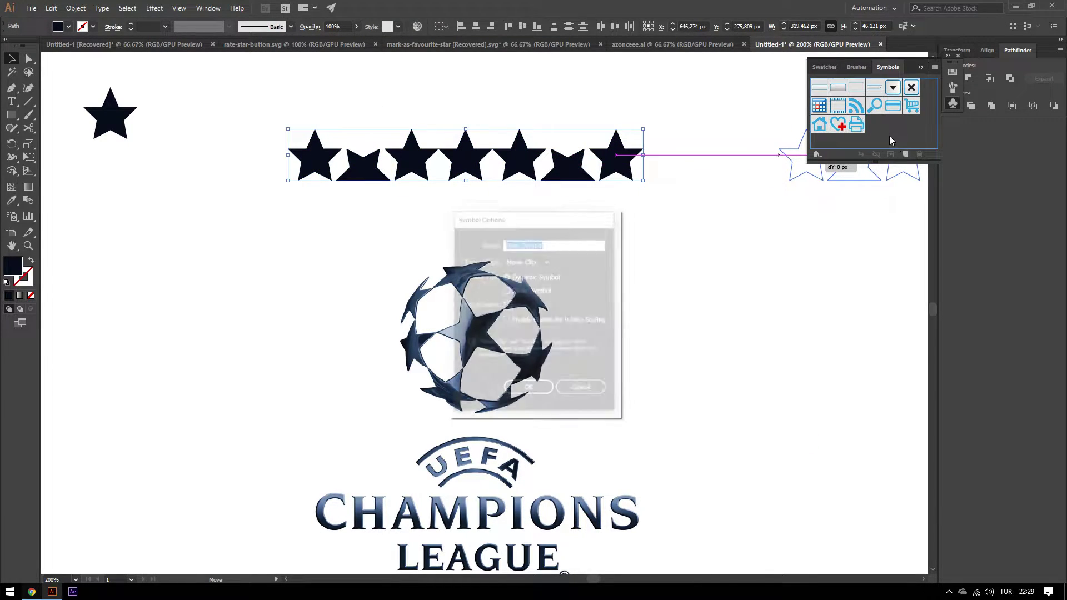
{"action": "type", "text": "Yildiz"}
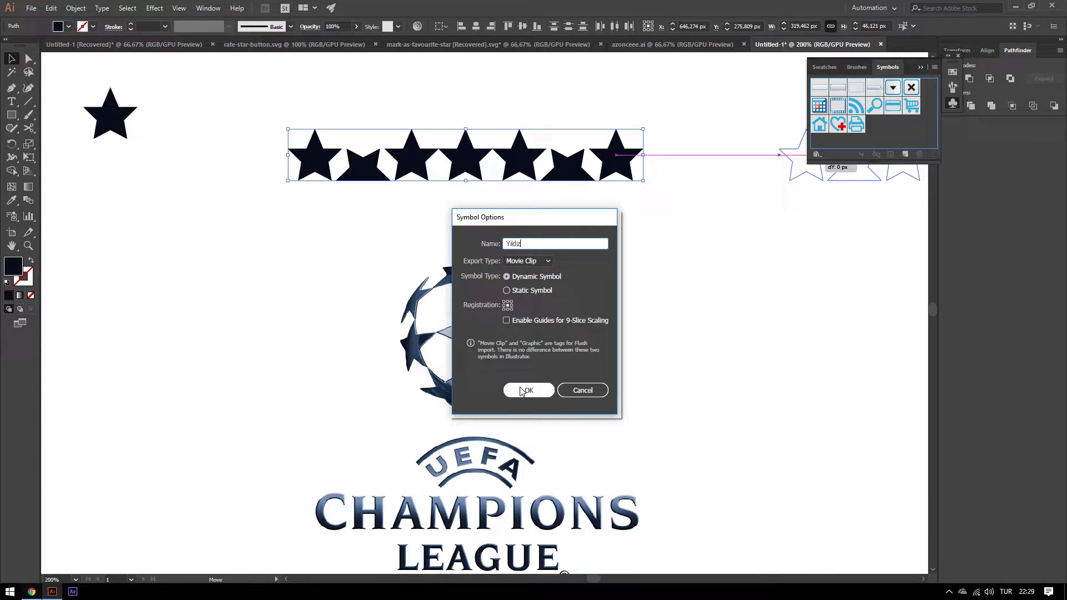
{"action": "left_click", "coordinate": [528, 390]}
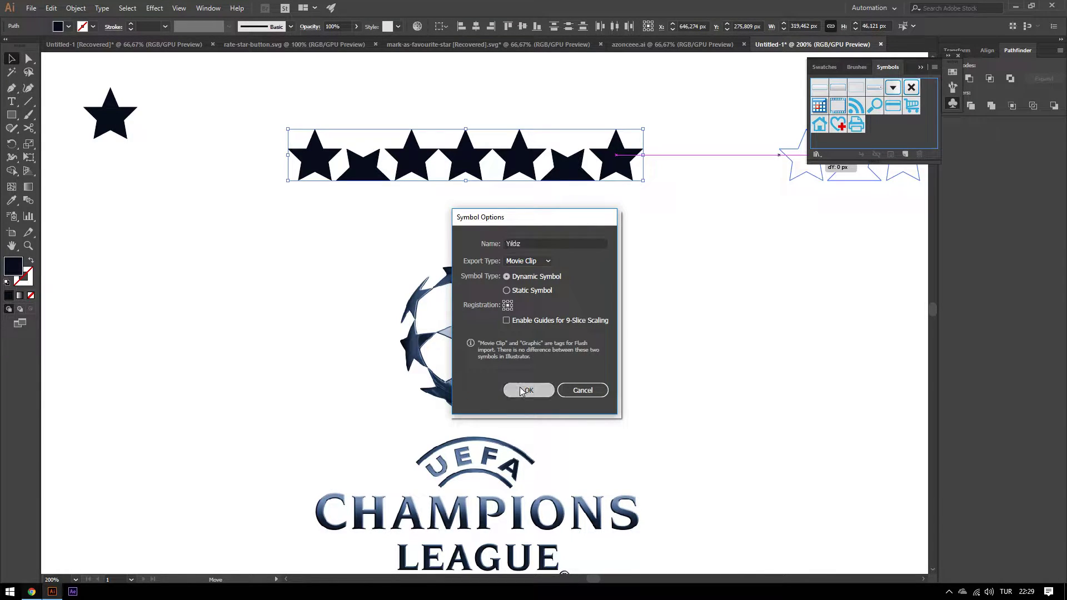
{"action": "left_click", "coordinate": [572, 104]}
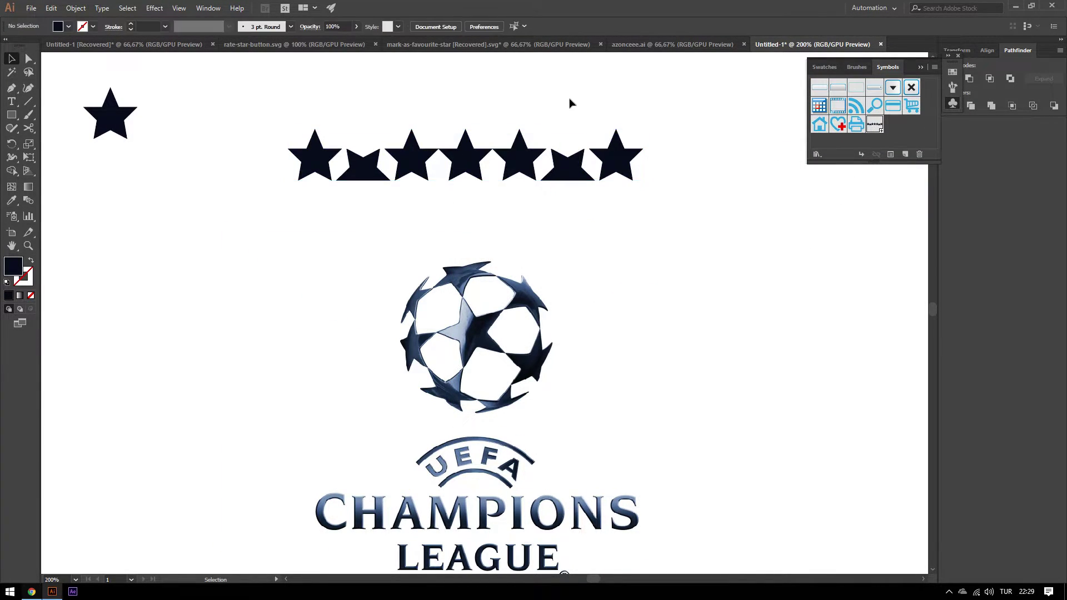
{"action": "scroll", "coordinate": [578, 139], "scroll_direction": "down", "scroll_amount": 1}
{"action": "scroll", "coordinate": [512, 245], "scroll_direction": "down", "scroll_amount": 1}
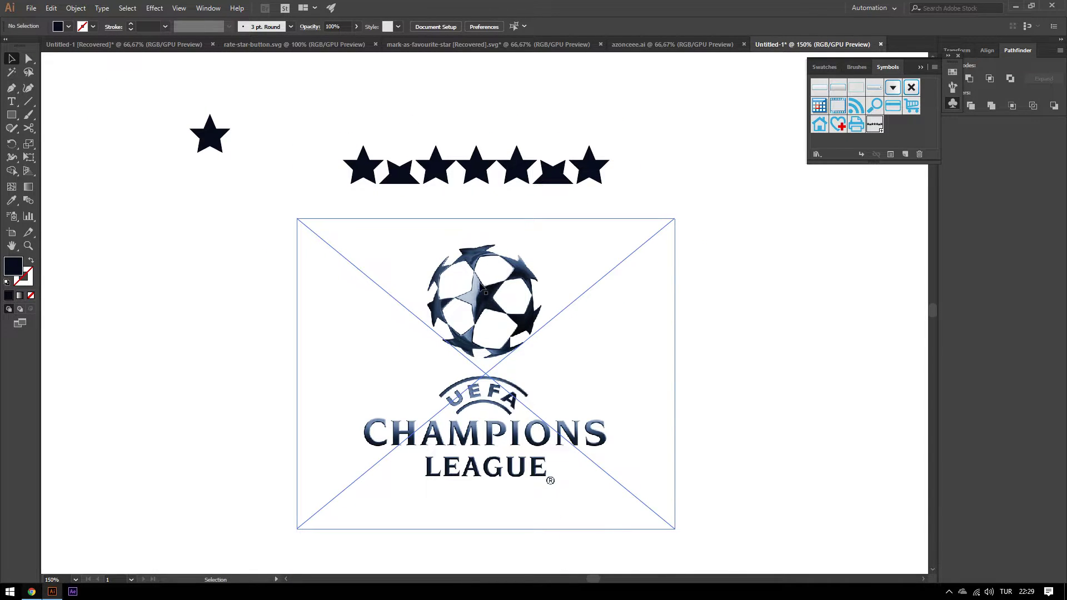
Step: Move the Champions League logo to the top, push the star row right, and pick the Ellipse tool
{"action": "left_click_drag", "start_coordinate": [485, 291], "coordinate": [485, 318]}
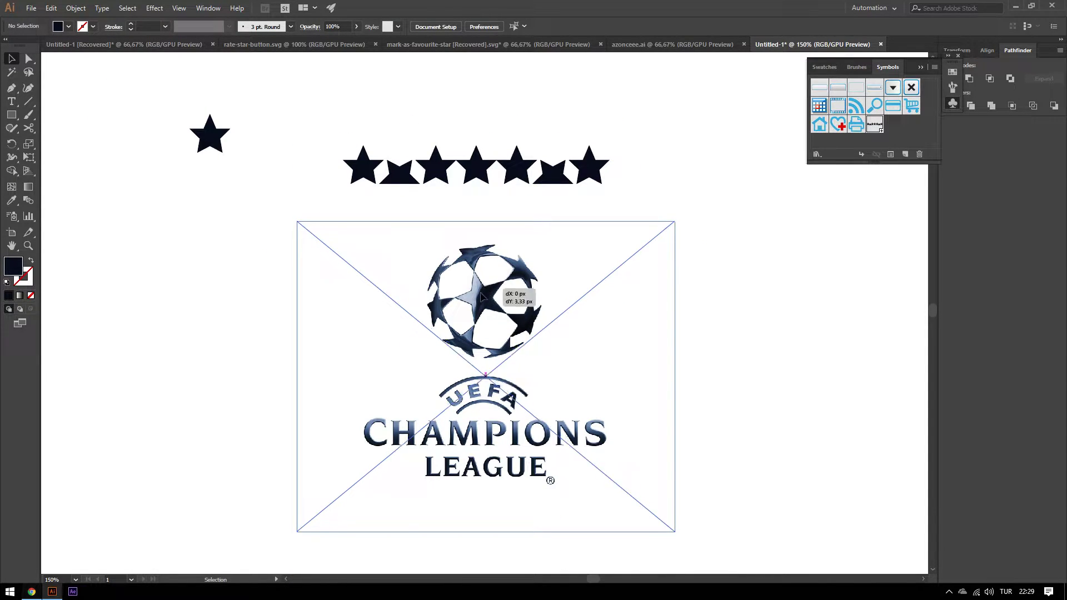
{"action": "left_click", "coordinate": [452, 179]}
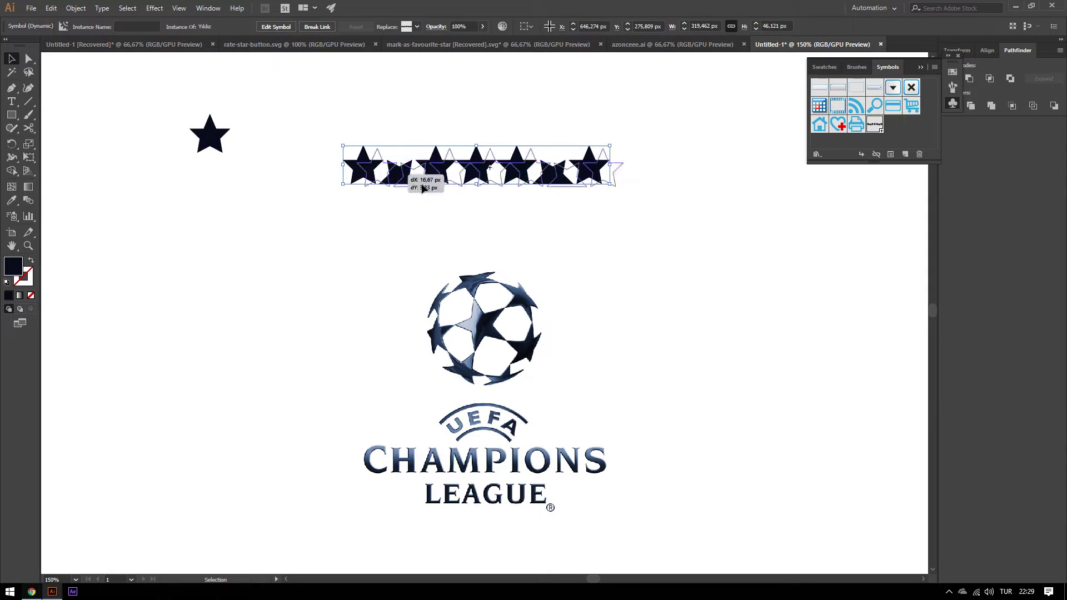
{"action": "left_click_drag", "start_coordinate": [424, 179], "coordinate": [798, 306]}
{"action": "left_click_drag", "start_coordinate": [473, 312], "coordinate": [474, 103]}
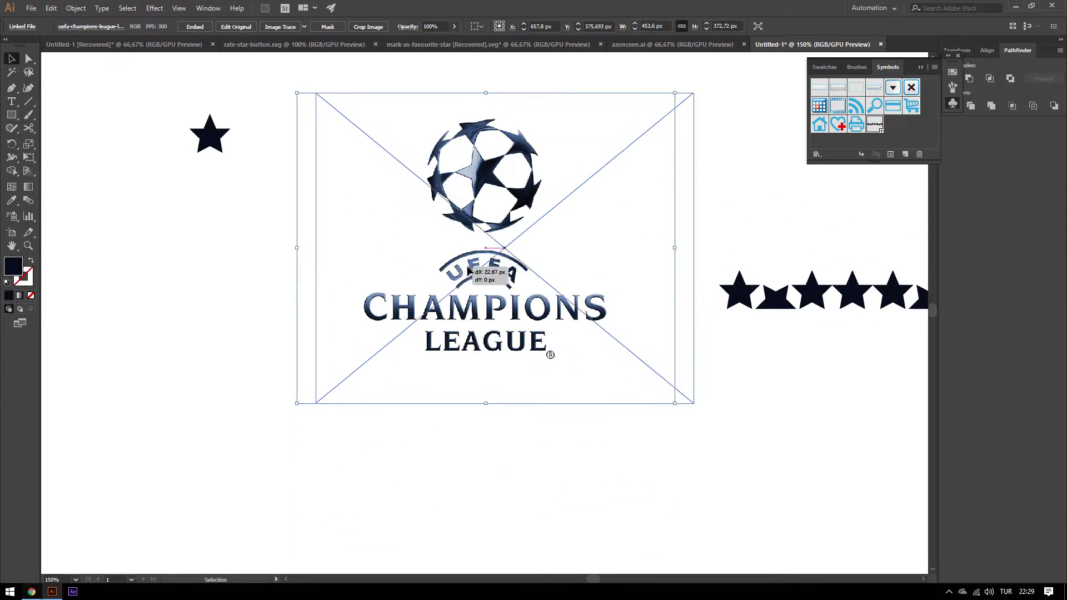
{"action": "left_click", "coordinate": [209, 267]}
{"action": "left_click_drag", "start_coordinate": [11, 115], "coordinate": [56, 141]}
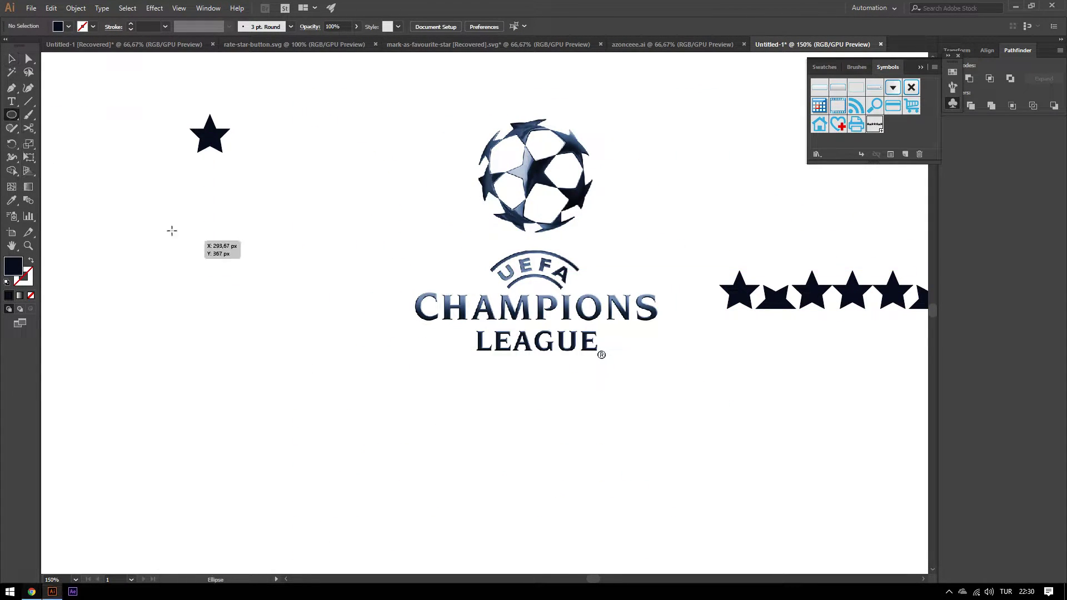
Step: Draw a 136 px circle and move it to the left of the logo
{"action": "left_click_drag", "start_coordinate": [487, 118], "coordinate": [589, 232]}
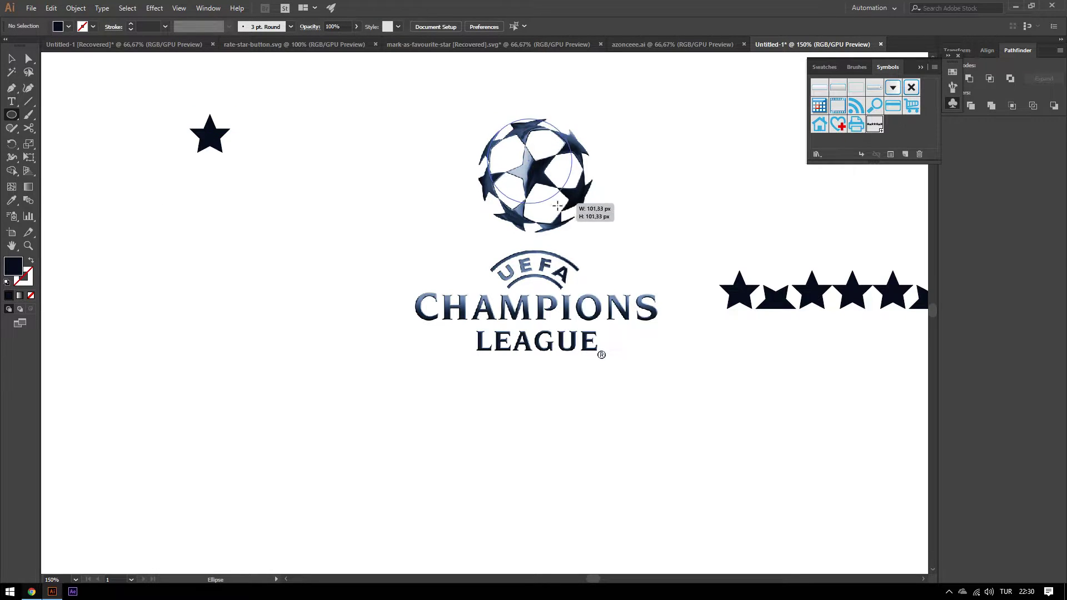
{"action": "key", "text": "v"}
{"action": "left_click_drag", "start_coordinate": [566, 193], "coordinate": [256, 320]}
{"action": "left_click", "coordinate": [123, 167]}
Step: Draw a closed Pen cutting shape covering three quarters of the circle
{"action": "key", "text": "p"}
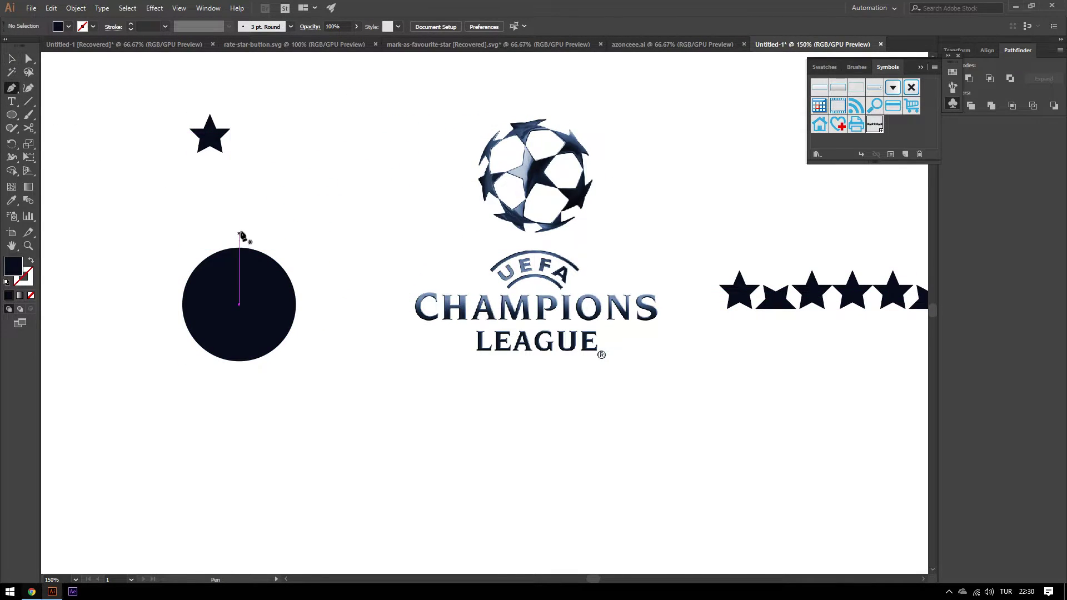
{"action": "left_click", "coordinate": [239, 226]}
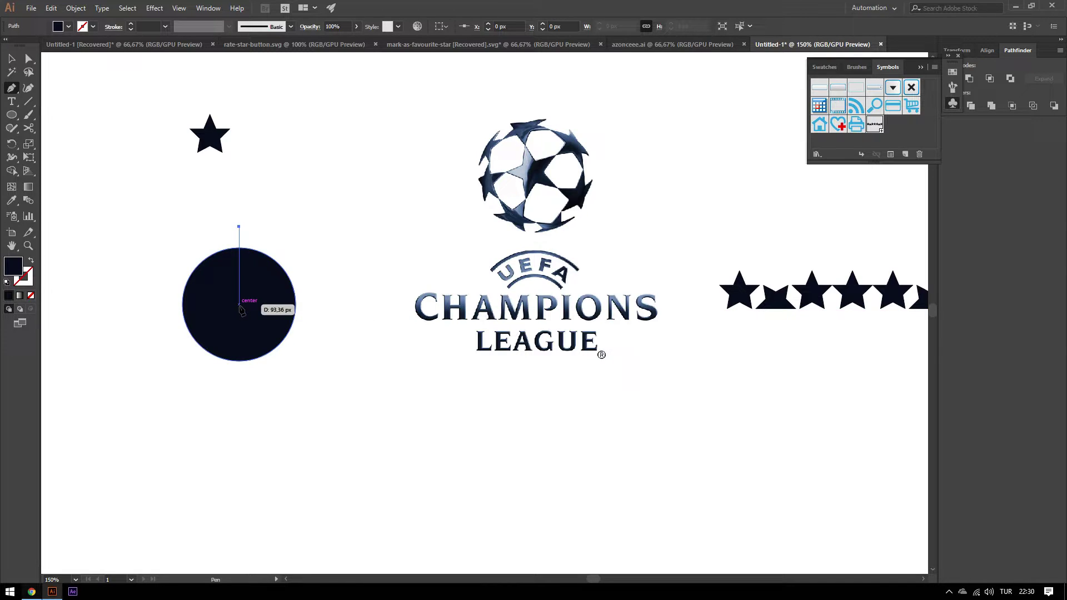
{"action": "left_click", "coordinate": [239, 305]}
{"action": "left_click", "coordinate": [306, 305]}
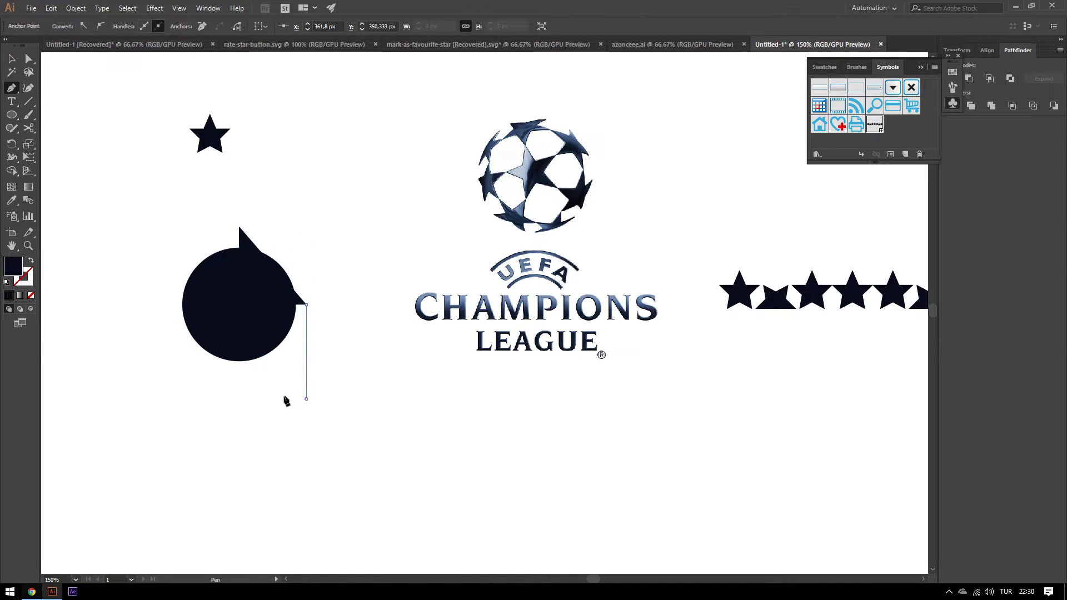
{"action": "left_click", "coordinate": [306, 399]}
{"action": "left_click", "coordinate": [147, 399]}
{"action": "left_click", "coordinate": [147, 216]}
{"action": "left_click", "coordinate": [239, 226]}
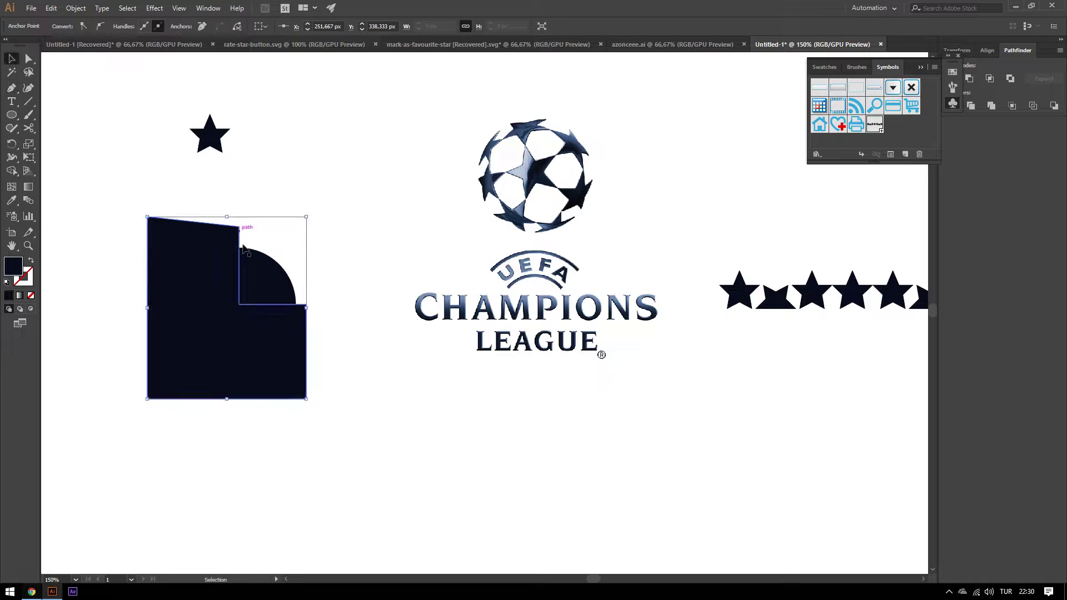
Step: Subtract the cutting shape with Pathfinder Minus Front, leaving the quarter-circle
{"action": "key", "text": "v"}
{"action": "left_click", "coordinate": [969, 79]}
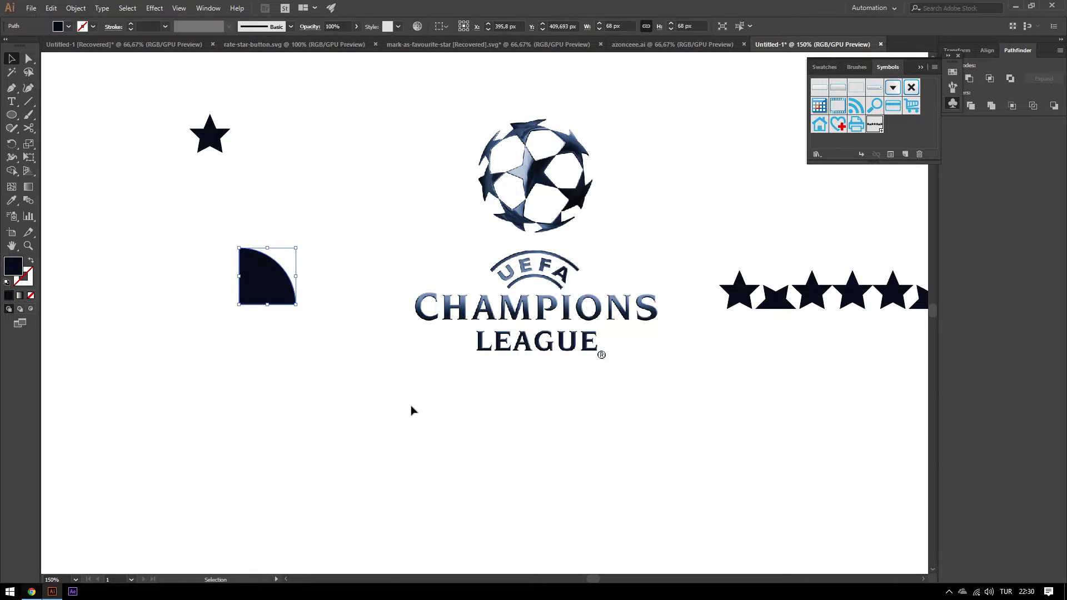
{"action": "left_click", "coordinate": [410, 410]}
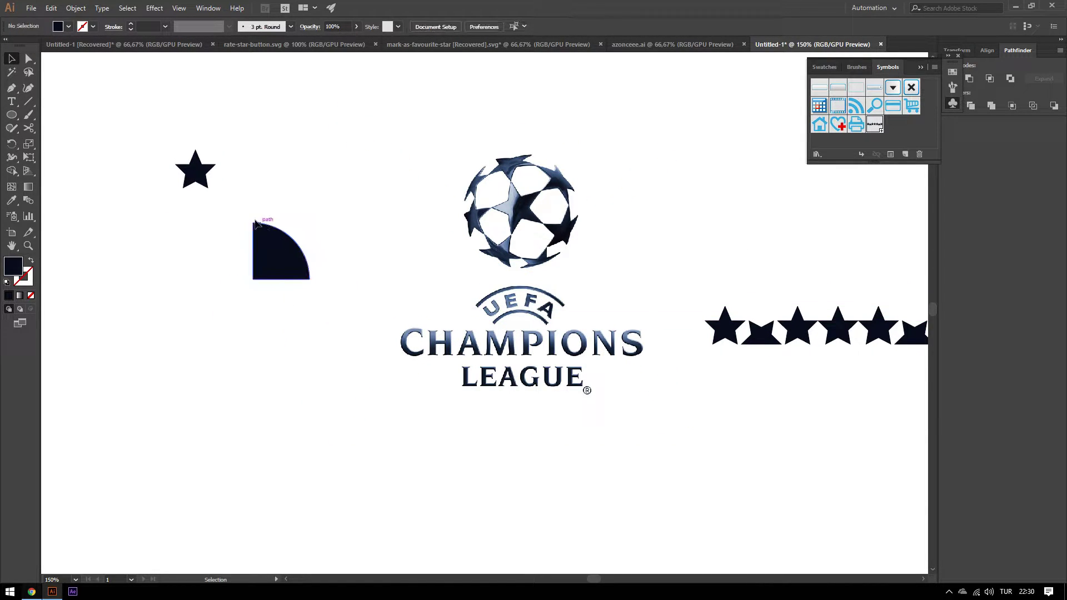
{"action": "scroll", "coordinate": [270, 234], "scroll_direction": "up", "scroll_amount": 3}
{"action": "scroll", "coordinate": [275, 240], "scroll_direction": "down", "scroll_amount": 1}
{"action": "scroll", "coordinate": [279, 243], "scroll_direction": "down", "scroll_amount": 1}
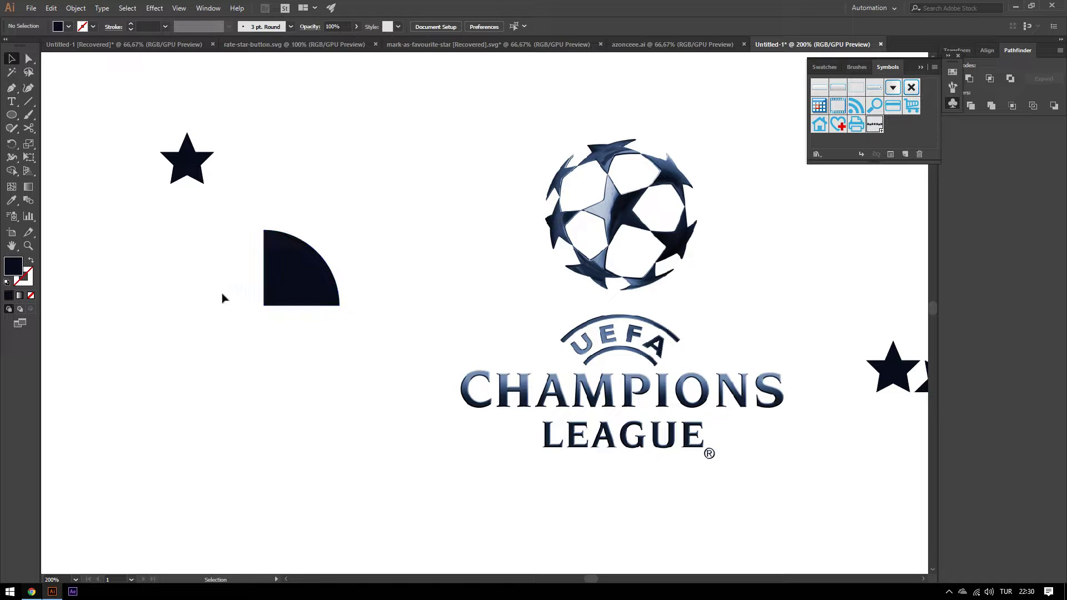
Step: Fill the quarter-circle with light grey c1c3c9
{"action": "left_click", "coordinate": [294, 262]}
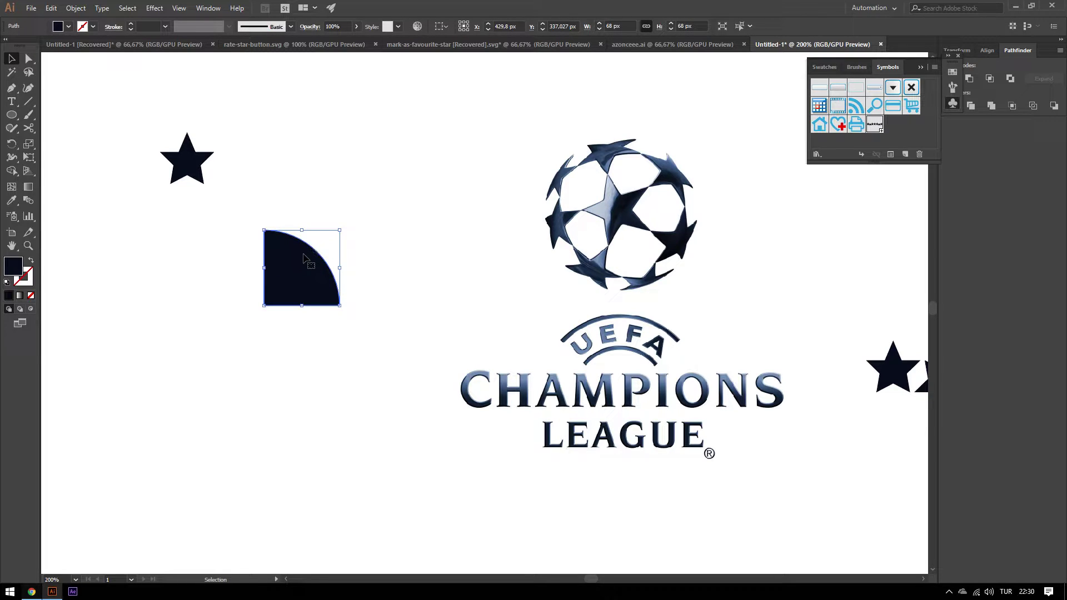
{"action": "double_click", "coordinate": [17, 267]}
{"action": "left_click_drag", "start_coordinate": [622, 284], "coordinate": [617, 297]}
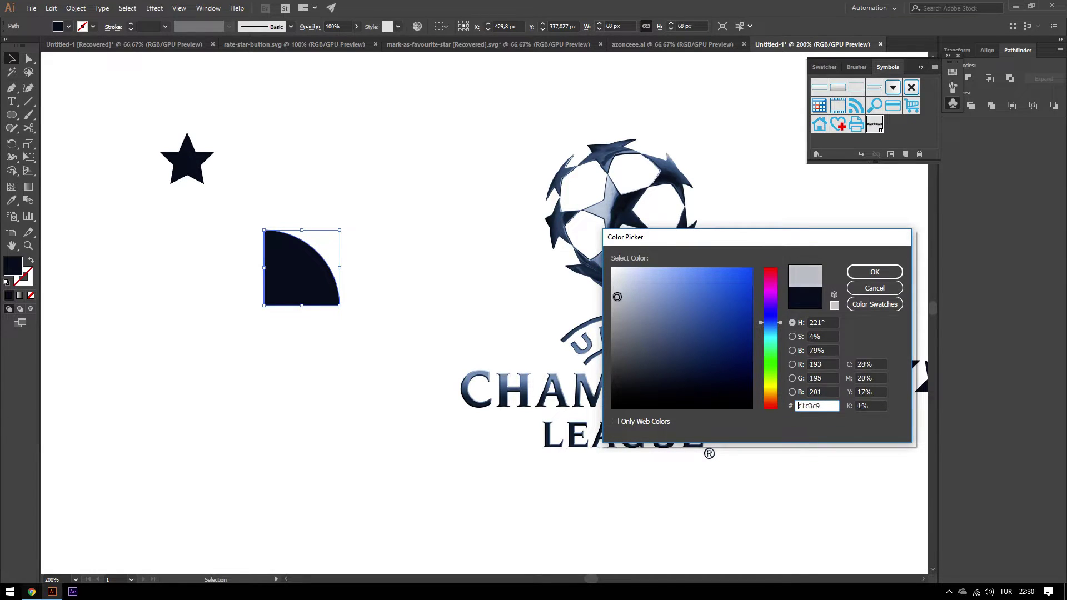
{"action": "key", "text": "Return"}
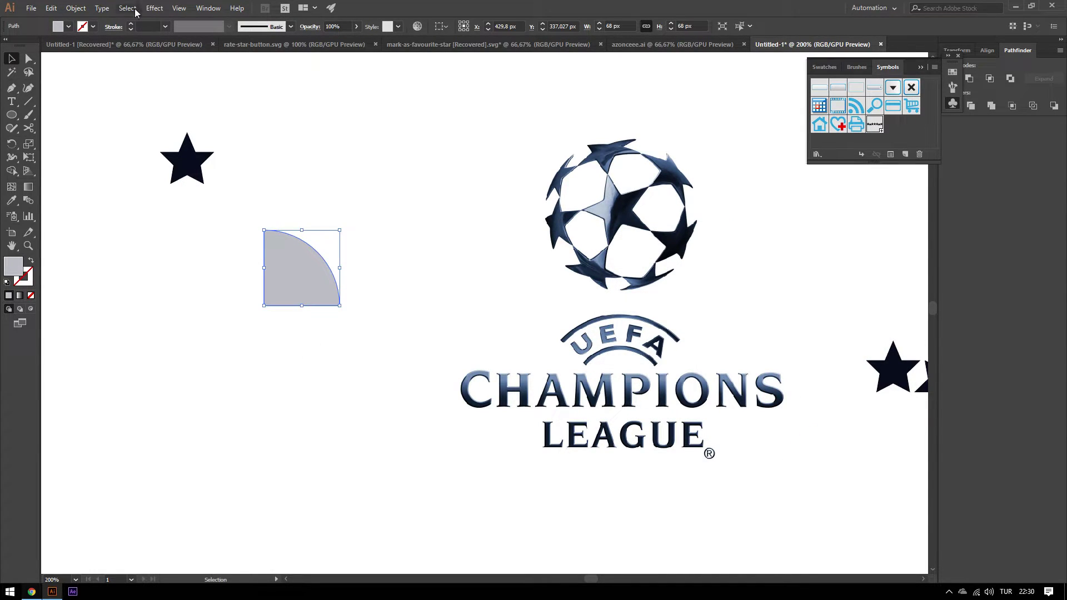
Step: Apply Effect > 3D > Revolve with Preview on and zero the rotation angles
{"action": "left_click", "coordinate": [155, 9]}
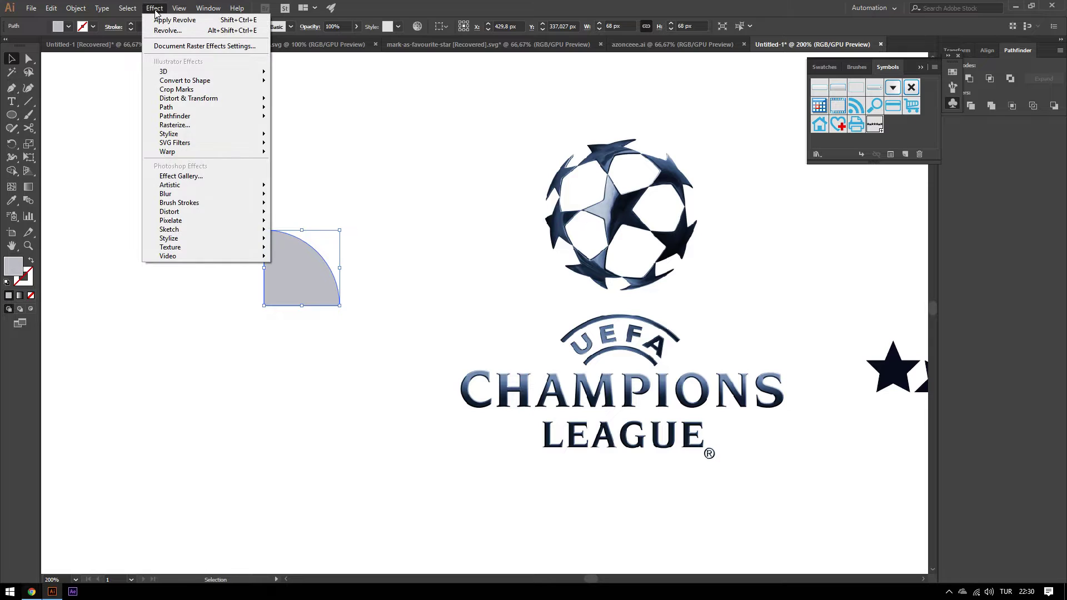
{"action": "mouse_move", "coordinate": [204, 72]}
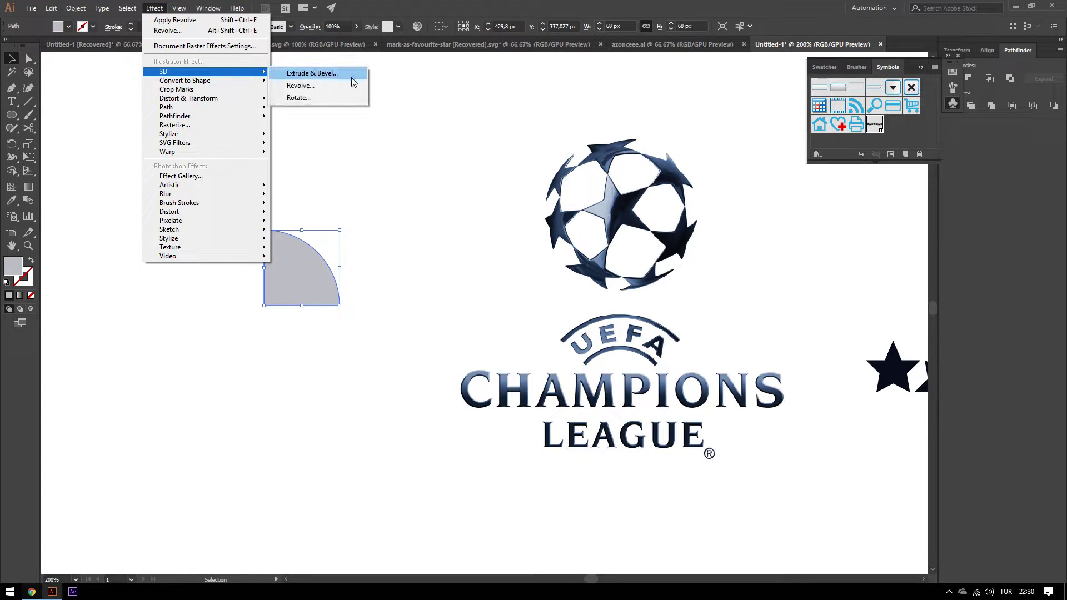
{"action": "left_click", "coordinate": [346, 90]}
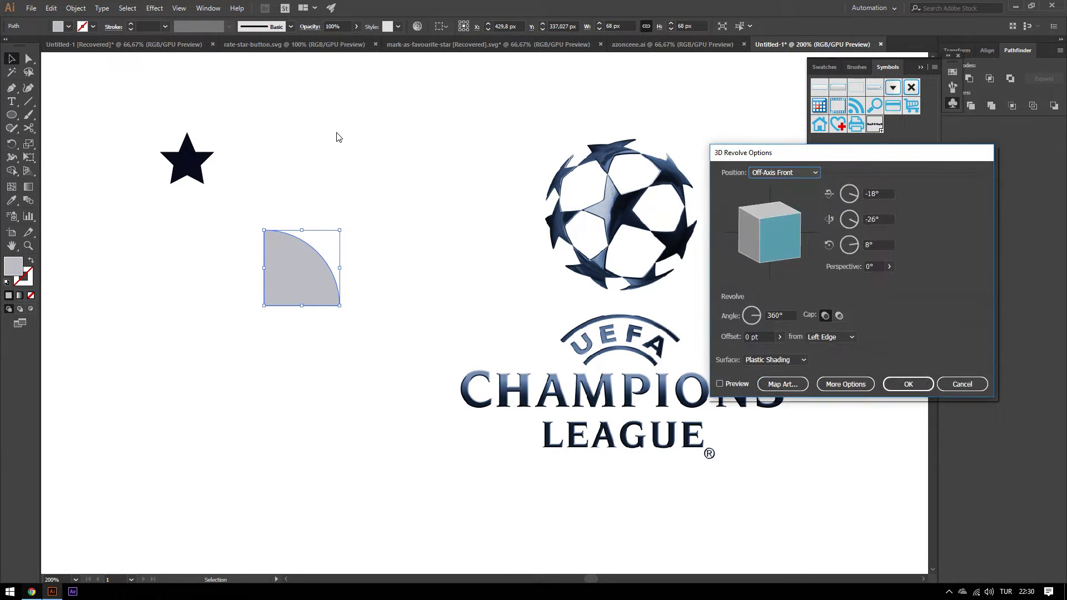
{"action": "left_click", "coordinate": [720, 384]}
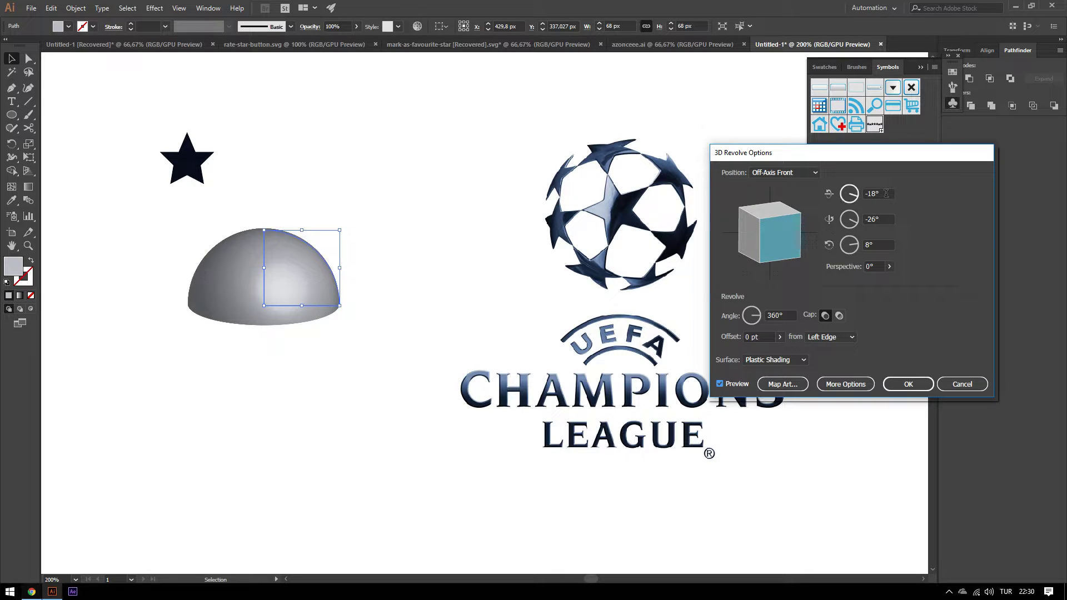
{"action": "left_click", "coordinate": [878, 194]}
{"action": "type", "text": "0"}
{"action": "key", "text": "Tab"}
{"action": "type", "text": "0"}
{"action": "key", "text": "Tab"}
{"action": "type", "text": "0"}
{"action": "key", "text": "Tab"}
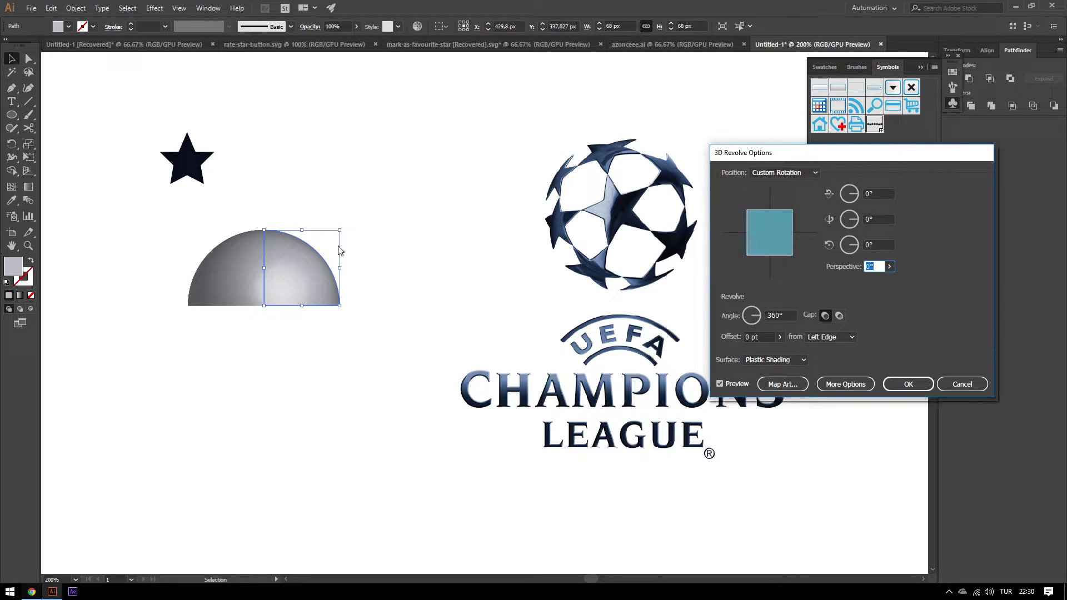
Step: Set the first rotation angle to -90° and bring up Map Art
{"action": "left_click", "coordinate": [891, 192]}
{"action": "type", "text": "-90"}
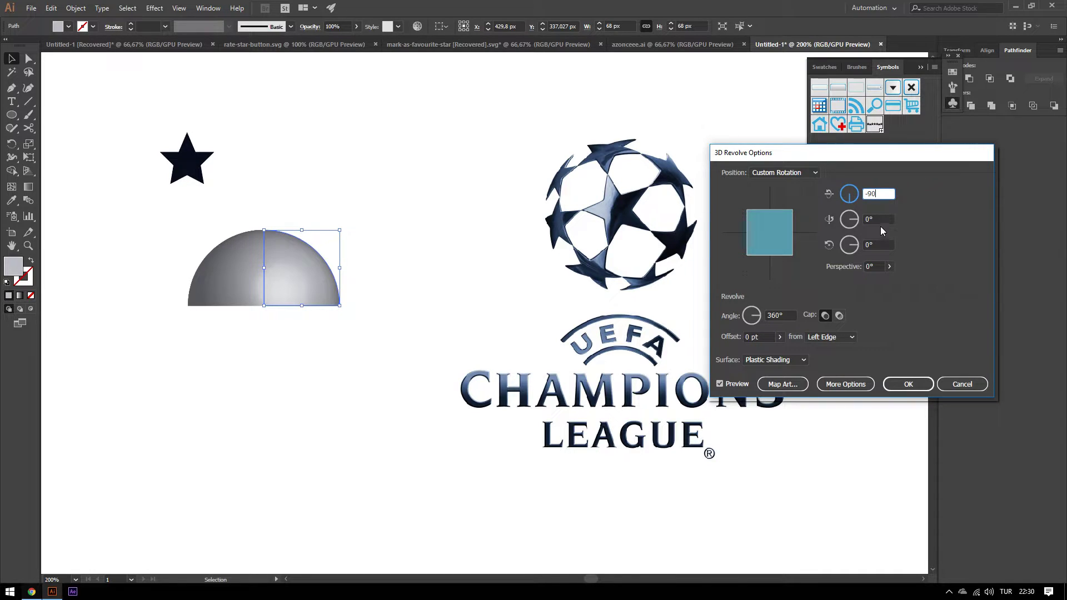
{"action": "key", "text": "Tab"}
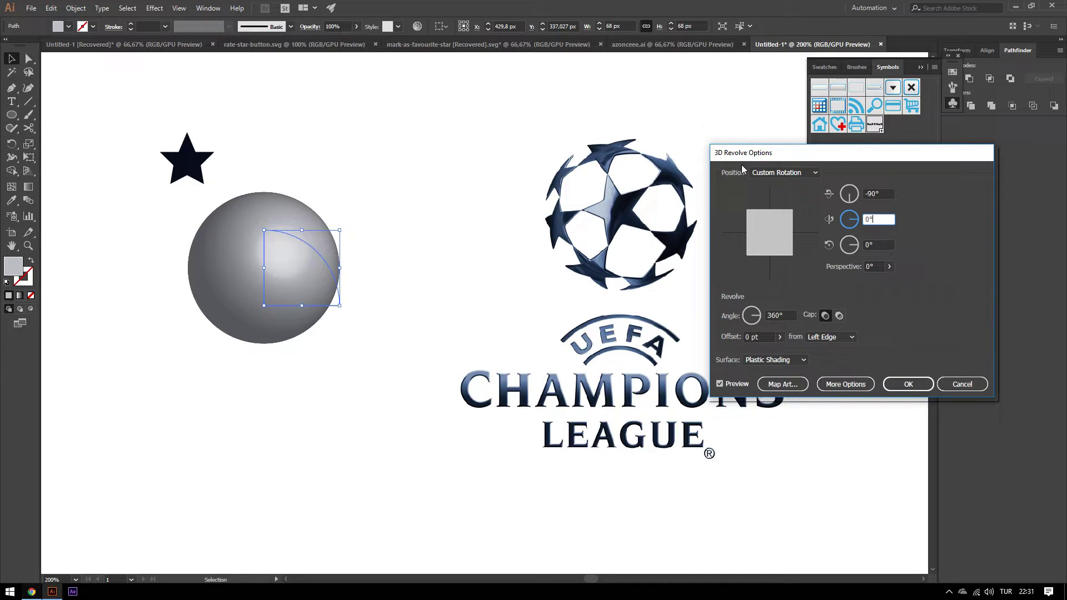
{"action": "left_click", "coordinate": [789, 389]}
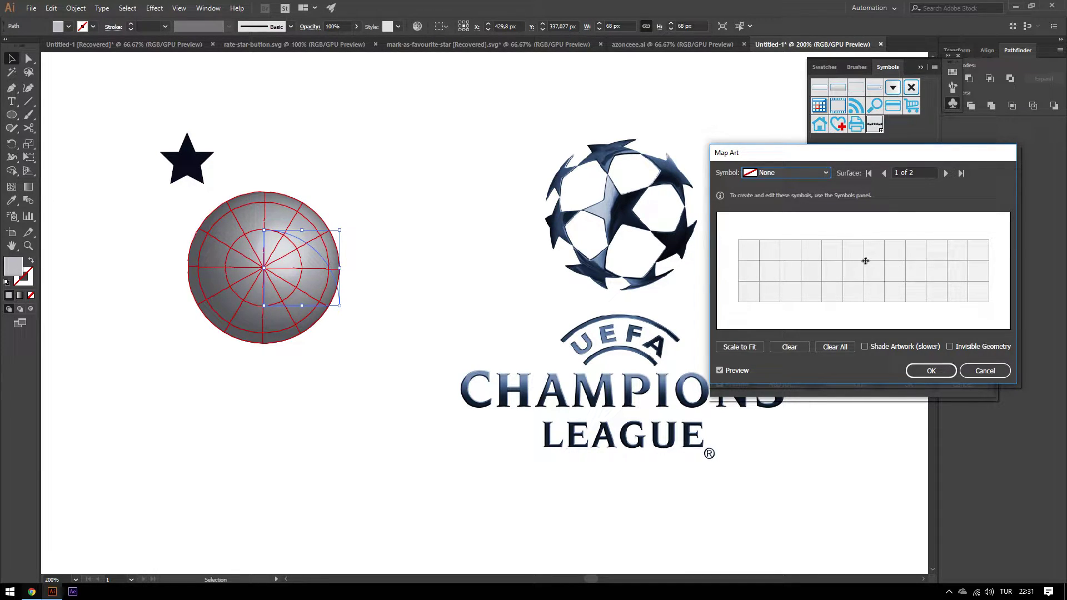
Step: Map the Yildiz symbol onto the sphere and apply Scale to Fit
{"action": "left_click", "coordinate": [765, 175]}
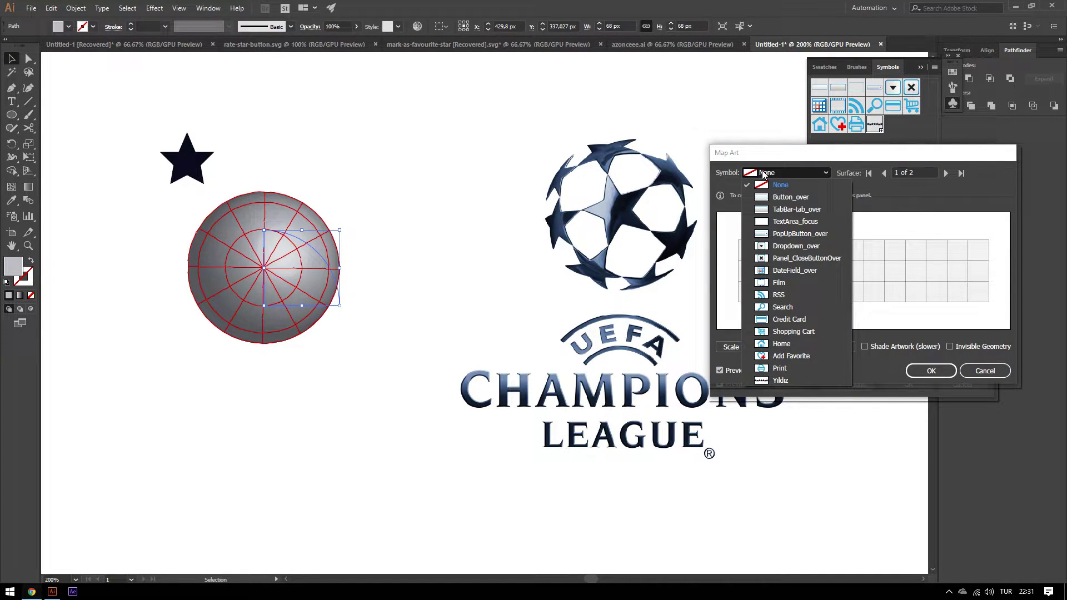
{"action": "left_click", "coordinate": [787, 380]}
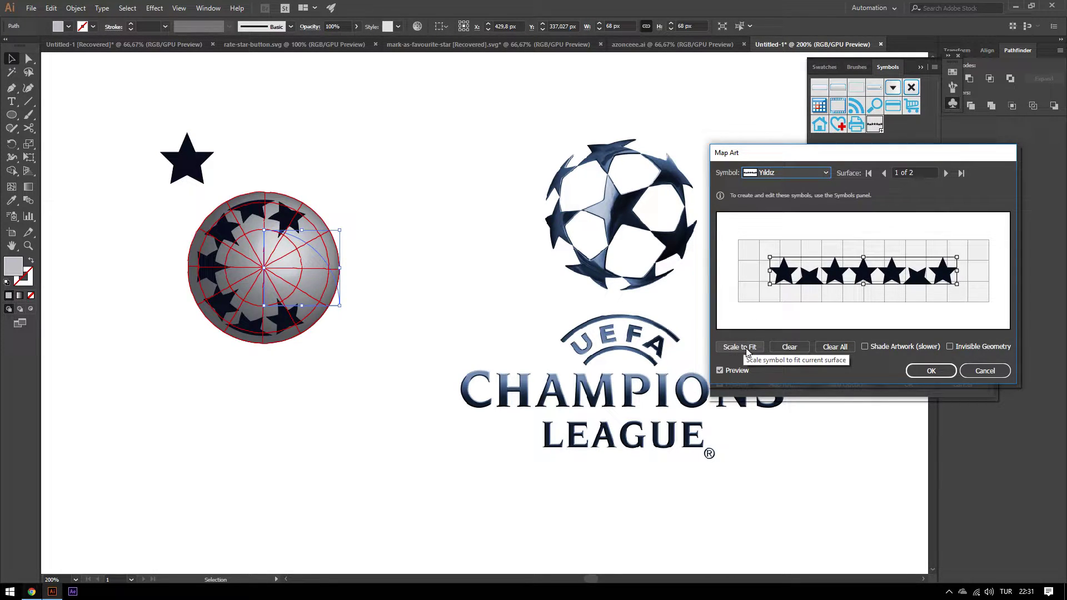
{"action": "left_click", "coordinate": [748, 352]}
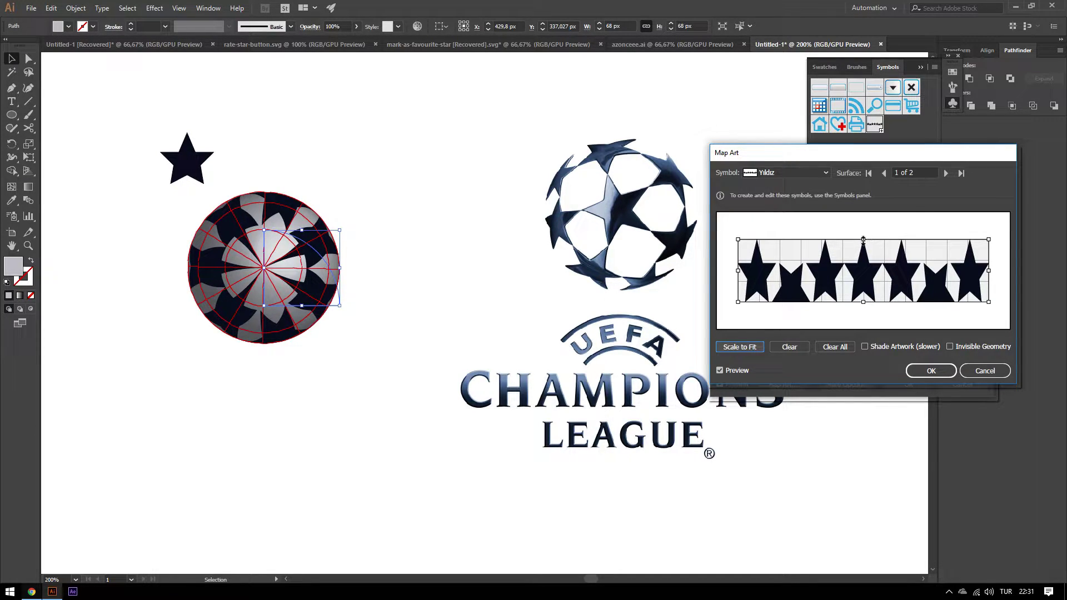
Step: Drag the Yildiz artwork's bounding box to squash the stars into a low band on the grid
{"action": "left_click_drag", "start_coordinate": [863, 241], "coordinate": [862, 262]}
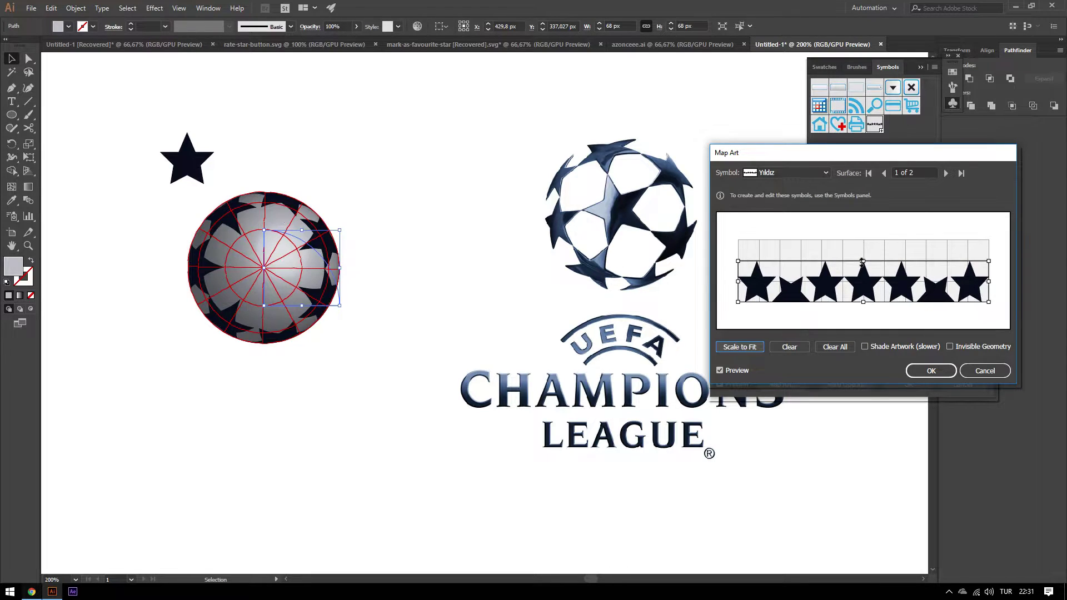
{"action": "left_click_drag", "start_coordinate": [861, 260], "coordinate": [864, 263]}
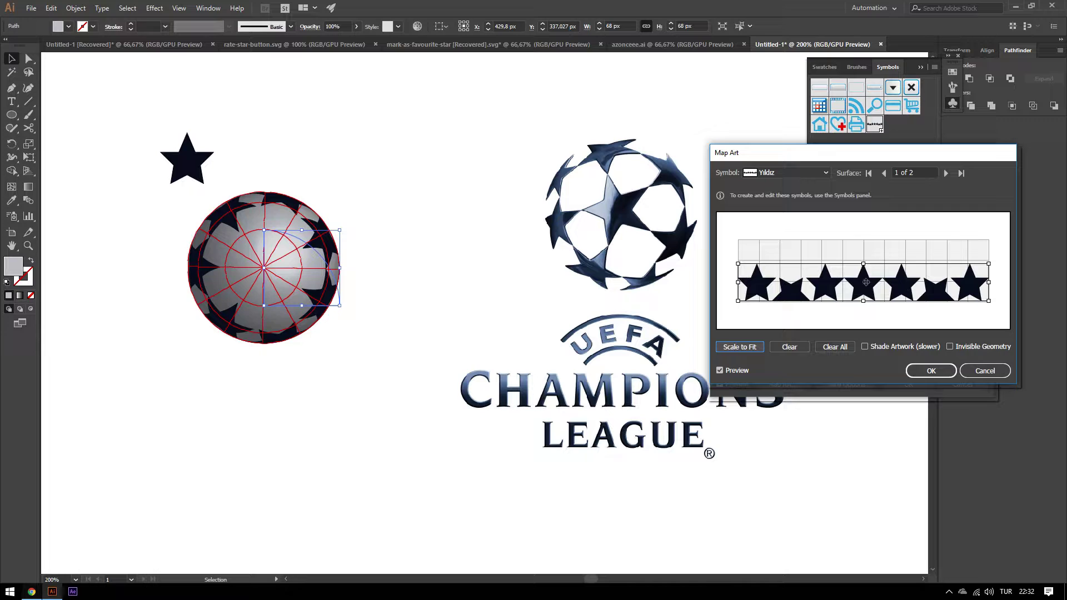
{"action": "left_click", "coordinate": [751, 348]}
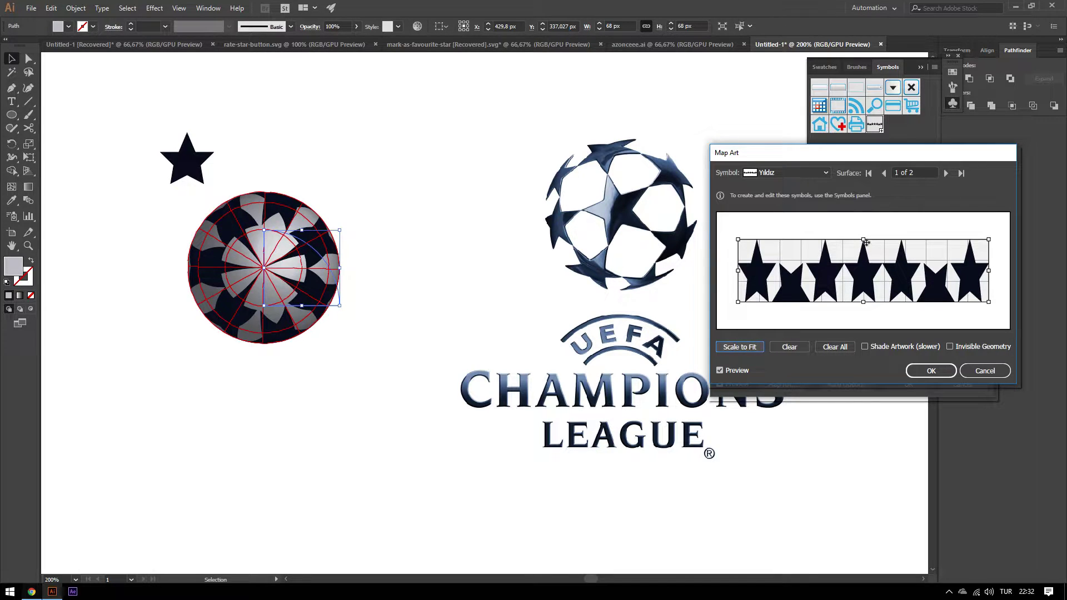
{"action": "left_click_drag", "start_coordinate": [865, 240], "coordinate": [863, 267]}
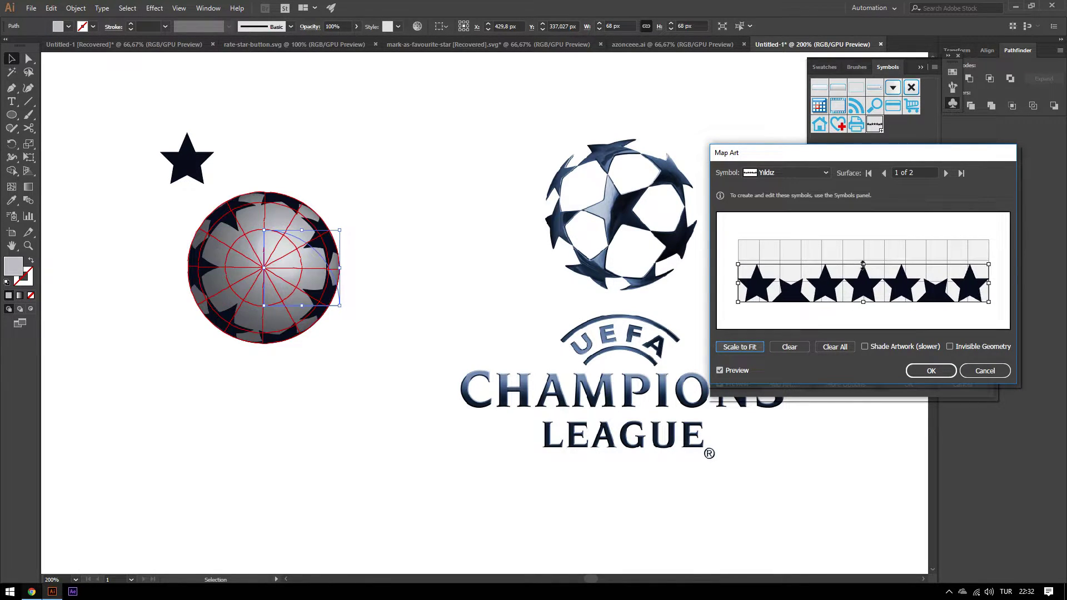
{"action": "left_click_drag", "start_coordinate": [734, 265], "coordinate": [734, 270]}
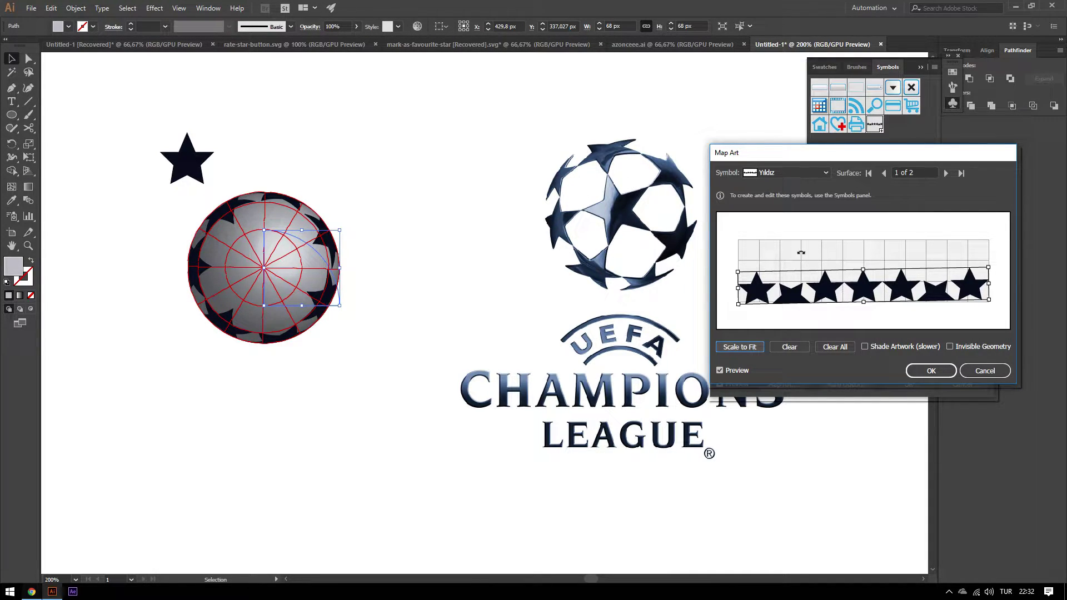
{"action": "left_click", "coordinate": [752, 348]}
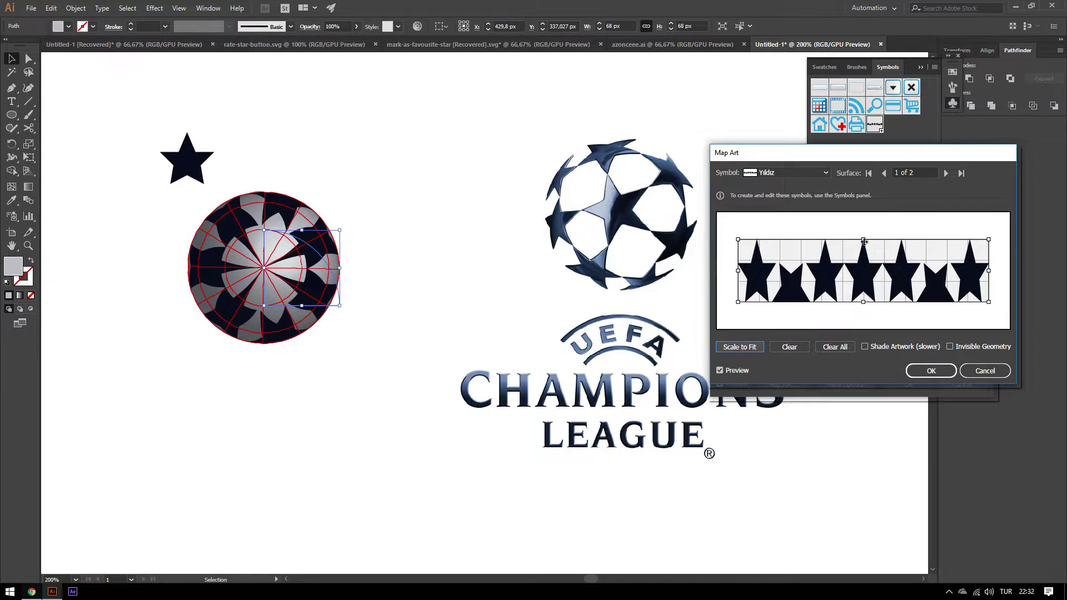
{"action": "left_click_drag", "start_coordinate": [865, 240], "coordinate": [865, 261]}
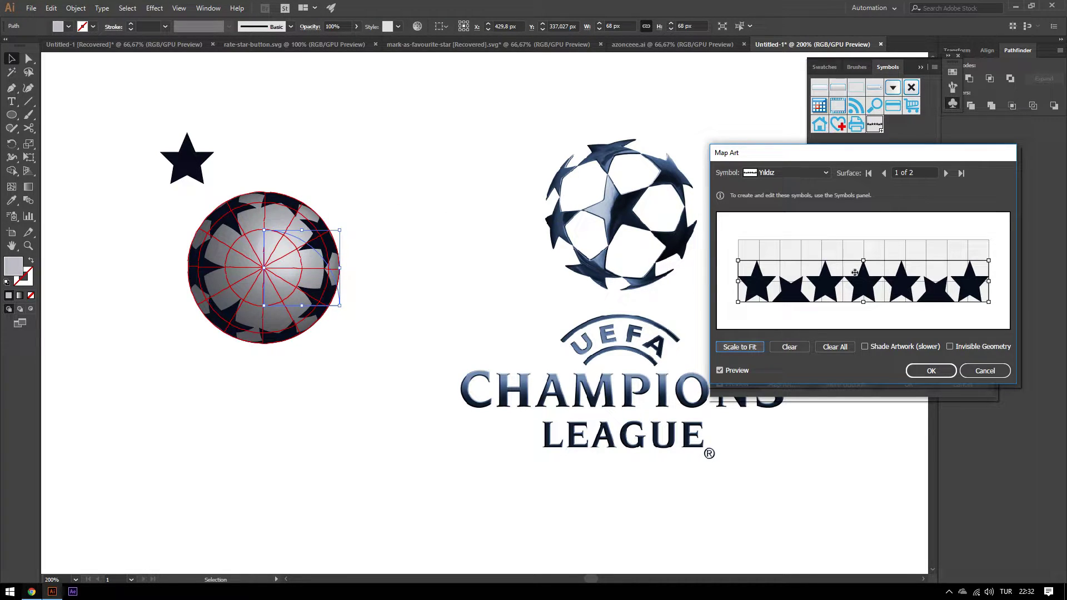
{"action": "left_click_drag", "start_coordinate": [864, 260], "coordinate": [864, 262]}
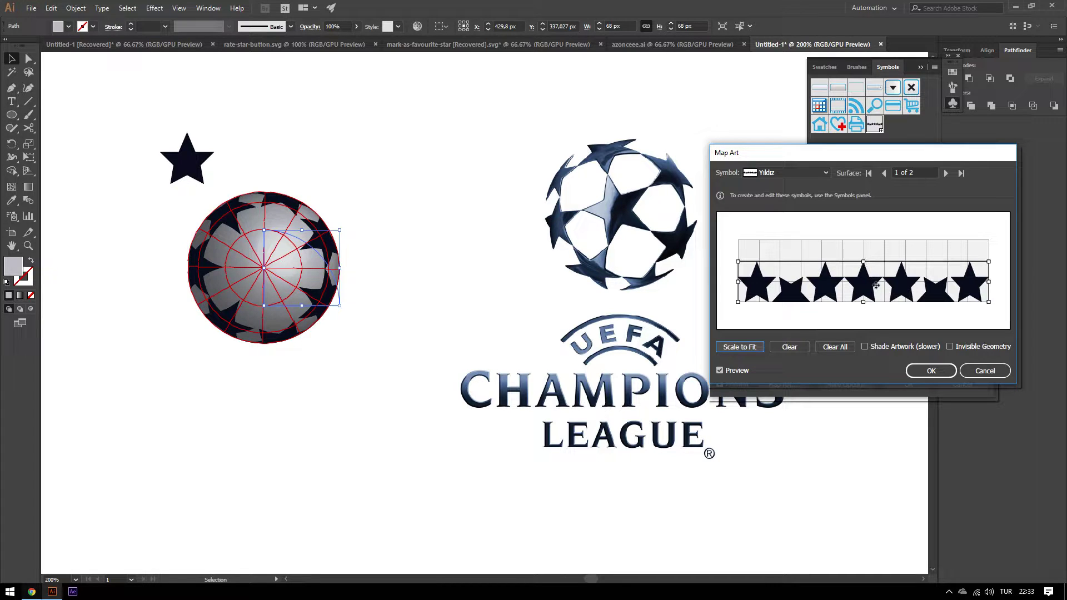
Step: Close Map Art and start turning the third rotation angle, to about -20°
{"action": "left_click", "coordinate": [935, 370]}
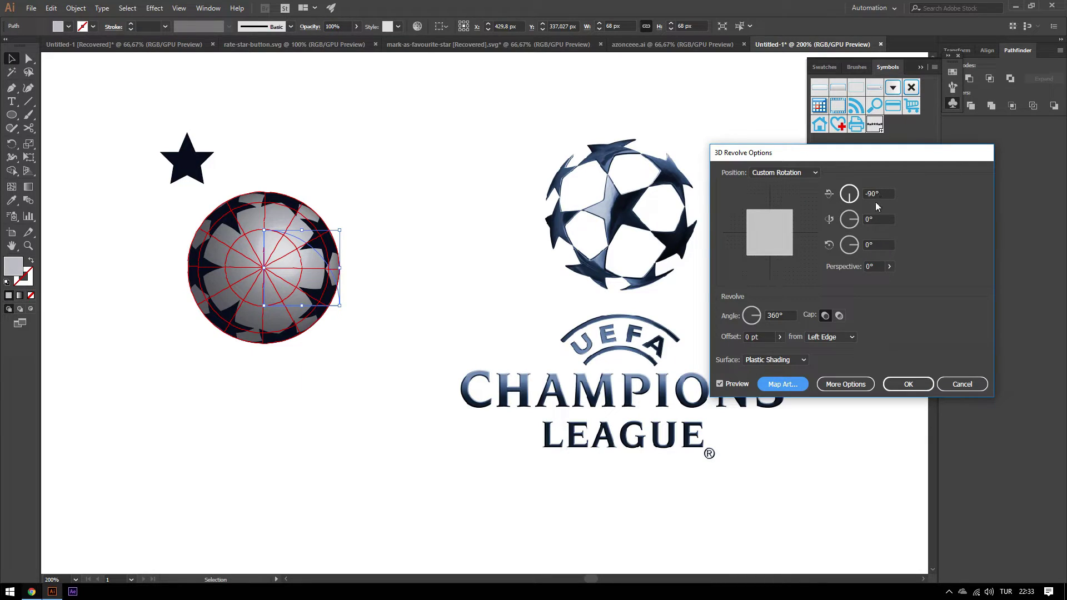
{"action": "left_click", "coordinate": [864, 247]}
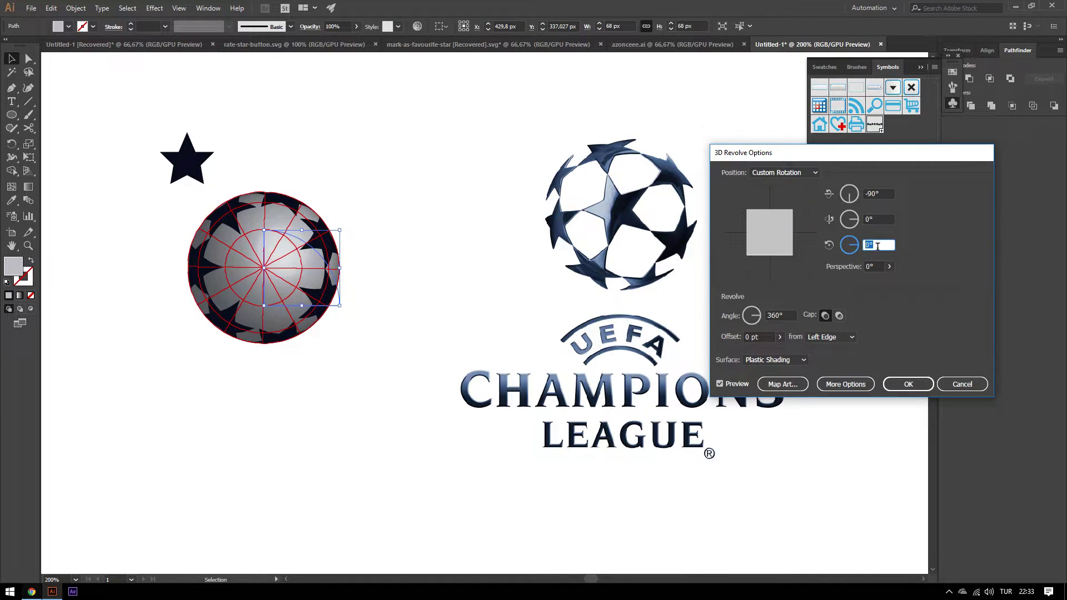
{"action": "key", "text": "shift+Down"}
{"action": "key", "text": "shift+Down"}
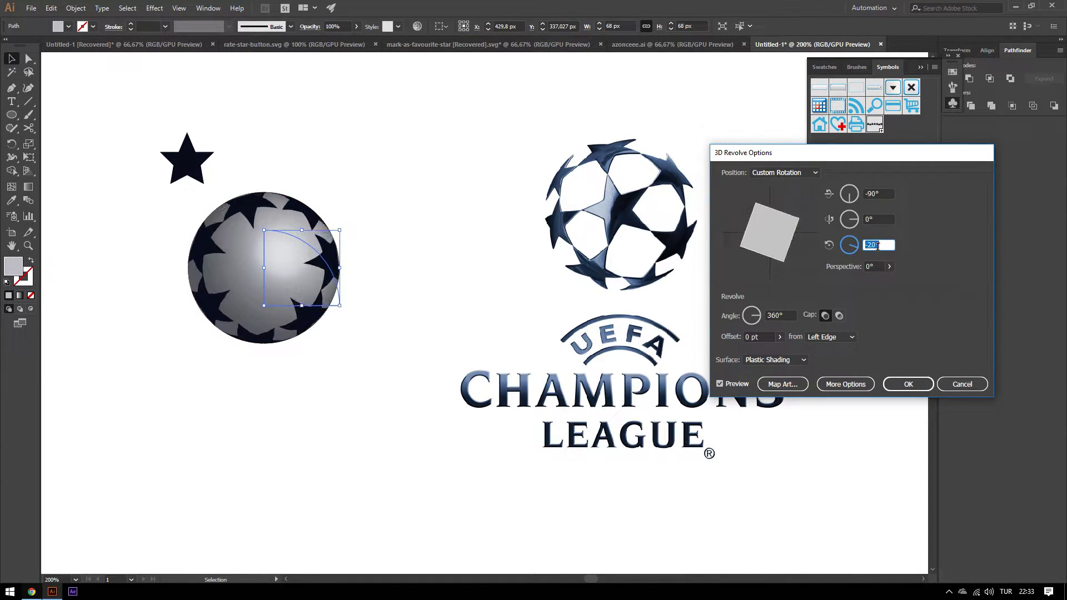
{"action": "key", "text": "Down"}
{"action": "key", "text": "Down"}
{"action": "key", "text": "Down"}
{"action": "key", "text": "Down"}
{"action": "key", "text": "Down"}
{"action": "key", "text": "Down"}
{"action": "key", "text": "Down"}
{"action": "key", "text": "Down"}
{"action": "key", "text": "Down"}
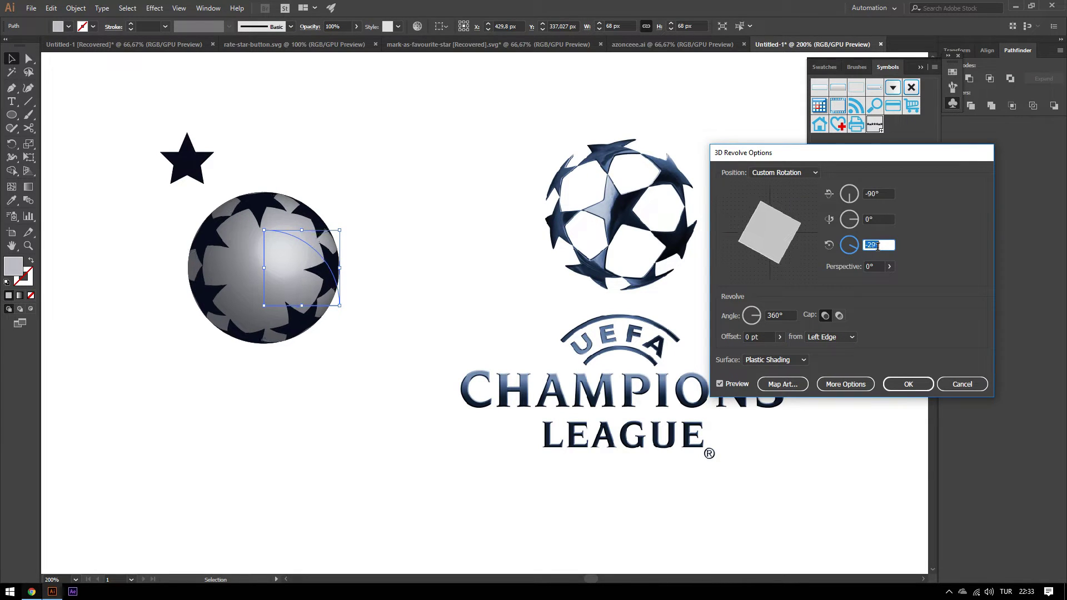
{"action": "key", "text": "Up"}
{"action": "key", "text": "Up"}
{"action": "key", "text": "Up"}
{"action": "key", "text": "Up"}
{"action": "key", "text": "Up"}
{"action": "key", "text": "Up"}
{"action": "key", "text": "Up"}
{"action": "key", "text": "Up"}
{"action": "key", "text": "Up"}
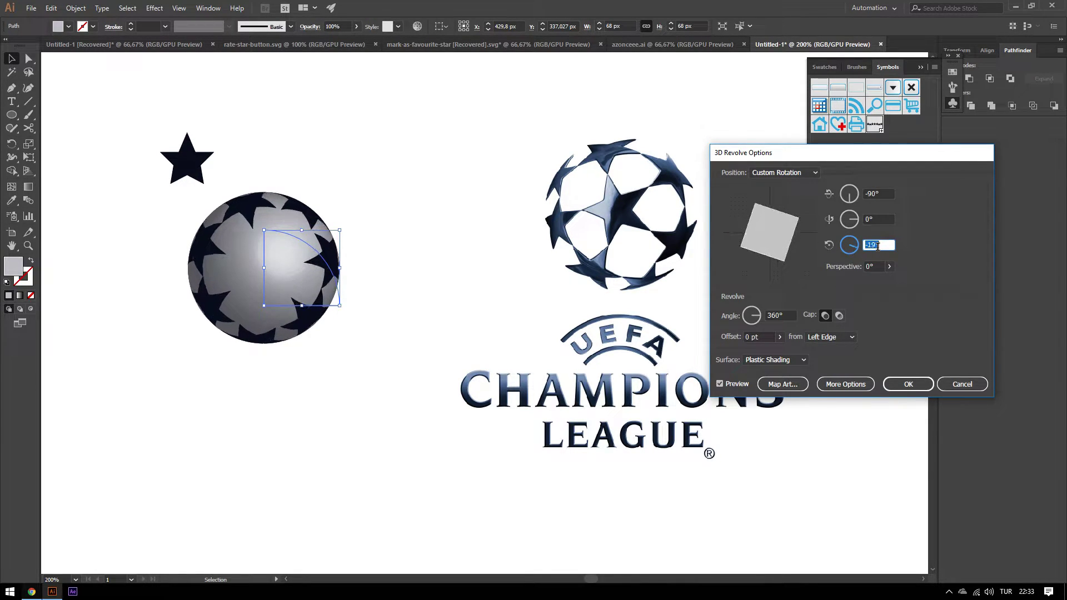
{"action": "key", "text": "Up"}
{"action": "key", "text": "Up"}
{"action": "key", "text": "Up"}
{"action": "key", "text": "Up"}
{"action": "key", "text": "Up"}
{"action": "key", "text": "Up"}
{"action": "key", "text": "Up"}
{"action": "key", "text": "Up"}
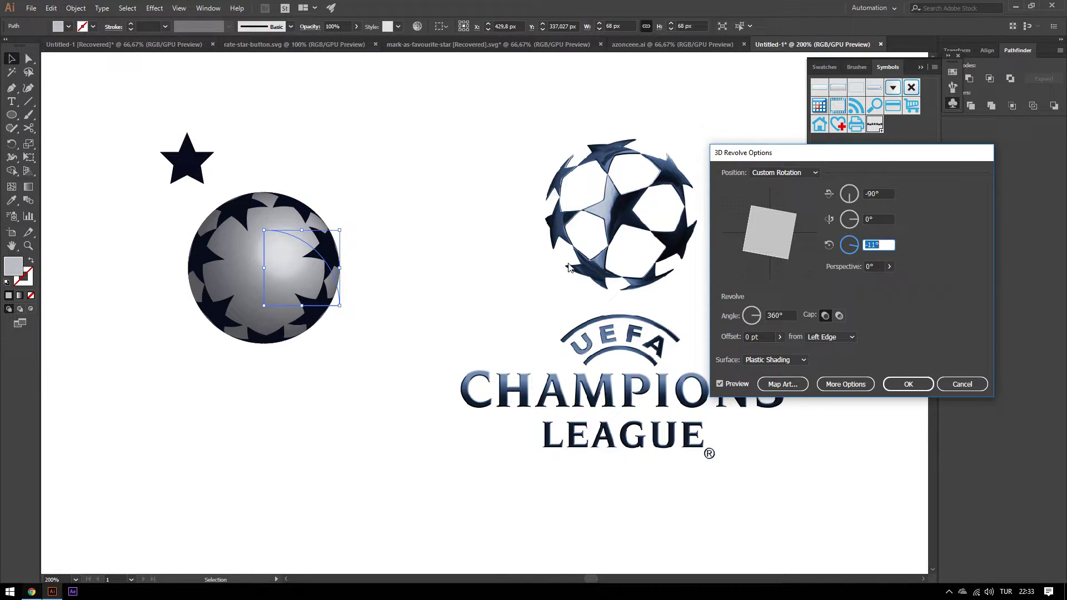
Step: Turn the third rotation angle further, to about -136°
{"action": "scroll", "coordinate": [877, 244], "scroll_direction": "down", "scroll_amount": 3}
{"action": "scroll", "coordinate": [877, 244], "scroll_direction": "down", "scroll_amount": 8}
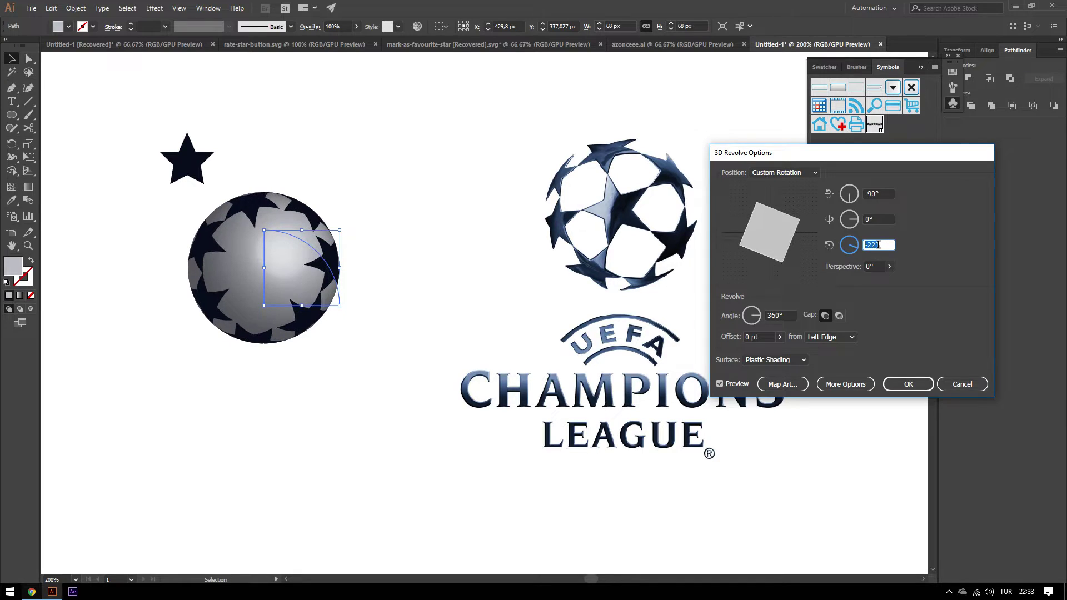
{"action": "scroll", "coordinate": [877, 244], "scroll_direction": "down", "scroll_amount": 12}
{"action": "scroll", "coordinate": [877, 245], "scroll_direction": "down", "scroll_amount": 14}
{"action": "scroll", "coordinate": [878, 244], "scroll_direction": "down", "scroll_amount": 12}
{"action": "scroll", "coordinate": [878, 244], "scroll_direction": "down", "scroll_amount": 10}
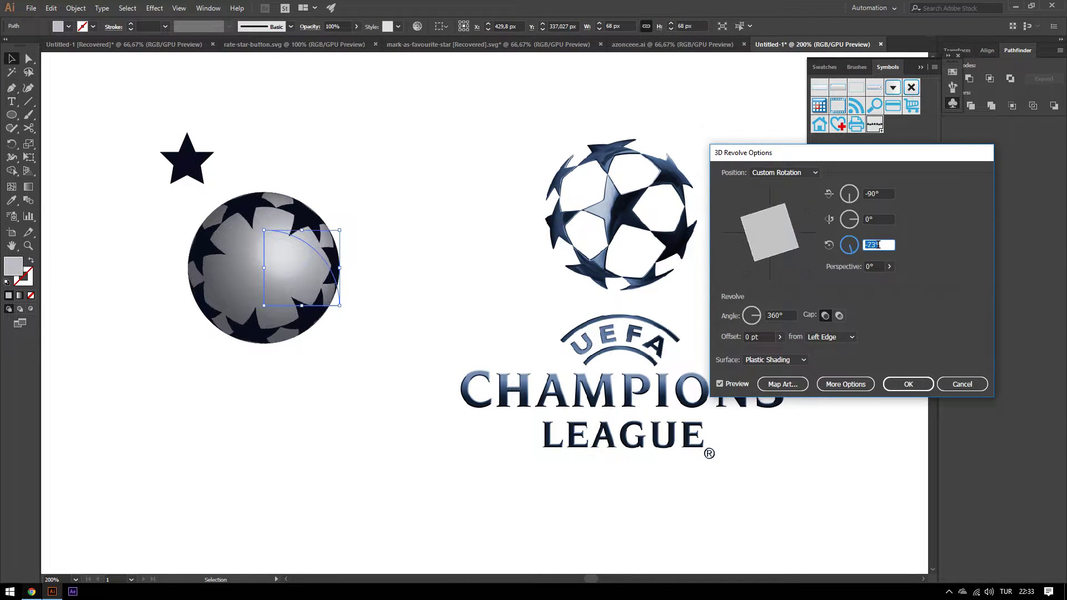
{"action": "scroll", "coordinate": [877, 244], "scroll_direction": "down", "scroll_amount": 10}
{"action": "scroll", "coordinate": [877, 244], "scroll_direction": "down", "scroll_amount": 10}
{"action": "scroll", "coordinate": [877, 245], "scroll_direction": "down", "scroll_amount": 10}
{"action": "scroll", "coordinate": [877, 245], "scroll_direction": "down", "scroll_amount": 15}
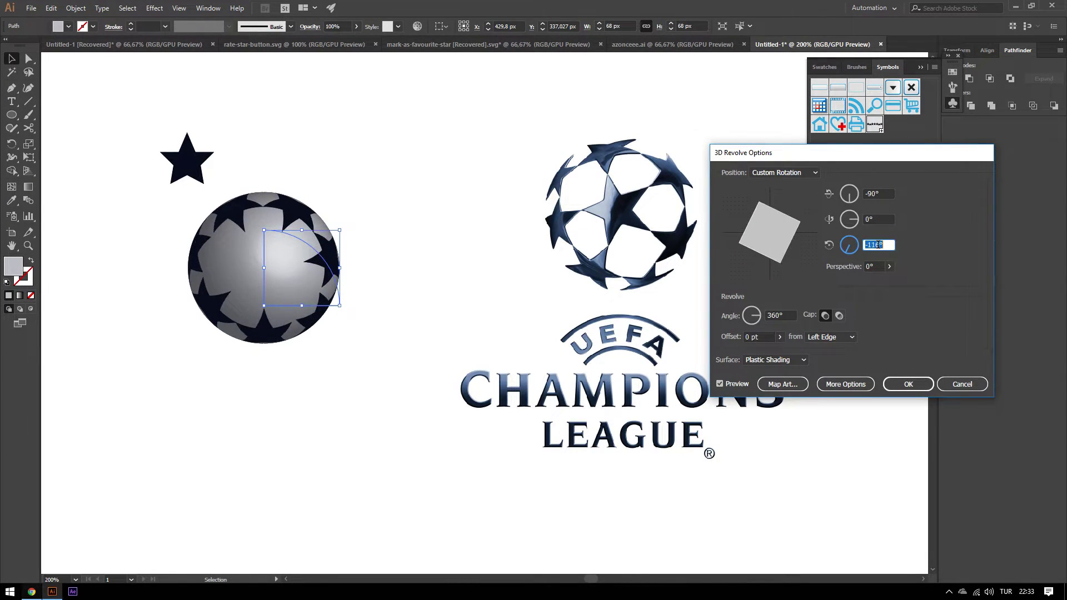
{"action": "scroll", "coordinate": [877, 244], "scroll_direction": "down", "scroll_amount": 15}
{"action": "scroll", "coordinate": [877, 245], "scroll_direction": "down", "scroll_amount": 14}
{"action": "scroll", "coordinate": [878, 244], "scroll_direction": "down", "scroll_amount": 14}
{"action": "scroll", "coordinate": [877, 244], "scroll_direction": "down", "scroll_amount": 12}
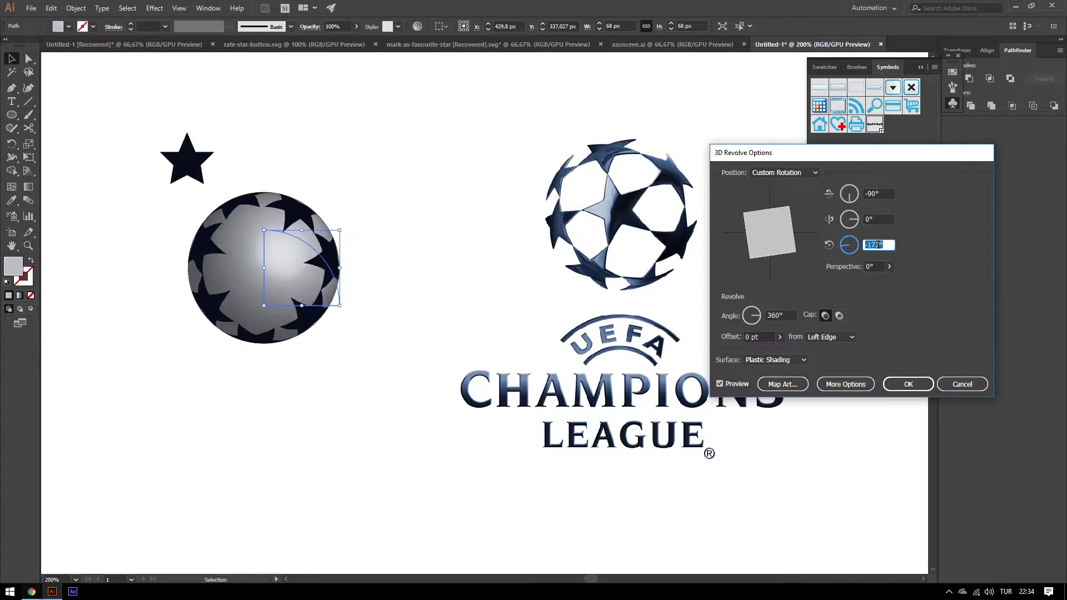
{"action": "scroll", "coordinate": [877, 245], "scroll_direction": "down", "scroll_amount": 10}
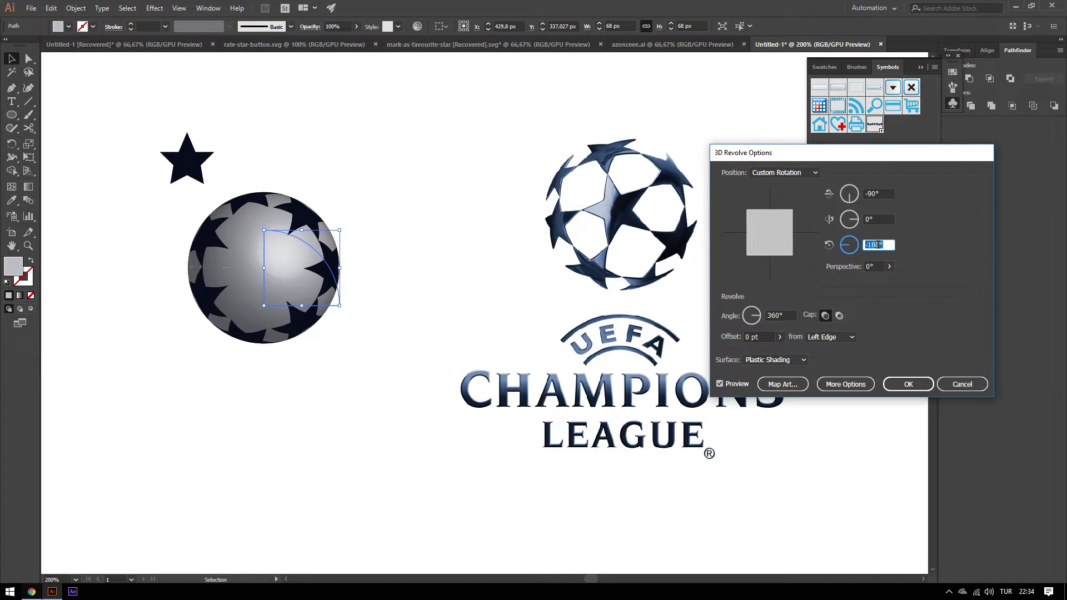
{"action": "scroll", "coordinate": [877, 244], "scroll_direction": "down", "scroll_amount": 7}
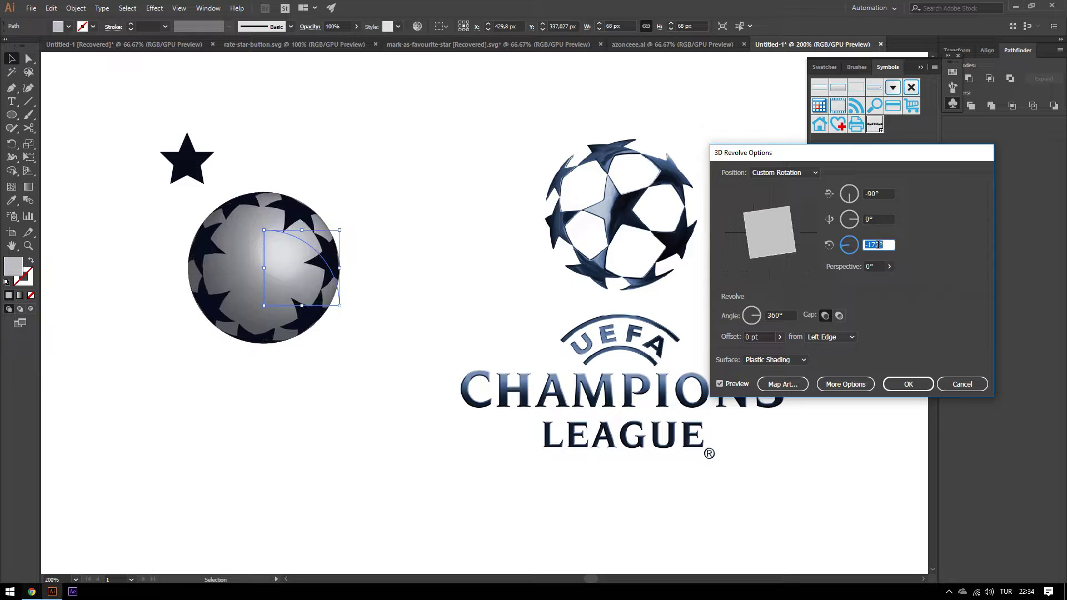
{"action": "scroll", "coordinate": [878, 244], "scroll_direction": "down", "scroll_amount": 7}
{"action": "scroll", "coordinate": [877, 245], "scroll_direction": "down", "scroll_amount": 6}
{"action": "scroll", "coordinate": [877, 244], "scroll_direction": "down", "scroll_amount": 6}
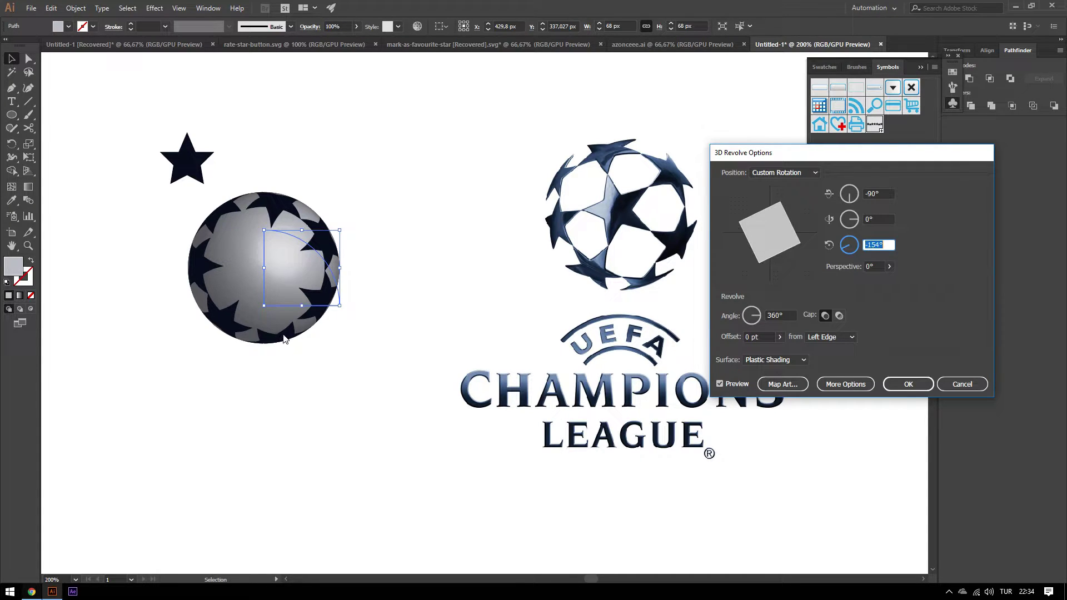
{"action": "key", "text": "Up"}
{"action": "key", "text": "Up"}
{"action": "key", "text": "Up"}
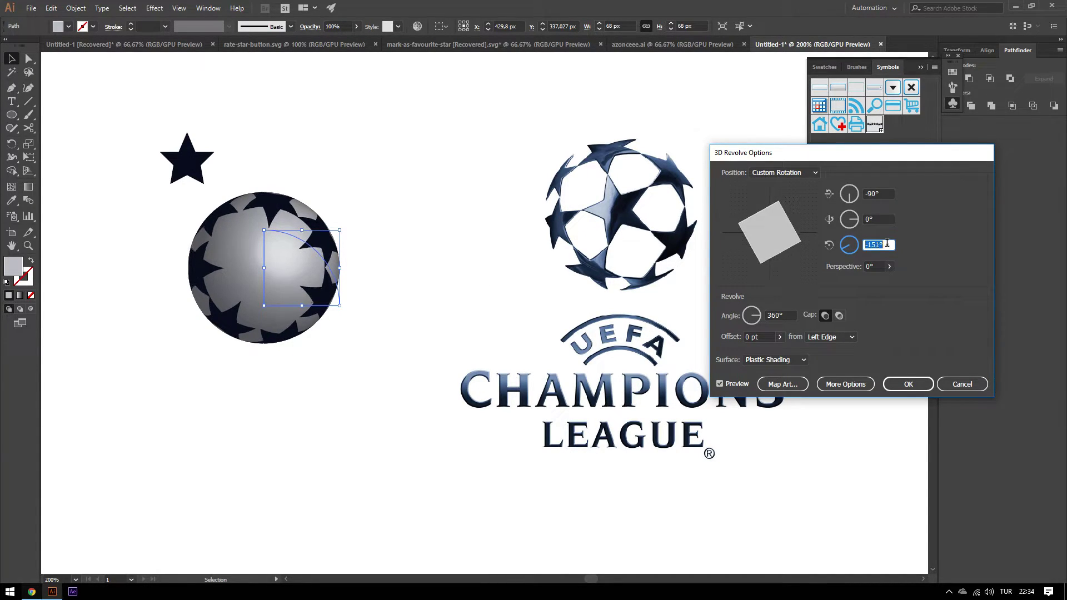
{"action": "key", "text": "Up"}
{"action": "key", "text": "Up"}
{"action": "key", "text": "Up"}
{"action": "key", "text": "Down"}
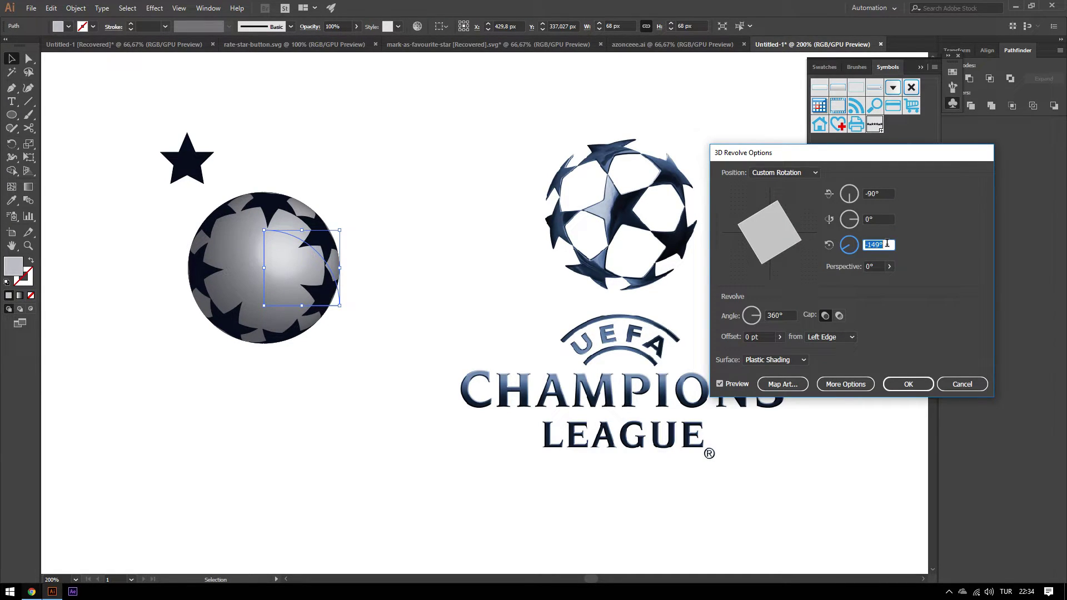
{"action": "key", "text": "Up"}
{"action": "key", "text": "Up"}
{"action": "key", "text": "Up"}
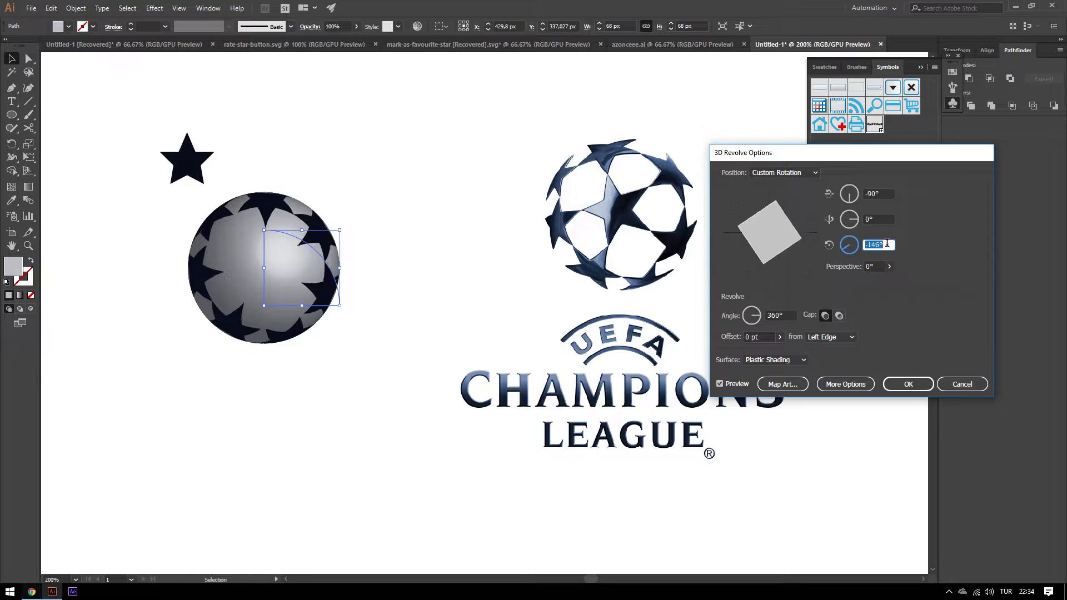
{"action": "key", "text": "Up"}
{"action": "key", "text": "Up"}
{"action": "key", "text": "Up"}
{"action": "key", "text": "Up"}
{"action": "key", "text": "Up"}
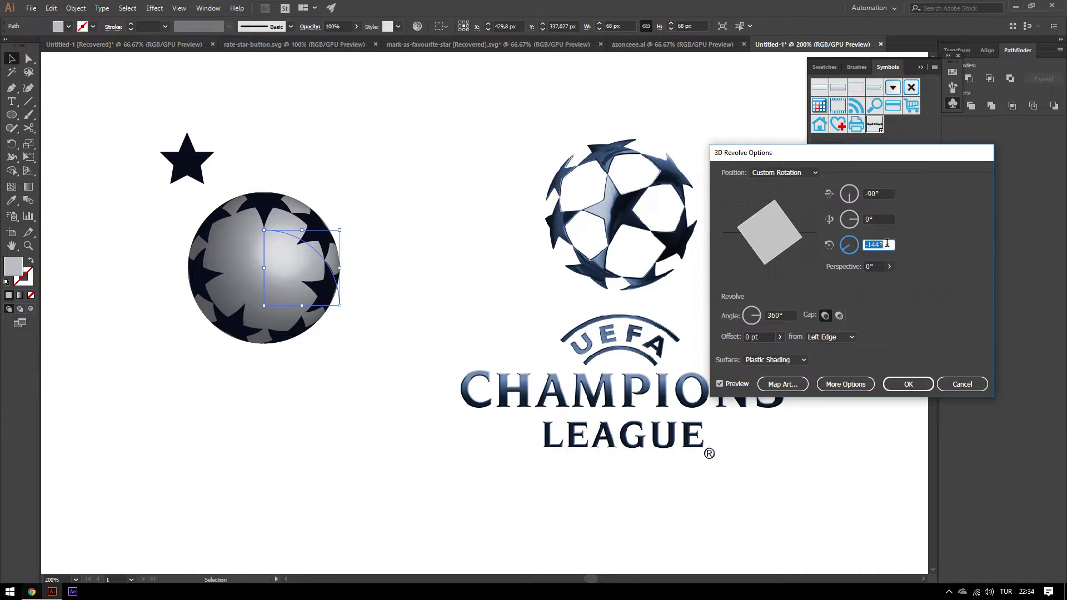
{"action": "key", "text": "Up"}
{"action": "key", "text": "Up"}
{"action": "key", "text": "Up"}
{"action": "key", "text": "Up"}
{"action": "key", "text": "Up"}
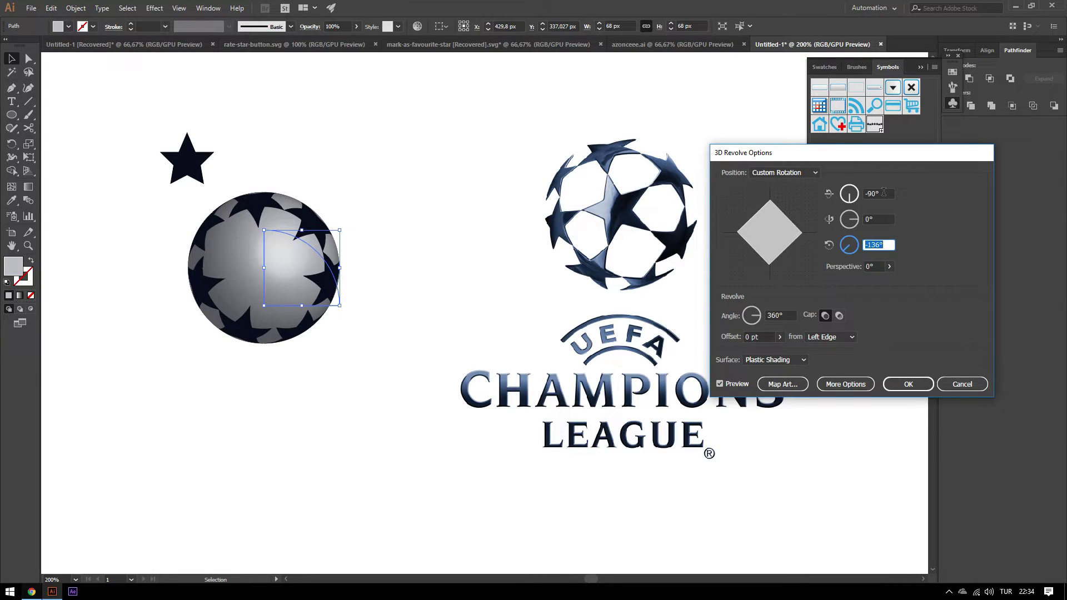
Step: Set the first rotation angle to -89° and return the second angle to 0°
{"action": "left_click", "coordinate": [884, 191]}
{"action": "key", "text": "Down"}
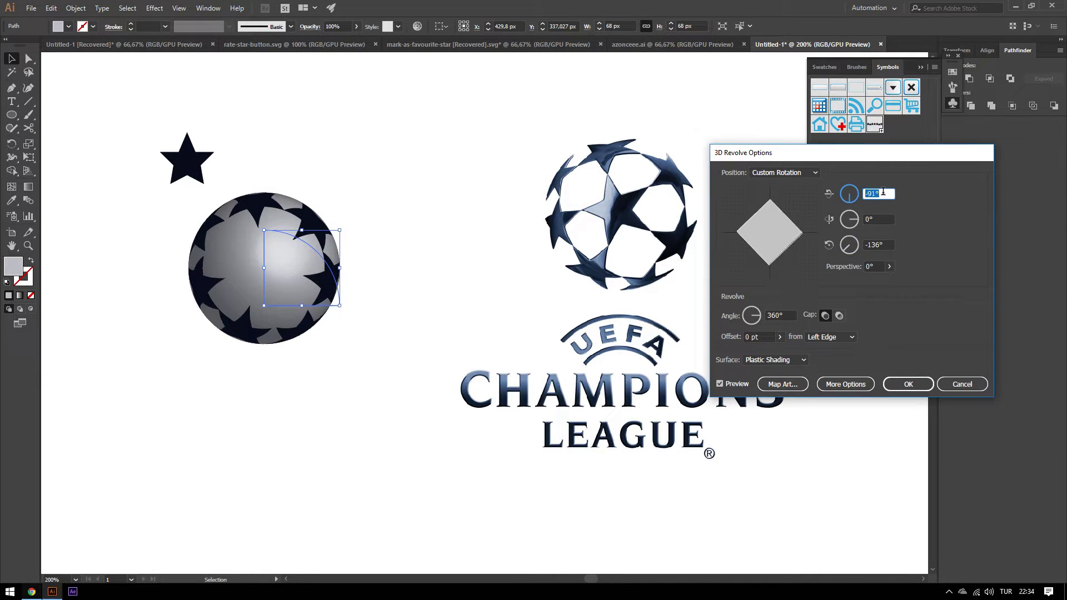
{"action": "key", "text": "Up"}
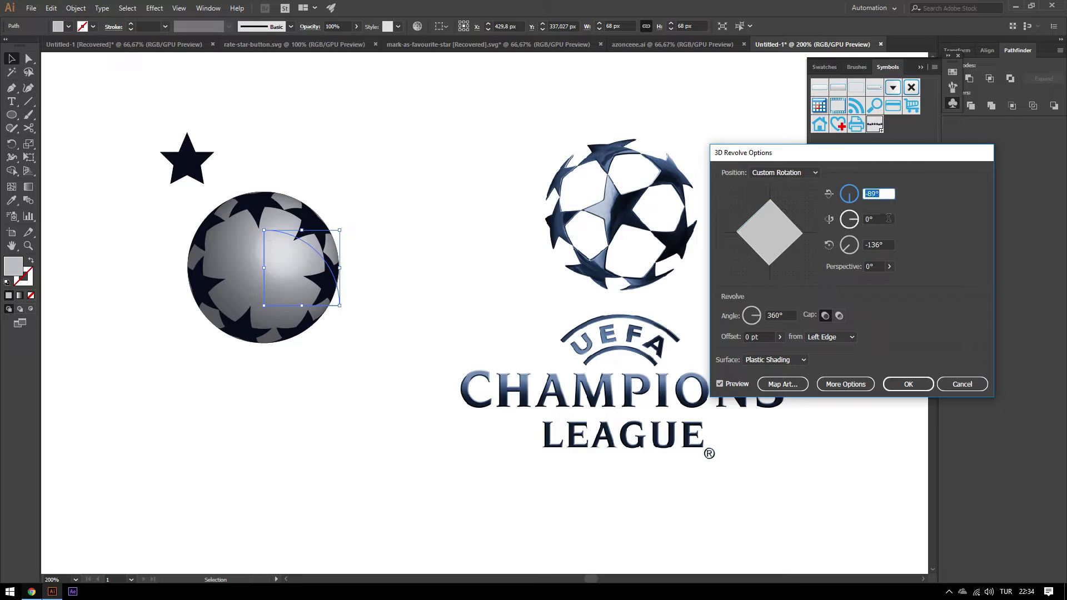
{"action": "left_click", "coordinate": [889, 218]}
{"action": "key", "text": "Up"}
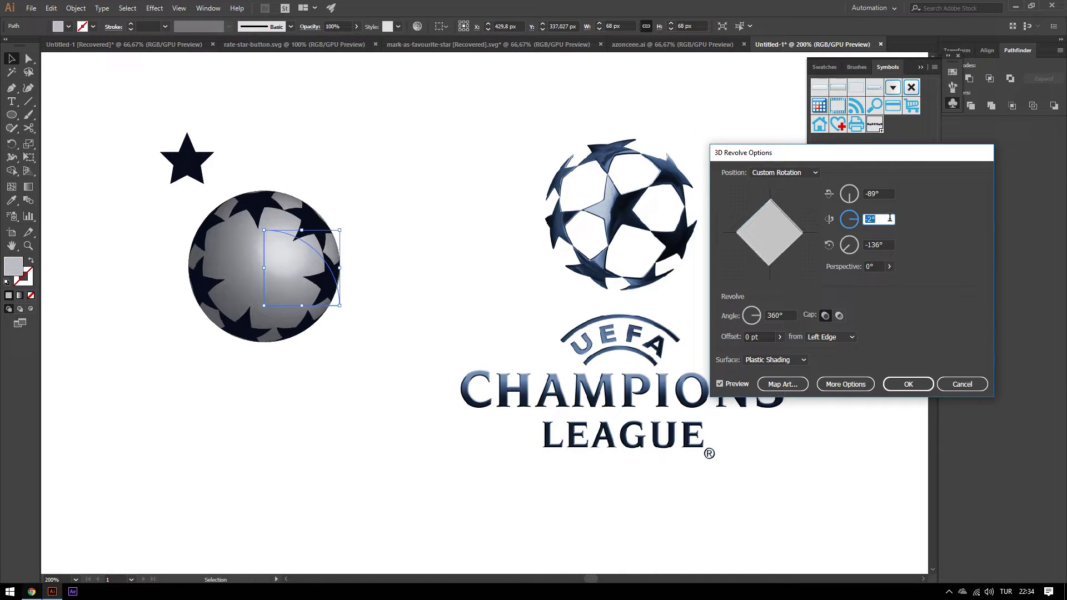
{"action": "key", "text": "shift+Down"}
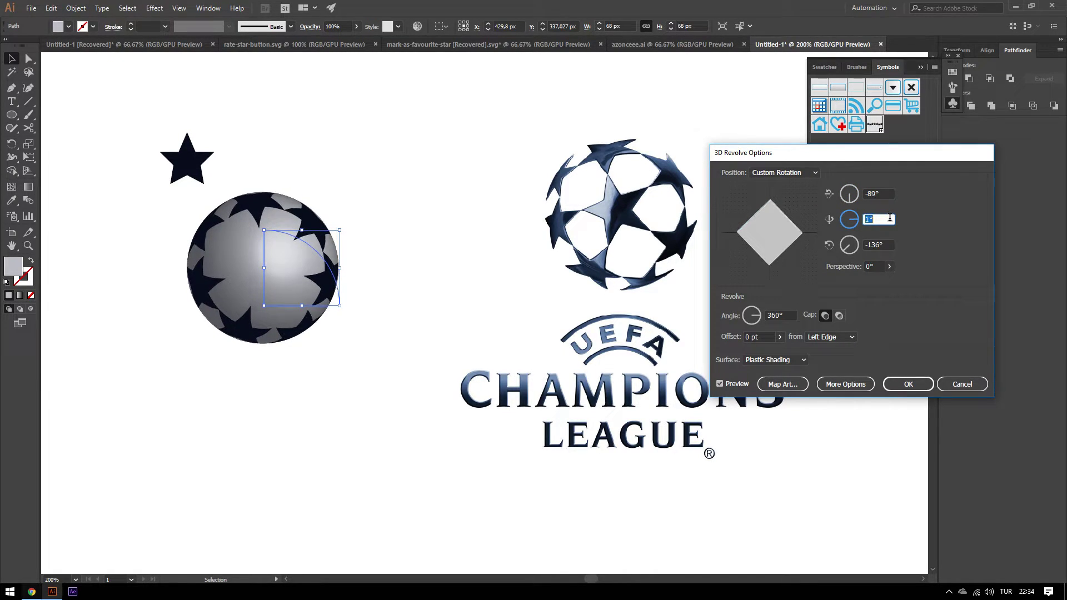
{"action": "key", "text": "Up"}
{"action": "key", "text": "Up"}
{"action": "key", "text": "Up"}
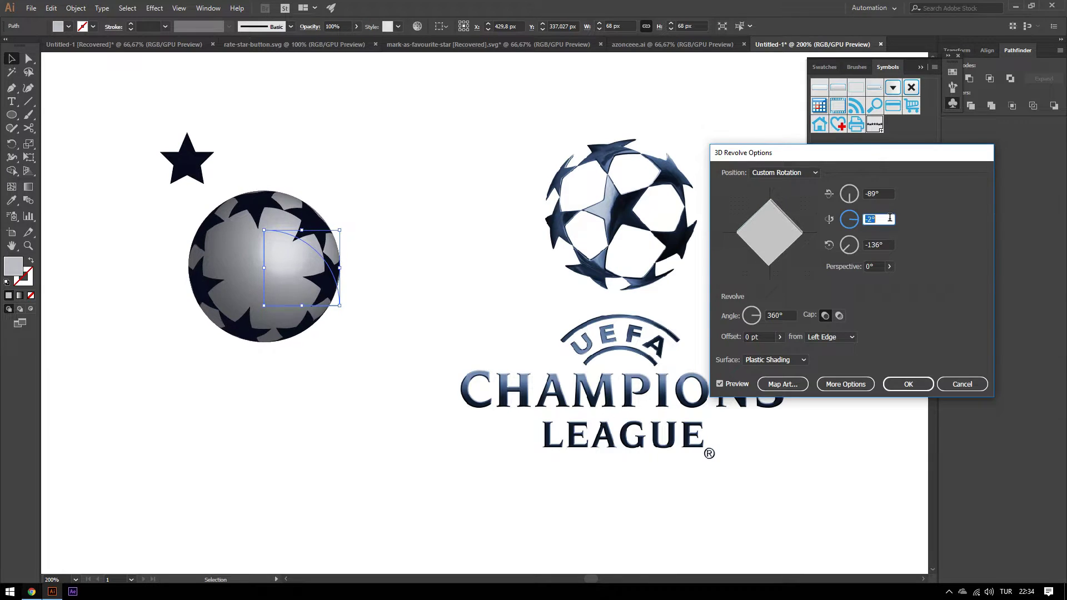
{"action": "key", "text": "Up"}
{"action": "key", "text": "Up"}
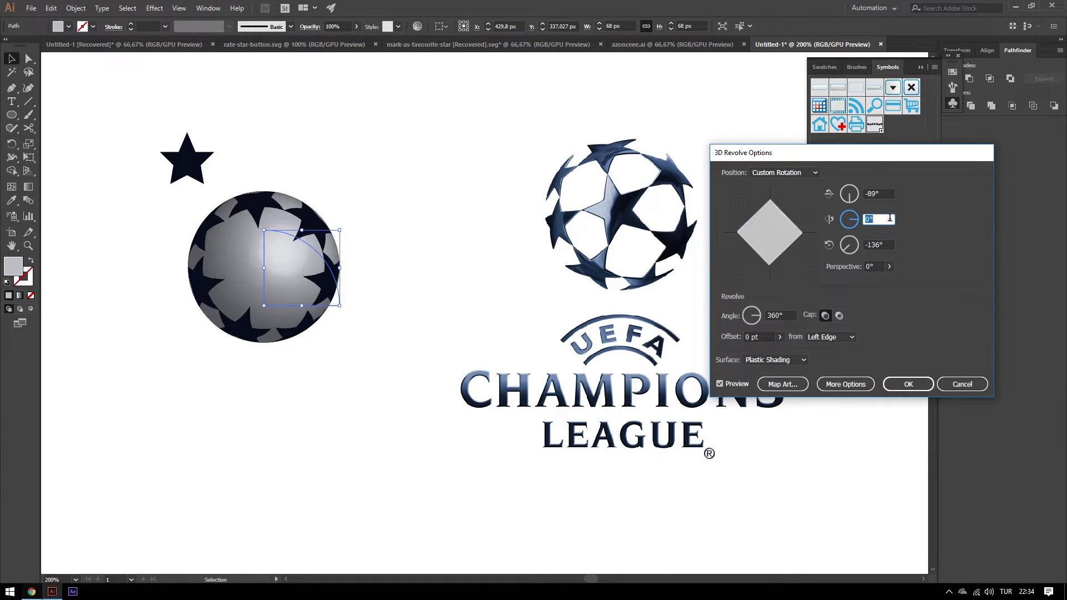
Step: Fine-tune the first rotation angle, settling in the low -90s
{"action": "left_click", "coordinate": [884, 194]}
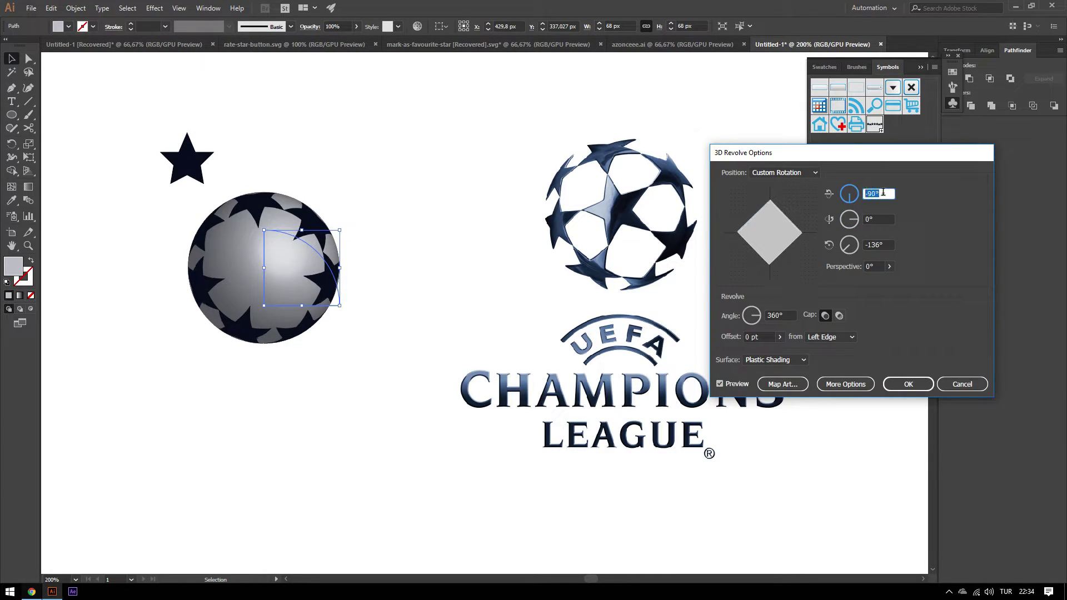
{"action": "key", "text": "shift+Down"}
{"action": "key", "text": "Down"}
{"action": "key", "text": "Down"}
{"action": "key", "text": "Down"}
{"action": "key", "text": "Up"}
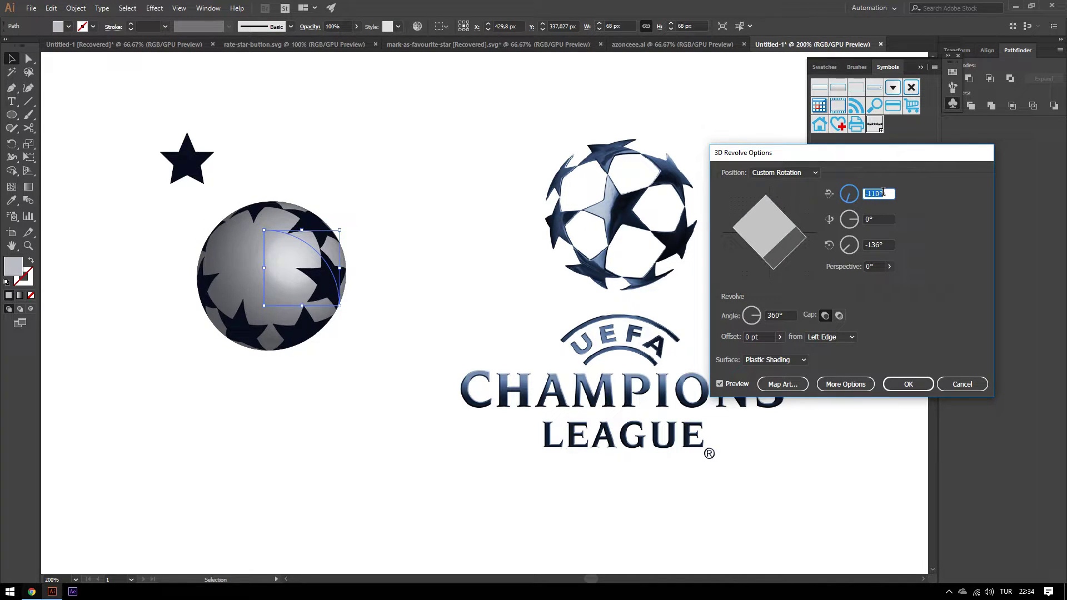
{"action": "key", "text": "Up"}
{"action": "key", "text": "Up"}
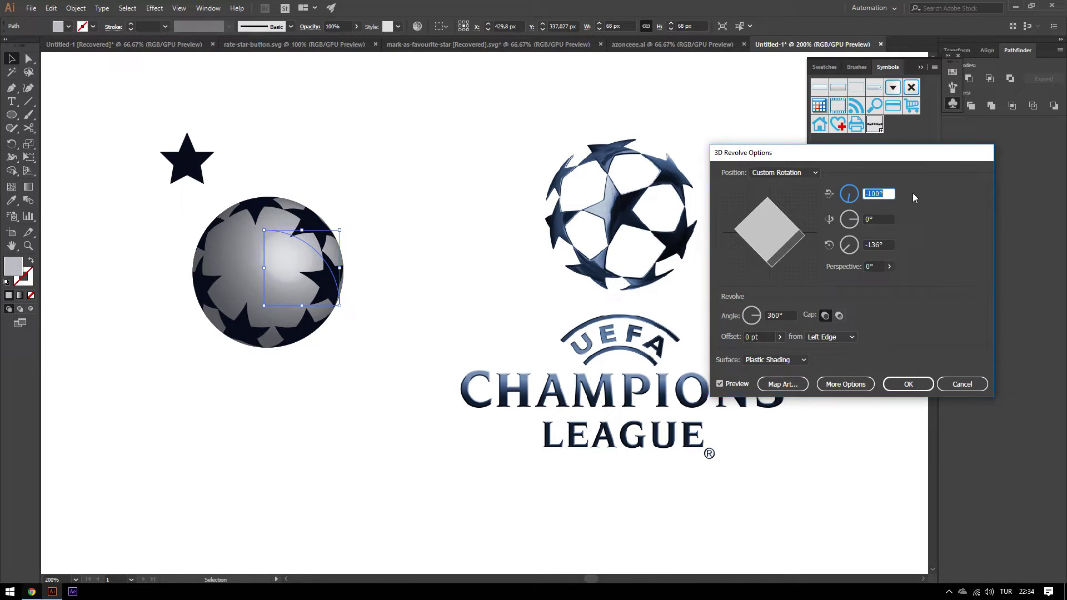
{"action": "key", "text": "Up"}
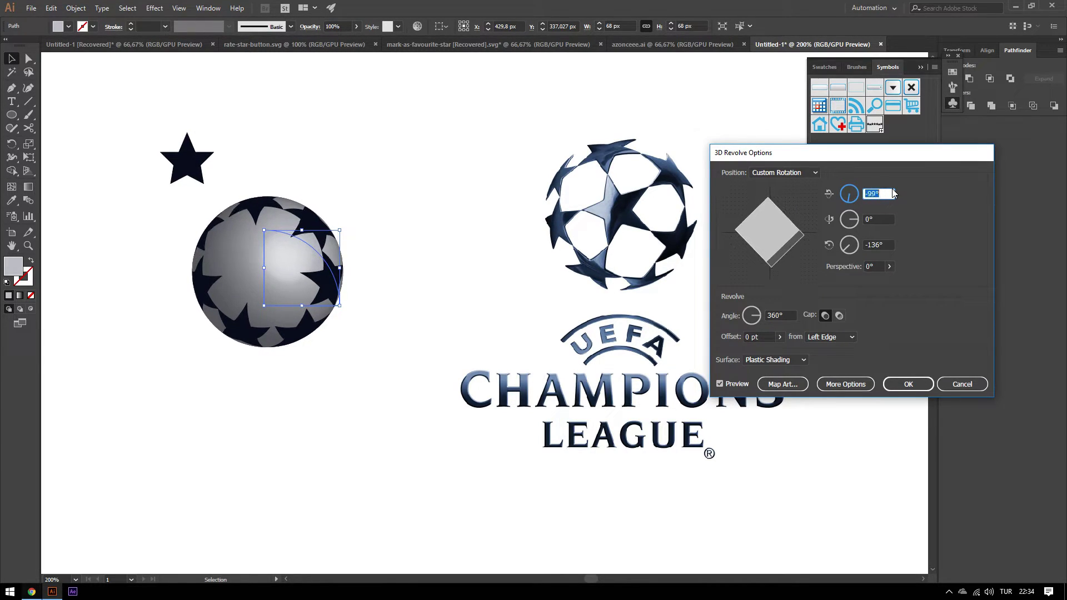
{"action": "key", "text": "Up"}
{"action": "key", "text": "Up"}
{"action": "key", "text": "Up"}
{"action": "key", "text": "Up"}
{"action": "key", "text": "Up"}
{"action": "key", "text": "Up"}
{"action": "key", "text": "Up"}
{"action": "key", "text": "Up"}
{"action": "key", "text": "Up"}
{"action": "key", "text": "Up"}
{"action": "key", "text": "Up"}
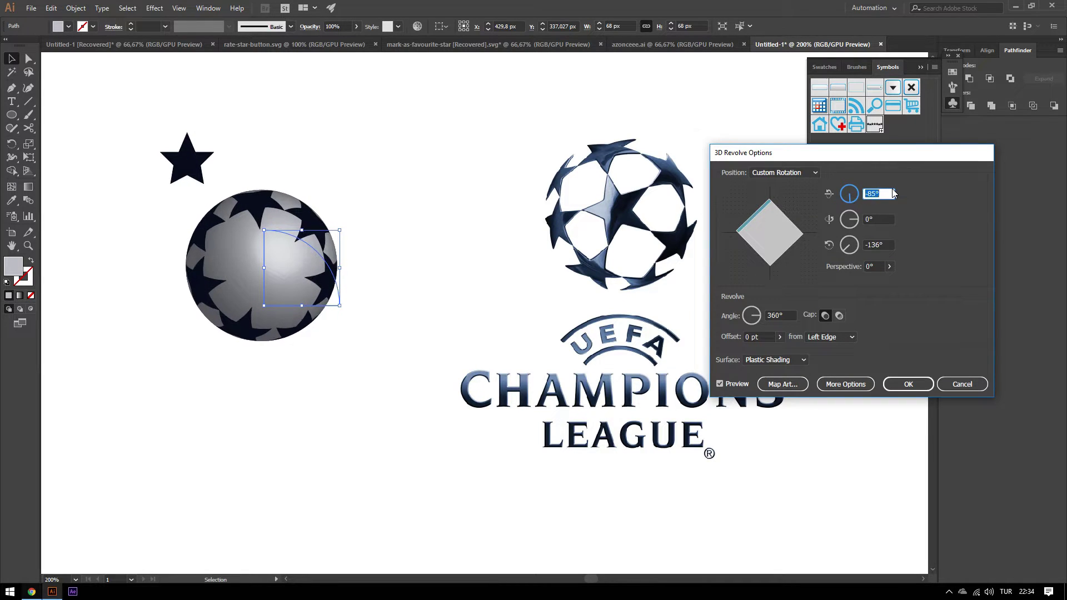
{"action": "key", "text": "Down"}
{"action": "key", "text": "Down"}
{"action": "key", "text": "Down"}
{"action": "key", "text": "Down"}
{"action": "key", "text": "Down"}
{"action": "key", "text": "Down"}
{"action": "key", "text": "Down"}
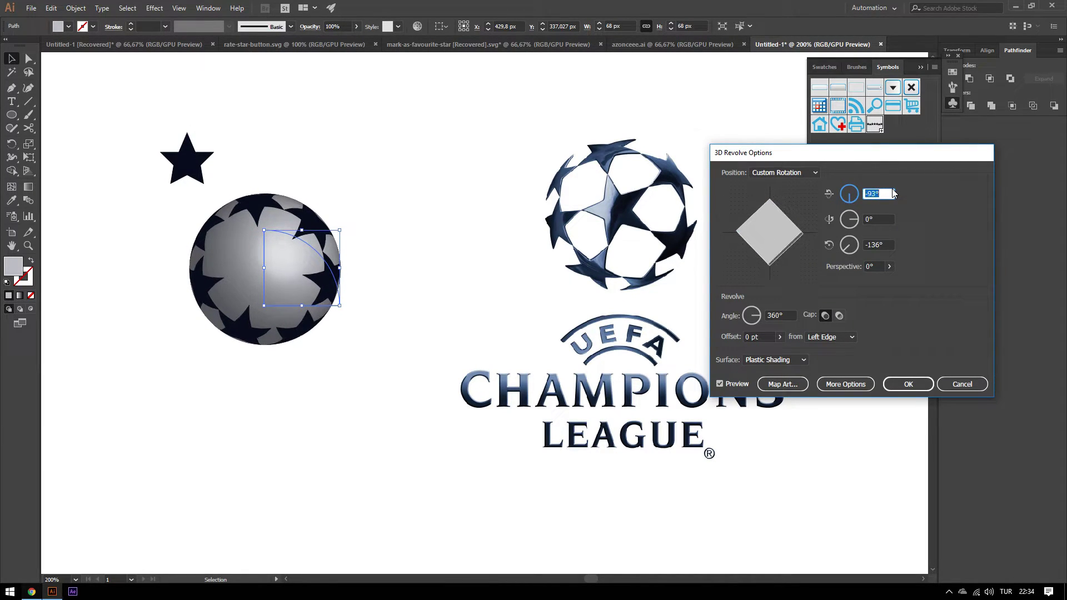
{"action": "key", "text": "Down"}
{"action": "key", "text": "Down"}
{"action": "key", "text": "Down"}
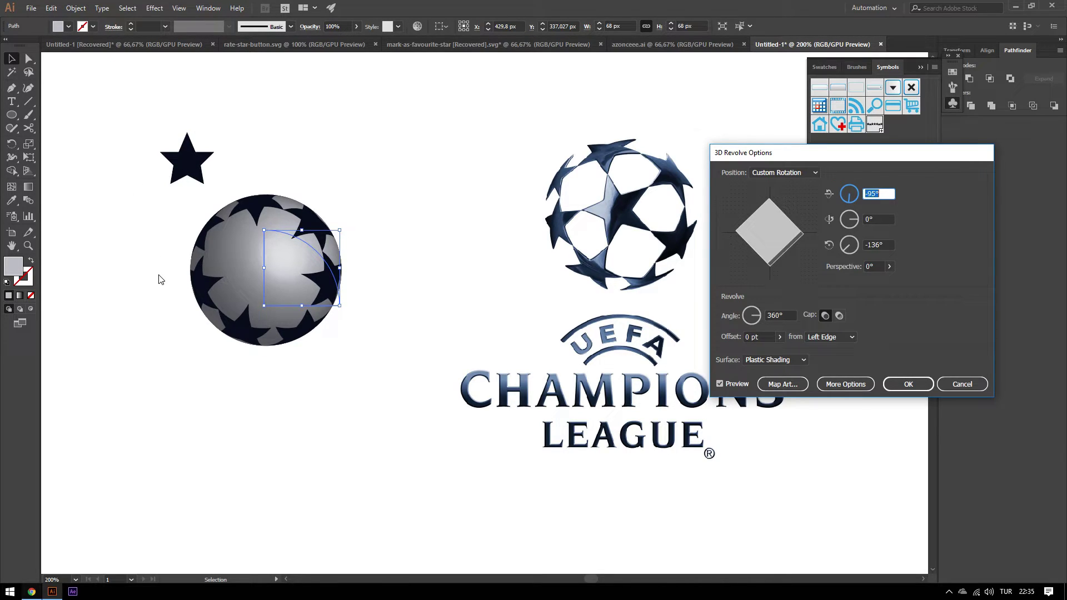
Step: Try new revolve rotation values, entering 10 for the sideways turn and 6° for the second angle
{"action": "left_click", "coordinate": [877, 219]}
{"action": "key", "text": "Down"}
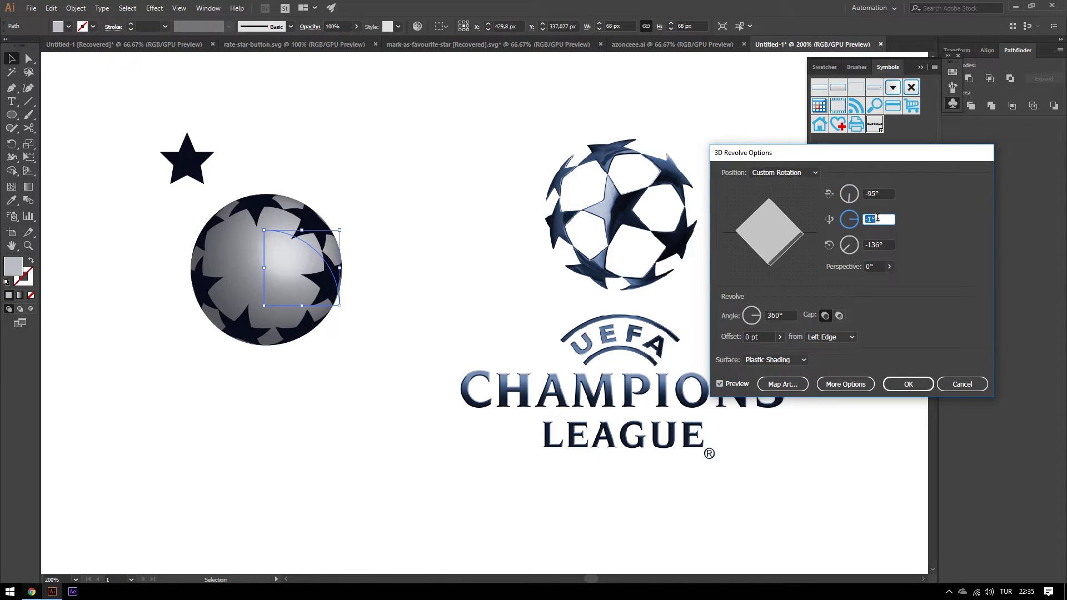
{"action": "key", "text": "Down"}
{"action": "key", "text": "Down"}
{"action": "key", "text": "Down"}
{"action": "key", "text": "Down"}
{"action": "key", "text": "Down"}
{"action": "key", "text": "Down"}
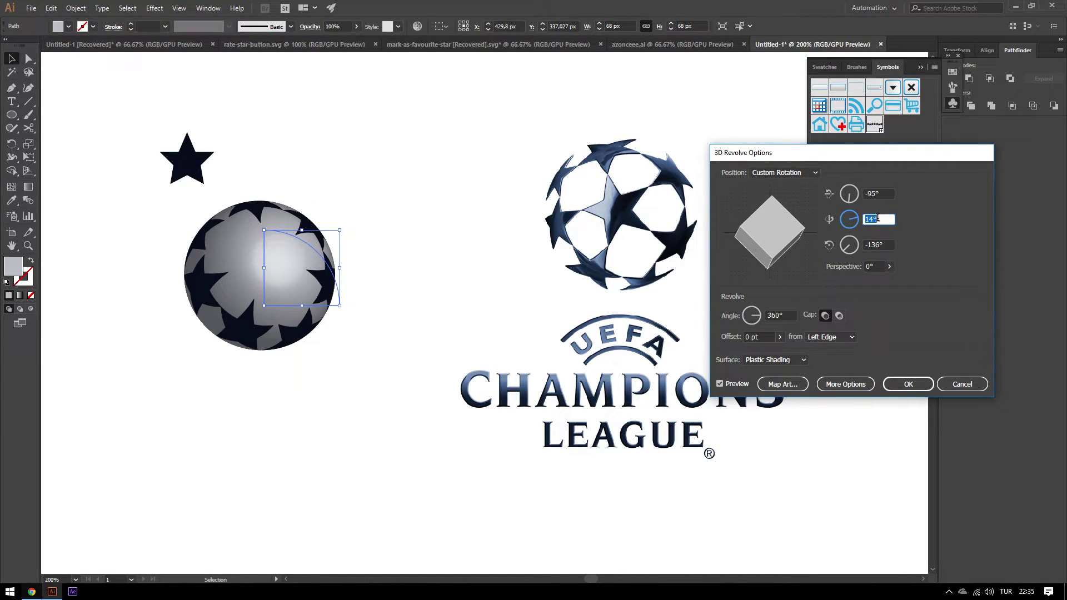
{"action": "key", "text": "Down"}
{"action": "key", "text": "Down"}
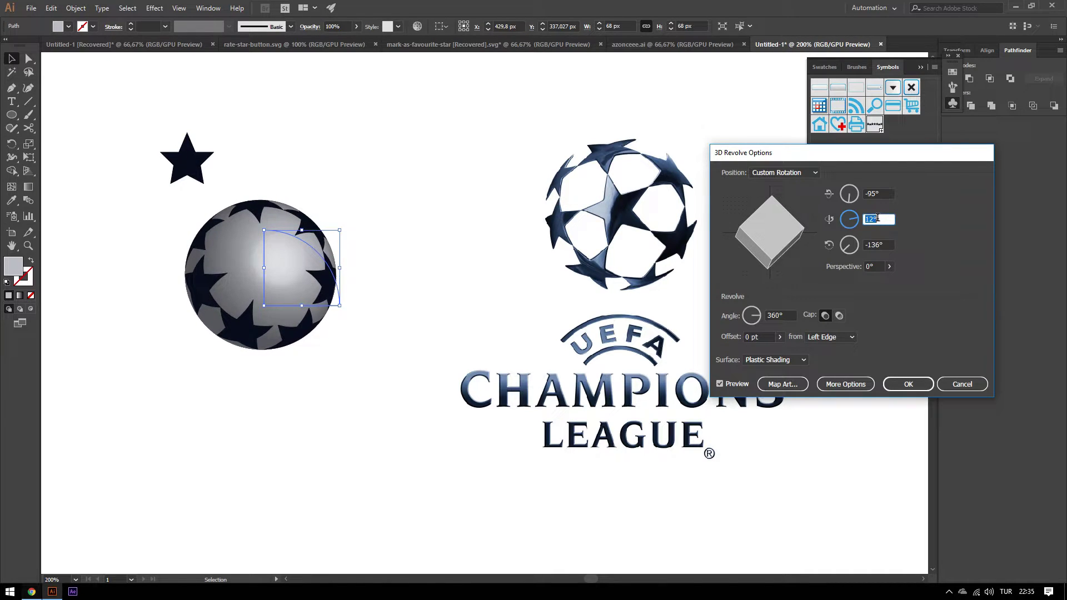
{"action": "key", "text": "Down"}
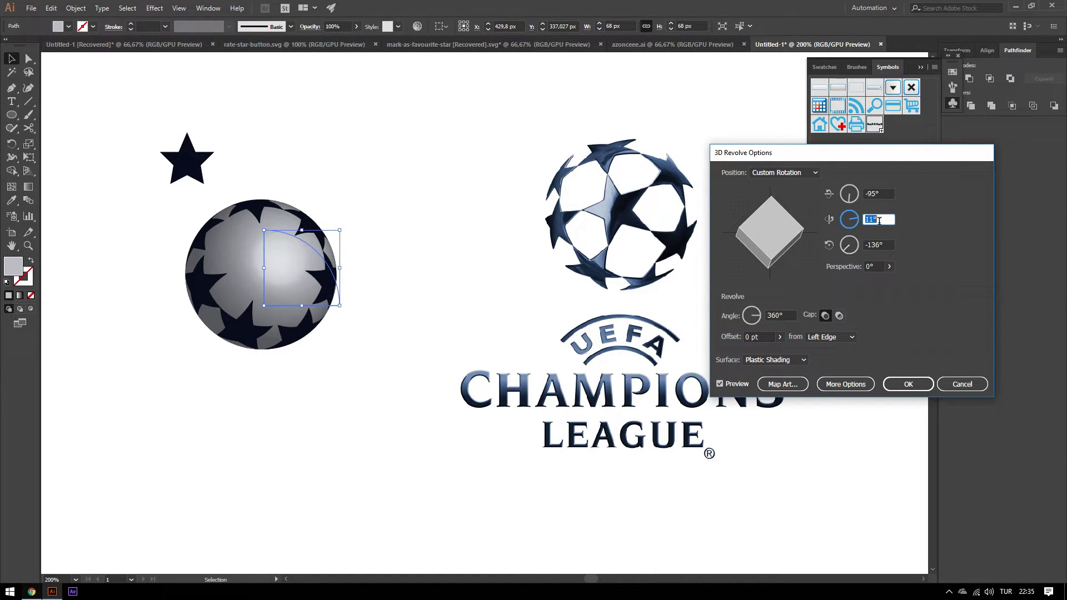
{"action": "key", "text": "BackSpace"}
{"action": "type", "text": "10"}
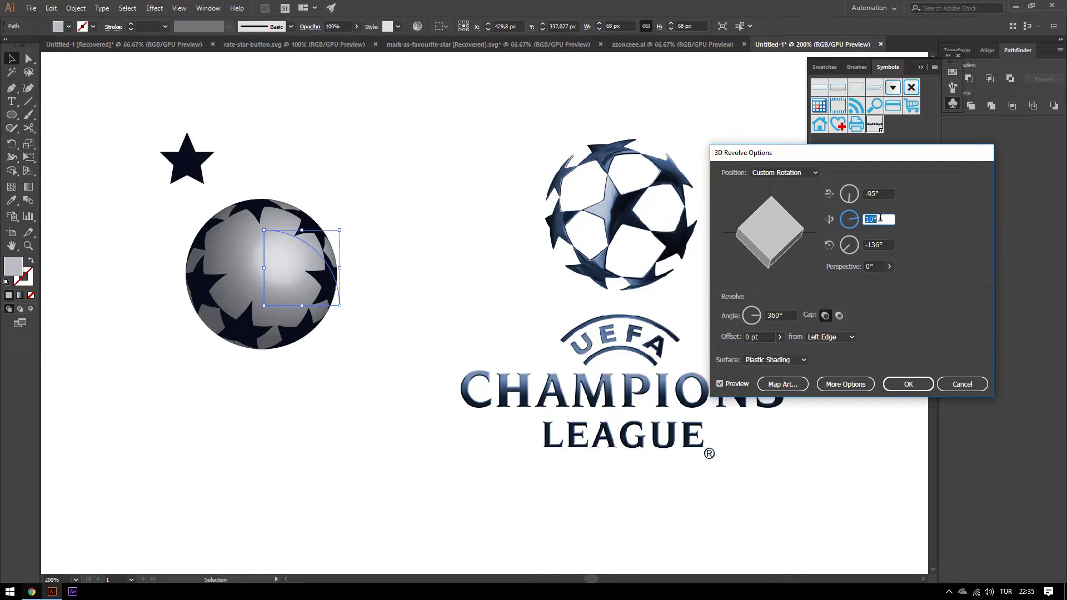
{"action": "key", "text": "Down"}
{"action": "key", "text": "Down"}
{"action": "key", "text": "Down"}
{"action": "key", "text": "Down"}
{"action": "key", "text": "Down"}
{"action": "key", "text": "Down"}
{"action": "key", "text": "Down"}
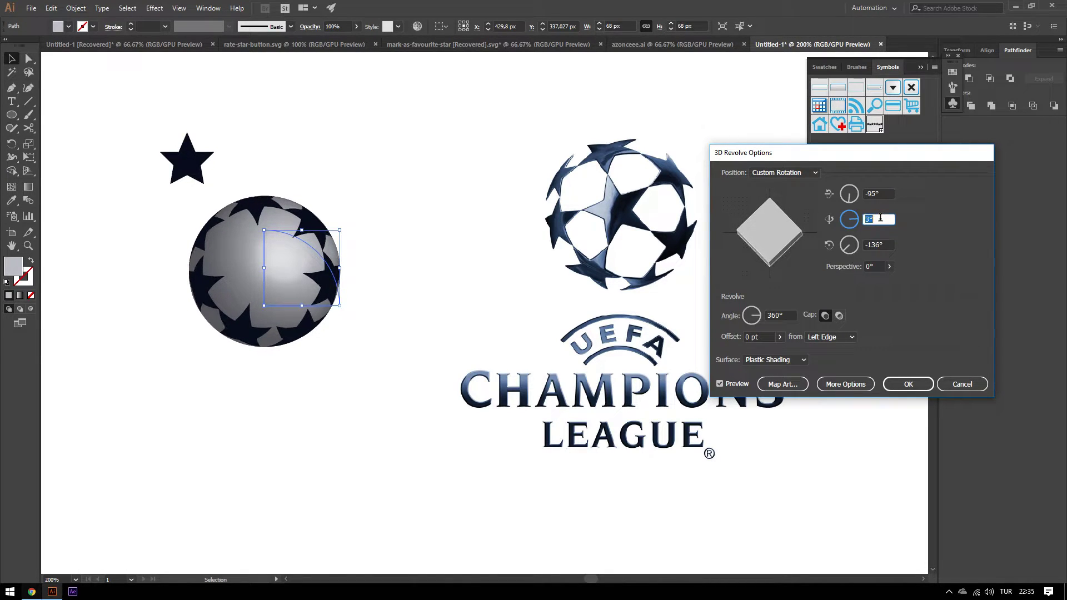
{"action": "key", "text": "Up"}
{"action": "key", "text": "Up"}
{"action": "key", "text": "Up"}
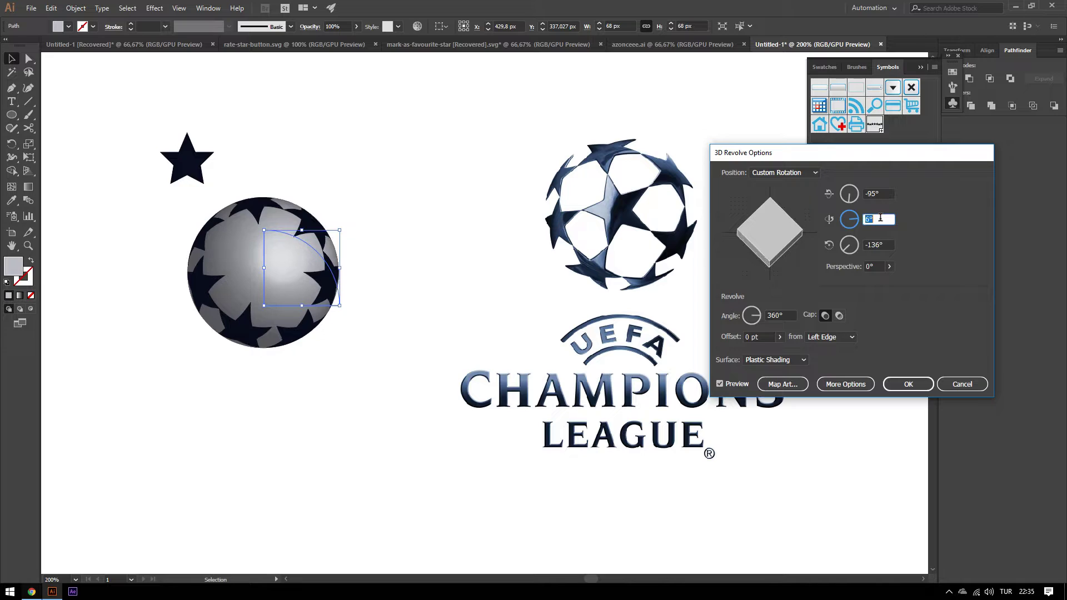
{"action": "key", "text": "Down"}
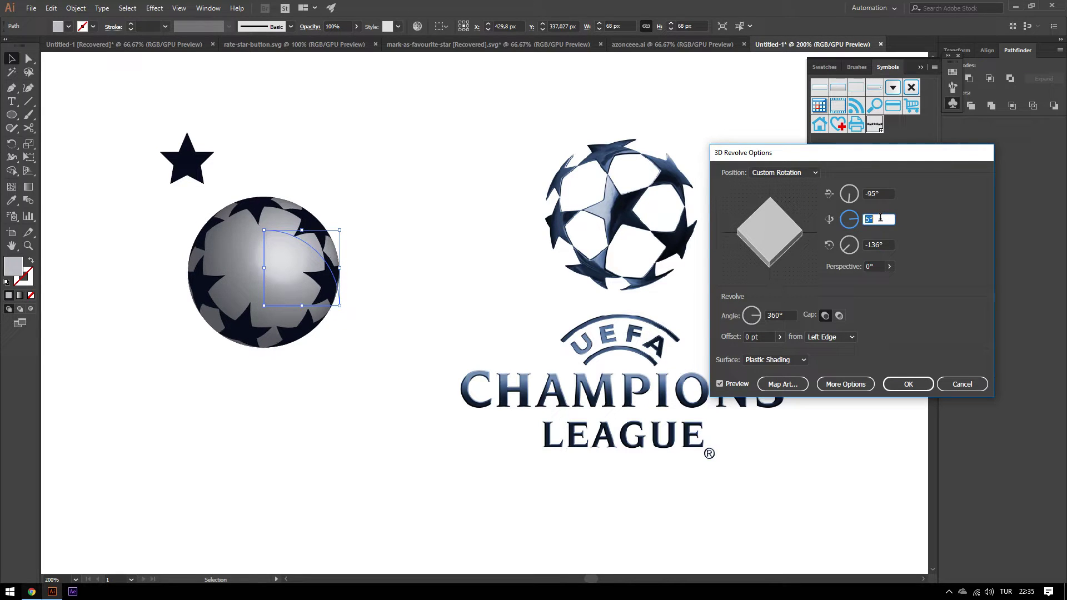
{"action": "key", "text": "Up"}
Step: Tweak the first rotation angle to about -98° and the second angle to 9°
{"action": "left_click", "coordinate": [888, 194]}
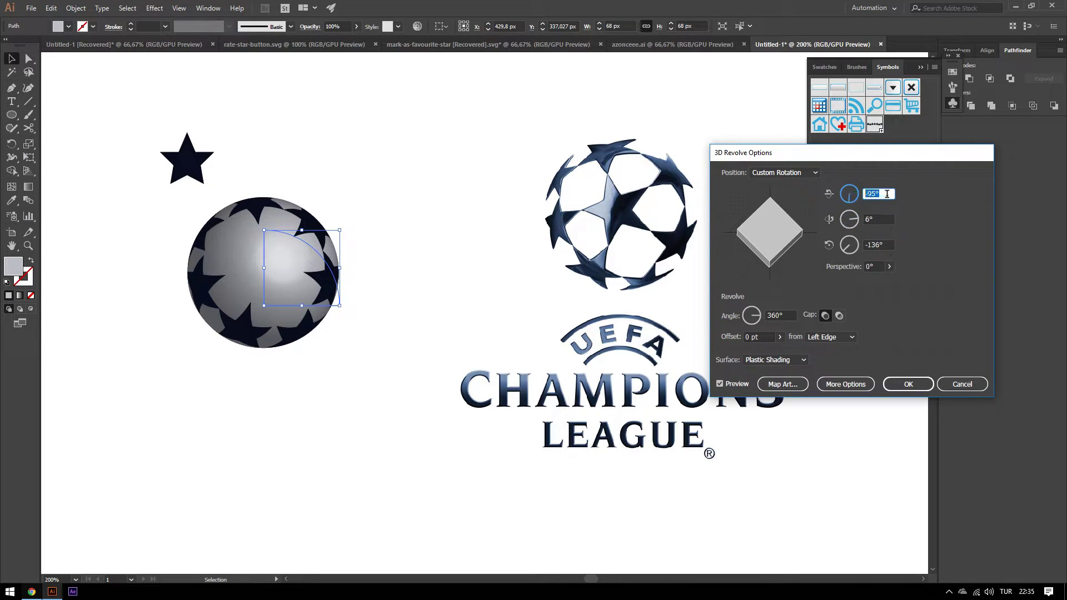
{"action": "key", "text": "Down"}
{"action": "key", "text": "Down"}
{"action": "key", "text": "Up"}
{"action": "key", "text": "Up"}
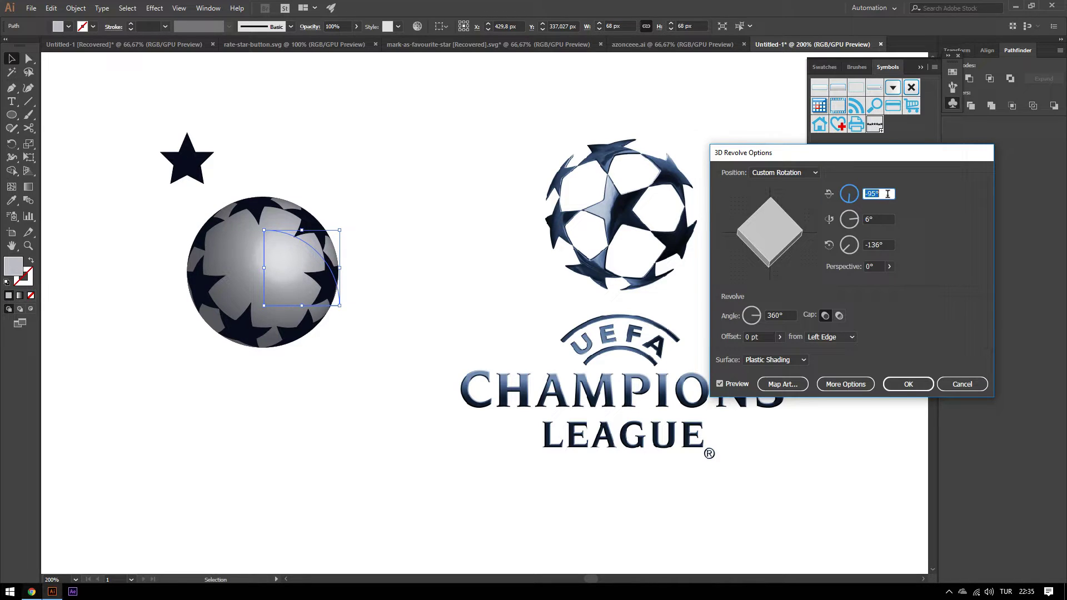
{"action": "key", "text": "Down"}
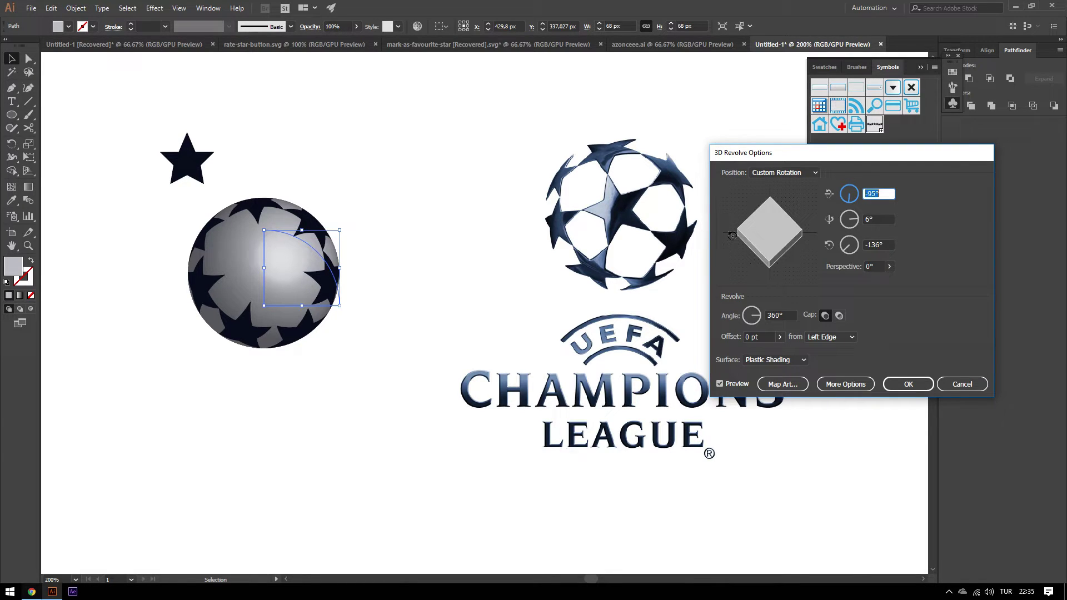
{"action": "key", "text": "Down"}
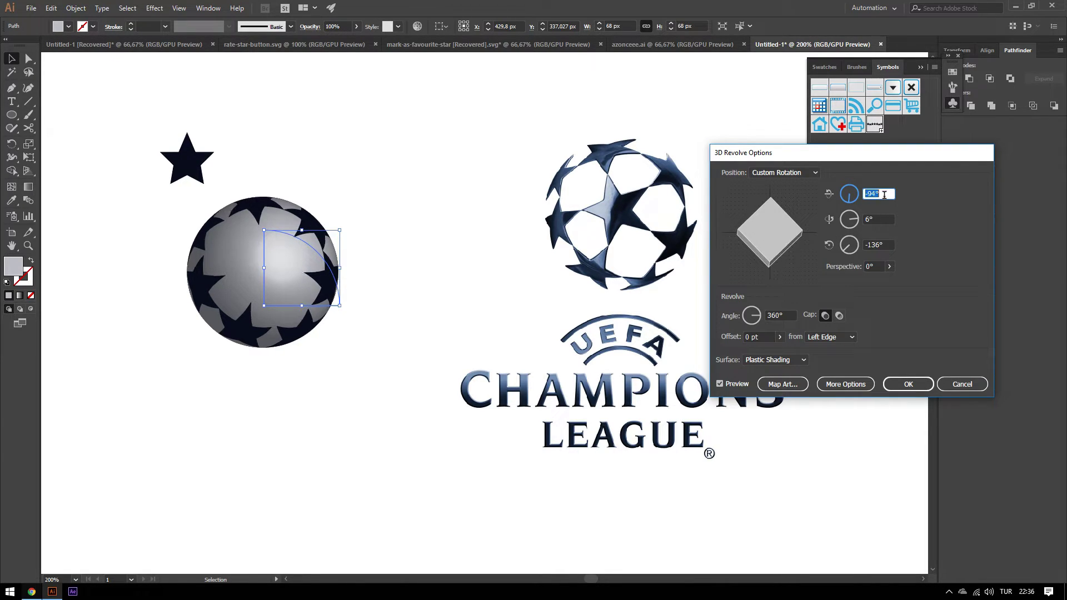
{"action": "key", "text": "Down"}
{"action": "key", "text": "Down"}
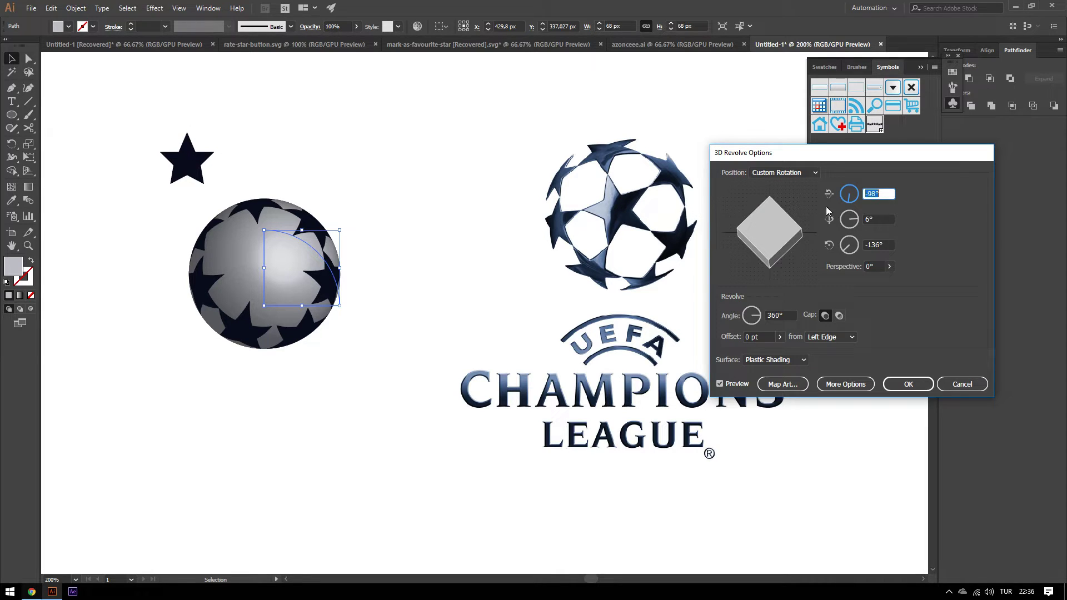
{"action": "left_click", "coordinate": [878, 224]}
{"action": "key", "text": "Up"}
{"action": "key", "text": "Up"}
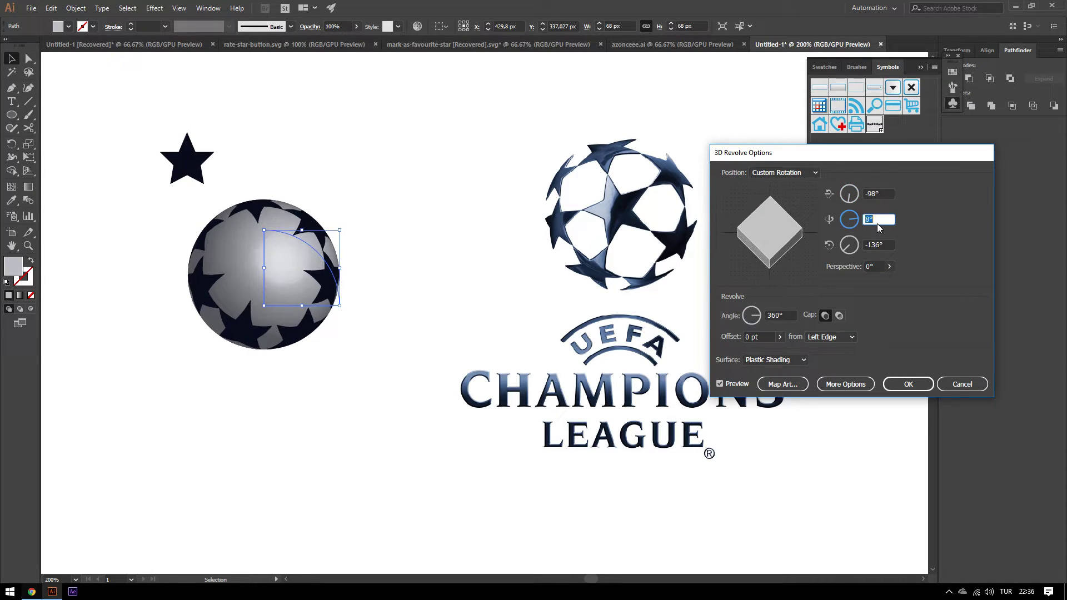
{"action": "key", "text": "Up"}
{"action": "key", "text": "Up"}
{"action": "key", "text": "Up"}
{"action": "key", "text": "Up"}
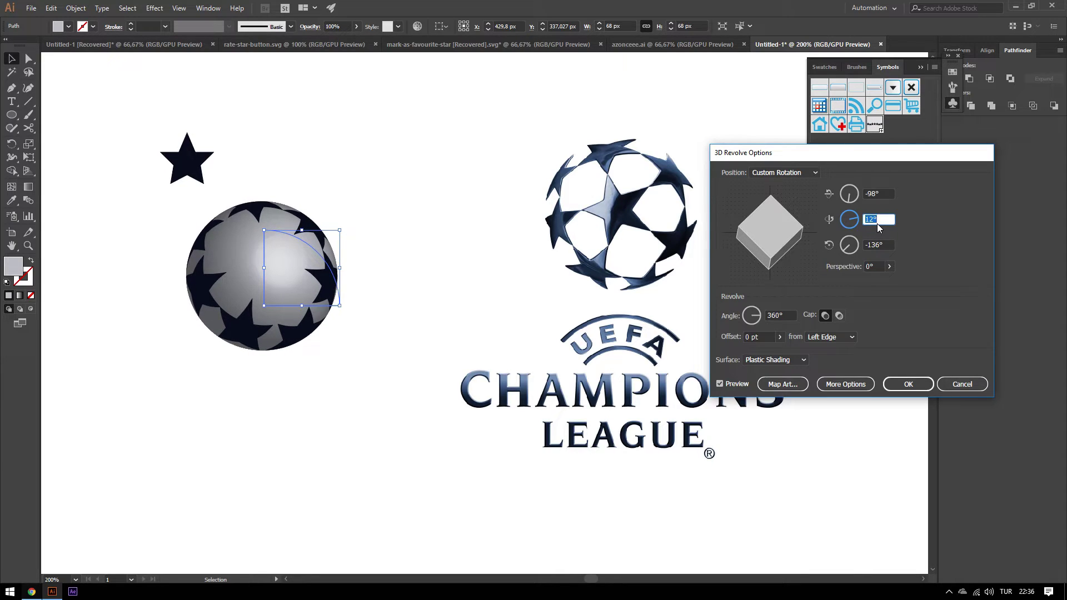
{"action": "key", "text": "Down"}
{"action": "key", "text": "Down"}
{"action": "key", "text": "Down"}
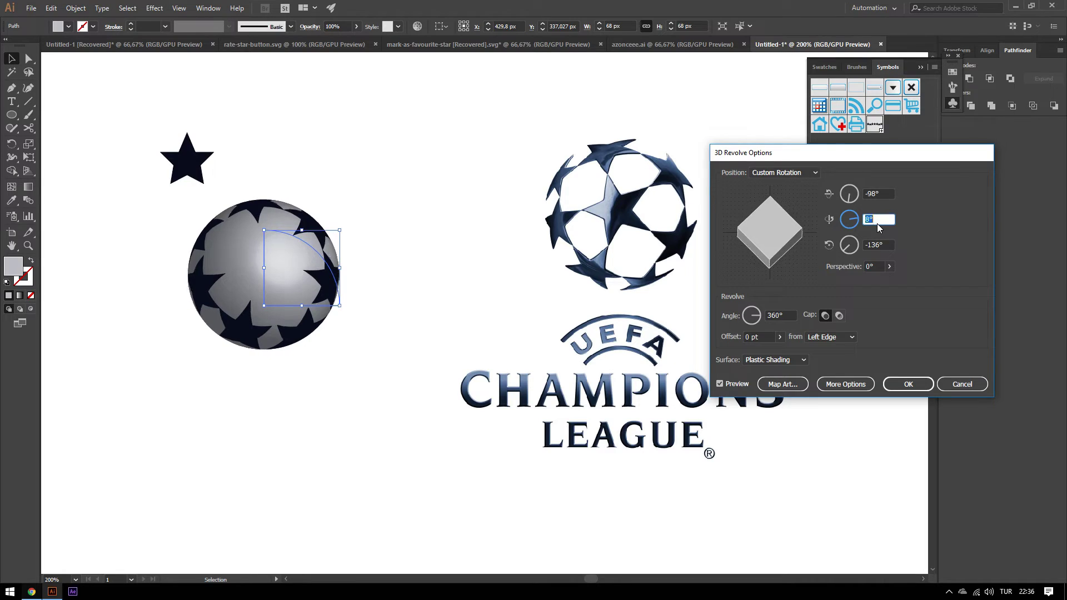
{"action": "key", "text": "Down"}
Step: Settle the rotation at -93°, 8° and -136° and apply the revolve
{"action": "left_click", "coordinate": [885, 193]}
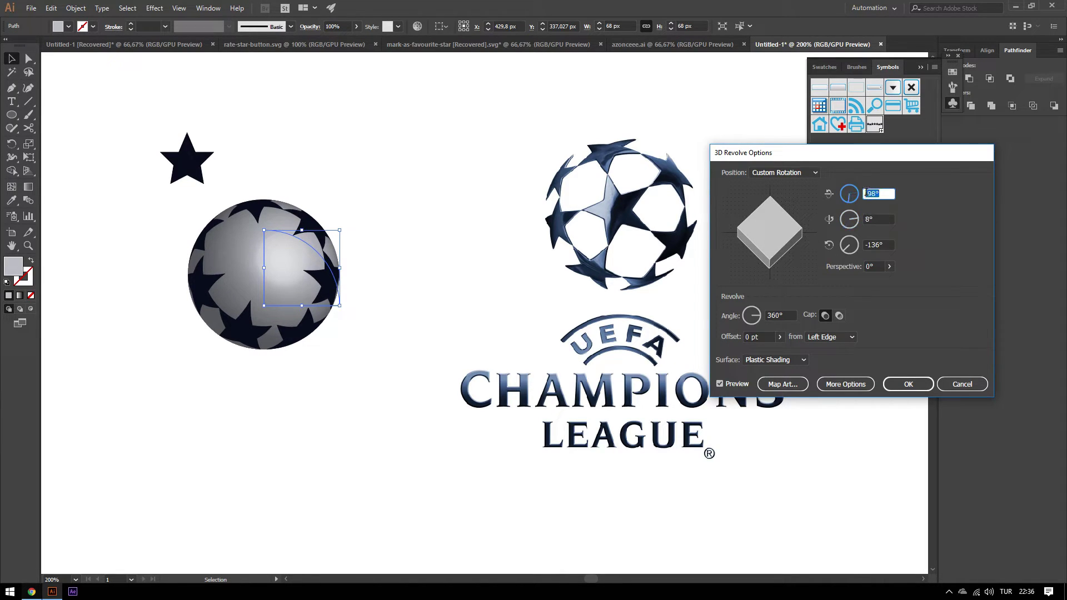
{"action": "key", "text": "Up"}
{"action": "key", "text": "Up"}
{"action": "key", "text": "Up"}
{"action": "key", "text": "Up"}
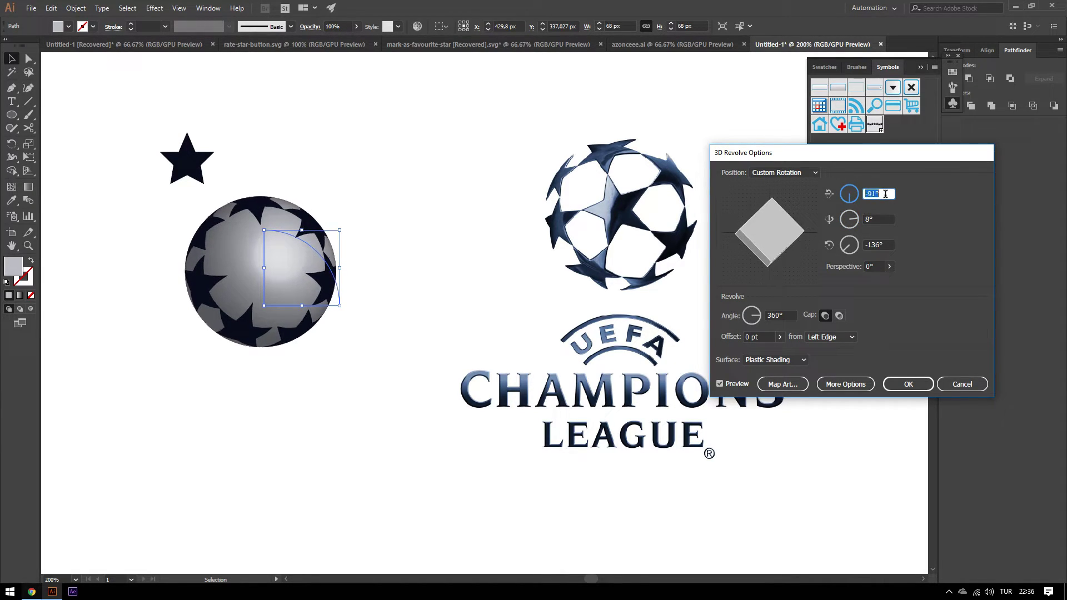
{"action": "key", "text": "Up"}
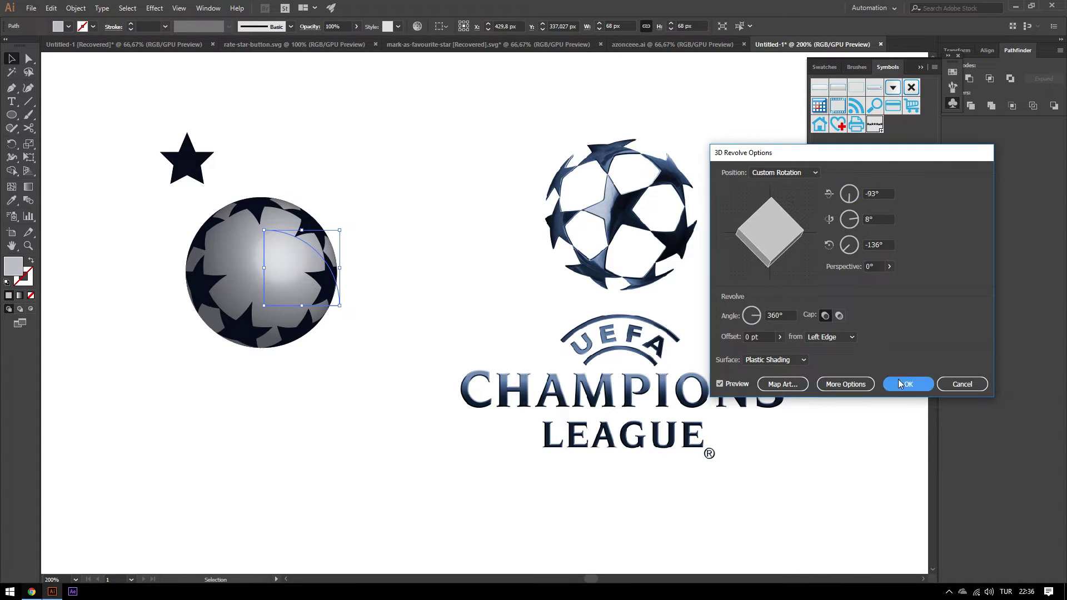
{"action": "left_click", "coordinate": [890, 386]}
{"action": "left_click", "coordinate": [469, 272]}
Step: Draw a grey circle over the ball and size it to match, about 135 px
{"action": "left_click", "coordinate": [297, 402]}
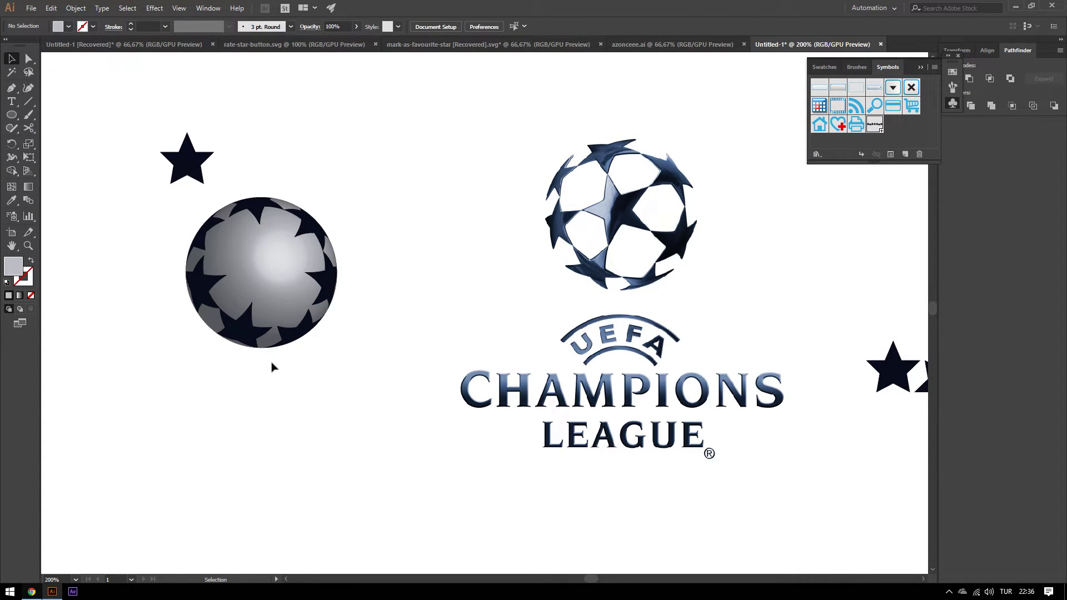
{"action": "left_click", "coordinate": [11, 114]}
{"action": "left_click_drag", "start_coordinate": [193, 196], "coordinate": [345, 298]}
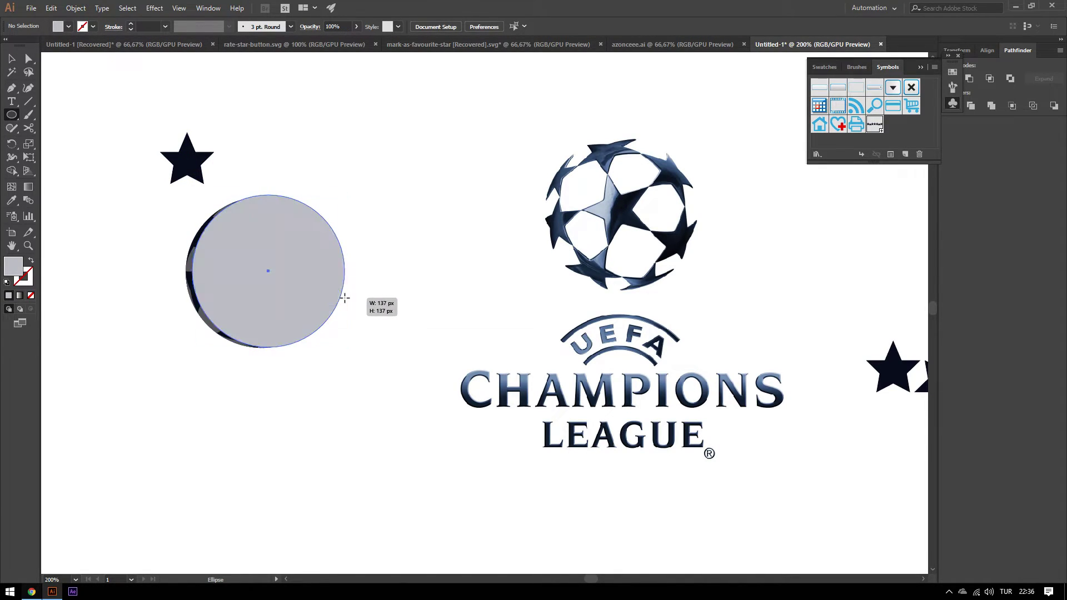
{"action": "key", "text": "v"}
{"action": "left_click_drag", "start_coordinate": [303, 258], "coordinate": [283, 234]}
{"action": "left_click_drag", "start_coordinate": [340, 350], "coordinate": [340, 348]}
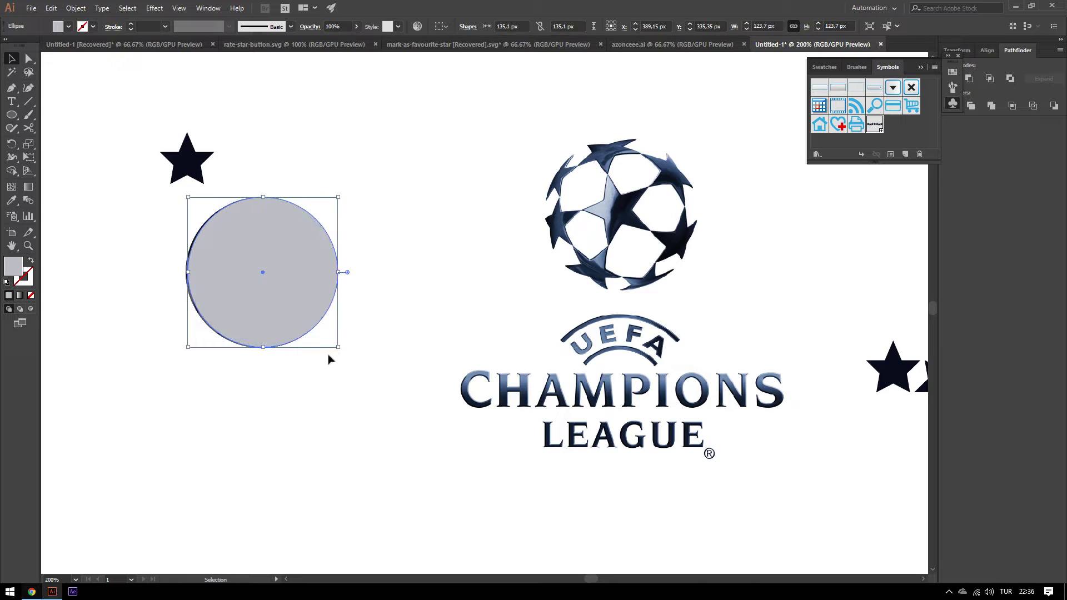
{"action": "scroll", "coordinate": [195, 236], "scroll_direction": "up", "scroll_amount": 1}
{"action": "scroll", "coordinate": [203, 258], "scroll_direction": "up", "scroll_amount": 2}
{"action": "left_click_drag", "start_coordinate": [272, 297], "coordinate": [269, 297]}
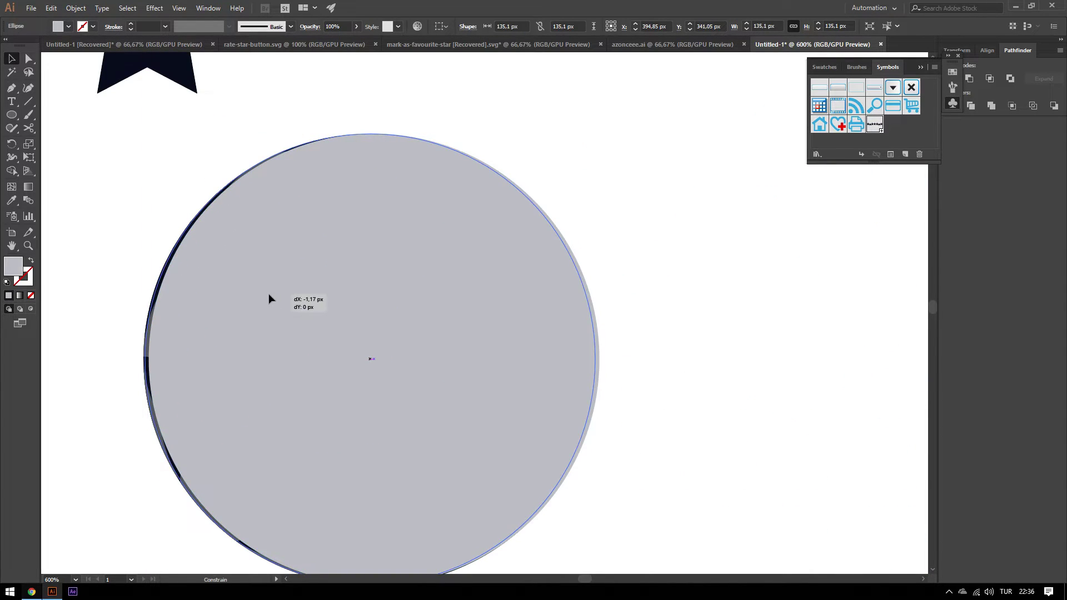
{"action": "scroll", "coordinate": [453, 206], "scroll_direction": "down", "scroll_amount": 1}
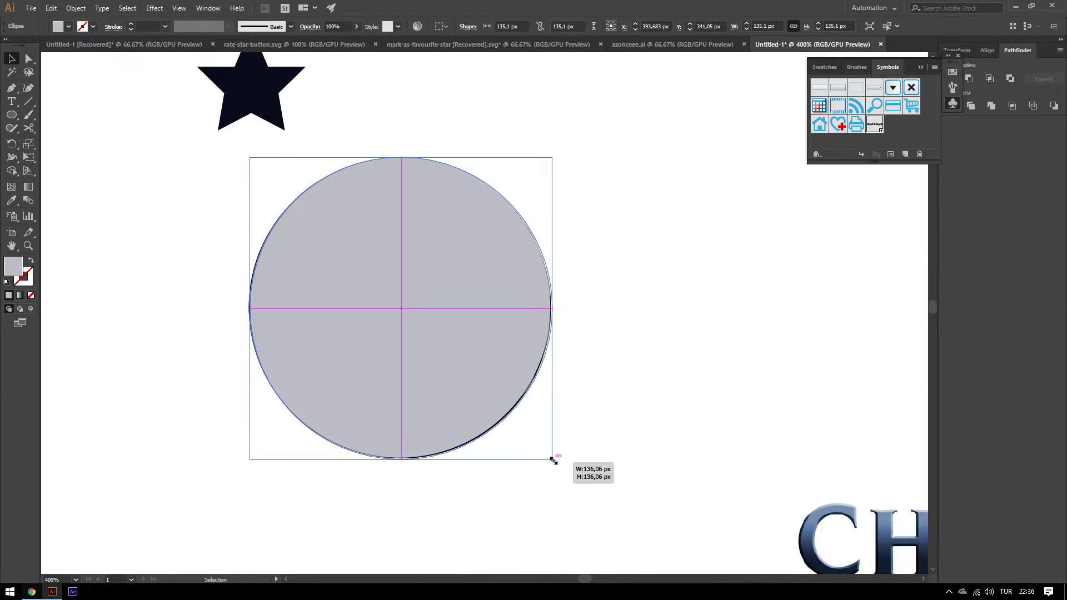
{"action": "scroll", "coordinate": [556, 301], "scroll_direction": "down", "scroll_amount": 2}
Step: Move the grey circle off to the left of the ball
{"action": "left_click_drag", "start_coordinate": [492, 305], "coordinate": [222, 306]}
{"action": "left_click", "coordinate": [197, 147]}
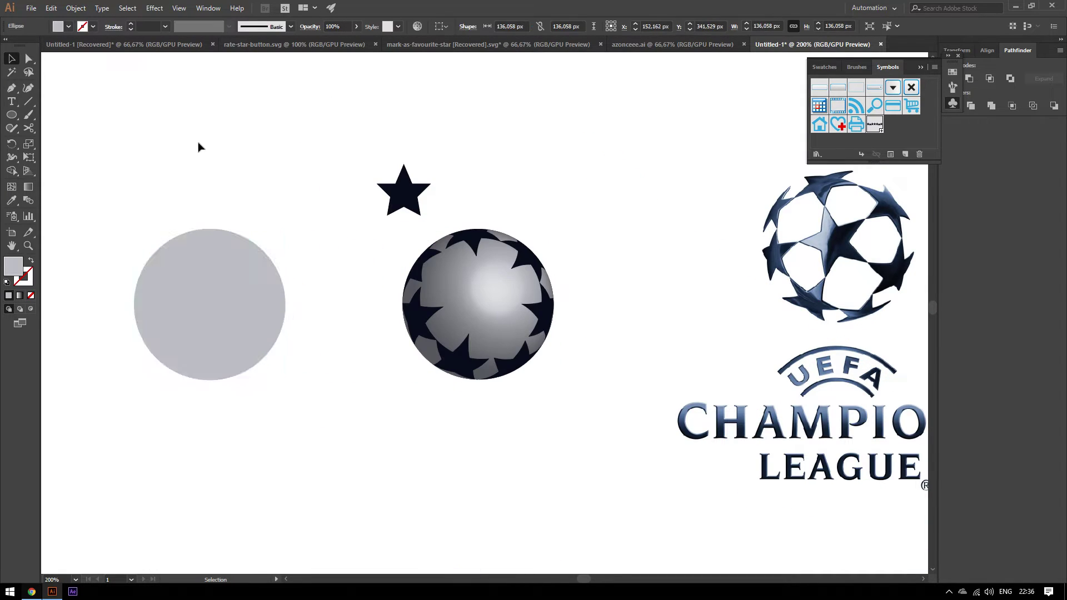
{"action": "left_click", "coordinate": [11, 114]}
{"action": "key", "text": "ctrl+z"}
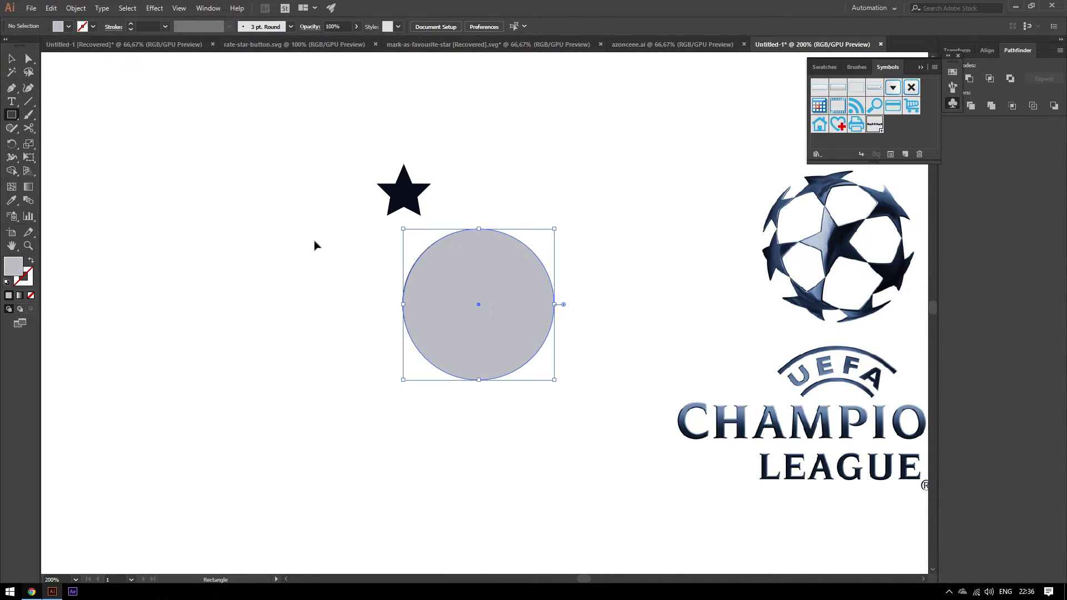
{"action": "key", "text": "v"}
{"action": "left_click", "coordinate": [100, 142]}
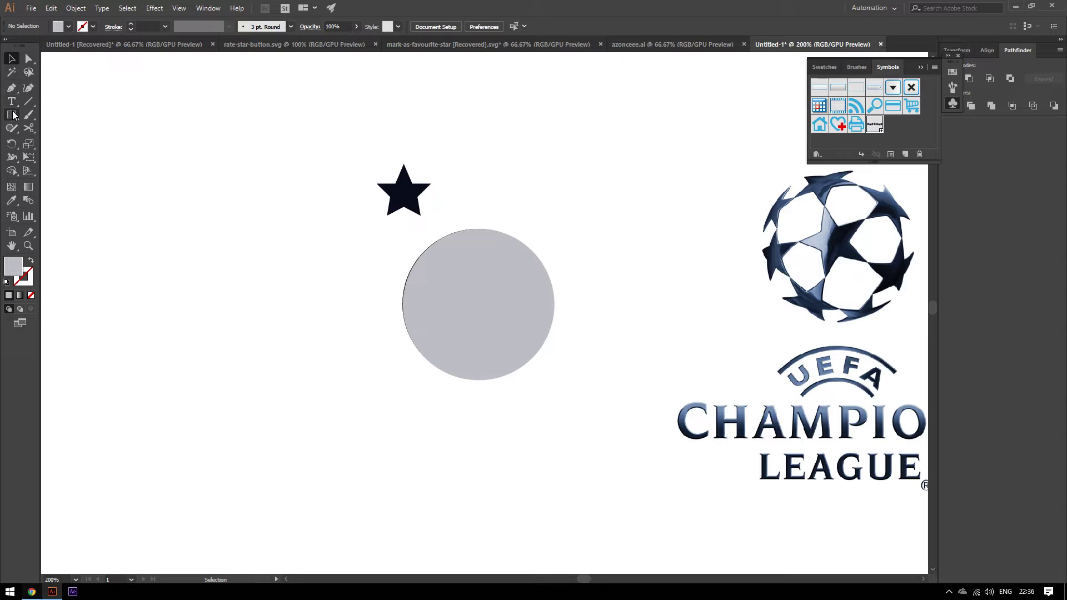
{"action": "left_click", "coordinate": [11, 115]}
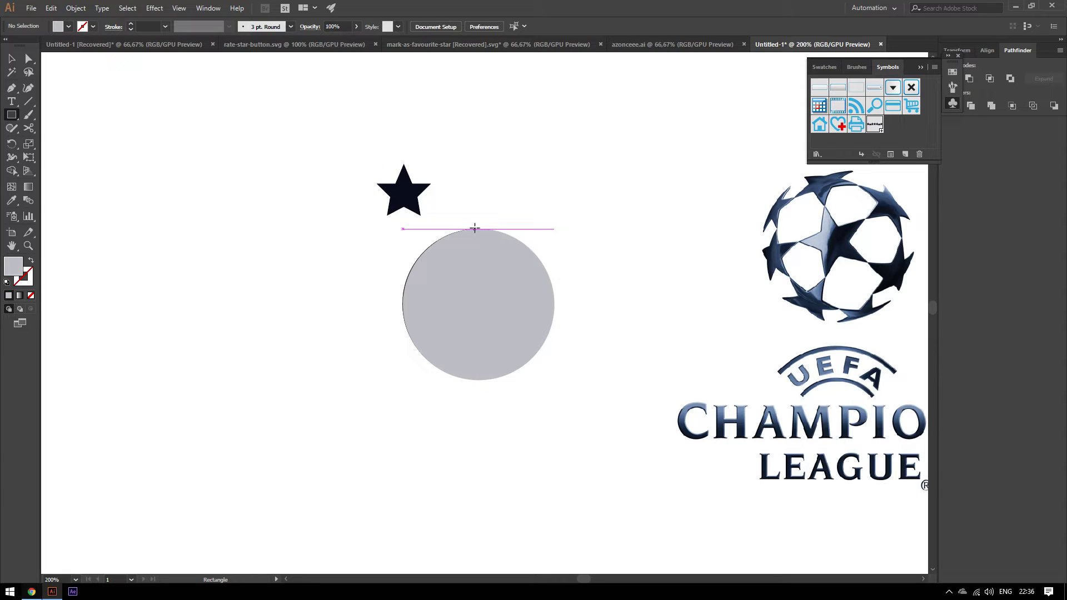
{"action": "left_click_drag", "start_coordinate": [470, 255], "coordinate": [251, 255]}
{"action": "left_click", "coordinate": [196, 143], "text": "ctrl"}
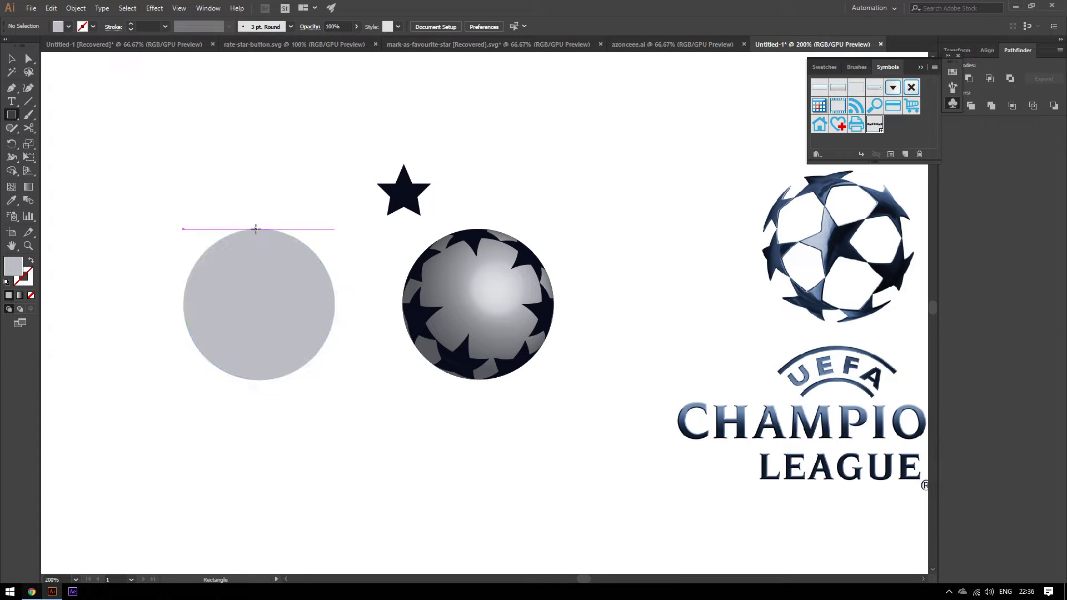
Step: Cut off the circle's left half with a rectangle and Minus Front, placing it over the ball's right
{"action": "left_click_drag", "start_coordinate": [260, 228], "coordinate": [131, 450]}
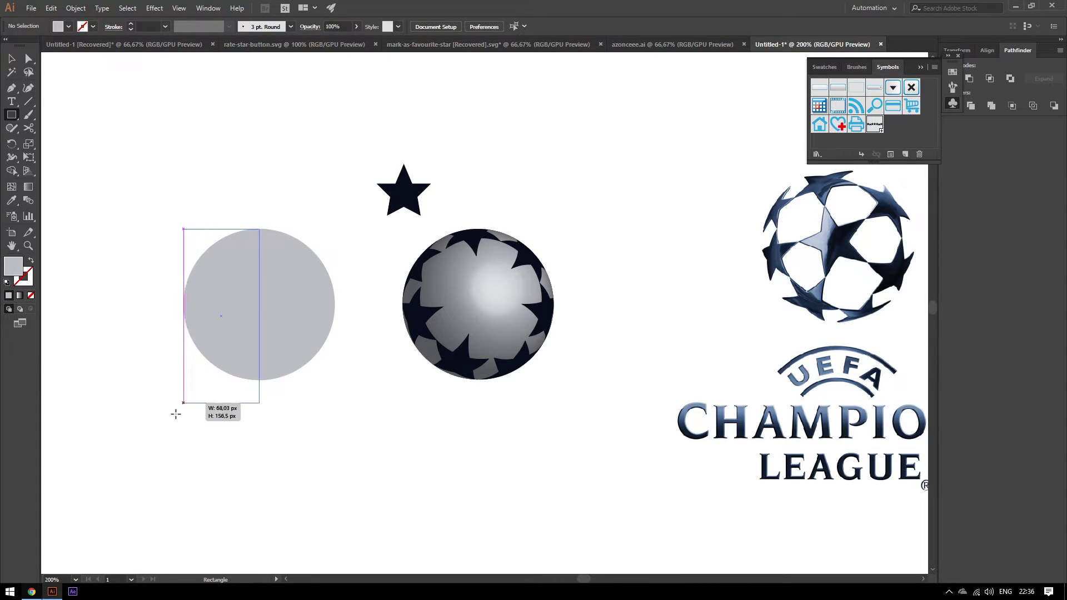
{"action": "key", "text": "ctrl+shift+a"}
{"action": "left_click", "coordinate": [215, 324]}
{"action": "left_click", "coordinate": [310, 303], "text": "shift"}
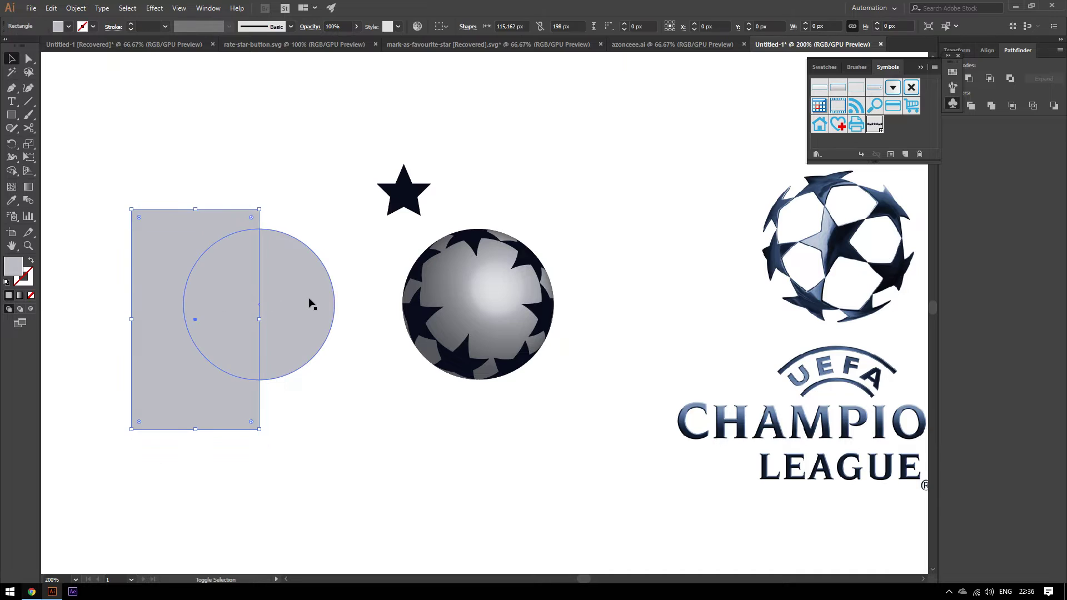
{"action": "left_click", "coordinate": [970, 78]}
{"action": "left_click", "coordinate": [297, 201]}
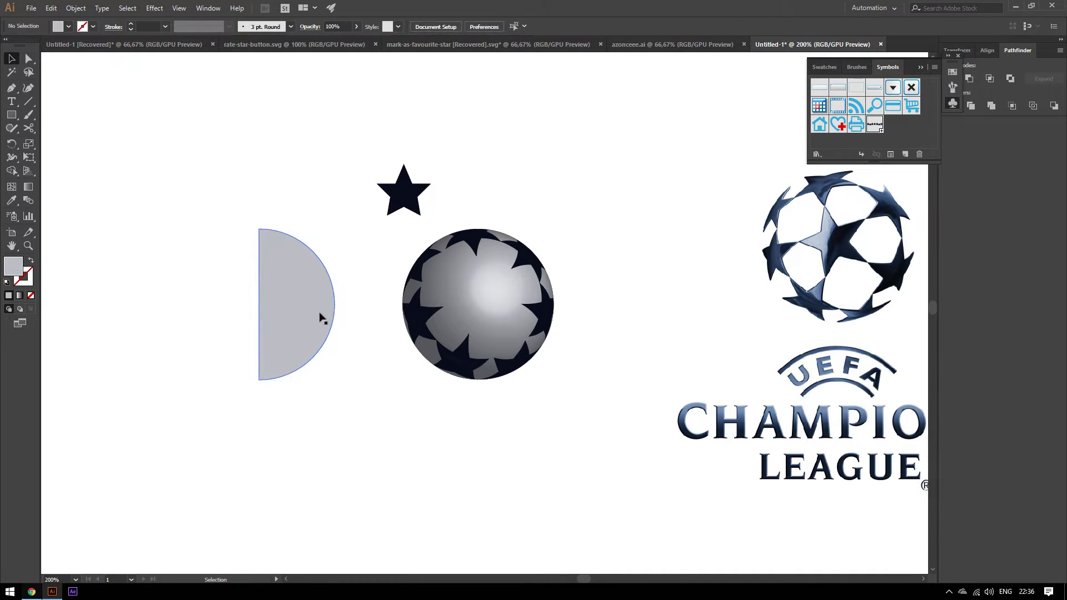
{"action": "left_click_drag", "start_coordinate": [320, 316], "coordinate": [538, 319]}
Step: Save the spare single star as a new symbol named 'Tek Yildiz'
{"action": "left_click", "coordinate": [600, 301]}
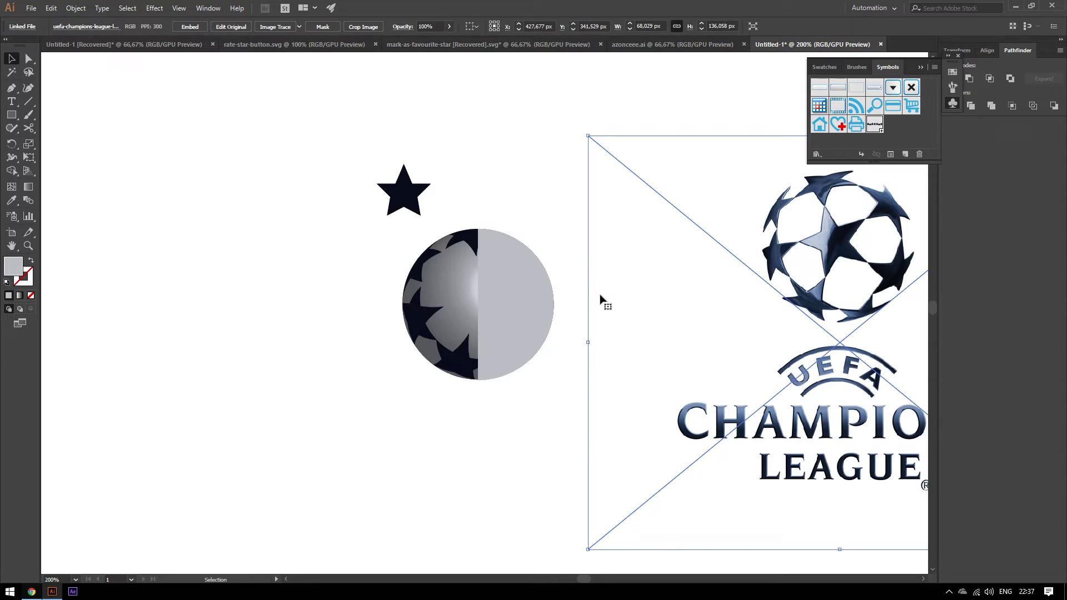
{"action": "left_click", "coordinate": [452, 172]}
{"action": "left_click_drag", "start_coordinate": [405, 190], "coordinate": [812, 138]}
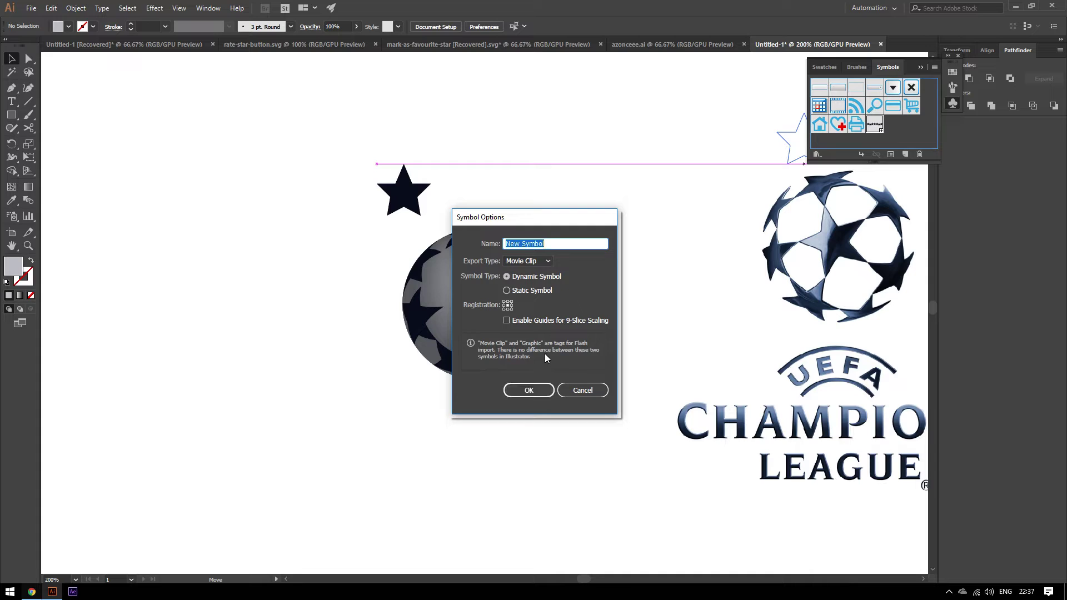
{"action": "type", "text": "Tek Yildiz"}
{"action": "key", "text": "Return"}
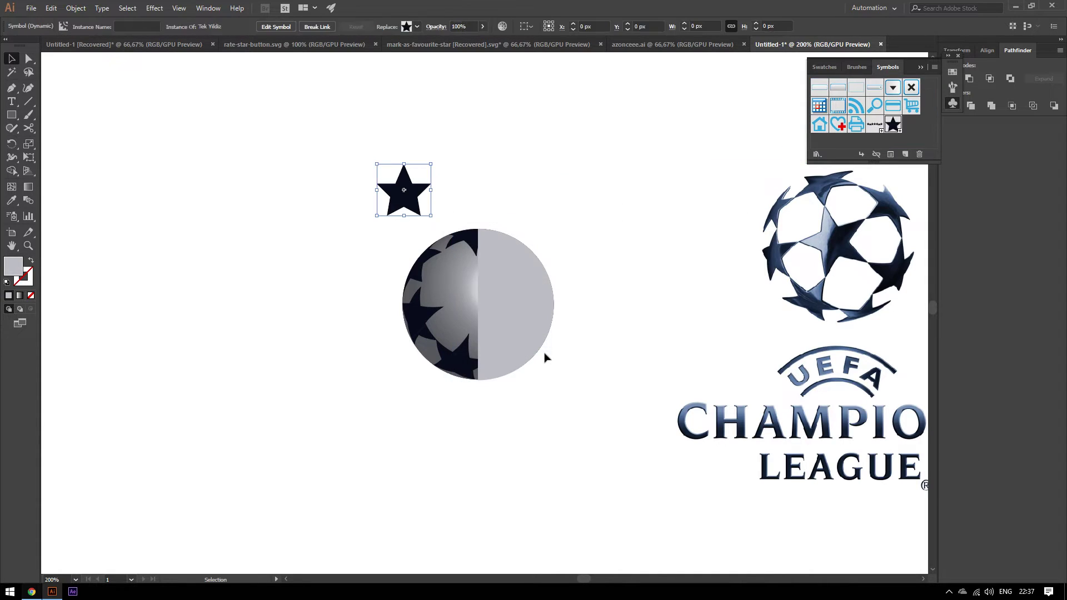
Step: Select the grey half-circle on the ball for 3D effects
{"action": "left_click", "coordinate": [365, 283]}
{"action": "left_click", "coordinate": [514, 289]}
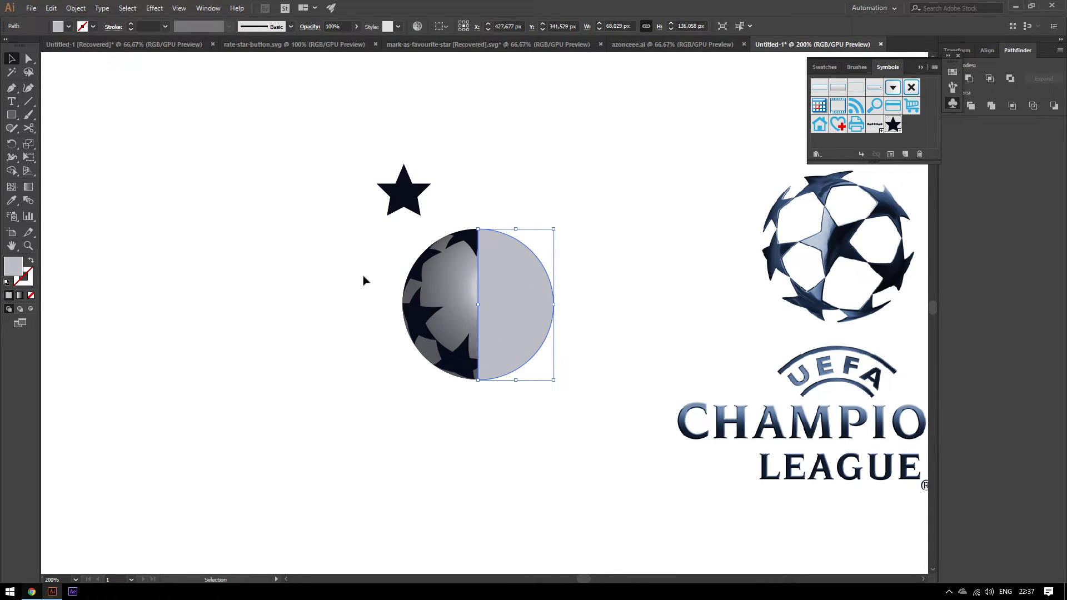
{"action": "left_click", "coordinate": [163, 10]}
{"action": "mouse_move", "coordinate": [164, 71]}
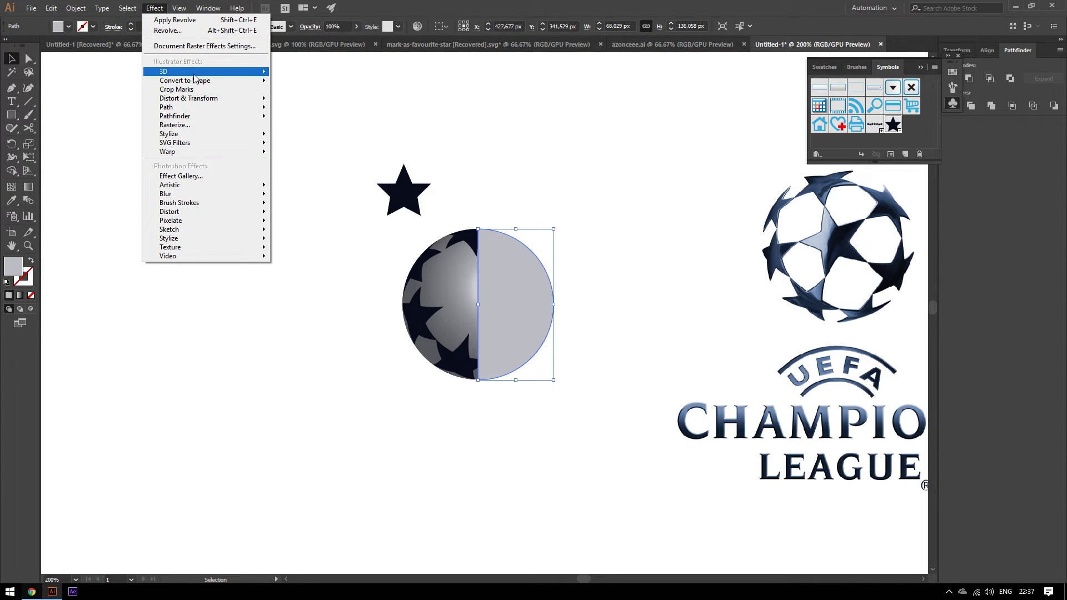
Step: Revolve the half-circle with preview on, all three rotation angles at 0° and a Wireframe surface
{"action": "left_click", "coordinate": [322, 87]}
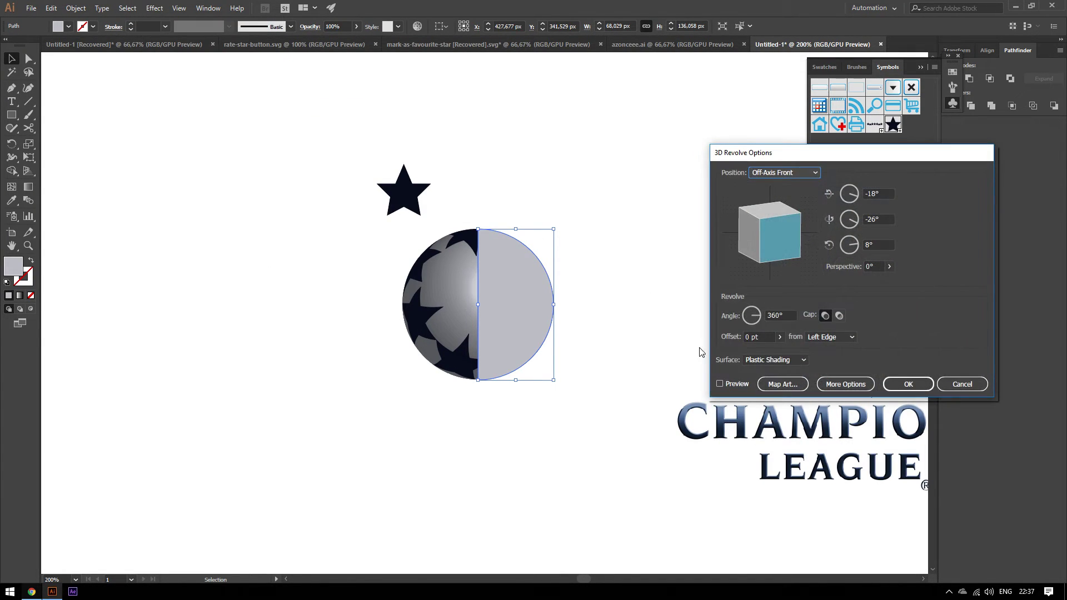
{"action": "left_click", "coordinate": [729, 383]}
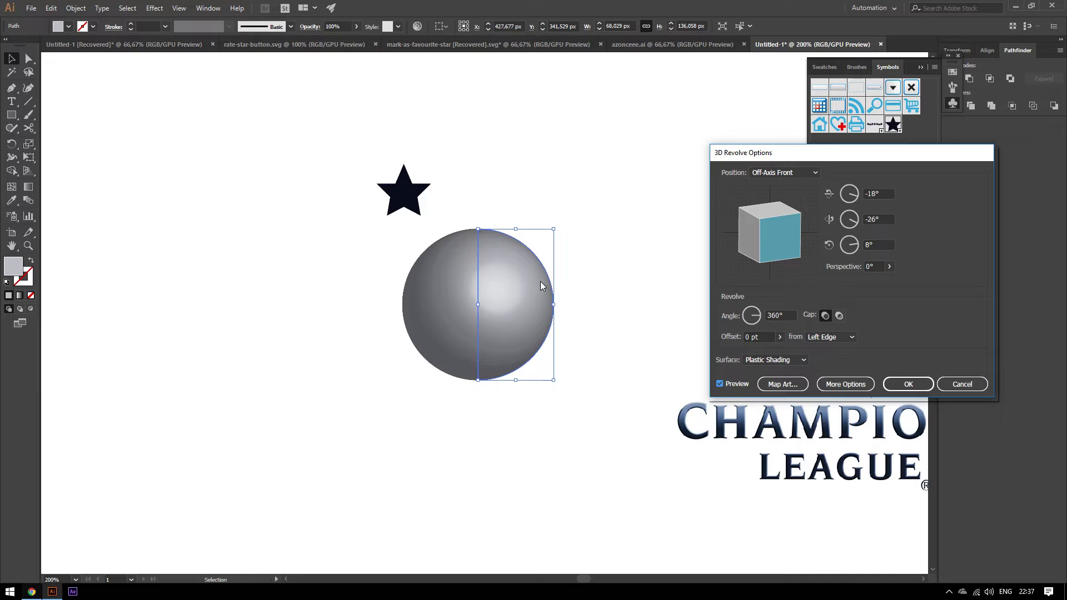
{"action": "key", "text": "Tab"}
{"action": "type", "text": "0"}
{"action": "key", "text": "Tab"}
{"action": "type", "text": "0"}
{"action": "key", "text": "Tab"}
{"action": "type", "text": "0"}
{"action": "key", "text": "Tab"}
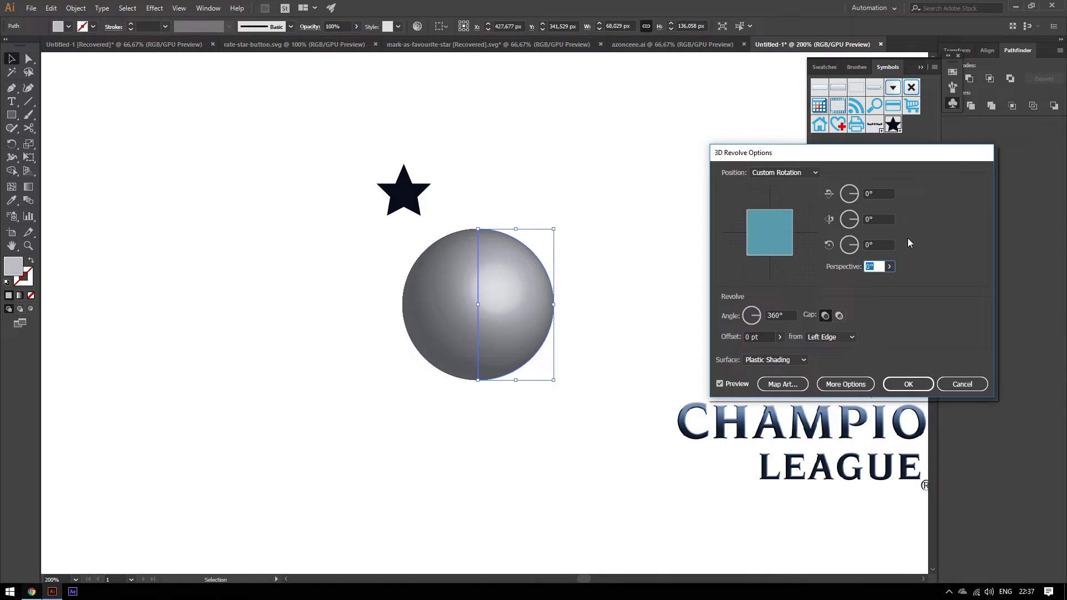
{"action": "key", "text": "shift+Tab"}
{"action": "key", "text": "shift+Tab"}
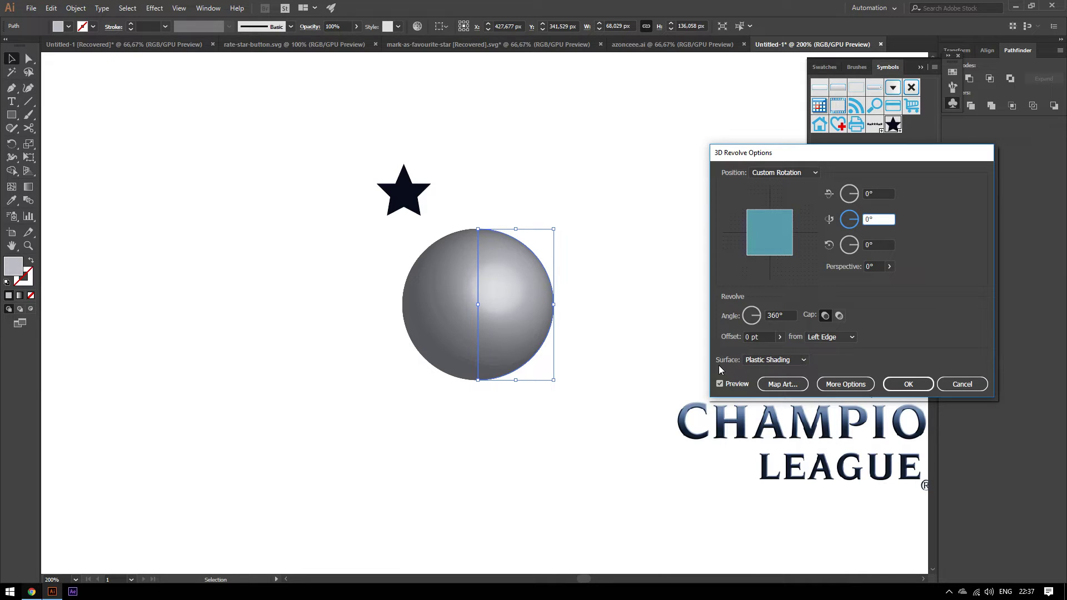
{"action": "left_click", "coordinate": [751, 361]}
{"action": "left_click", "coordinate": [759, 374]}
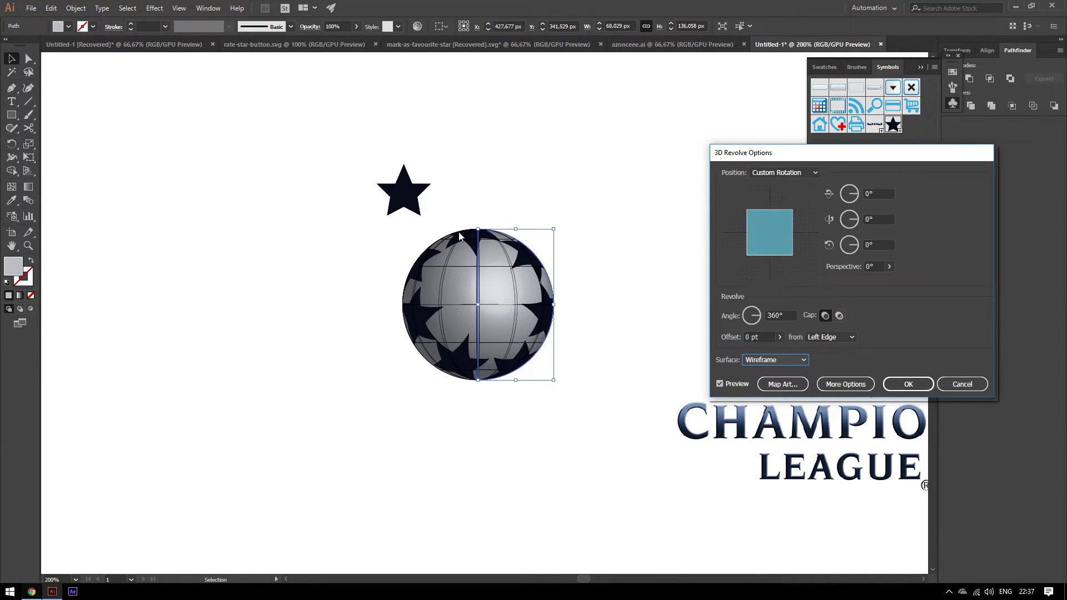
Step: Map the Tek Yildiz symbol onto the sphere, resize it, tilt it about 20°, and enlarge the preview
{"action": "left_click", "coordinate": [784, 384]}
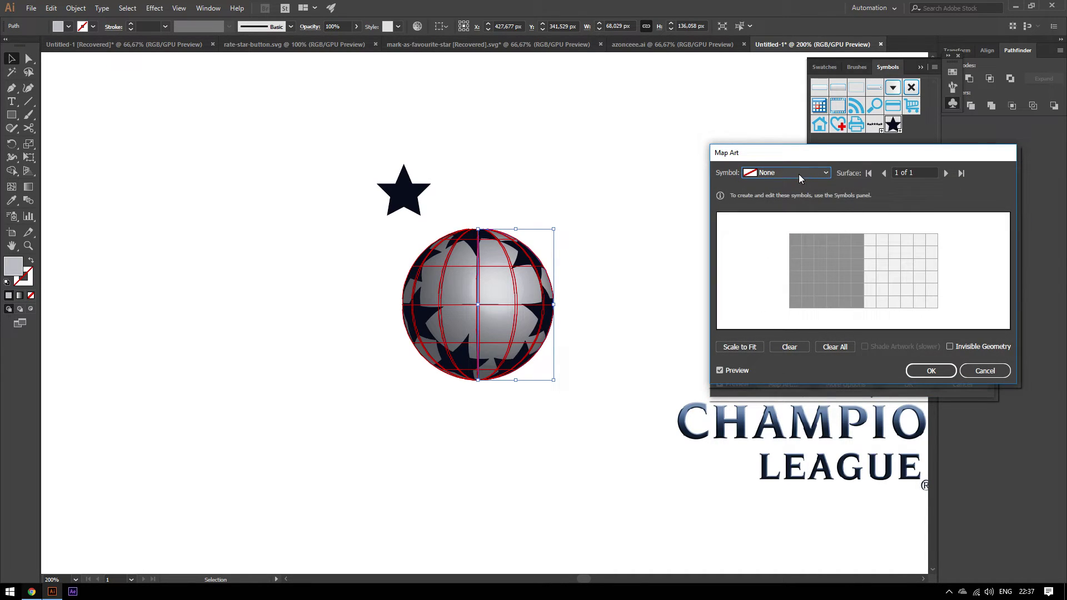
{"action": "left_click", "coordinate": [798, 175]}
{"action": "left_click", "coordinate": [786, 392]}
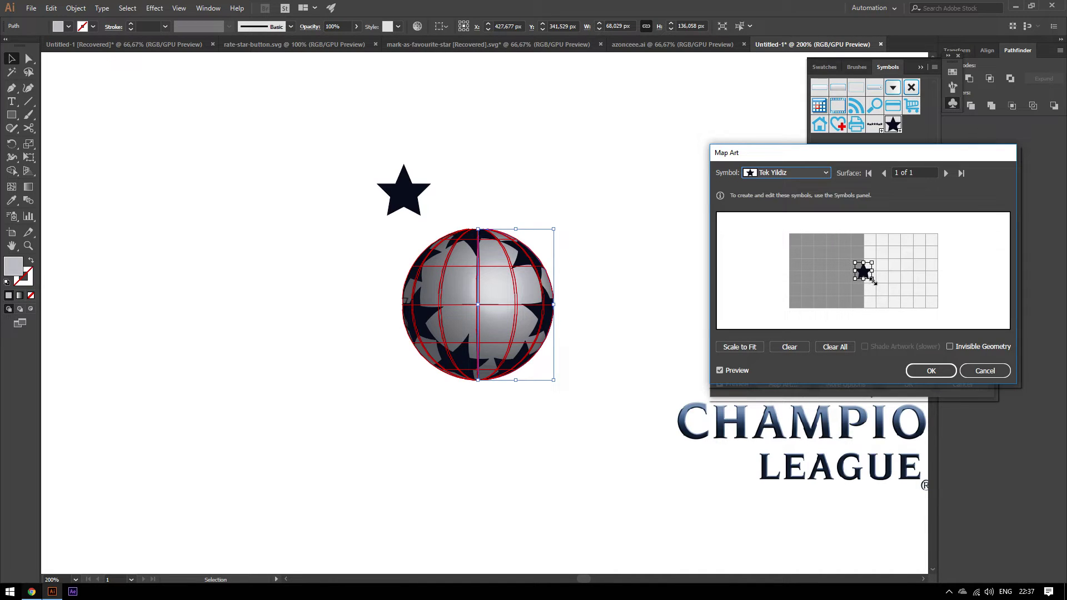
{"action": "mouse_move", "coordinate": [874, 282]}
{"action": "left_mouse_down"}
{"action": "mouse_move", "coordinate": [895, 314]}
{"action": "mouse_move", "coordinate": [904, 277]}
{"action": "left_mouse_up"}
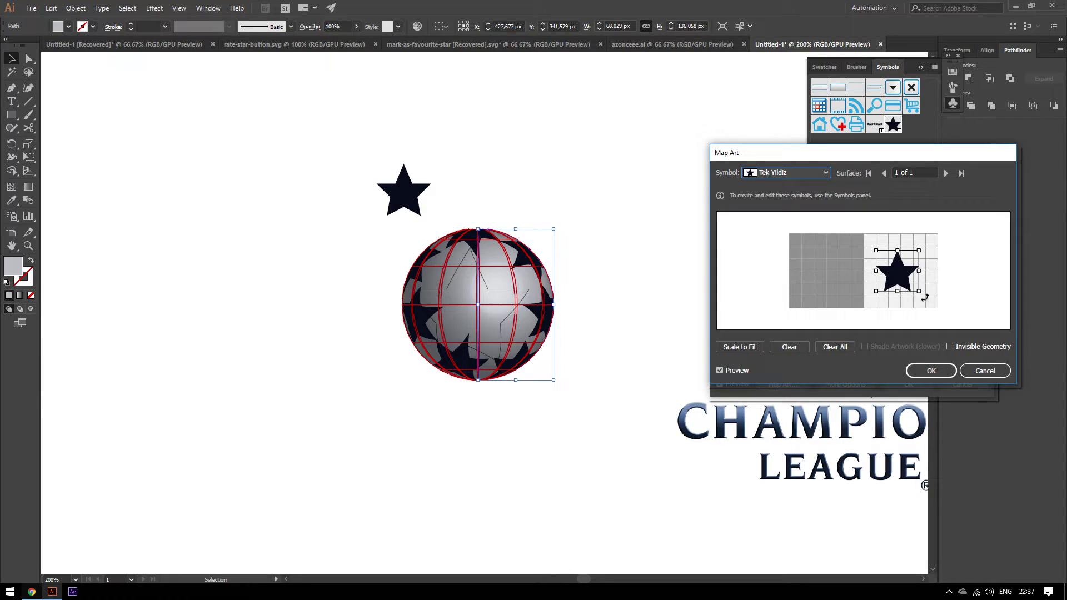
{"action": "left_click_drag", "start_coordinate": [919, 290], "coordinate": [905, 269]}
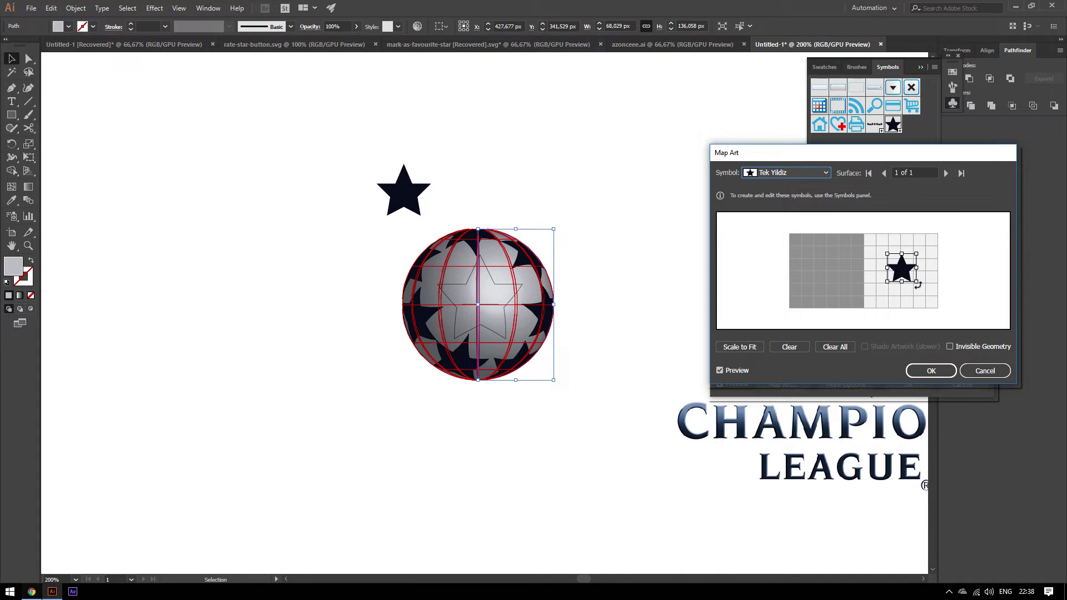
{"action": "left_click_drag", "start_coordinate": [920, 285], "coordinate": [905, 270]}
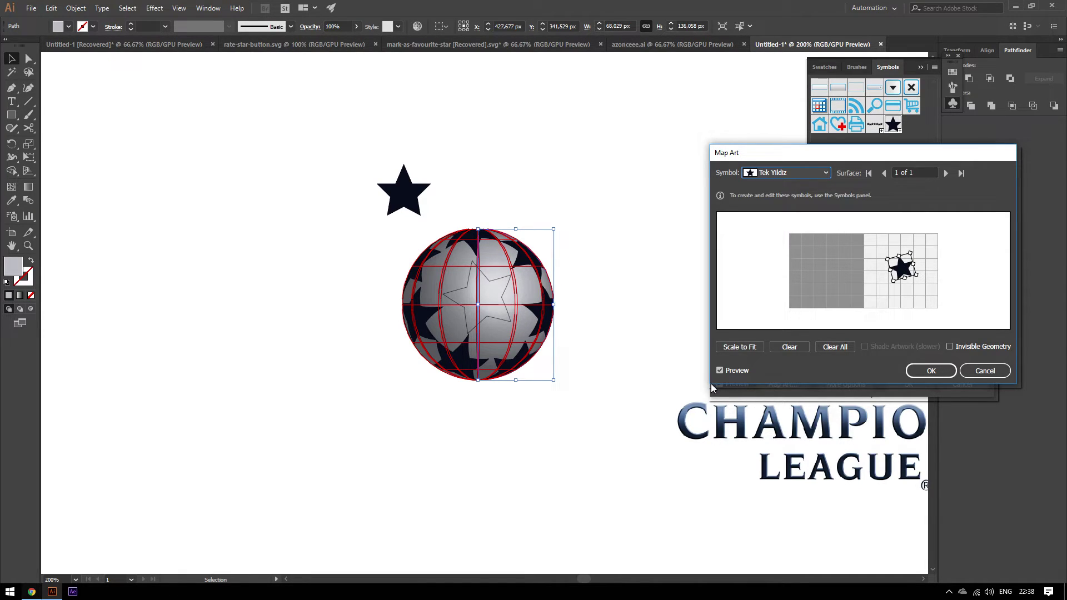
{"action": "left_click_drag", "start_coordinate": [712, 385], "coordinate": [604, 470]}
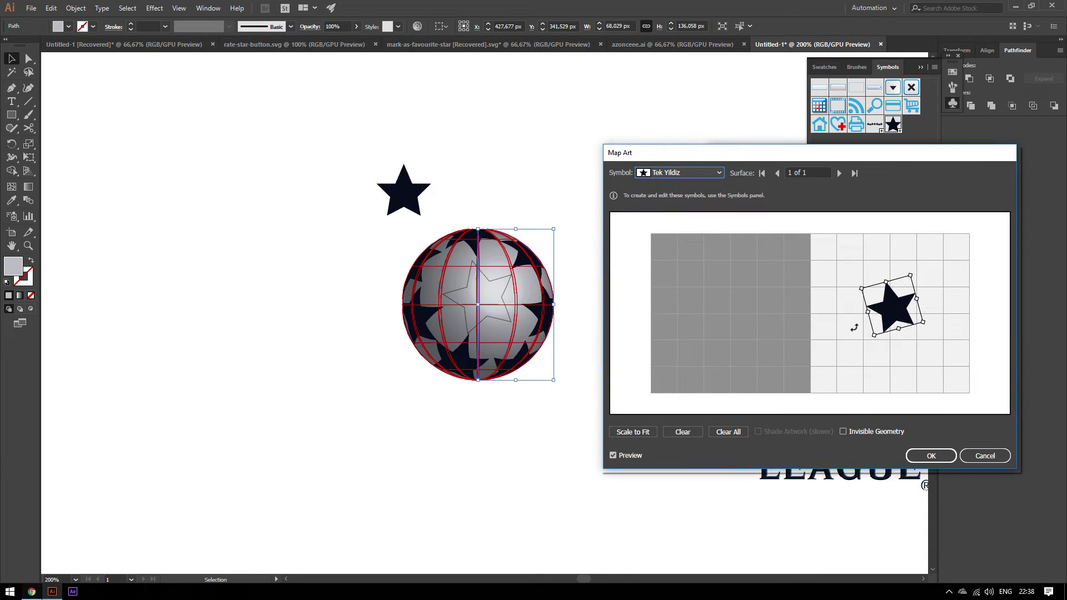
Step: Rotate the mapped star further clockwise, shrink it slightly, and nudge it up and left
{"action": "left_click_drag", "start_coordinate": [854, 328], "coordinate": [929, 330]}
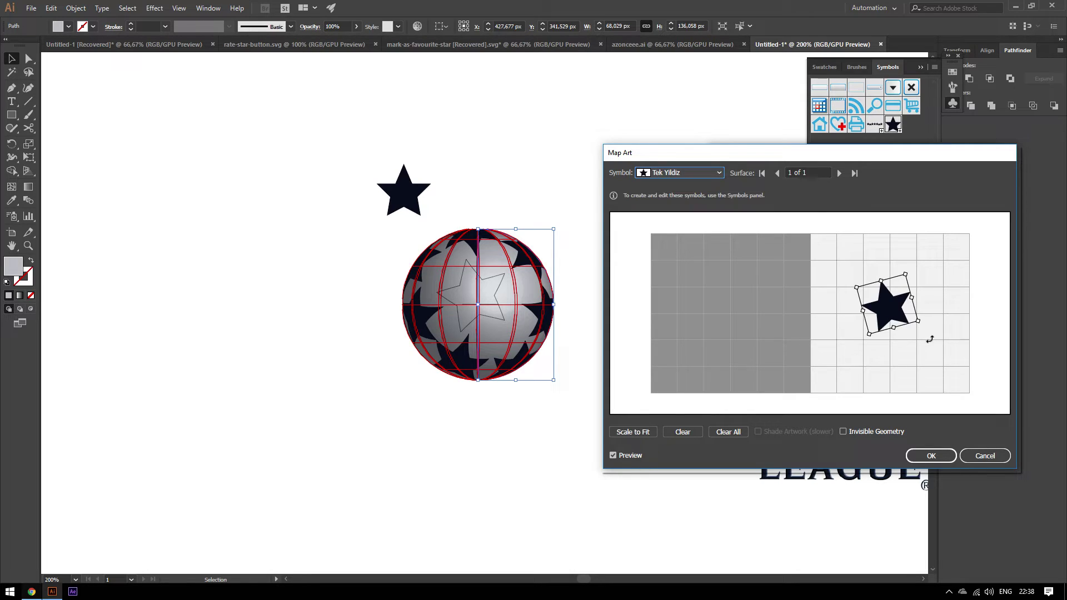
{"action": "left_click_drag", "start_coordinate": [923, 323], "coordinate": [934, 309]}
{"action": "left_click_drag", "start_coordinate": [933, 309], "coordinate": [931, 322]}
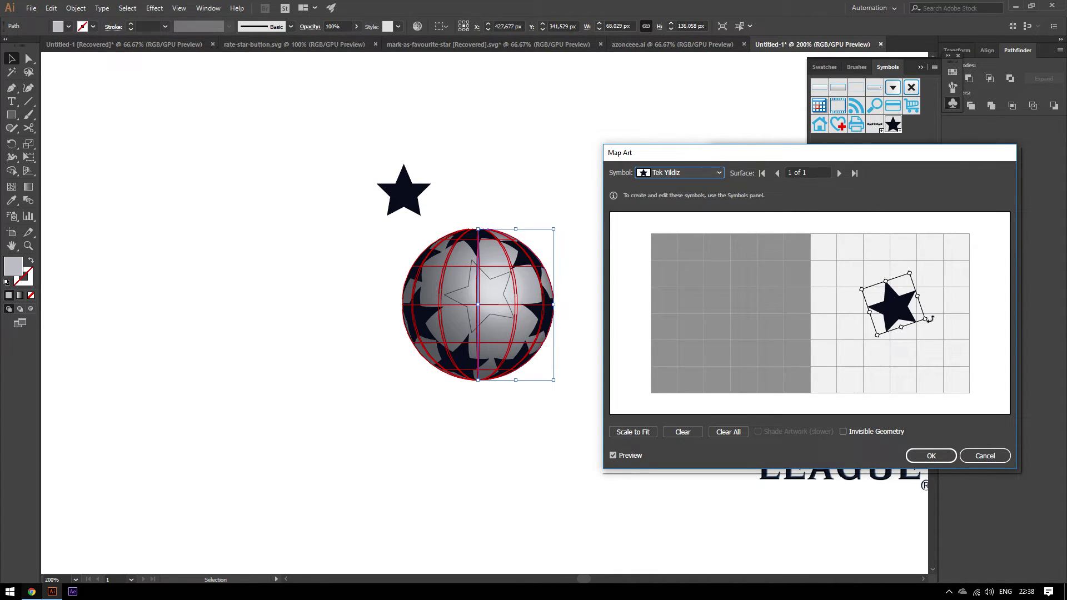
{"action": "mouse_move", "coordinate": [925, 320]}
{"action": "left_mouse_down"}
{"action": "mouse_move", "coordinate": [905, 315]}
{"action": "mouse_move", "coordinate": [934, 316]}
{"action": "mouse_move", "coordinate": [901, 306]}
{"action": "left_mouse_up"}
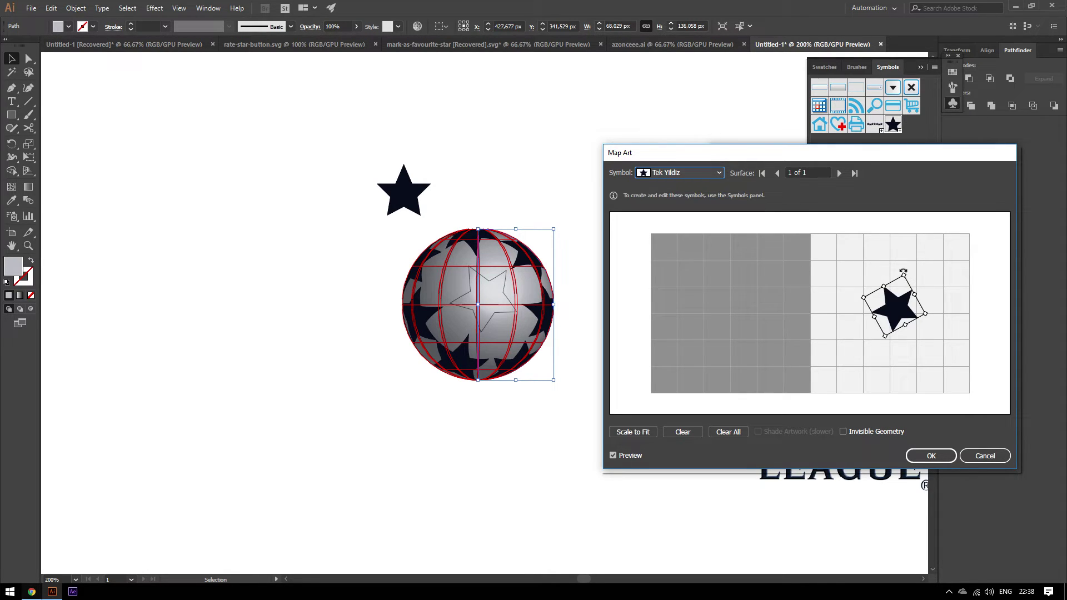
{"action": "left_click_drag", "start_coordinate": [903, 271], "coordinate": [907, 269]}
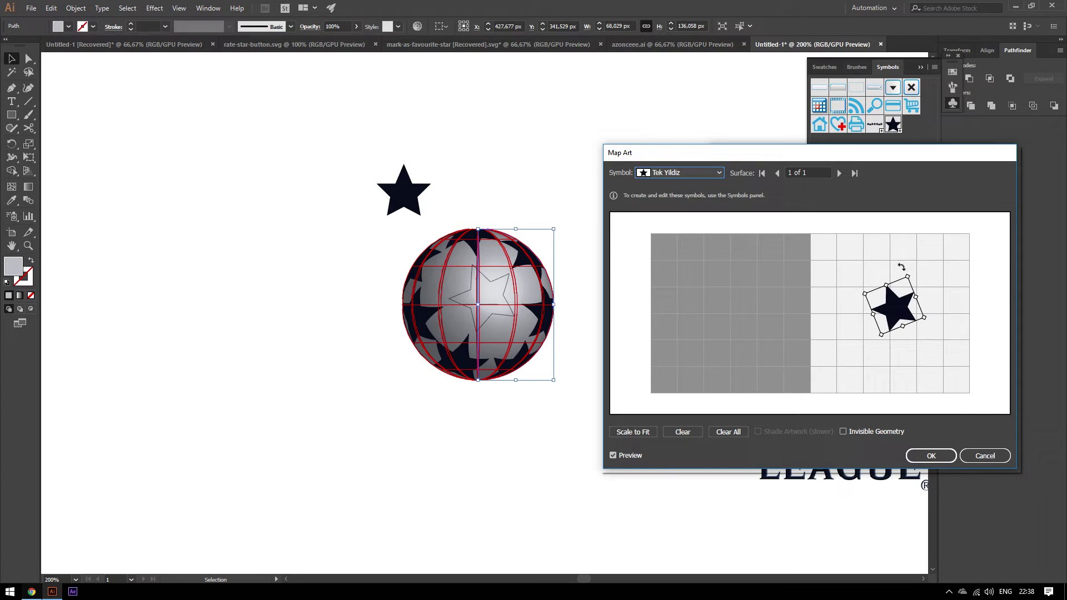
{"action": "left_click_drag", "start_coordinate": [911, 270], "coordinate": [913, 272]}
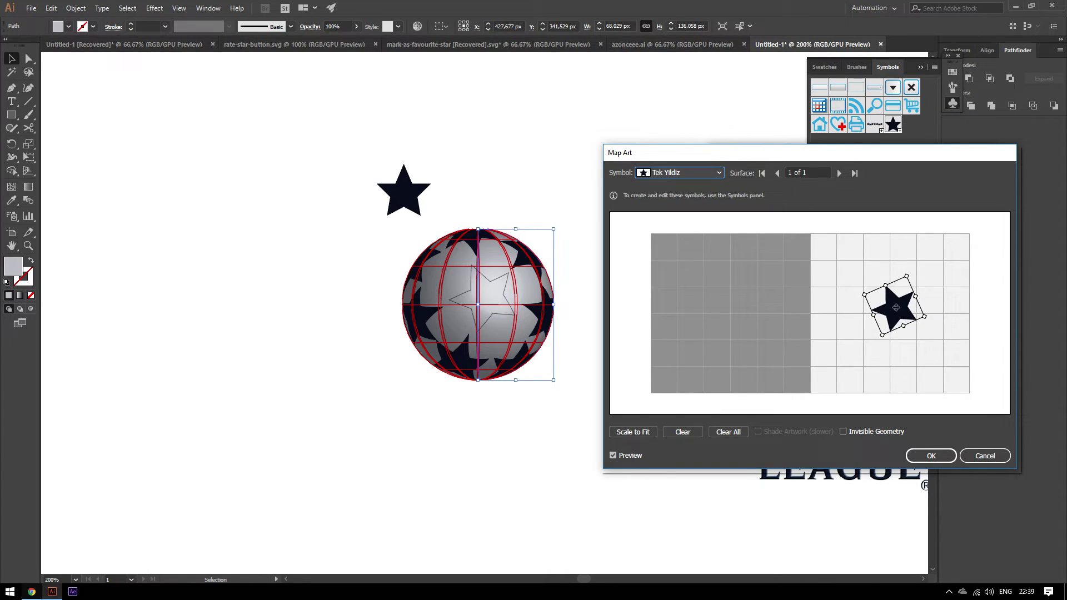
{"action": "left_click_drag", "start_coordinate": [896, 307], "coordinate": [901, 304]}
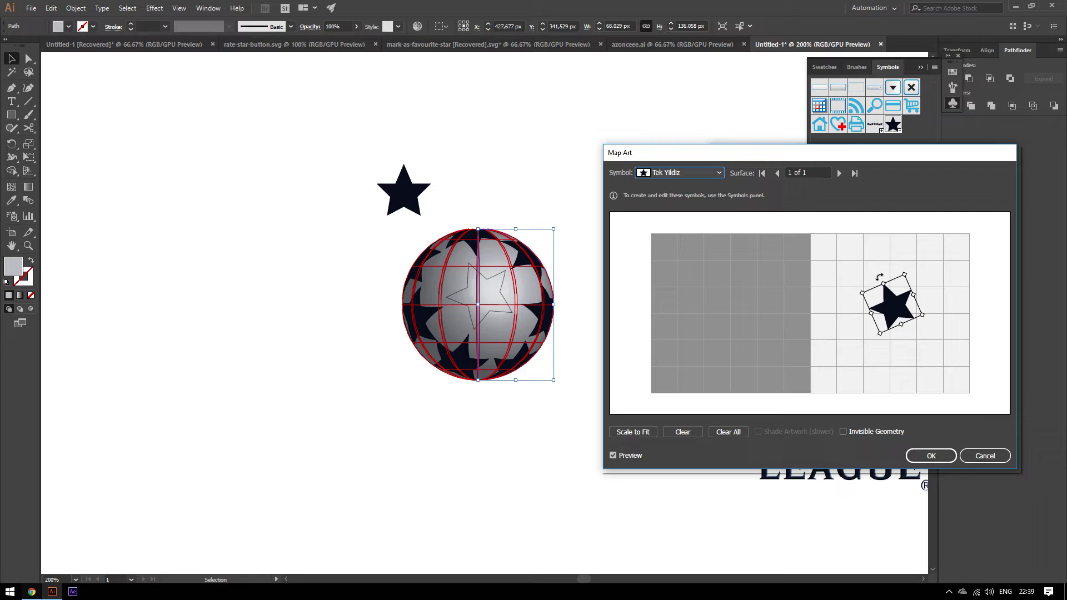
Step: Shorten, rotate, shrink and shift the mapped star left, then accept the Map Art placement
{"action": "left_click_drag", "start_coordinate": [882, 282], "coordinate": [886, 289]}
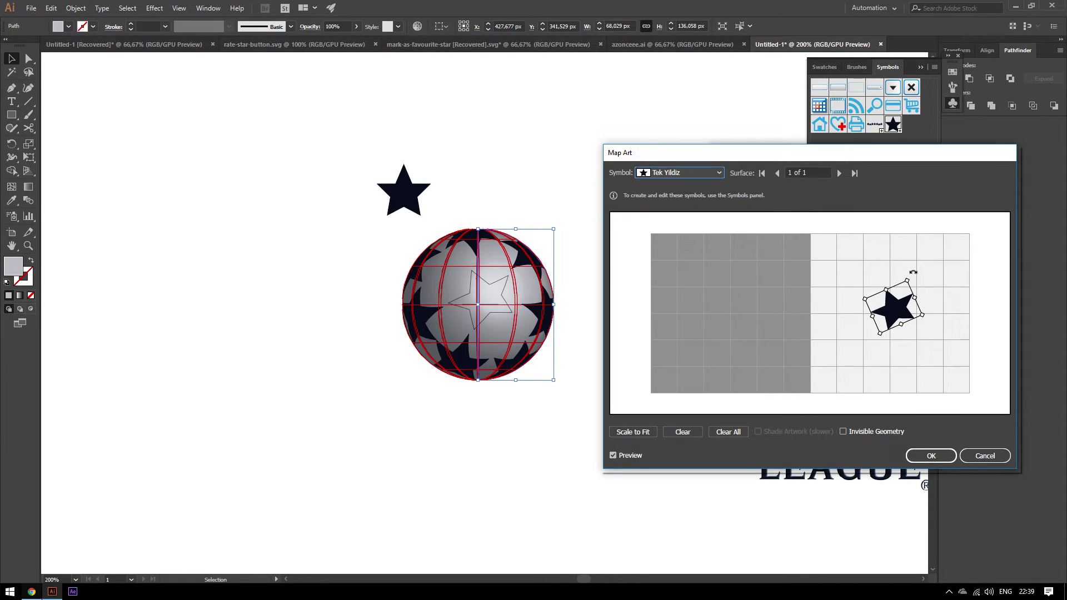
{"action": "left_click_drag", "start_coordinate": [904, 294], "coordinate": [908, 272]}
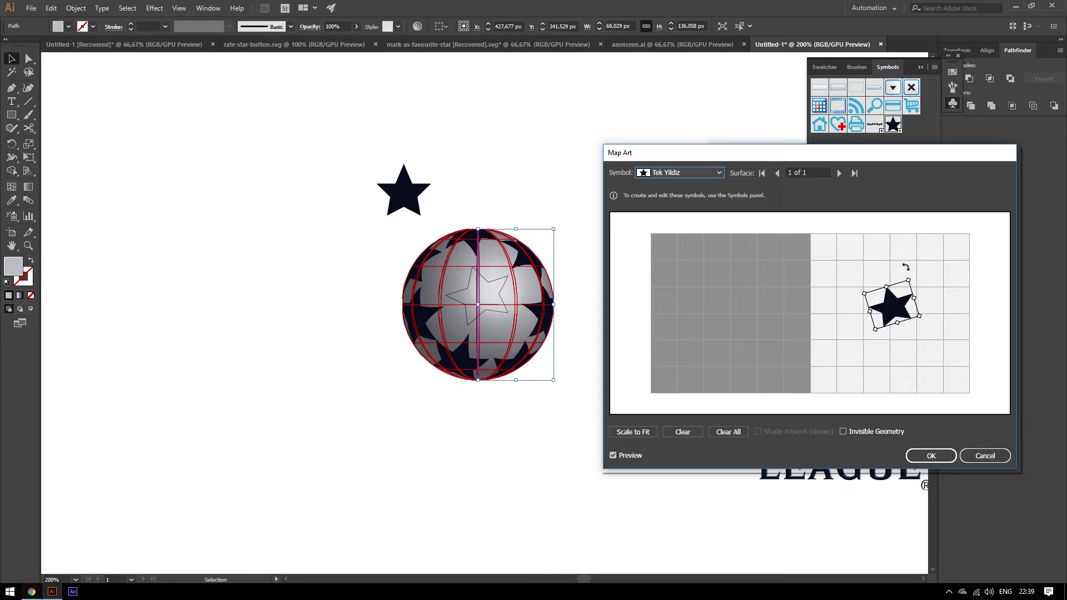
{"action": "left_click_drag", "start_coordinate": [912, 273], "coordinate": [906, 271]}
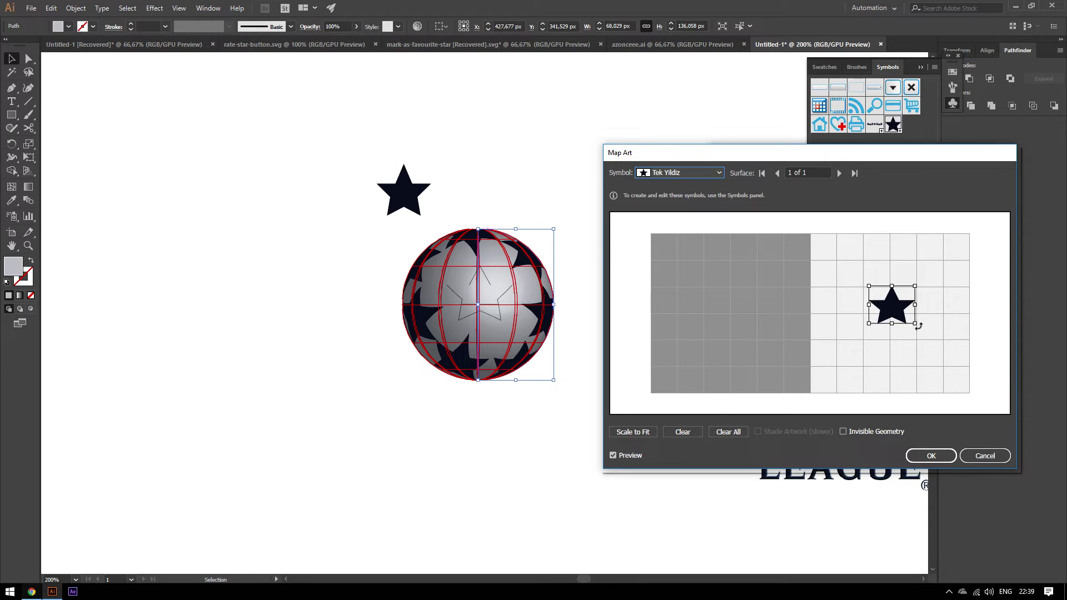
{"action": "left_click_drag", "start_coordinate": [918, 326], "coordinate": [925, 321]}
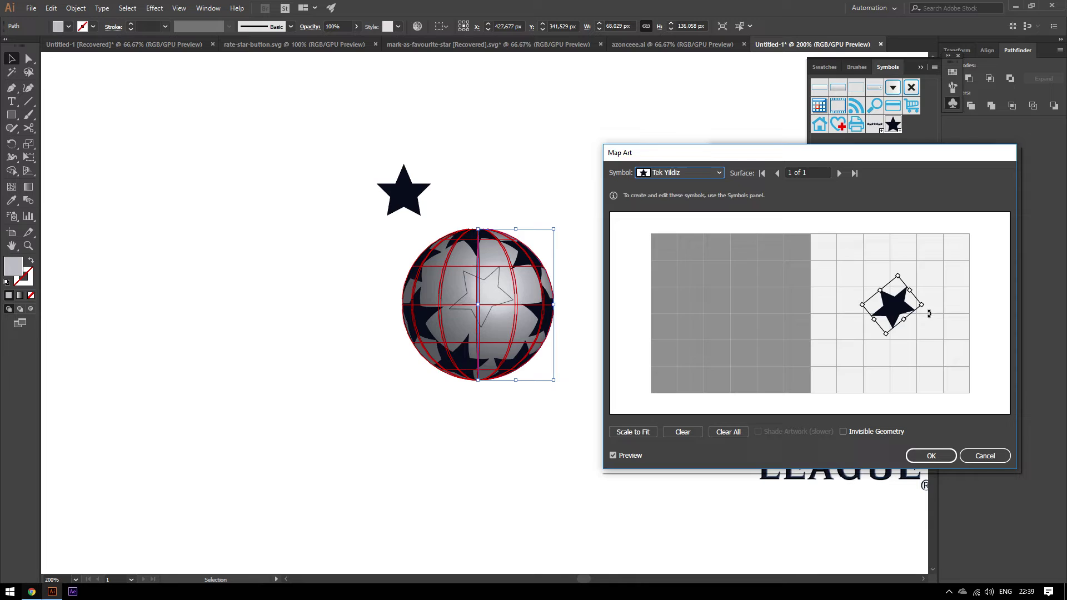
{"action": "left_click_drag", "start_coordinate": [925, 305], "coordinate": [902, 274]}
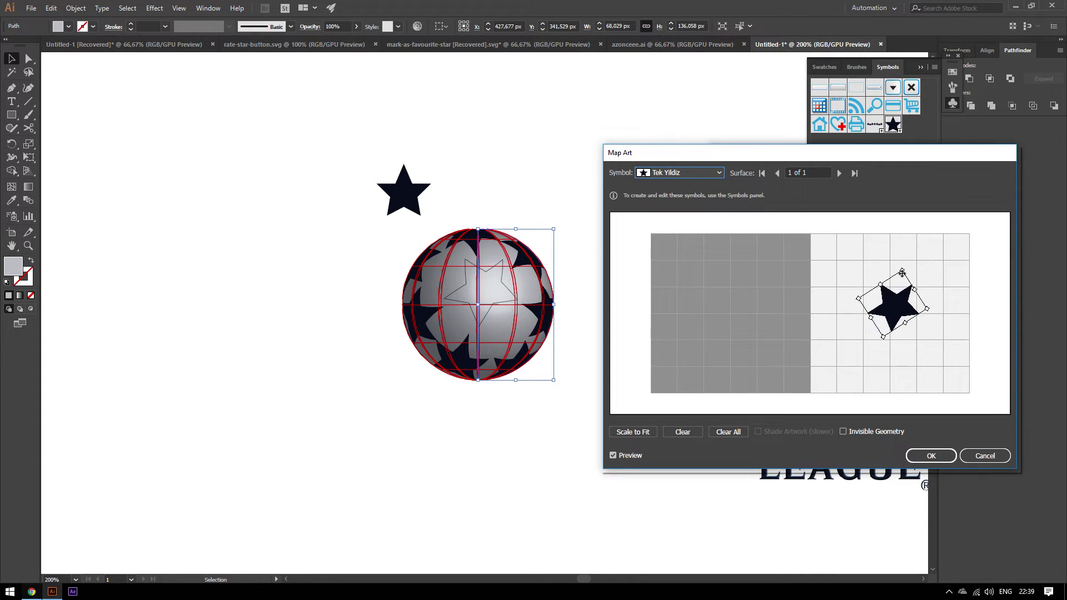
{"action": "left_click_drag", "start_coordinate": [873, 321], "coordinate": [938, 314]}
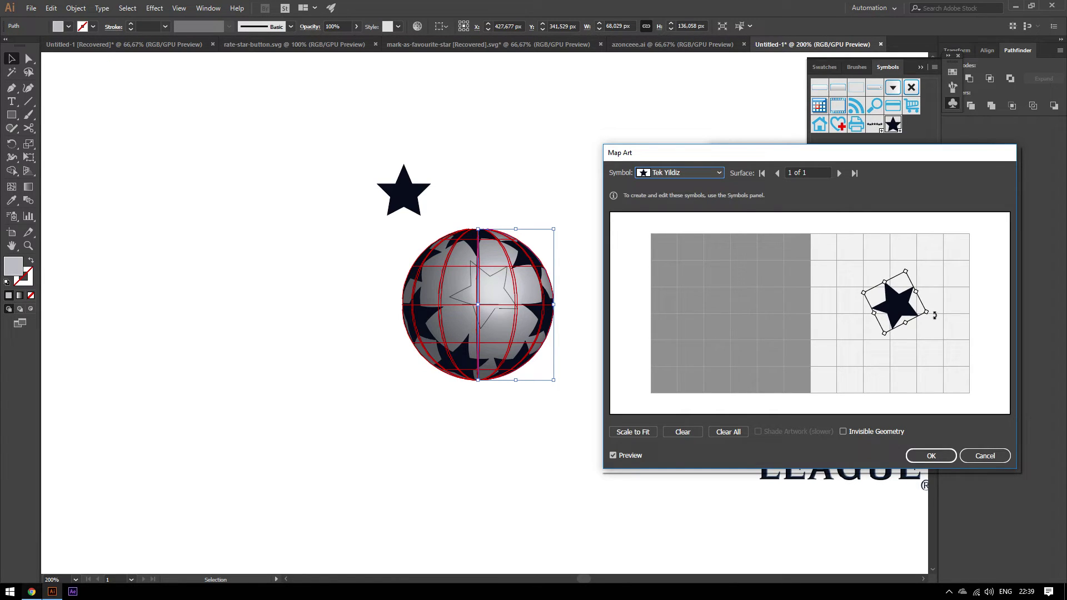
{"action": "mouse_move", "coordinate": [923, 307]}
{"action": "left_mouse_down"}
{"action": "mouse_move", "coordinate": [931, 313]}
{"action": "mouse_move", "coordinate": [902, 310]}
{"action": "left_mouse_up"}
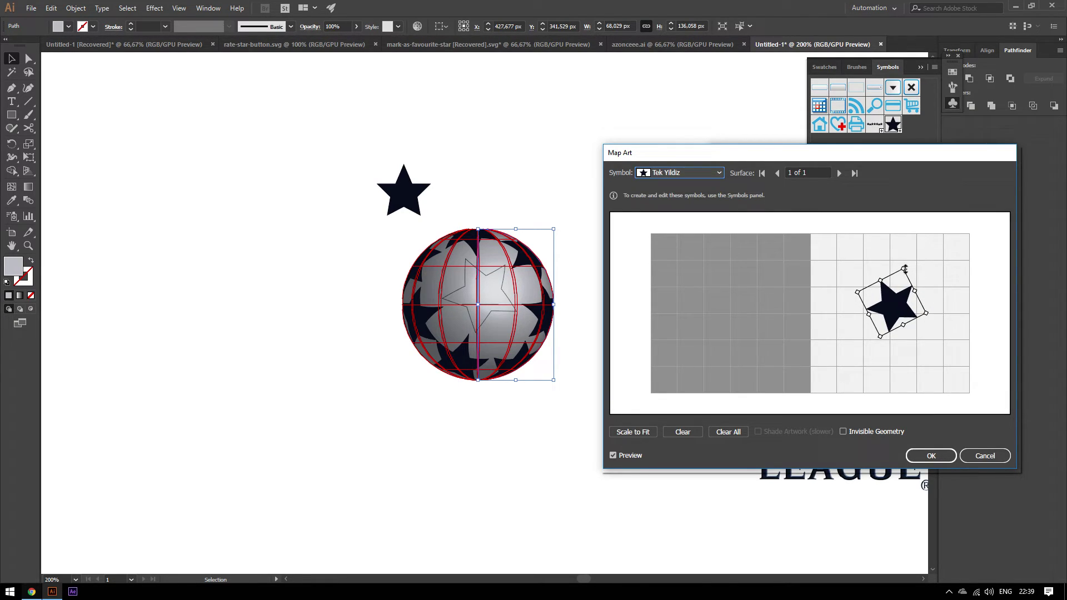
{"action": "left_click_drag", "start_coordinate": [905, 269], "coordinate": [900, 285]}
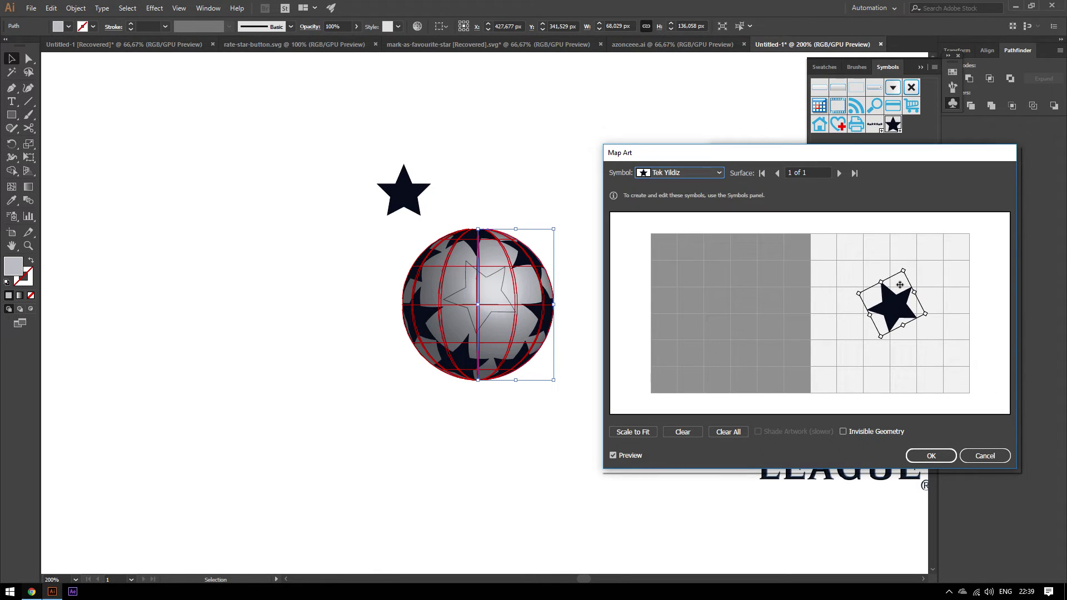
{"action": "left_click", "coordinate": [931, 456]}
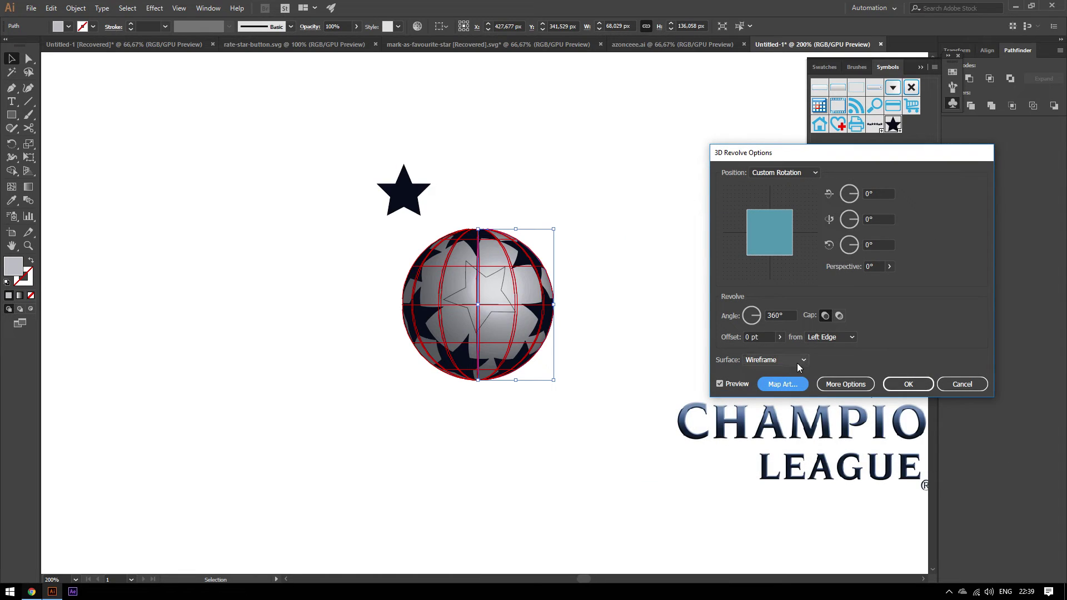
Step: Apply the wireframe revolve and expand the globe's fill and stroke into editable paths
{"action": "left_click", "coordinate": [908, 385]}
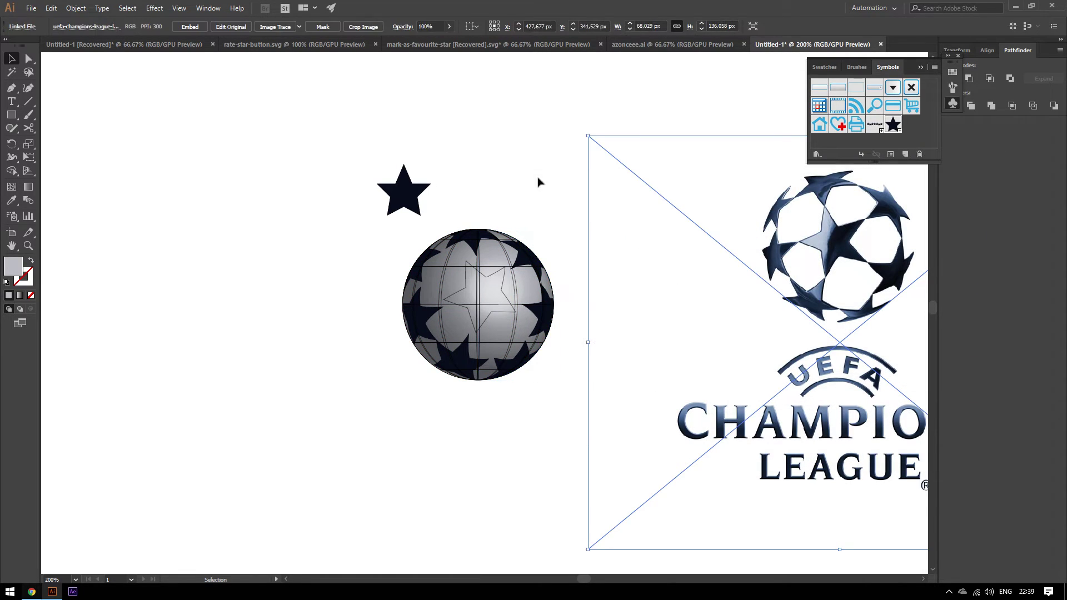
{"action": "left_click", "coordinate": [517, 215]}
{"action": "left_click_drag", "start_coordinate": [518, 215], "coordinate": [569, 189]}
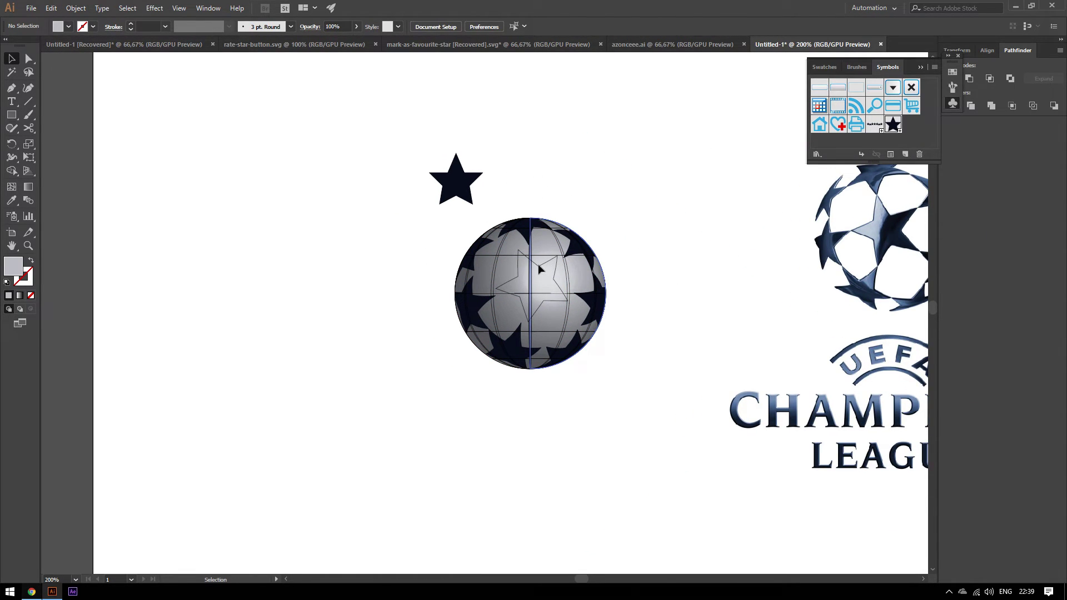
{"action": "left_click_drag", "start_coordinate": [539, 269], "coordinate": [345, 218]}
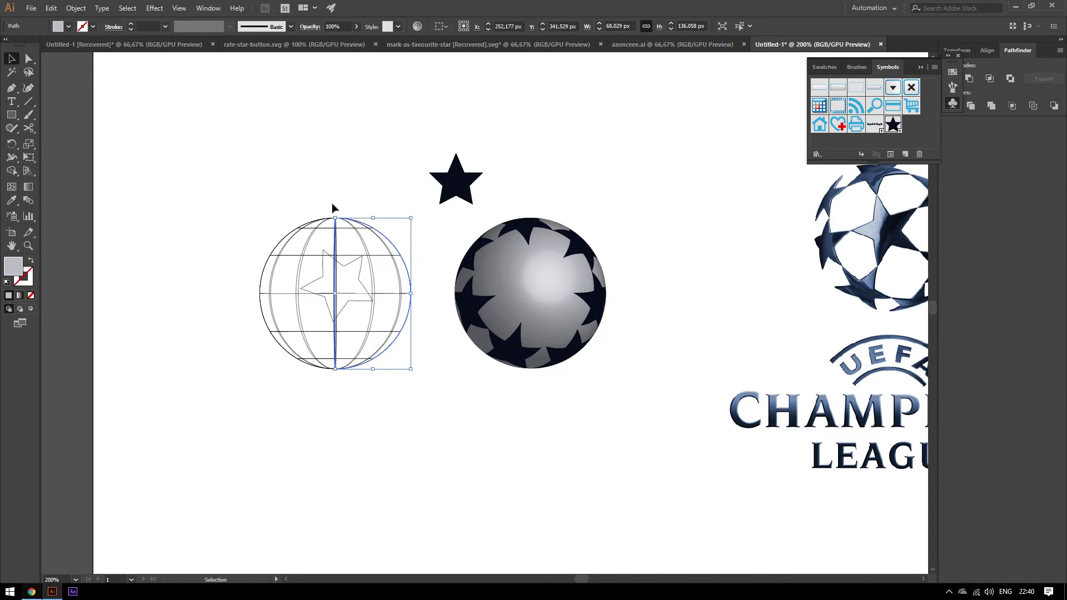
{"action": "left_click", "coordinate": [76, 9]}
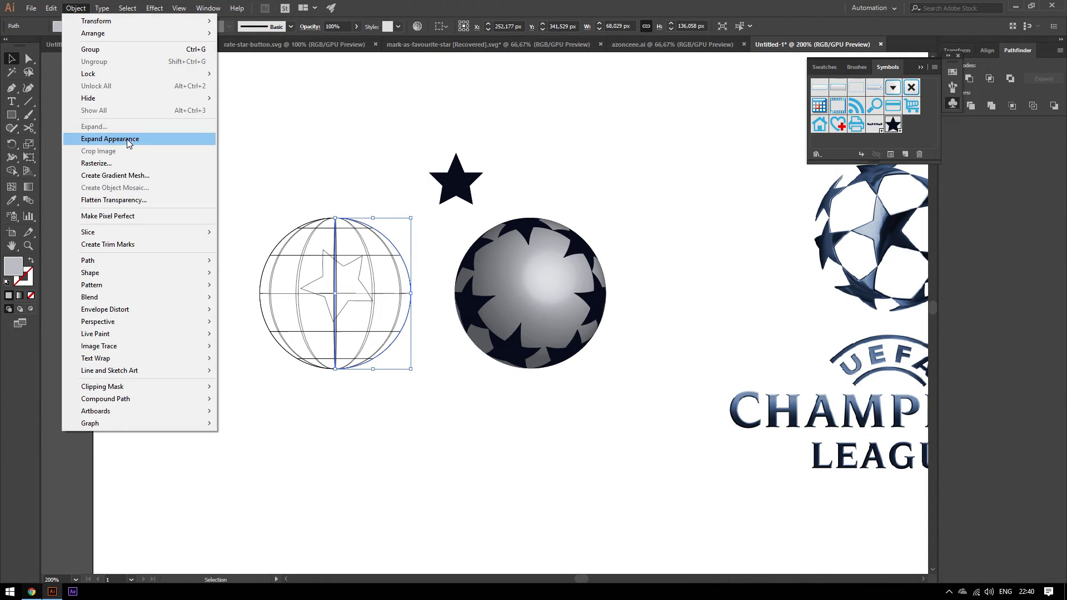
{"action": "left_click", "coordinate": [127, 140]}
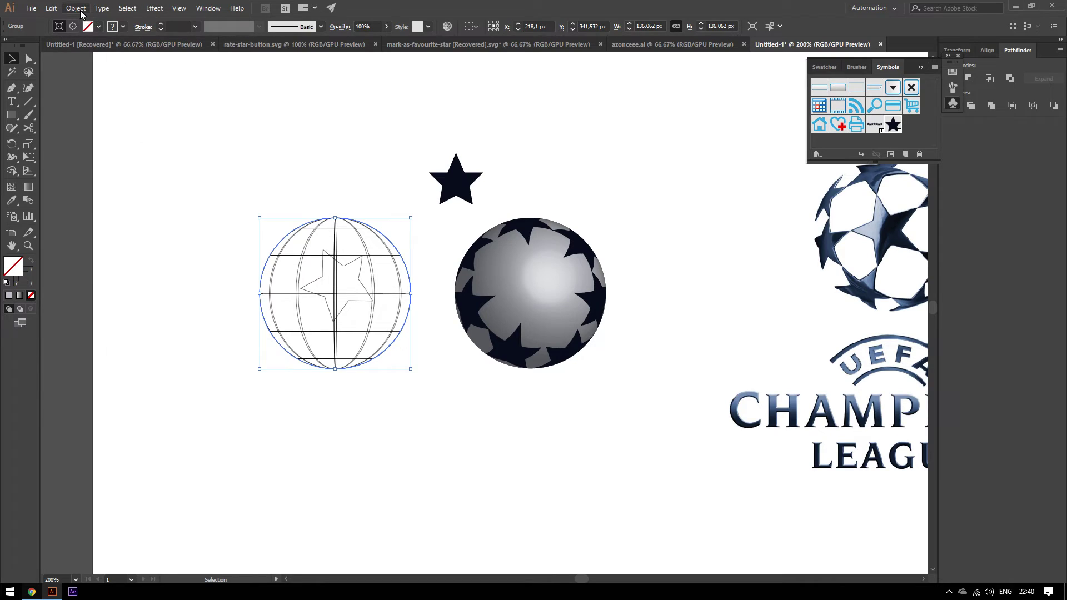
{"action": "left_click", "coordinate": [77, 9]}
{"action": "left_click", "coordinate": [114, 126]}
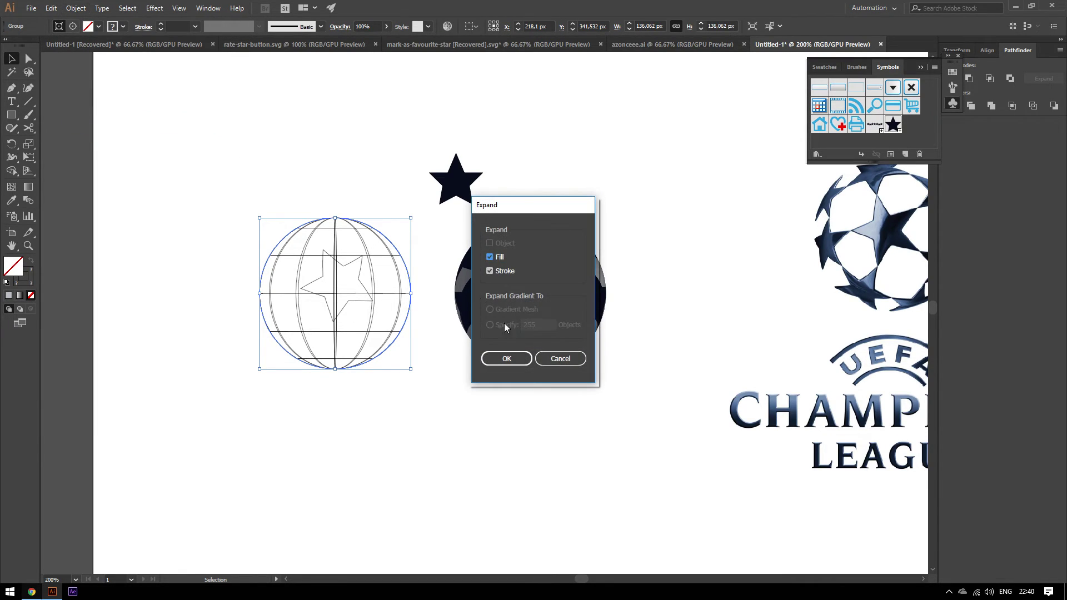
{"action": "left_click", "coordinate": [508, 358]}
Step: Ungroup the expanded globe, move it left and release its clipping mask
{"action": "left_click", "coordinate": [328, 162]}
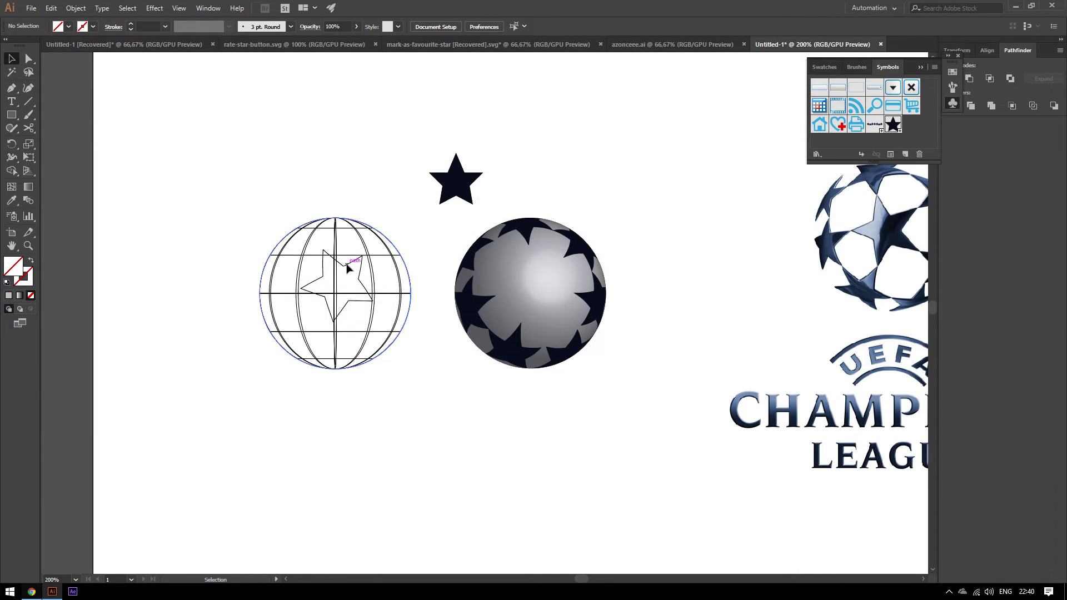
{"action": "right_click", "coordinate": [349, 267]}
{"action": "left_click", "coordinate": [379, 356]}
{"action": "left_click_drag", "start_coordinate": [329, 270], "coordinate": [404, 270]}
{"action": "key", "text": "ctrl+z"}
{"action": "key", "text": "ctrl+z"}
{"action": "key", "text": "ctrl+z"}
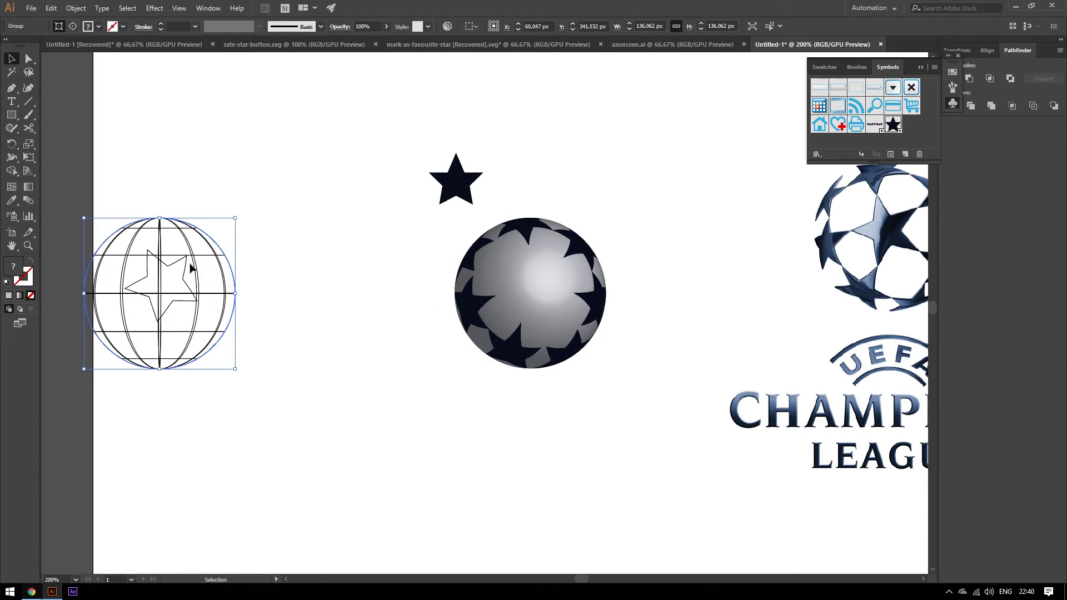
{"action": "key", "text": "ctrl+shift+z"}
{"action": "right_click", "coordinate": [307, 274]}
{"action": "left_click", "coordinate": [345, 348]}
{"action": "left_click", "coordinate": [283, 200]}
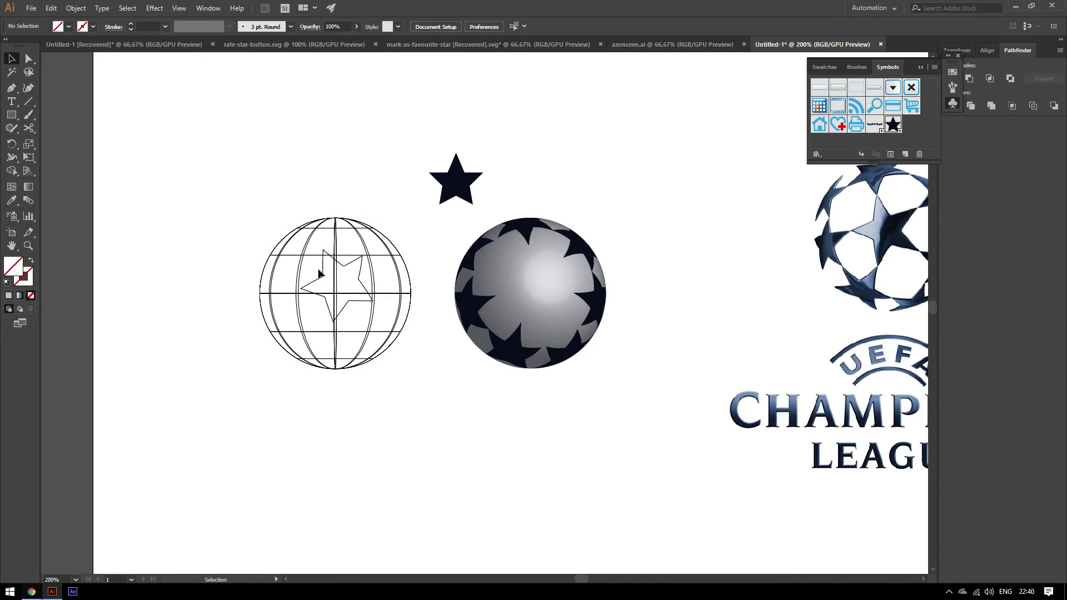
{"action": "left_click_drag", "start_coordinate": [312, 275], "coordinate": [179, 275]}
{"action": "right_click", "coordinate": [179, 277]}
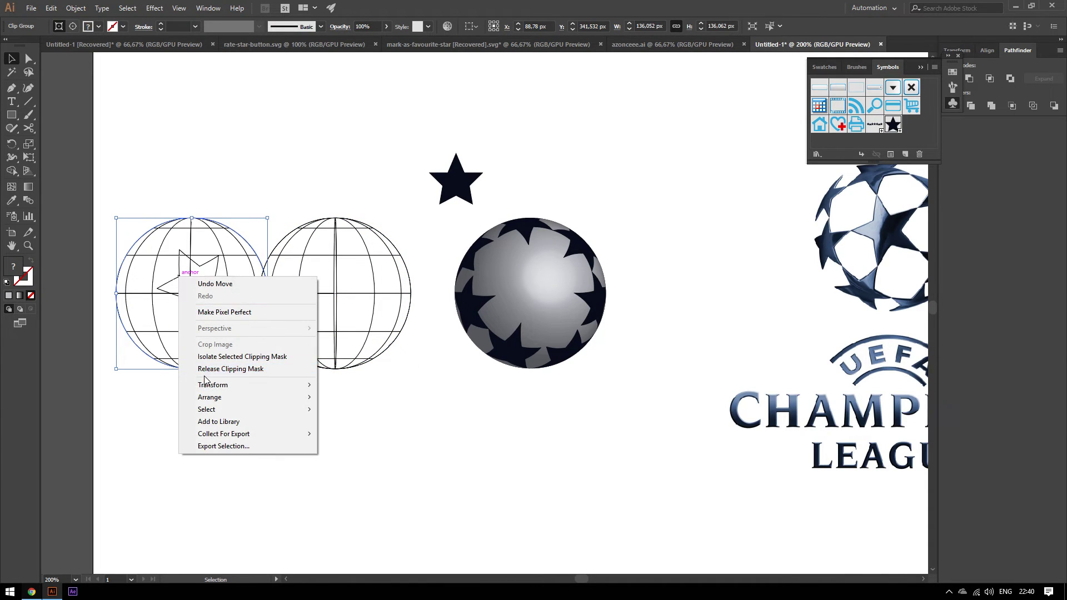
{"action": "left_click", "coordinate": [226, 370]}
{"action": "left_click", "coordinate": [172, 309]}
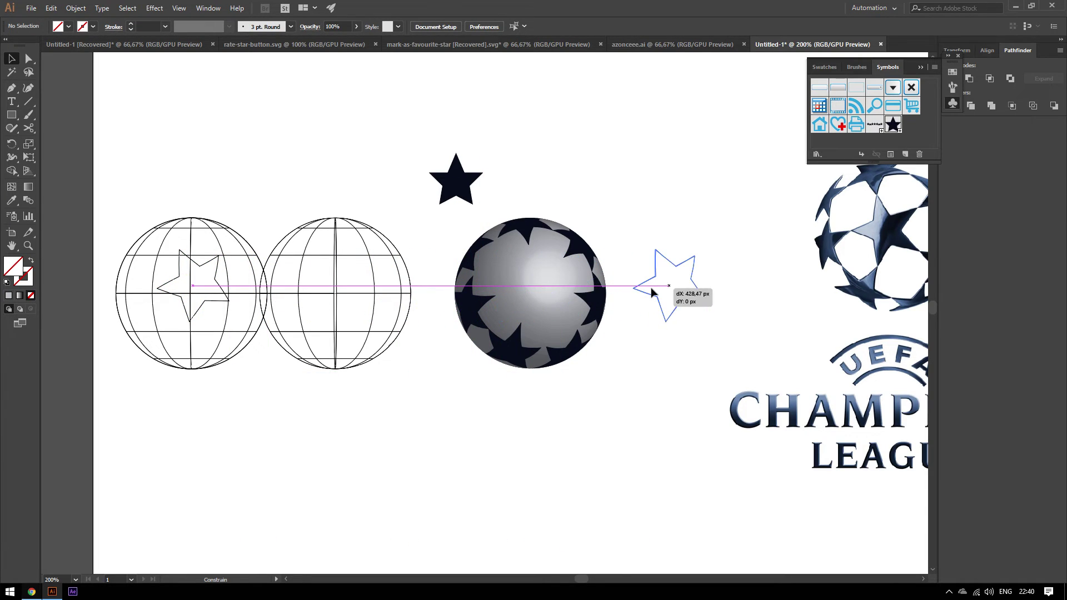
Step: Place the star outline right of the ball, delete both wireframe globes, and shift the ball left
{"action": "left_click_drag", "start_coordinate": [176, 282], "coordinate": [652, 283]}
{"action": "left_click", "coordinate": [644, 312]}
{"action": "left_click", "coordinate": [575, 401]}
{"action": "left_click_drag", "start_coordinate": [433, 428], "coordinate": [124, 231]}
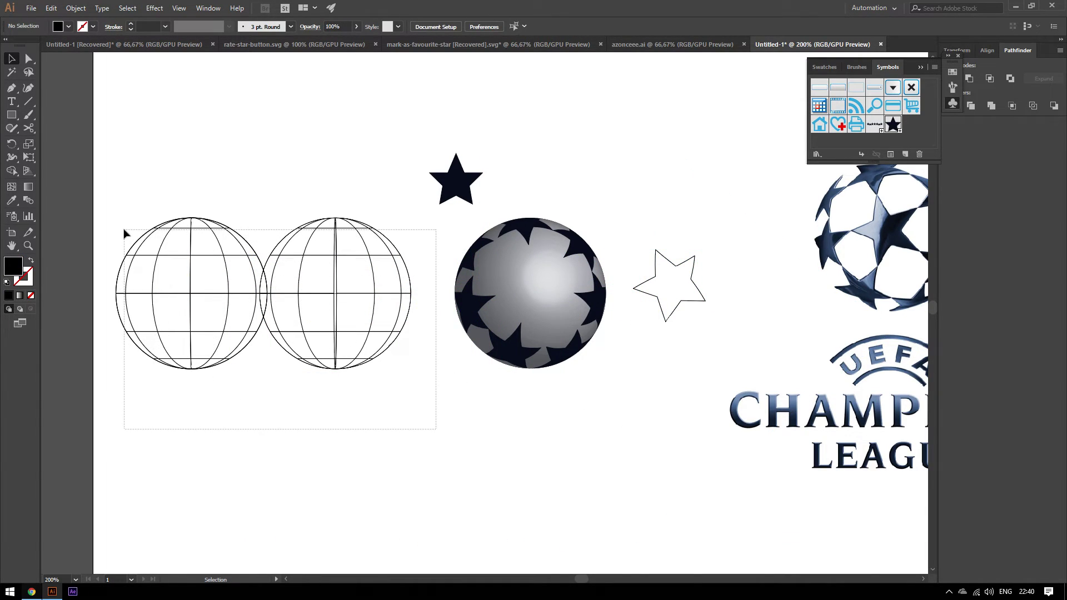
{"action": "key", "text": "Delete"}
{"action": "left_click_drag", "start_coordinate": [506, 267], "coordinate": [324, 266]}
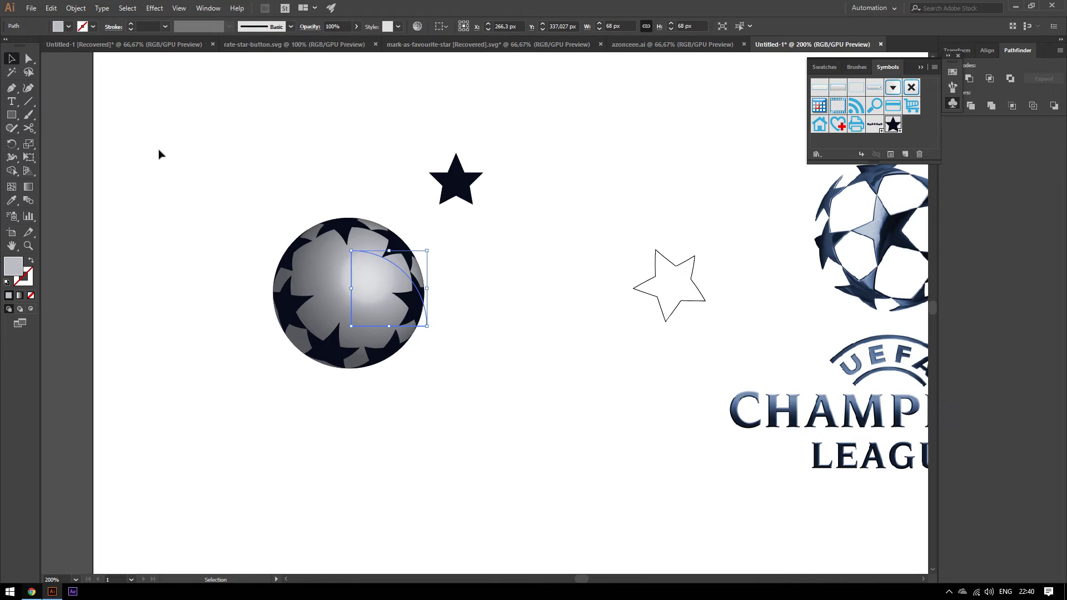
Step: Expand the ball's appearance and ungroup it twice
{"action": "left_click", "coordinate": [77, 9]}
{"action": "left_click", "coordinate": [127, 138]}
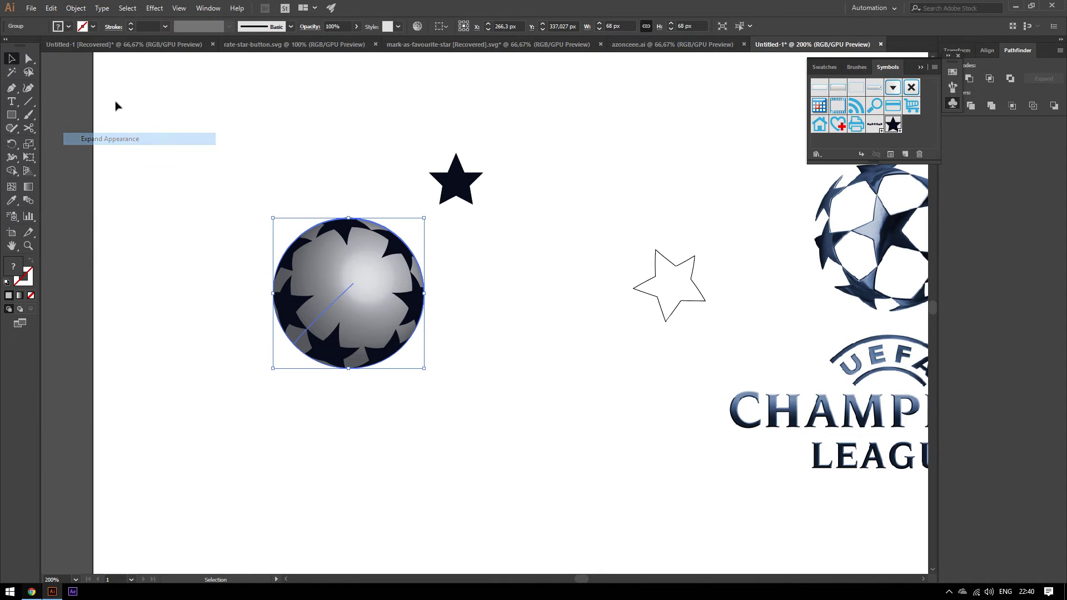
{"action": "left_click", "coordinate": [72, 8]}
{"action": "right_click", "coordinate": [372, 270]}
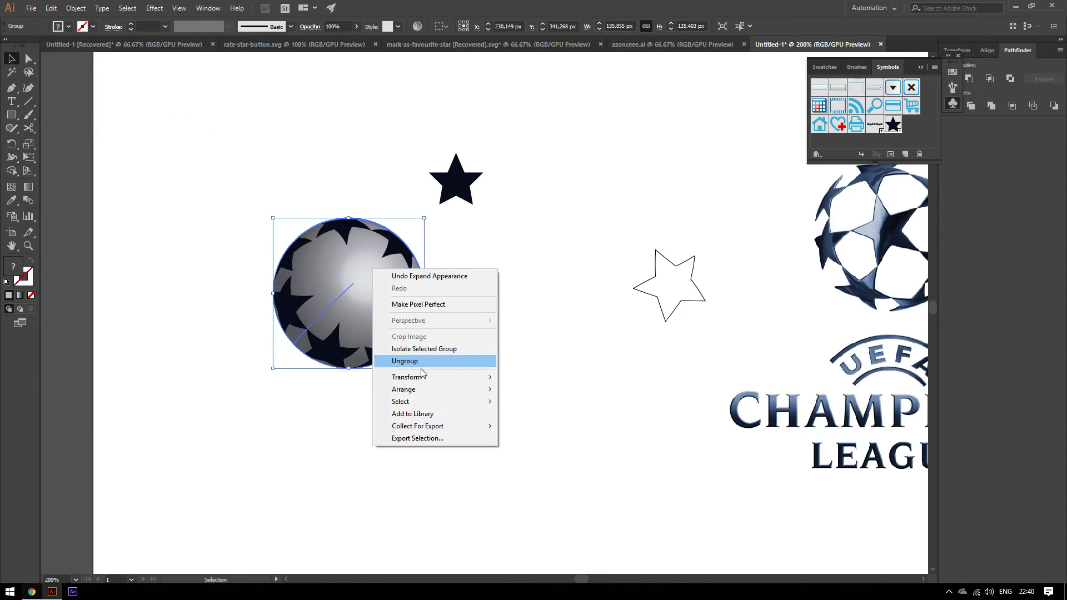
{"action": "left_click", "coordinate": [405, 362]}
{"action": "right_click", "coordinate": [400, 298]}
{"action": "left_click", "coordinate": [445, 392]}
Step: Make a clipping mask from the ball pieces, accepting the complexity warning
{"action": "right_click", "coordinate": [352, 283]}
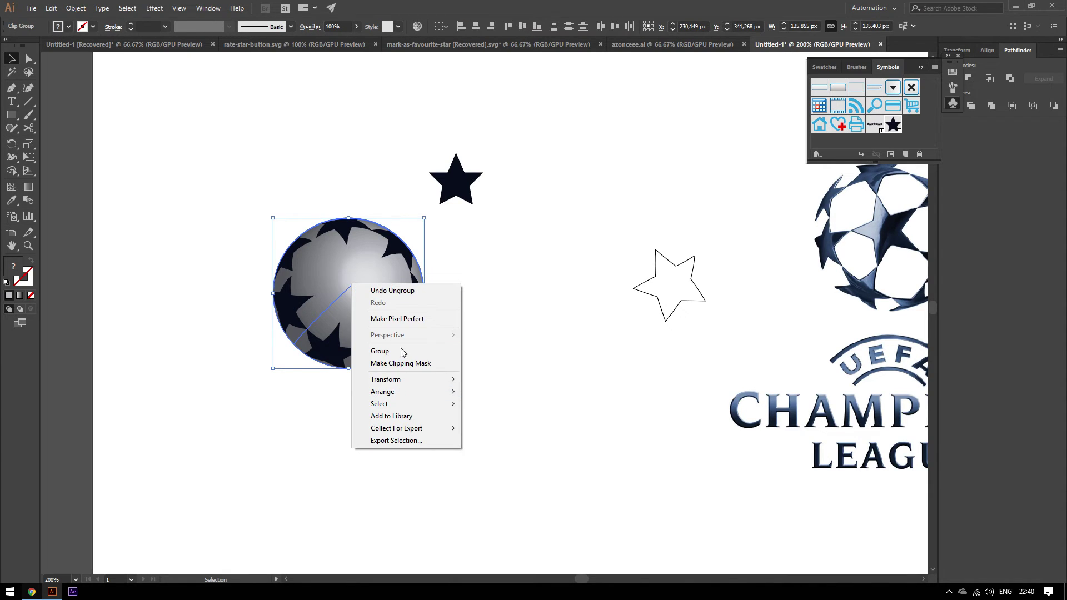
{"action": "left_click", "coordinate": [408, 364]}
{"action": "left_click", "coordinate": [581, 316]}
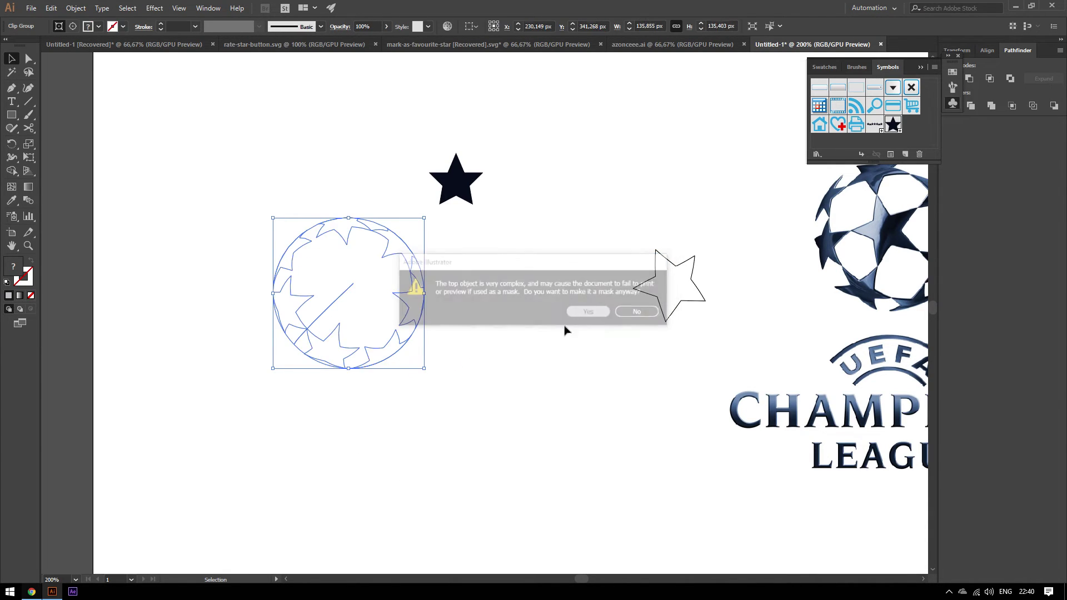
{"action": "key", "text": "a"}
{"action": "left_click", "coordinate": [407, 328]}
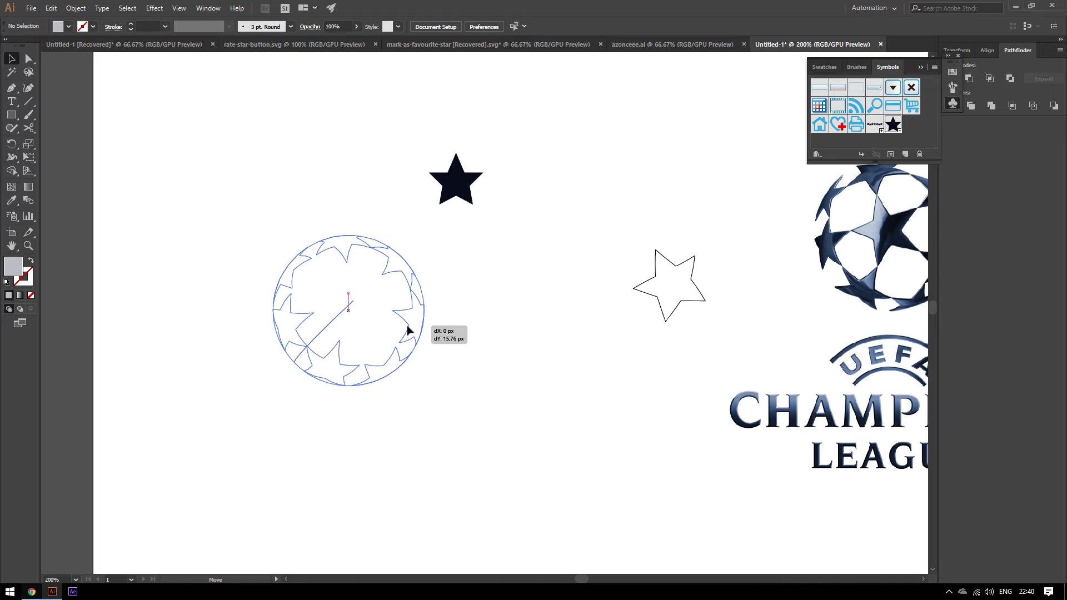
{"action": "key", "text": "v"}
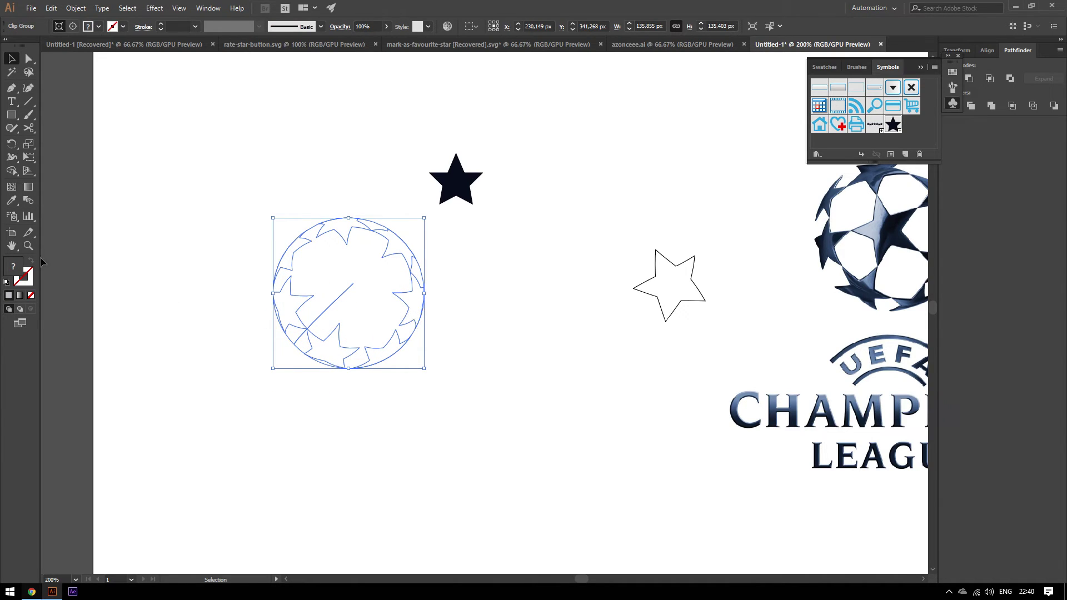
Step: Release the clipping mask and move the star-edged outline off the ball
{"action": "right_click", "coordinate": [389, 297]}
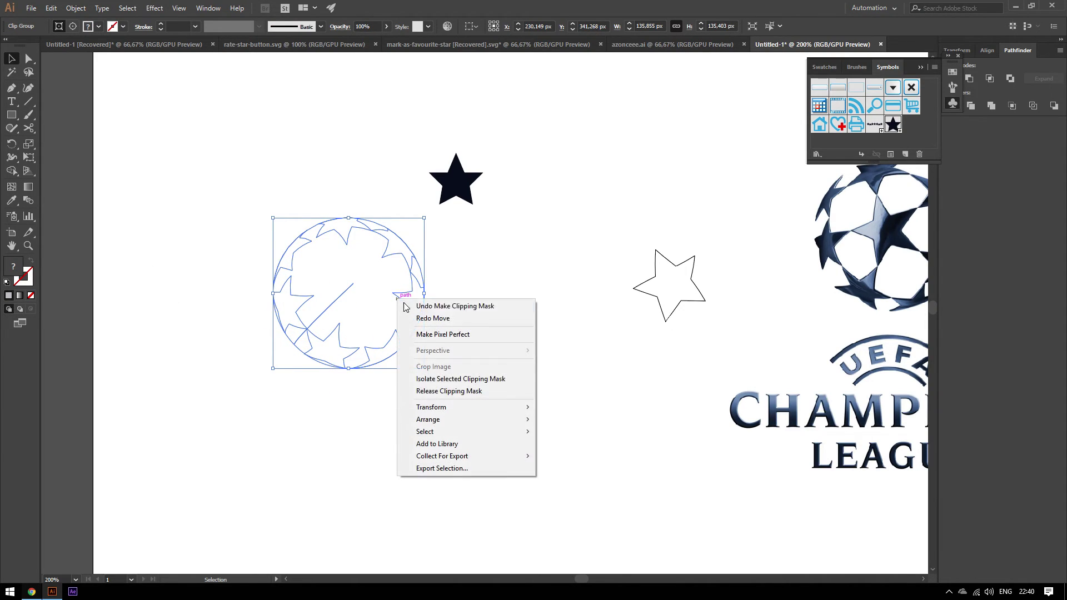
{"action": "left_click", "coordinate": [434, 389]}
{"action": "left_click", "coordinate": [454, 322]}
{"action": "left_click_drag", "start_coordinate": [408, 319], "coordinate": [500, 289]}
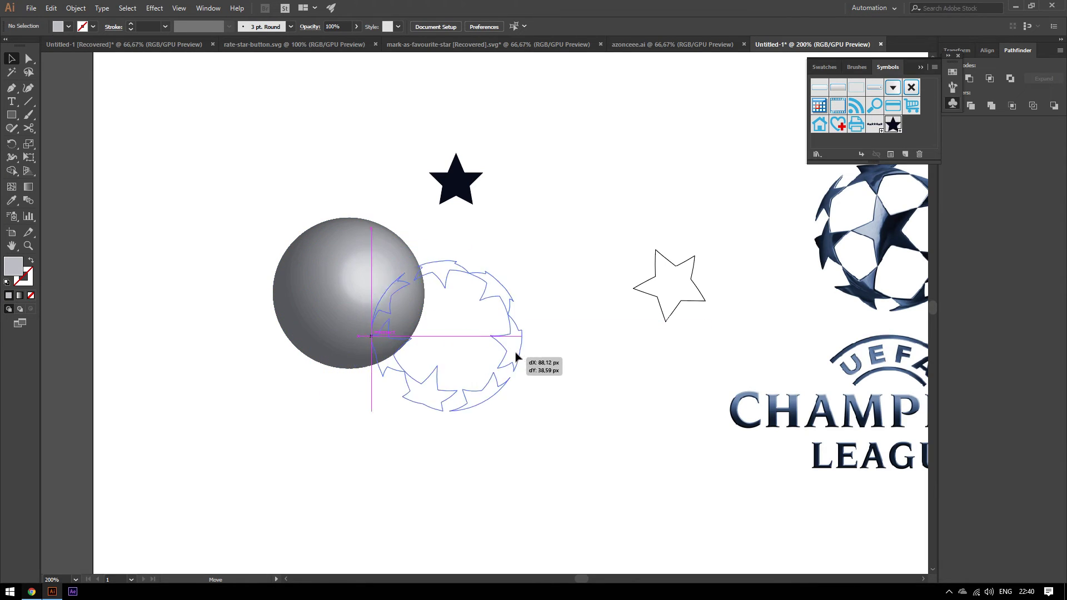
{"action": "key", "text": "Delete"}
Step: Remove the plain gradient ball and fill the star ring with the star's dark navy
{"action": "key", "text": "ctrl+z"}
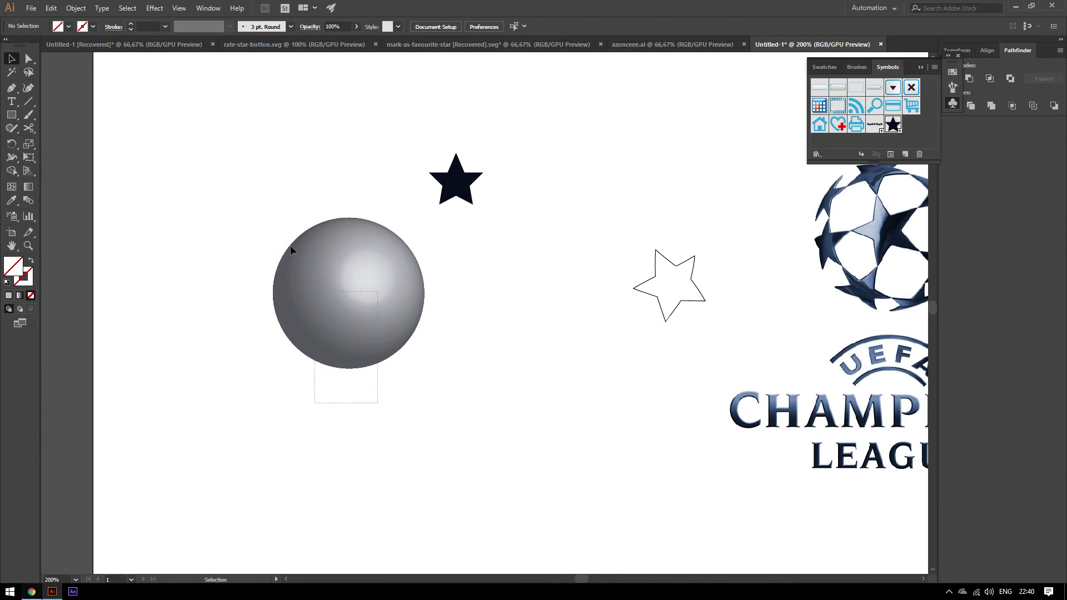
{"action": "key", "text": "ctrl+z"}
{"action": "key", "text": "ctrl+z"}
{"action": "left_click", "coordinate": [12, 201]}
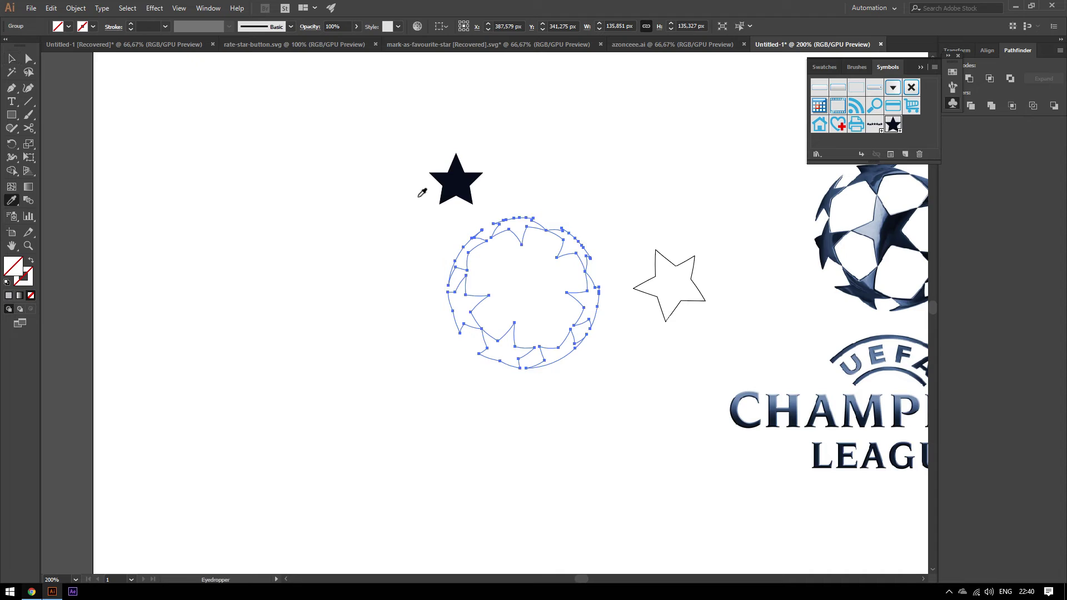
{"action": "left_click", "coordinate": [450, 186]}
{"action": "key", "text": "v"}
Step: Move the star outline into the centre of the ring
{"action": "left_click", "coordinate": [612, 250]}
{"action": "left_click_drag", "start_coordinate": [671, 271], "coordinate": [524, 272]}
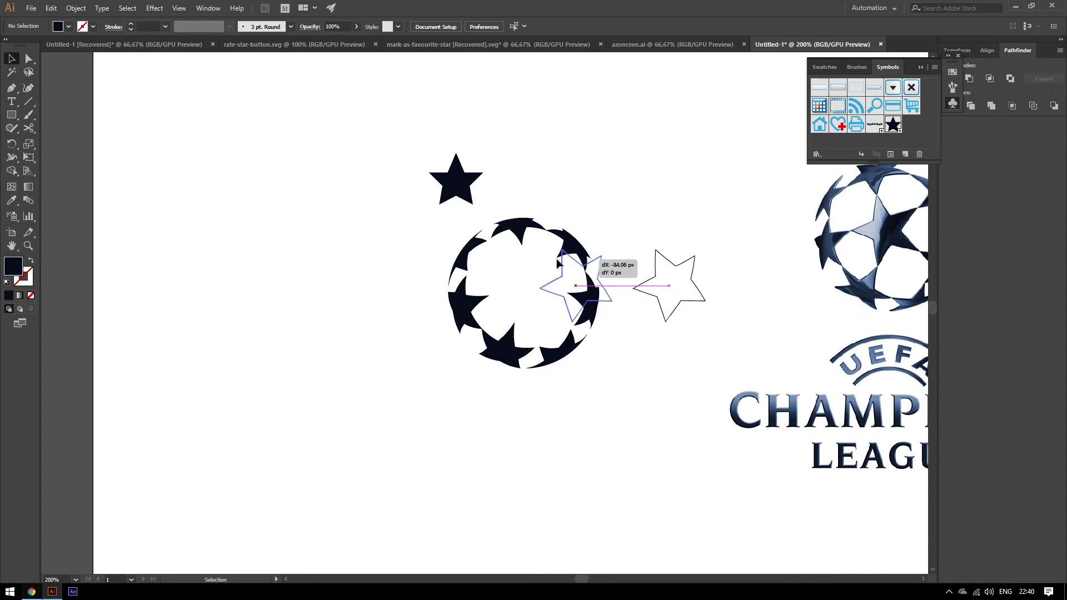
{"action": "left_click", "coordinate": [345, 278]}
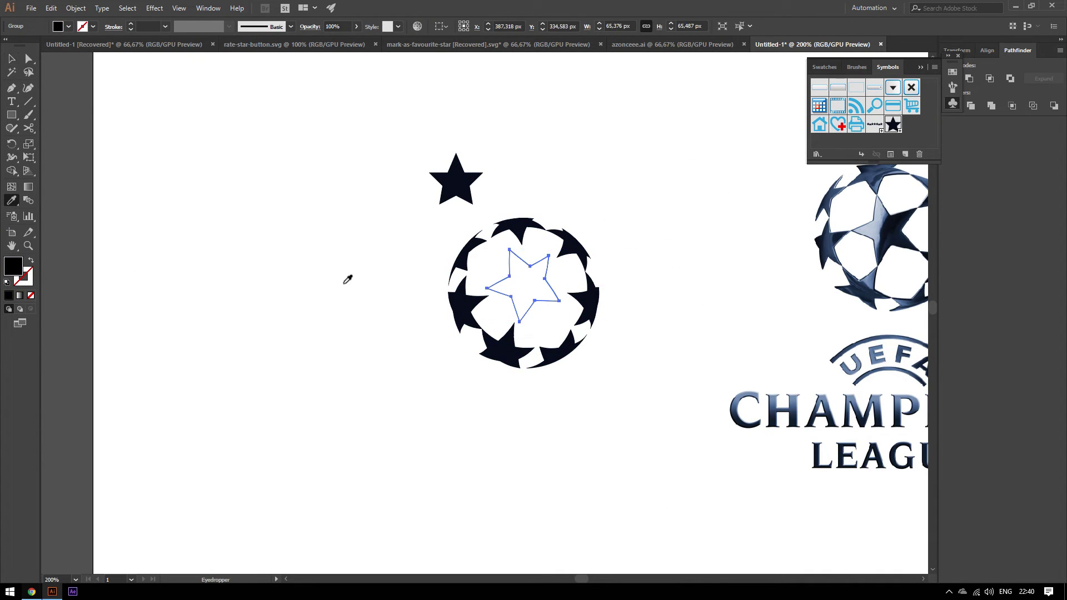
Step: Move the star outline out of the ring to the left
{"action": "left_click", "coordinate": [510, 307]}
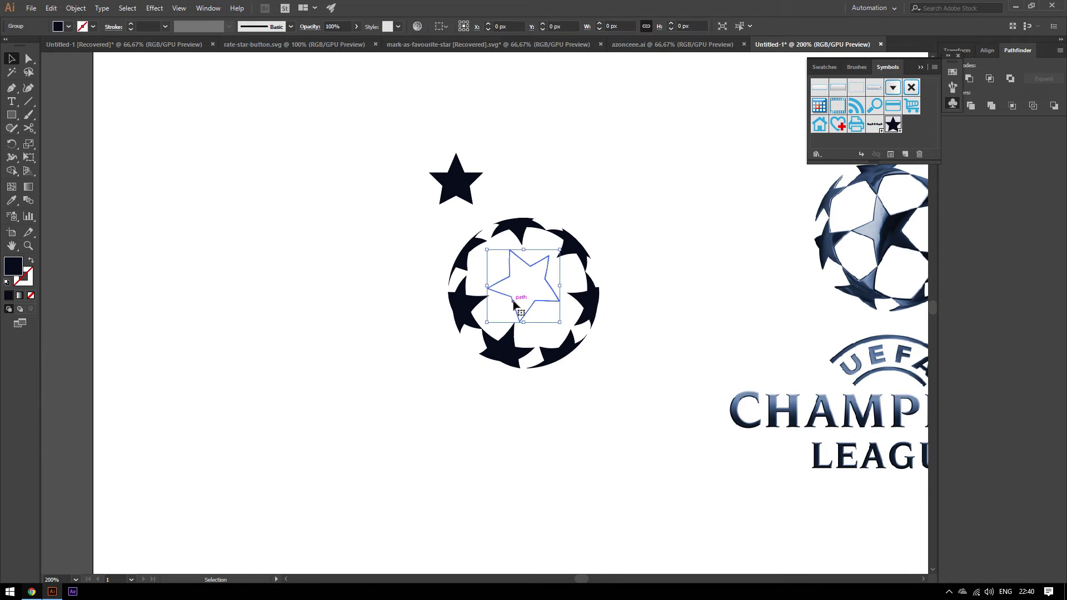
{"action": "scroll", "coordinate": [511, 305], "scroll_direction": "up", "scroll_amount": 2}
{"action": "scroll", "coordinate": [506, 275], "scroll_direction": "up", "scroll_amount": 3}
{"action": "scroll", "coordinate": [520, 311], "scroll_direction": "up", "scroll_amount": 4}
{"action": "scroll", "coordinate": [516, 285], "scroll_direction": "down", "scroll_amount": 2}
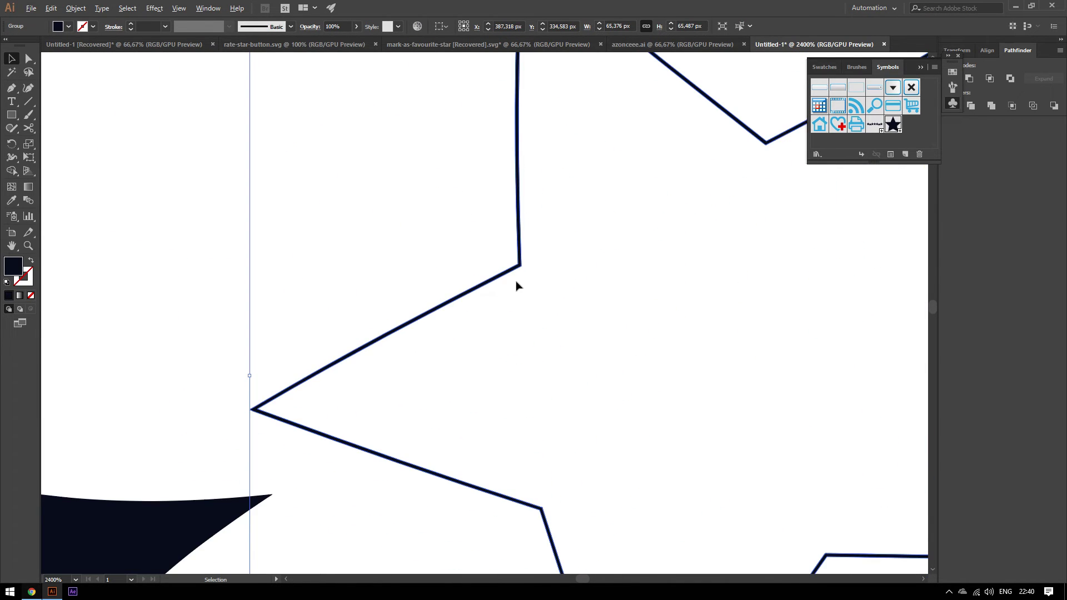
{"action": "scroll", "coordinate": [517, 284], "scroll_direction": "down", "scroll_amount": 5}
{"action": "left_click_drag", "start_coordinate": [517, 284], "coordinate": [135, 301]}
{"action": "scroll", "coordinate": [290, 298], "scroll_direction": "up", "scroll_amount": 1}
{"action": "left_click", "coordinate": [365, 310]}
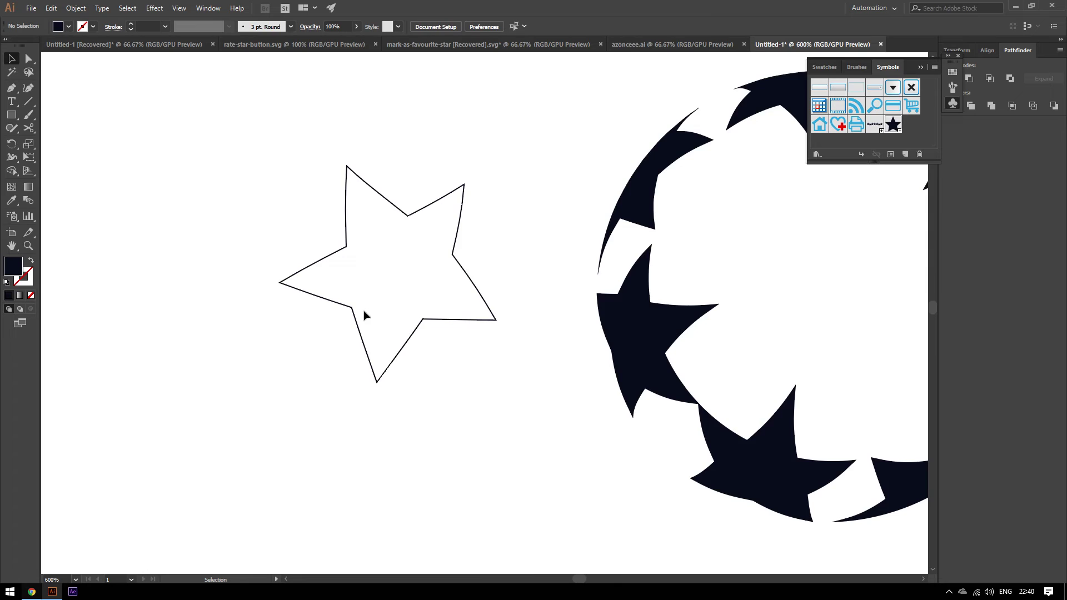
{"action": "scroll", "coordinate": [348, 310], "scroll_direction": "up", "scroll_amount": 4}
{"action": "scroll", "coordinate": [181, 184], "scroll_direction": "down", "scroll_amount": 2}
{"action": "scroll", "coordinate": [278, 308], "scroll_direction": "up", "scroll_amount": 4}
Step: Turn the left star outline into a solid dark-navy star
{"action": "key", "text": "a"}
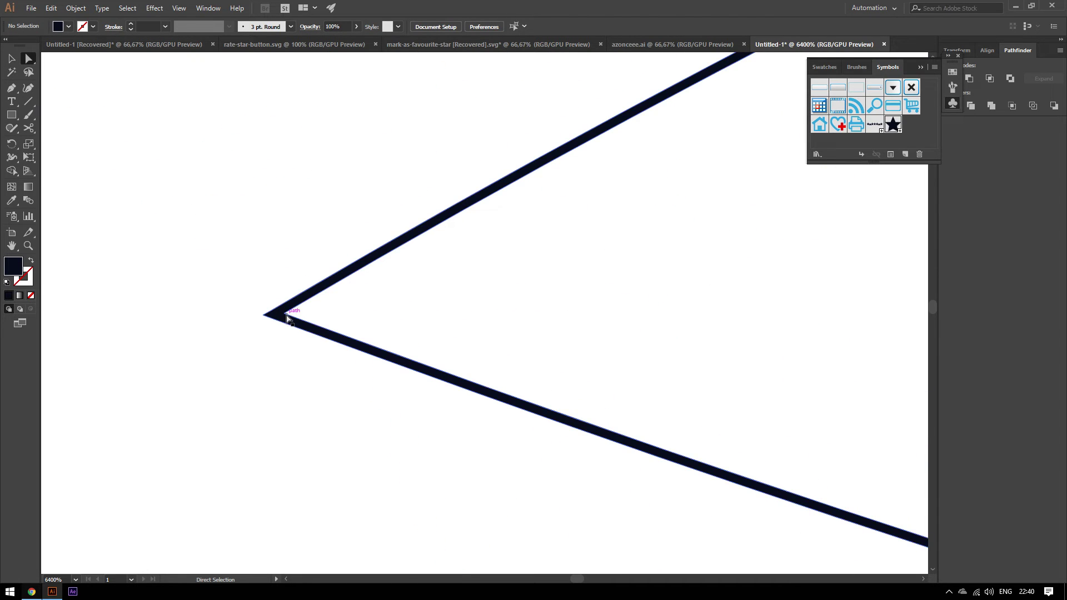
{"action": "left_click", "coordinate": [285, 316]}
{"action": "scroll", "coordinate": [338, 286], "scroll_direction": "down", "scroll_amount": 3}
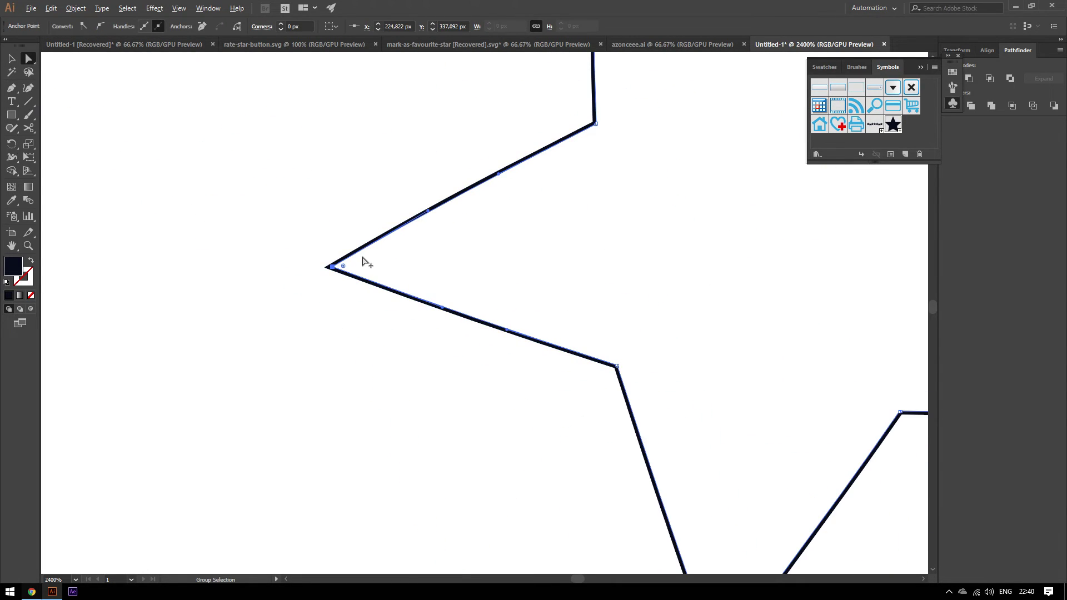
{"action": "scroll", "coordinate": [363, 261], "scroll_direction": "down", "scroll_amount": 2}
{"action": "left_click", "coordinate": [363, 262]}
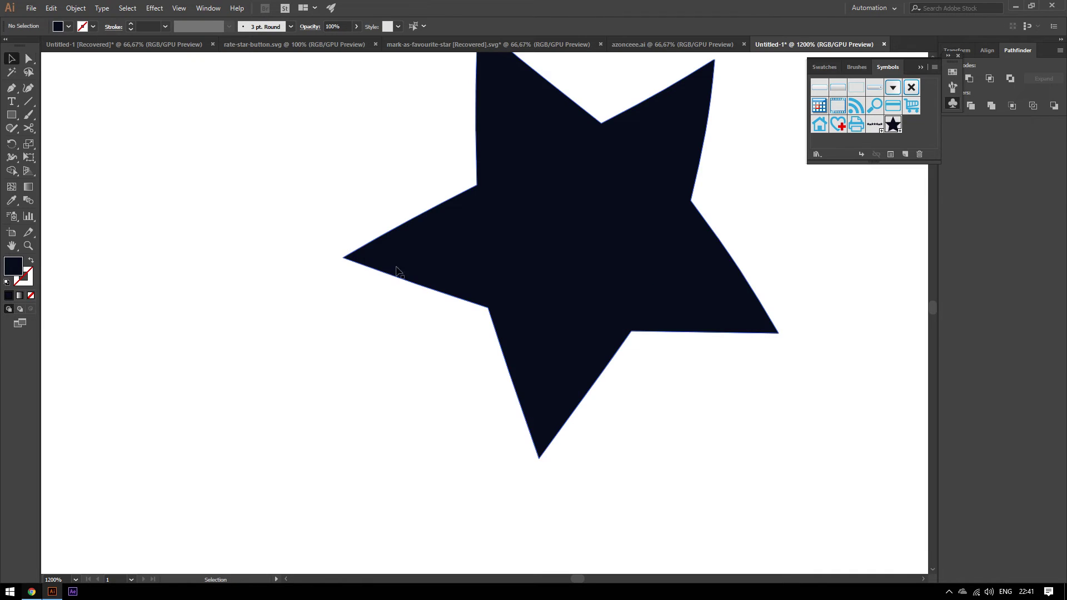
{"action": "scroll", "coordinate": [397, 272], "scroll_direction": "down", "scroll_amount": 4}
{"action": "scroll", "coordinate": [424, 365], "scroll_direction": "right", "scroll_amount": 1}
{"action": "scroll", "coordinate": [425, 365], "scroll_direction": "right", "scroll_amount": 3}
Step: Place a copy of the star in the ring centre, rotated slightly and nudged down-right
{"action": "left_click_drag", "start_coordinate": [249, 272], "coordinate": [470, 272]}
{"action": "key", "text": "e"}
{"action": "left_click_drag", "start_coordinate": [512, 306], "coordinate": [532, 318]}
{"action": "key", "text": "v"}
{"action": "key", "text": "e"}
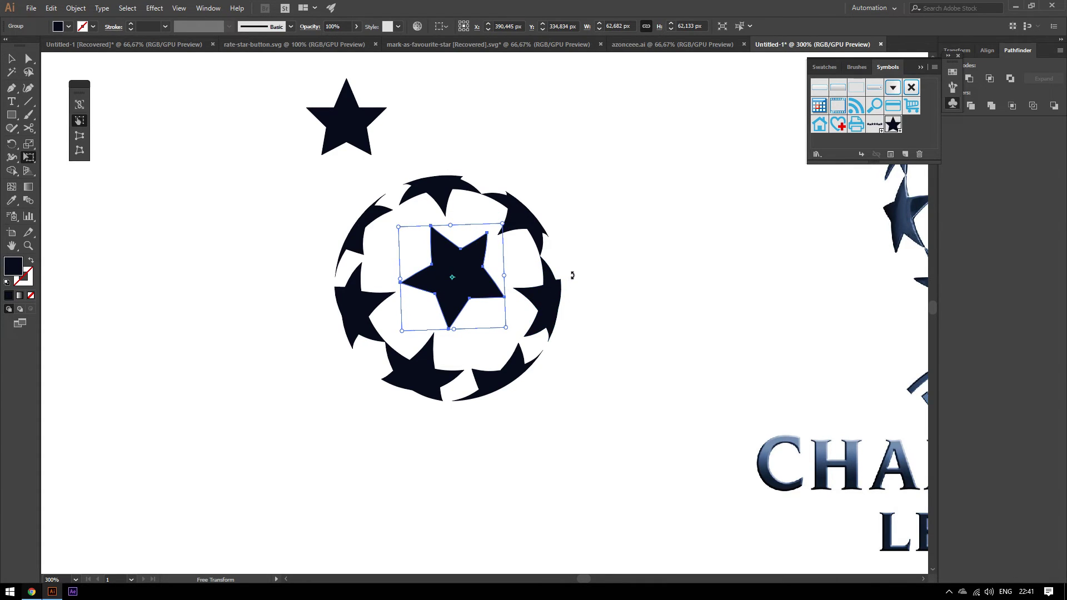
{"action": "key", "text": "v"}
{"action": "left_click", "coordinate": [631, 267]}
{"action": "key", "text": "ctrl+plus"}
{"action": "left_click_drag", "start_coordinate": [446, 284], "coordinate": [453, 294]}
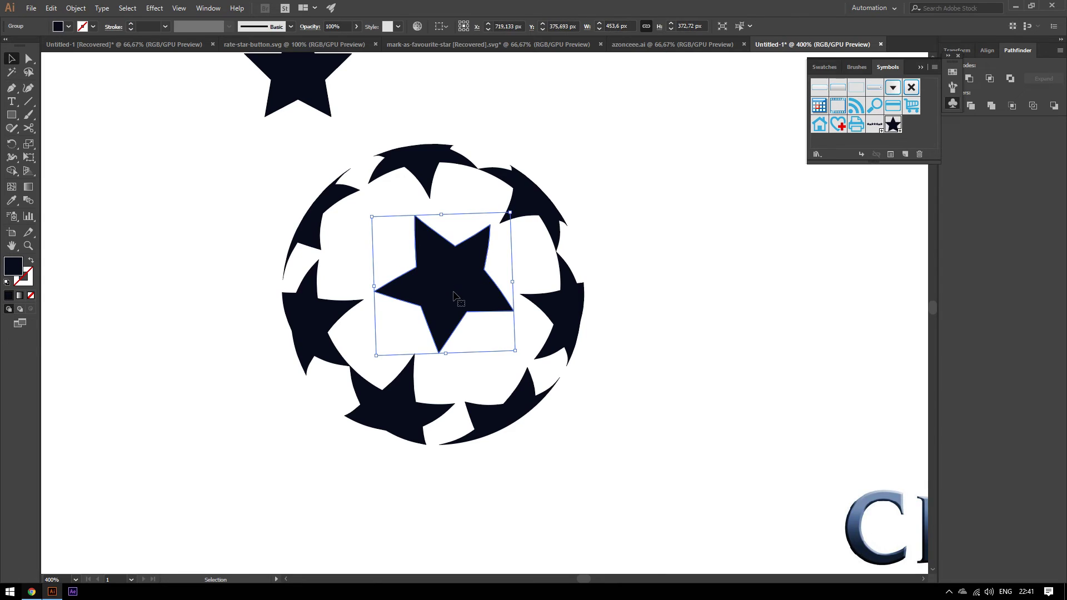
Step: Move the centre star out of the ring to the upper left
{"action": "scroll", "coordinate": [517, 350], "scroll_direction": "down", "scroll_amount": 5}
{"action": "left_click", "coordinate": [603, 267]}
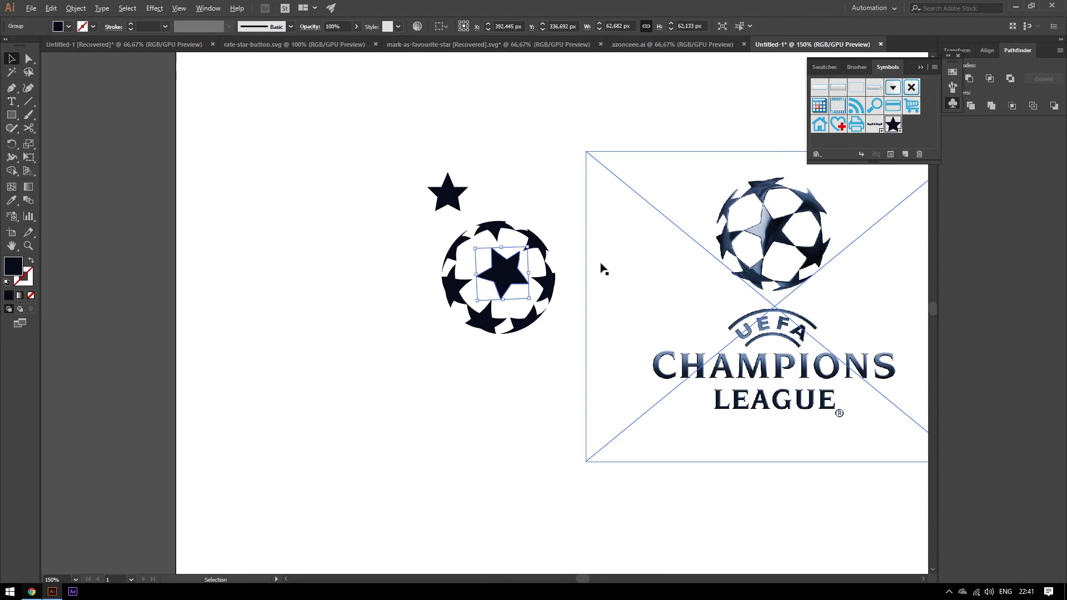
{"action": "scroll", "coordinate": [603, 266], "scroll_direction": "down", "scroll_amount": 2}
{"action": "scroll", "coordinate": [616, 298], "scroll_direction": "up", "scroll_amount": 2}
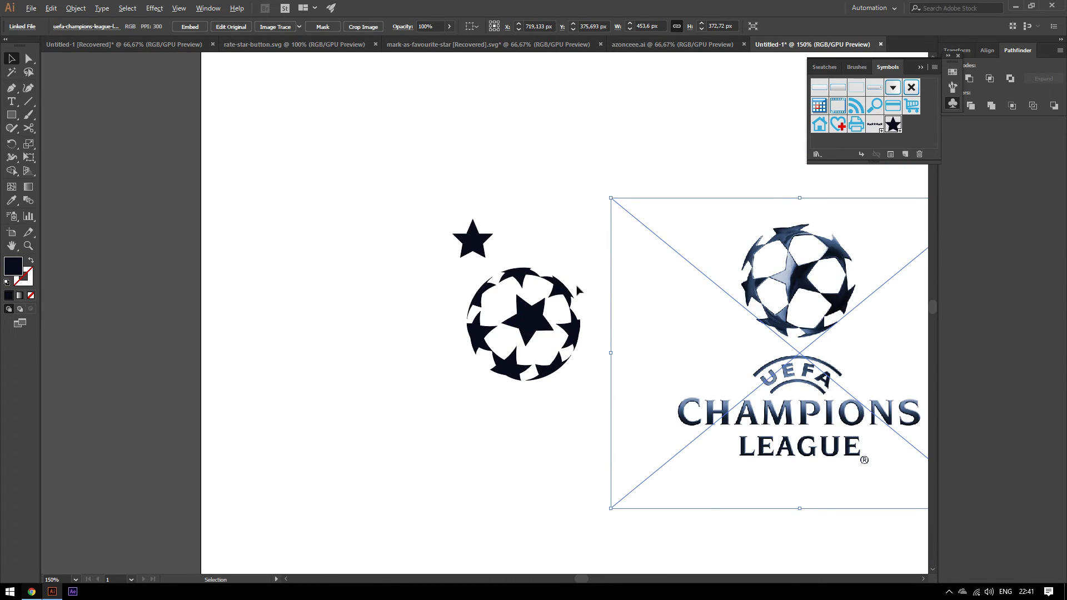
{"action": "scroll", "coordinate": [562, 297], "scroll_direction": "up", "scroll_amount": 2}
{"action": "scroll", "coordinate": [508, 305], "scroll_direction": "up", "scroll_amount": 1}
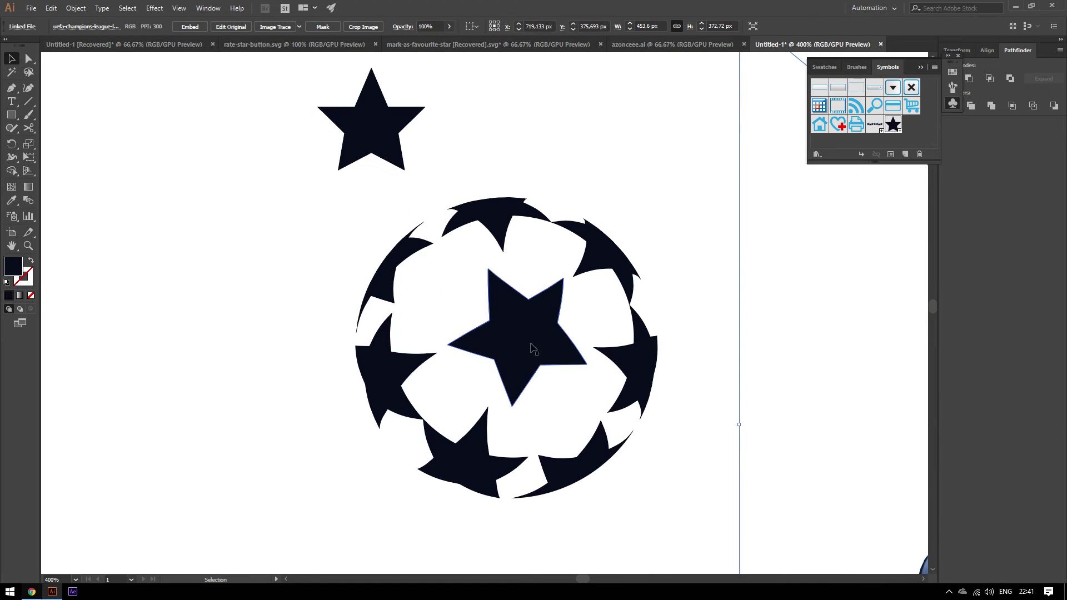
{"action": "left_click_drag", "start_coordinate": [532, 348], "coordinate": [214, 262]}
Step: Draw a closed curved dark-navy wedge inside the ball with the Pen tool
{"action": "left_click", "coordinate": [11, 87]}
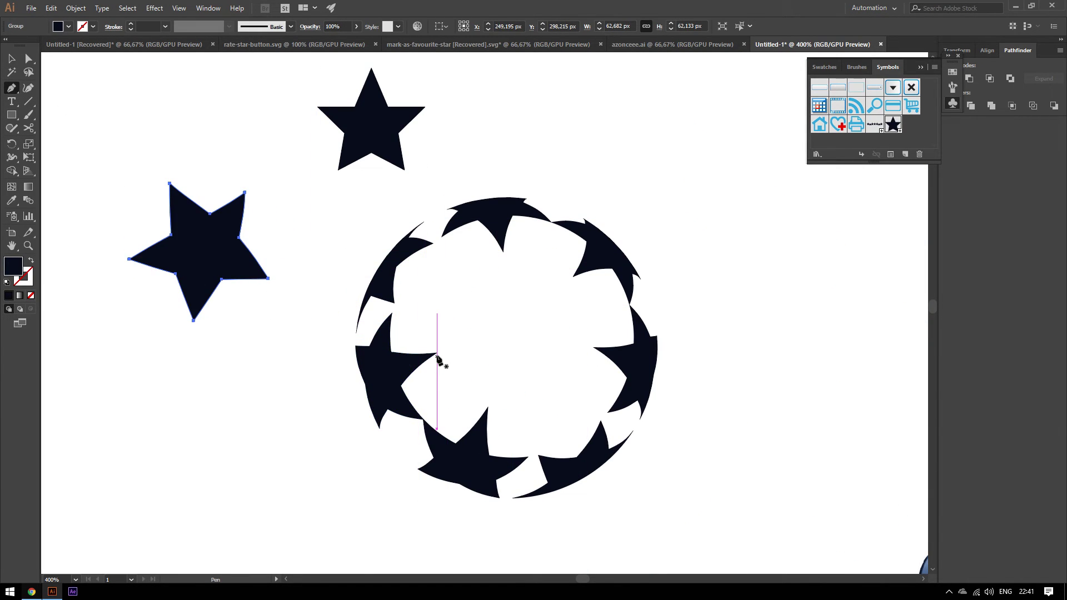
{"action": "left_click", "coordinate": [437, 353]}
{"action": "left_click_drag", "start_coordinate": [573, 277], "coordinate": [618, 235]}
{"action": "left_click", "coordinate": [573, 276]}
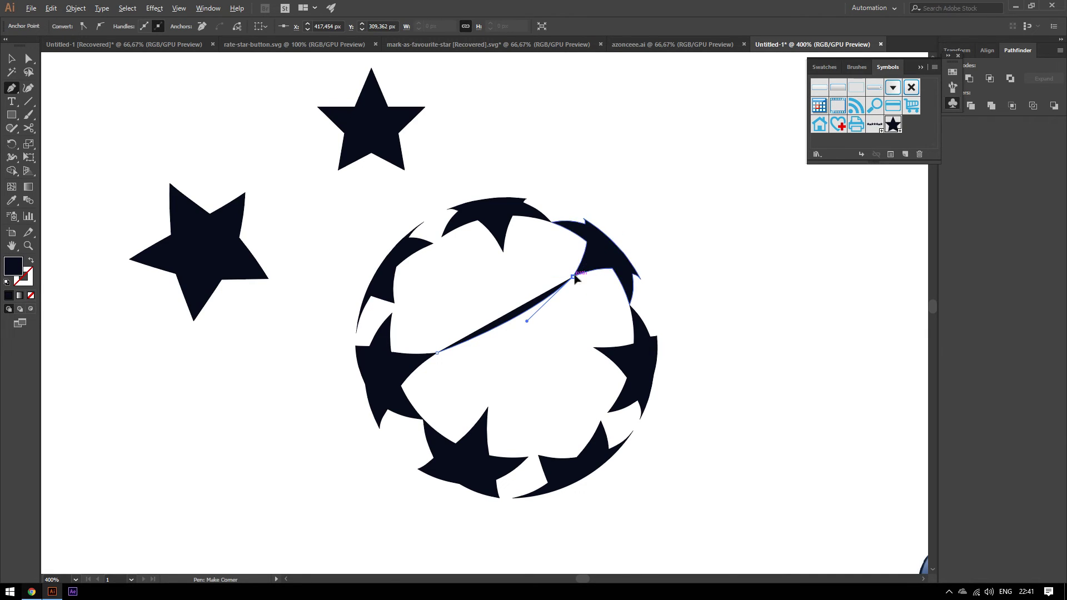
{"action": "left_click_drag", "start_coordinate": [543, 360], "coordinate": [531, 379]}
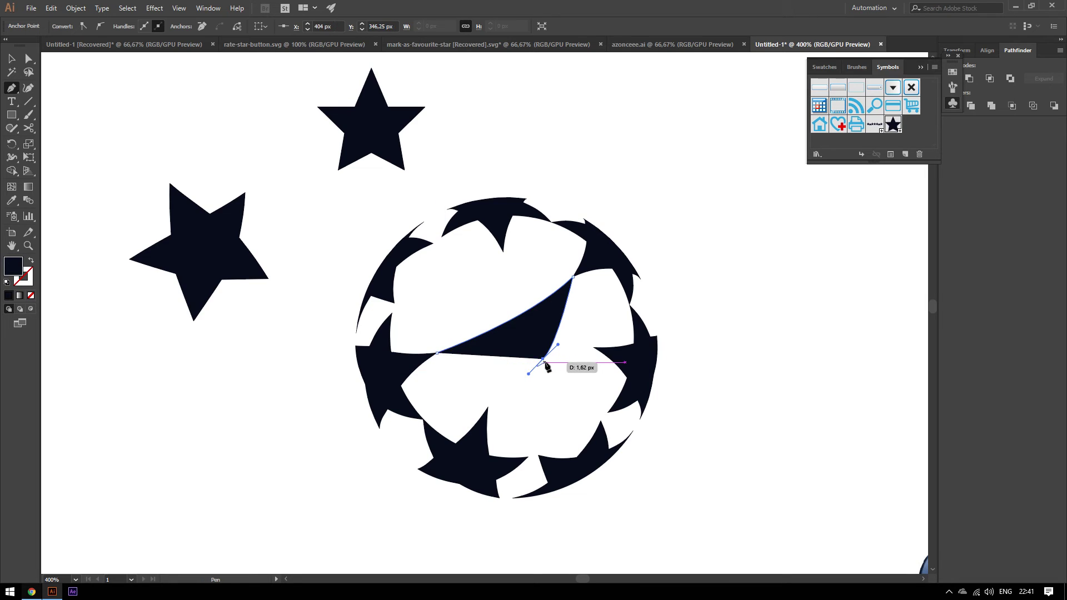
{"action": "left_click", "coordinate": [528, 366]}
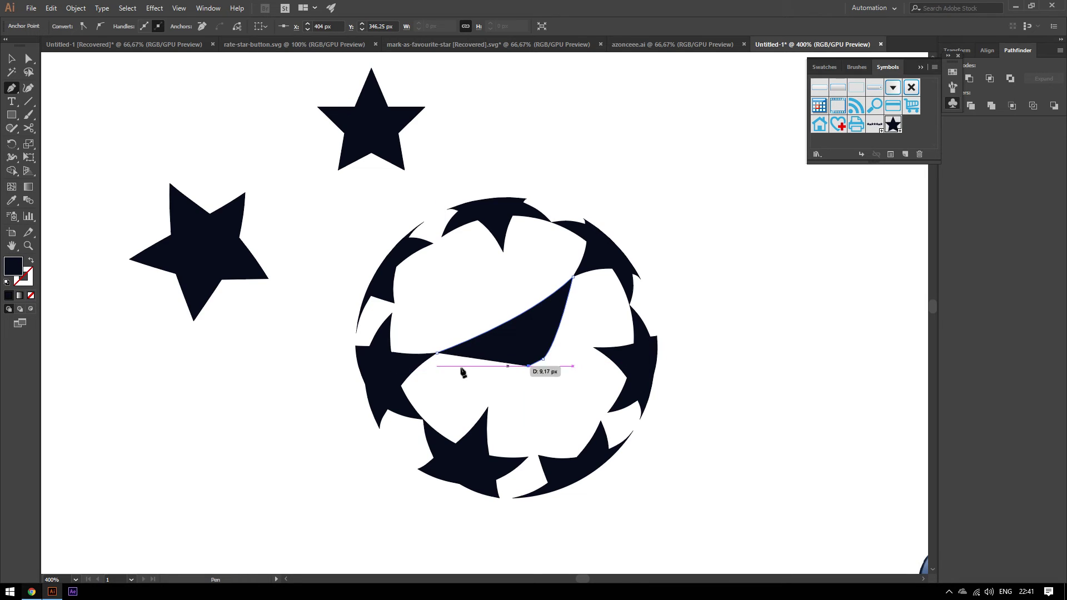
{"action": "left_click_drag", "start_coordinate": [437, 353], "coordinate": [366, 340]}
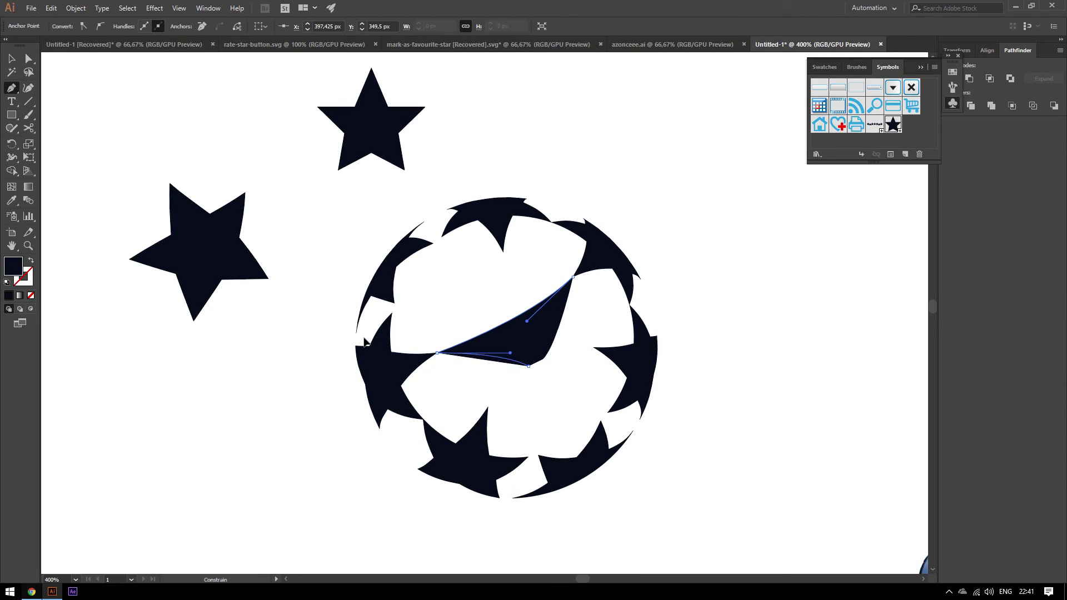
{"action": "key", "text": "v"}
{"action": "left_click", "coordinate": [155, 209]}
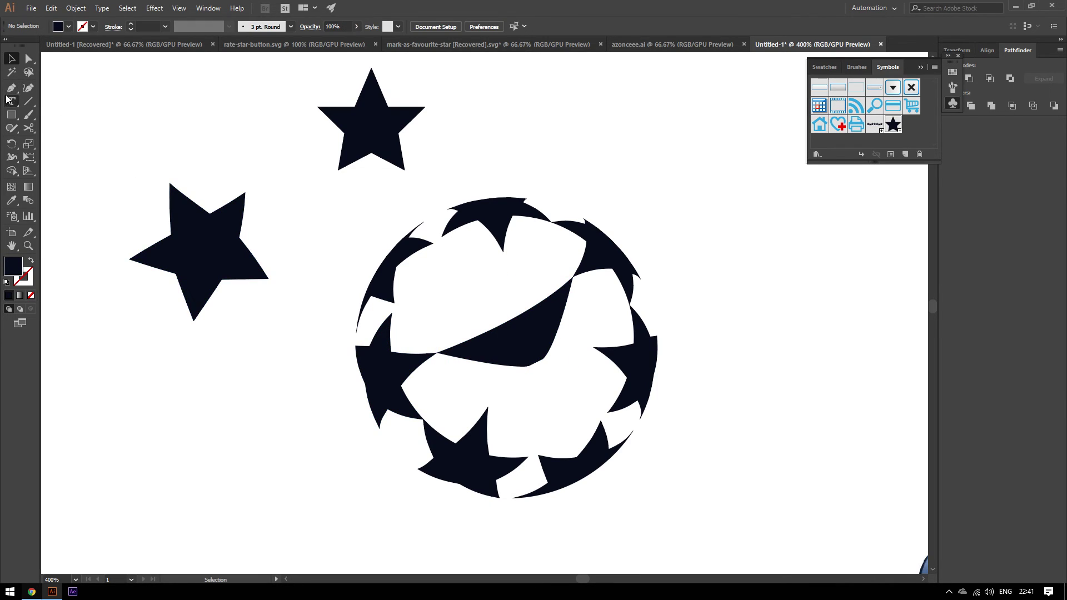
{"action": "left_click", "coordinate": [16, 88]}
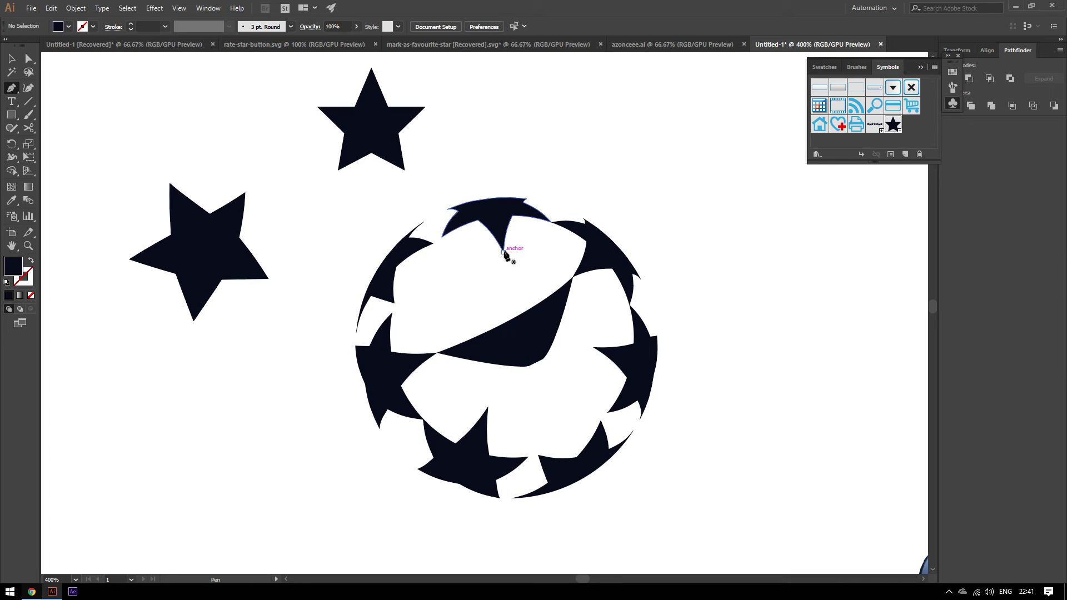
Step: Draw a triangular piece from the top star's tip through the ball centre toward the right star
{"action": "left_click", "coordinate": [504, 253]}
{"action": "scroll", "coordinate": [529, 298], "scroll_direction": "down", "scroll_amount": 1}
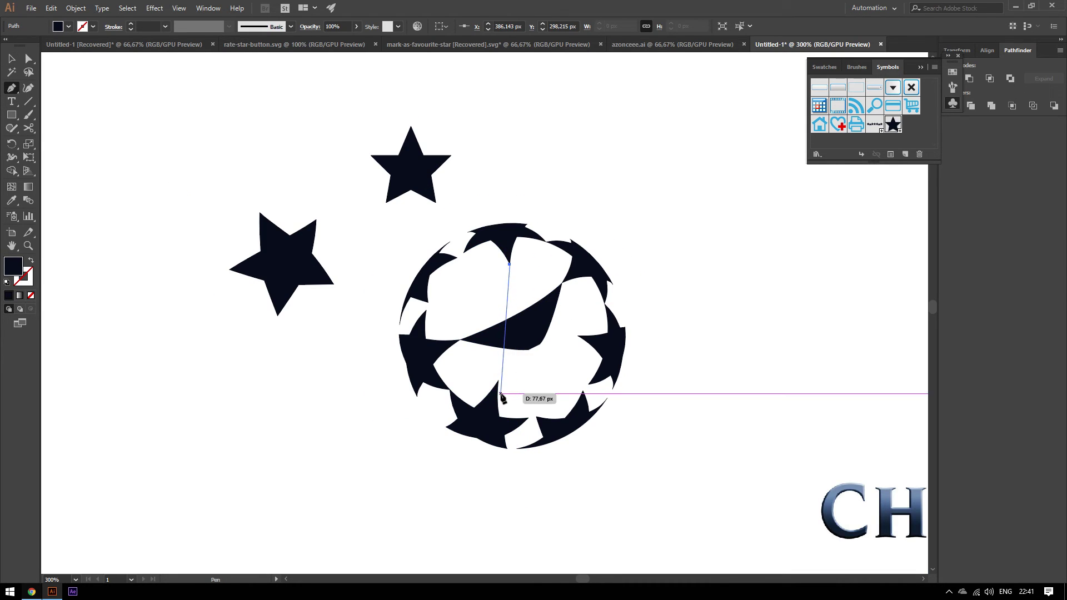
{"action": "scroll", "coordinate": [499, 388], "scroll_direction": "down", "scroll_amount": 2}
{"action": "scroll", "coordinate": [499, 387], "scroll_direction": "up", "scroll_amount": 1}
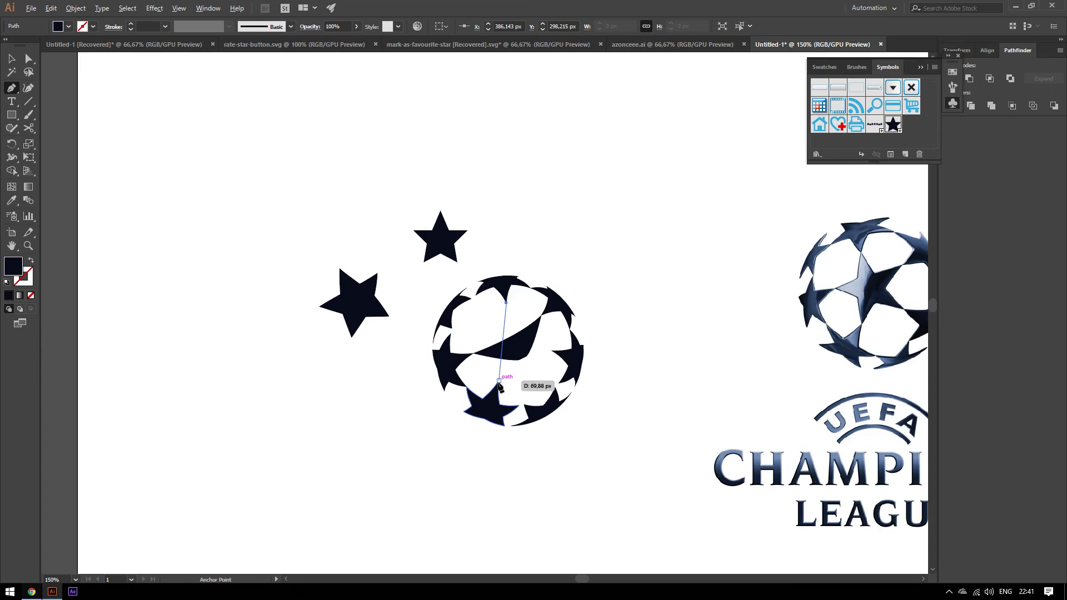
{"action": "scroll", "coordinate": [499, 388], "scroll_direction": "up", "scroll_amount": 2}
{"action": "left_click_drag", "start_coordinate": [498, 378], "coordinate": [513, 455]}
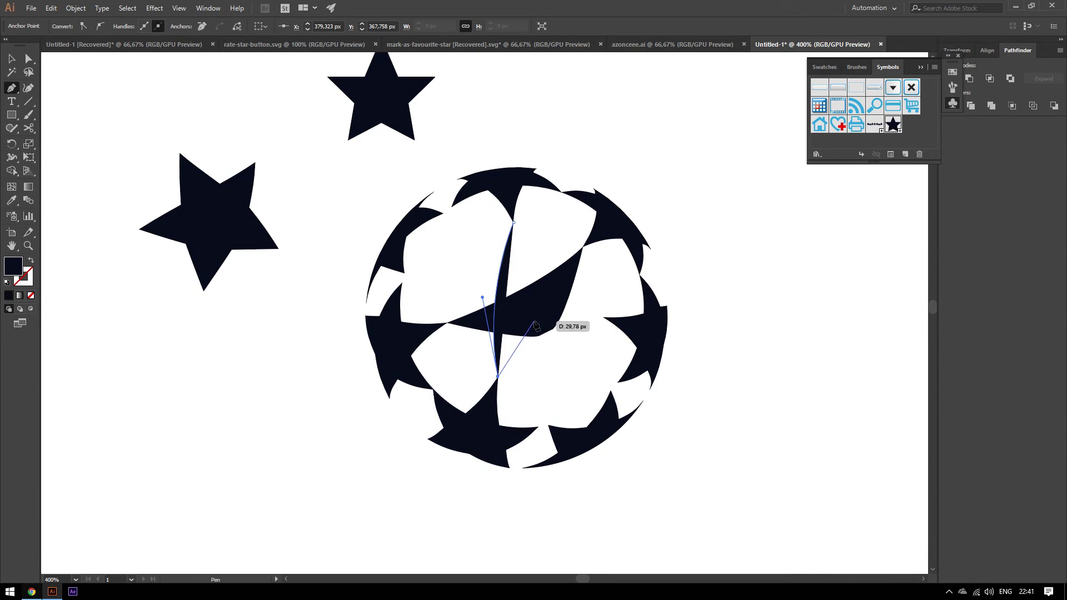
{"action": "left_click", "coordinate": [548, 333]}
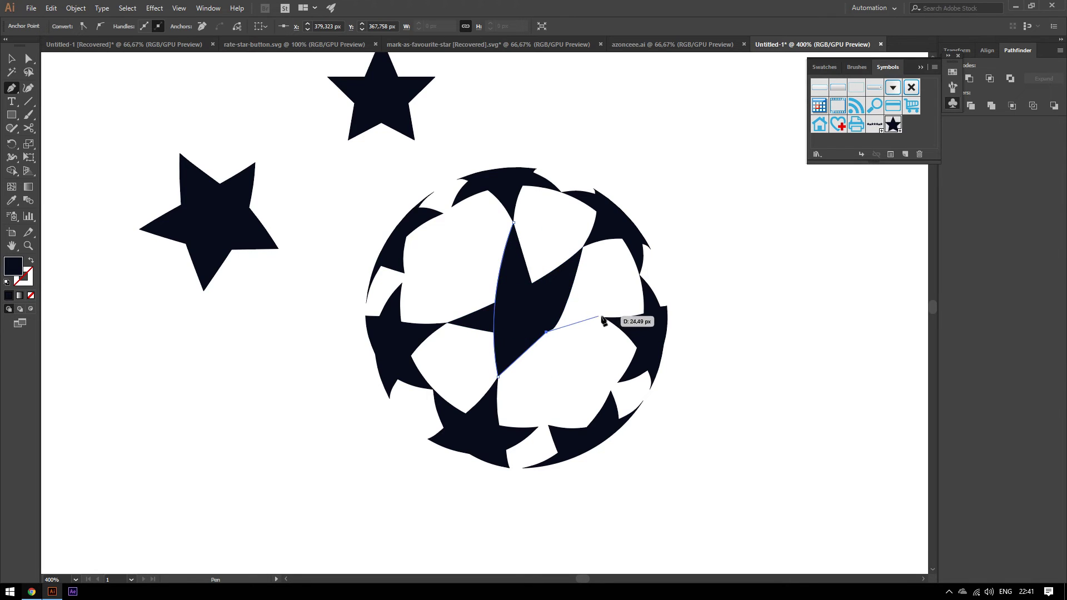
{"action": "left_click", "coordinate": [603, 317]}
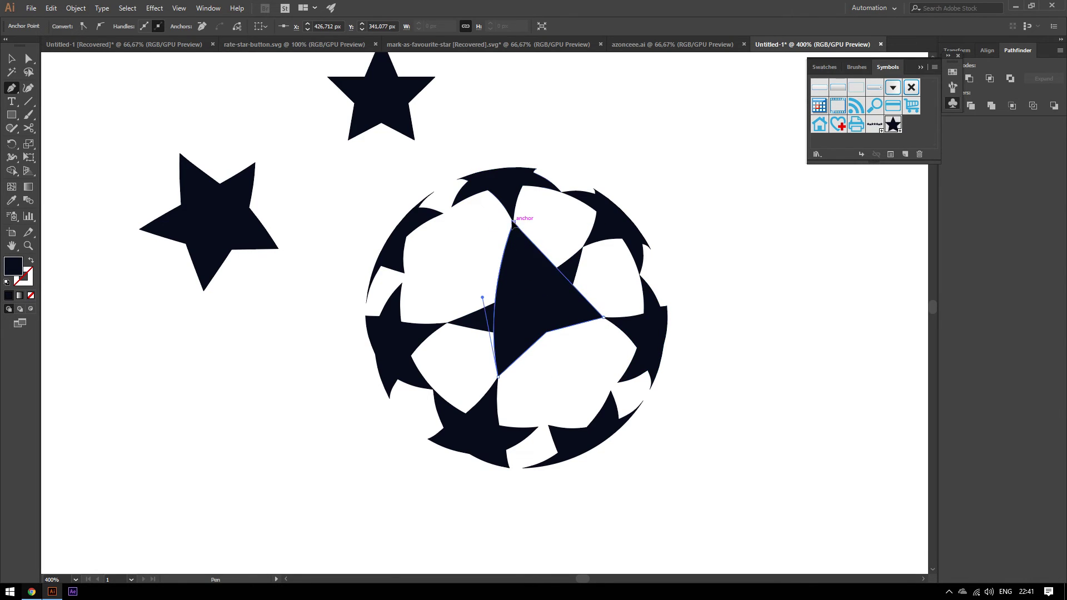
{"action": "key", "text": "ctrl+z"}
{"action": "key", "text": "ctrl+z"}
{"action": "key", "text": "ctrl+z"}
{"action": "key", "text": "ctrl+z"}
Step: Delete the hand-drawn inner pen pieces from the ball
{"action": "scroll", "coordinate": [713, 286], "scroll_direction": "down", "scroll_amount": 3}
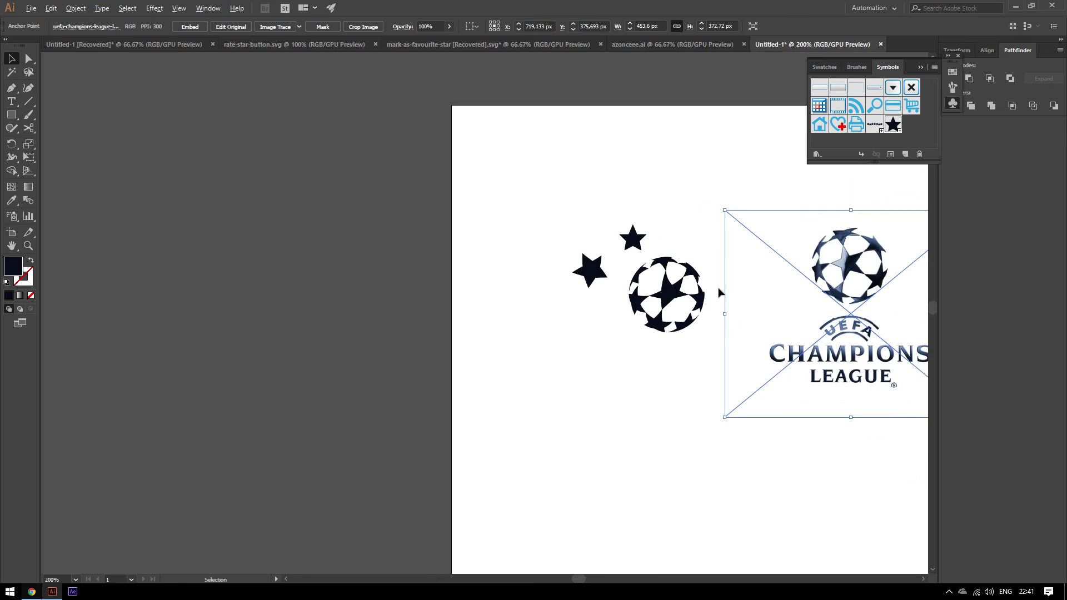
{"action": "scroll", "coordinate": [720, 293], "scroll_direction": "up", "scroll_amount": 1}
{"action": "scroll", "coordinate": [734, 301], "scroll_direction": "up", "scroll_amount": 1}
{"action": "left_click_drag", "start_coordinate": [491, 341], "coordinate": [488, 340]}
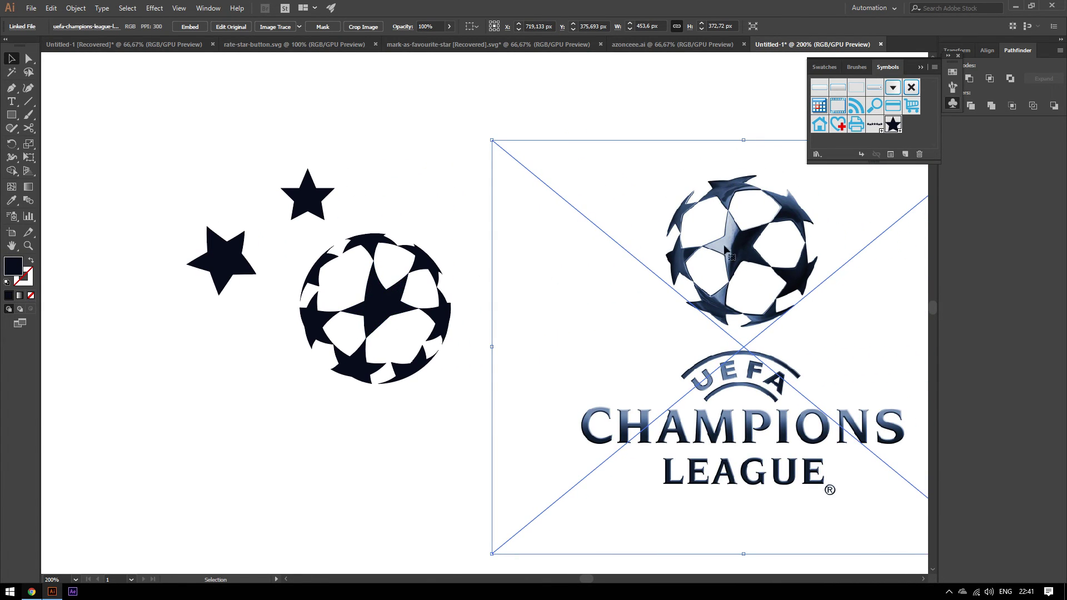
{"action": "scroll", "coordinate": [377, 326], "scroll_direction": "up", "scroll_amount": 1}
{"action": "left_click", "coordinate": [378, 289]}
{"action": "key", "text": "Delete"}
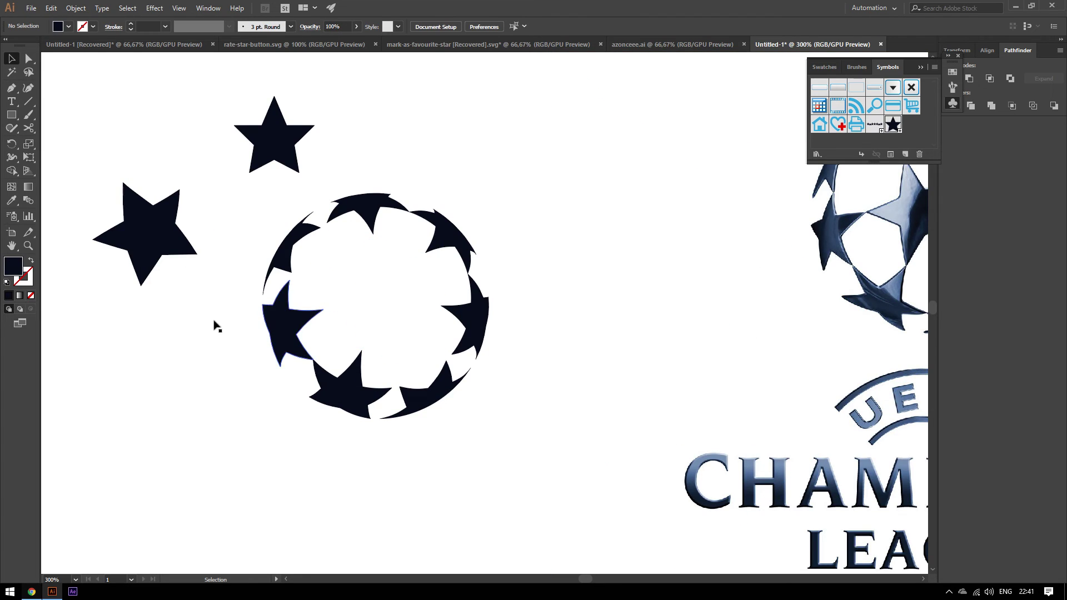
Step: Move the left star to the ball's centre and rotate it
{"action": "mouse_move", "coordinate": [193, 265]}
{"action": "left_mouse_down"}
{"action": "mouse_move", "coordinate": [326, 316]}
{"action": "mouse_move", "coordinate": [388, 306]}
{"action": "left_mouse_up"}
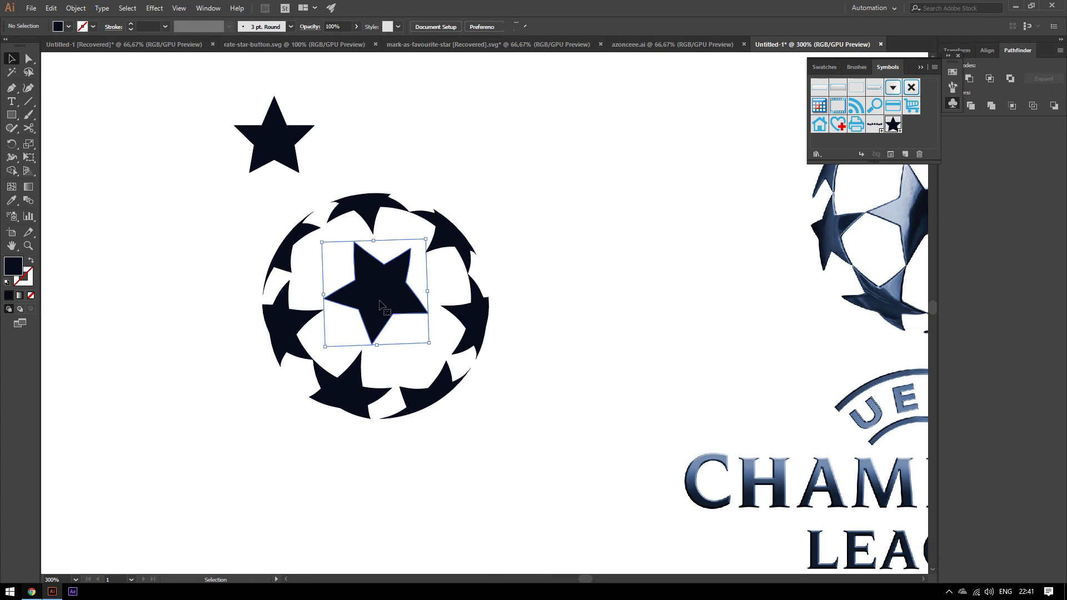
{"action": "left_click", "coordinate": [424, 289]}
{"action": "scroll", "coordinate": [424, 290], "scroll_direction": "down", "scroll_amount": 3}
{"action": "scroll", "coordinate": [425, 290], "scroll_direction": "up", "scroll_amount": 2}
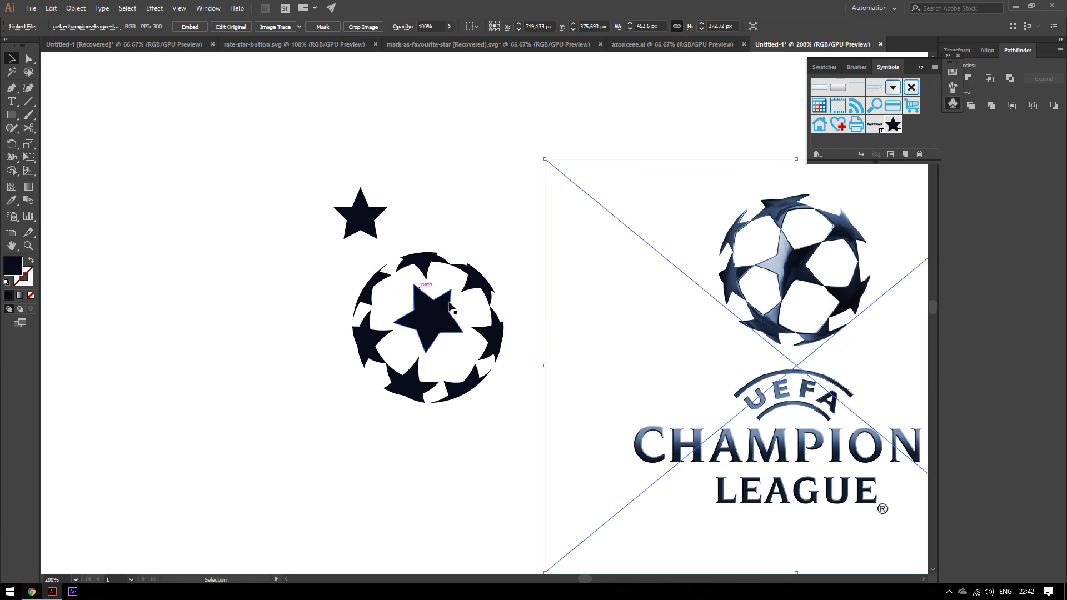
{"action": "left_click", "coordinate": [453, 310]}
{"action": "left_click_drag", "start_coordinate": [469, 348], "coordinate": [493, 364]}
Step: Shift the logo image left and delete the spare small star above the ball
{"action": "left_click", "coordinate": [497, 368]}
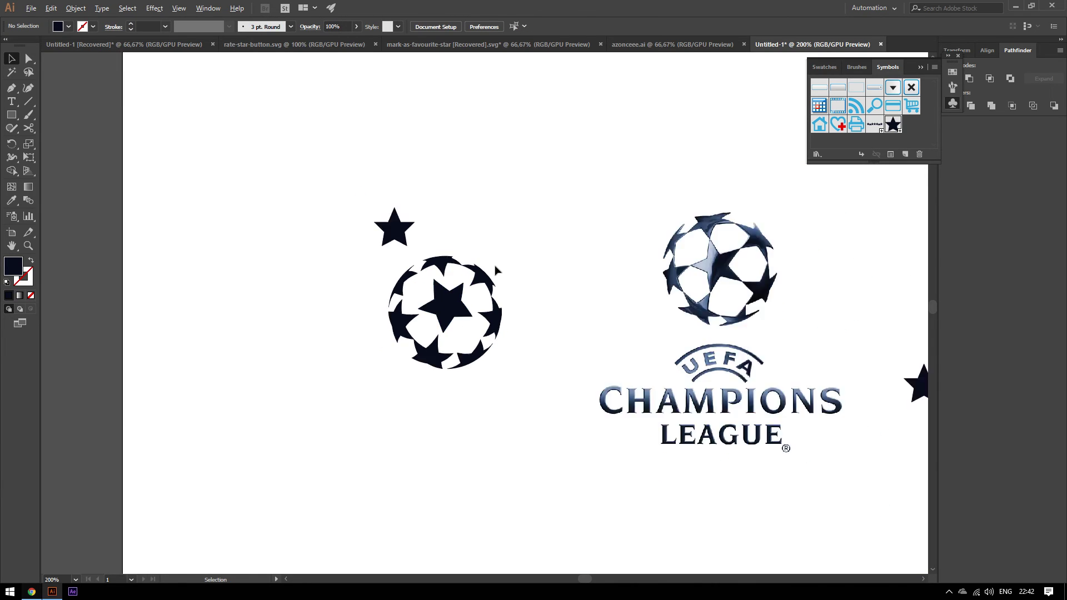
{"action": "scroll", "coordinate": [503, 323], "scroll_direction": "down", "scroll_amount": 2}
{"action": "scroll", "coordinate": [507, 308], "scroll_direction": "up", "scroll_amount": 2}
{"action": "left_click", "coordinate": [528, 239]}
{"action": "scroll", "coordinate": [500, 222], "scroll_direction": "right", "scroll_amount": 1}
{"action": "scroll", "coordinate": [500, 222], "scroll_direction": "right", "scroll_amount": 3}
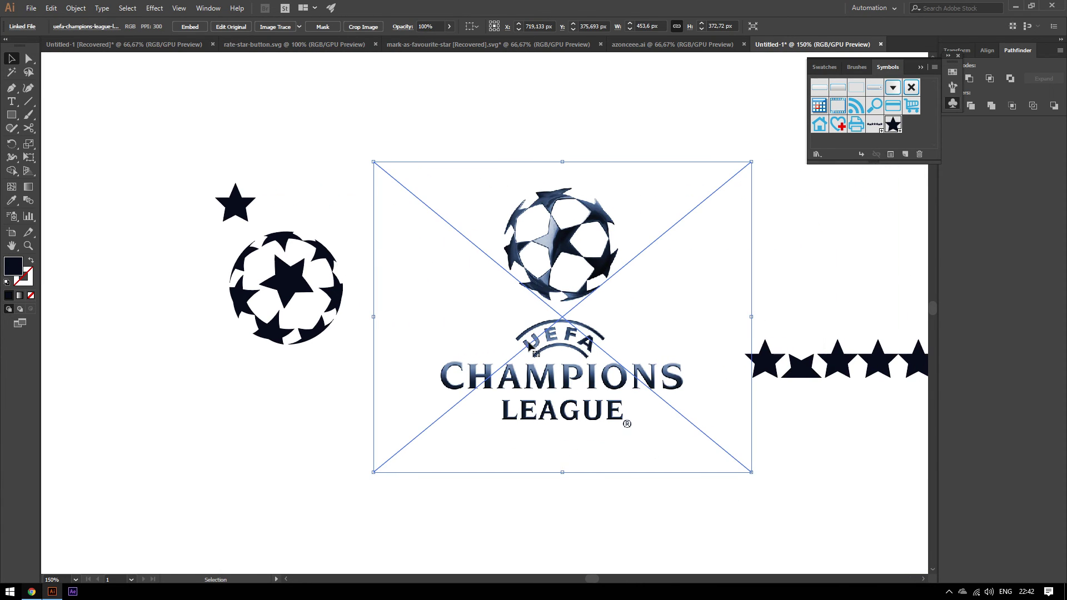
{"action": "left_click_drag", "start_coordinate": [475, 378], "coordinate": [441, 378]}
{"action": "left_click", "coordinate": [236, 203]}
{"action": "key", "text": "Delete"}
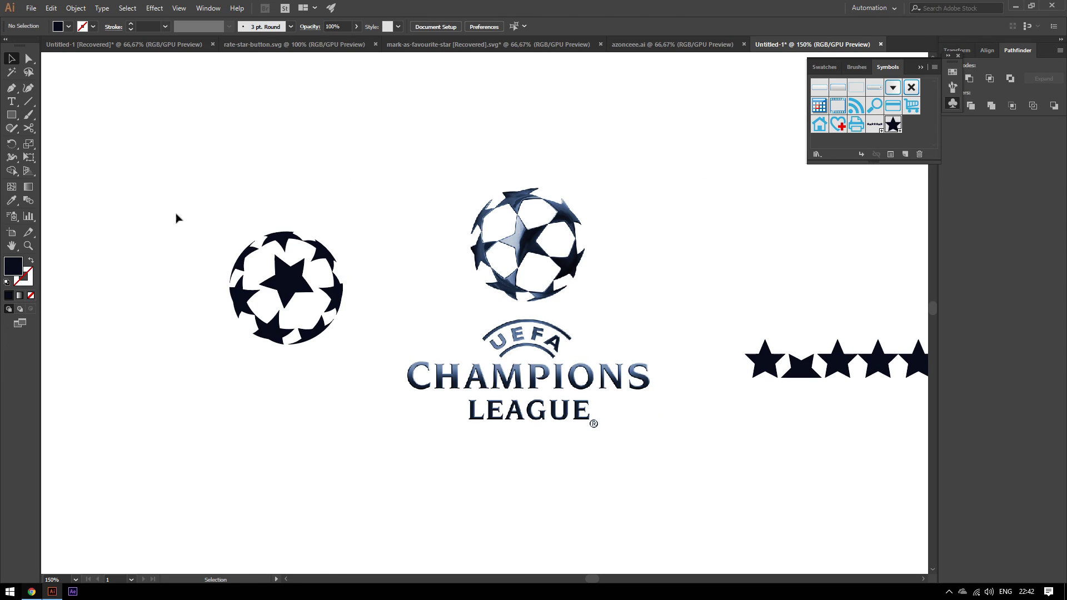
Step: Reposition the Champions League logo image further to the right
{"action": "left_click_drag", "start_coordinate": [175, 196], "coordinate": [346, 370]}
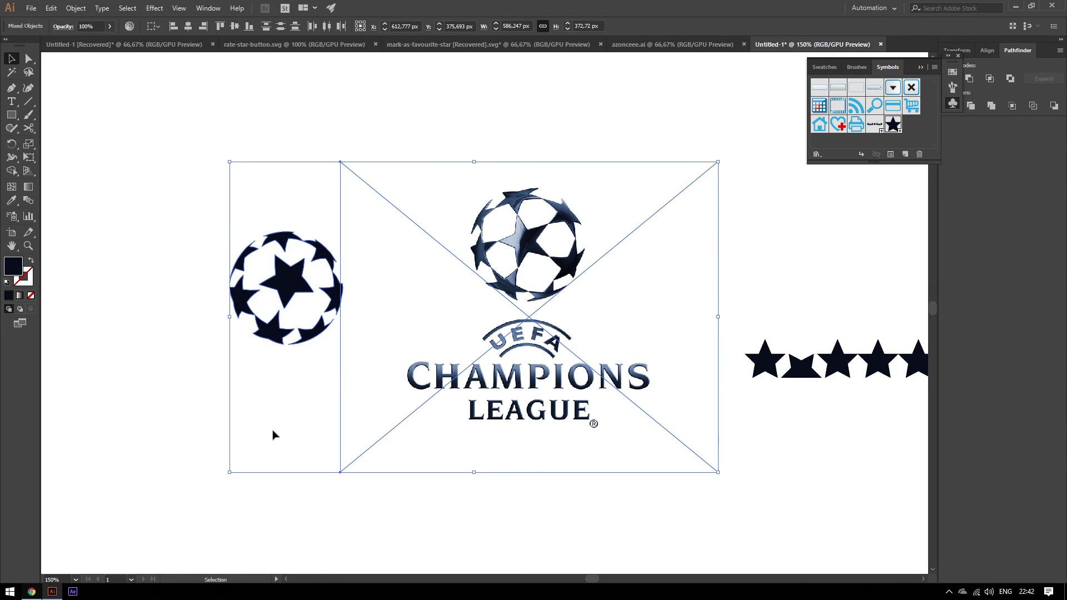
{"action": "left_click", "coordinate": [274, 434]}
{"action": "left_click_drag", "start_coordinate": [526, 333], "coordinate": [570, 332]}
{"action": "left_click_drag", "start_coordinate": [328, 369], "coordinate": [222, 231]}
{"action": "left_click", "coordinate": [279, 165]}
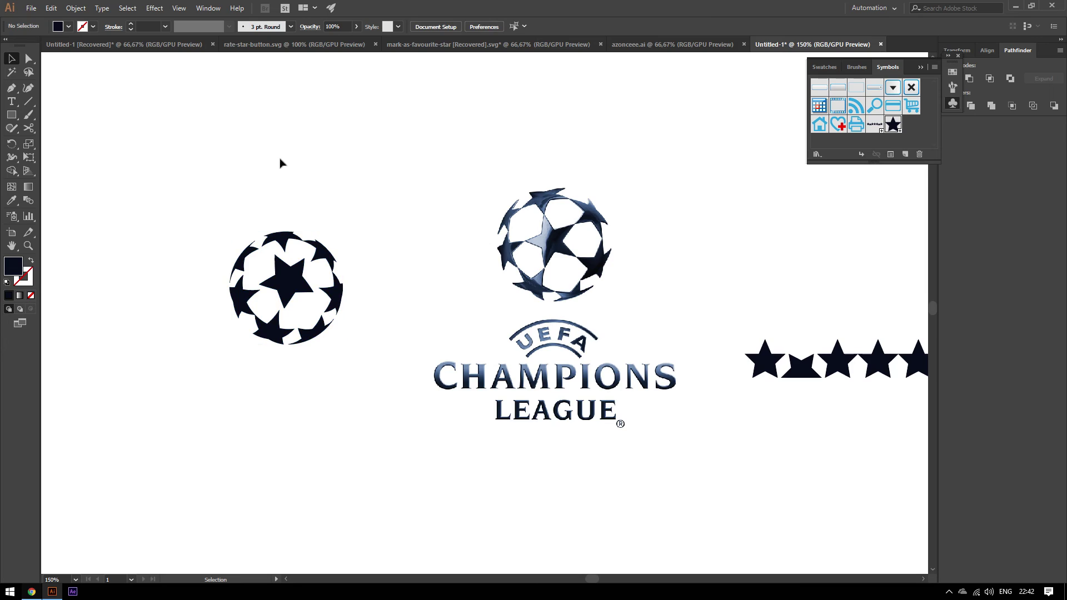
Step: Zoom out and move the row of stars below the ball
{"action": "key", "text": "ctrl+minus"}
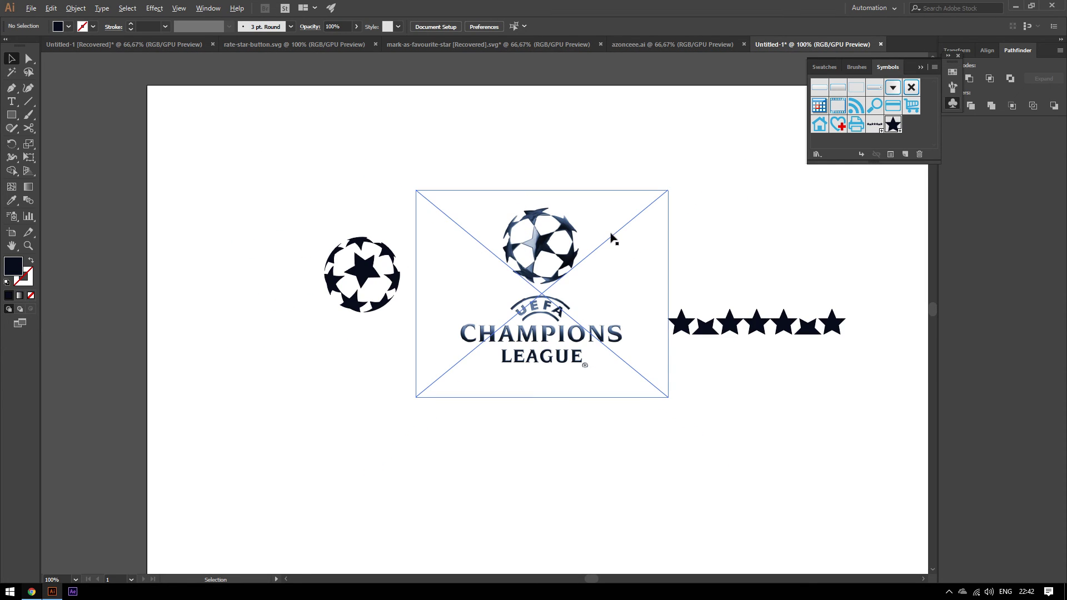
{"action": "mouse_move", "coordinate": [864, 343]}
{"action": "left_mouse_down"}
{"action": "mouse_move", "coordinate": [681, 329]}
{"action": "mouse_move", "coordinate": [374, 402]}
{"action": "left_mouse_up"}
{"action": "left_click", "coordinate": [425, 435]}
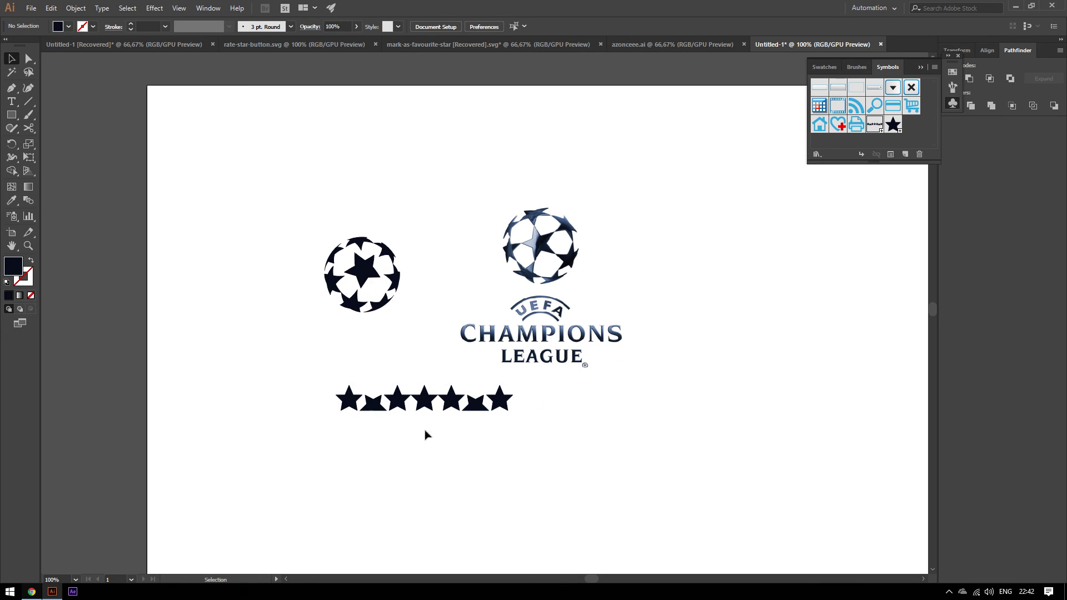
{"action": "scroll", "coordinate": [365, 424], "scroll_direction": "up", "scroll_amount": 1}
{"action": "scroll", "coordinate": [365, 424], "scroll_direction": "up", "scroll_amount": 1}
{"action": "scroll", "coordinate": [376, 432], "scroll_direction": "down", "scroll_amount": 1}
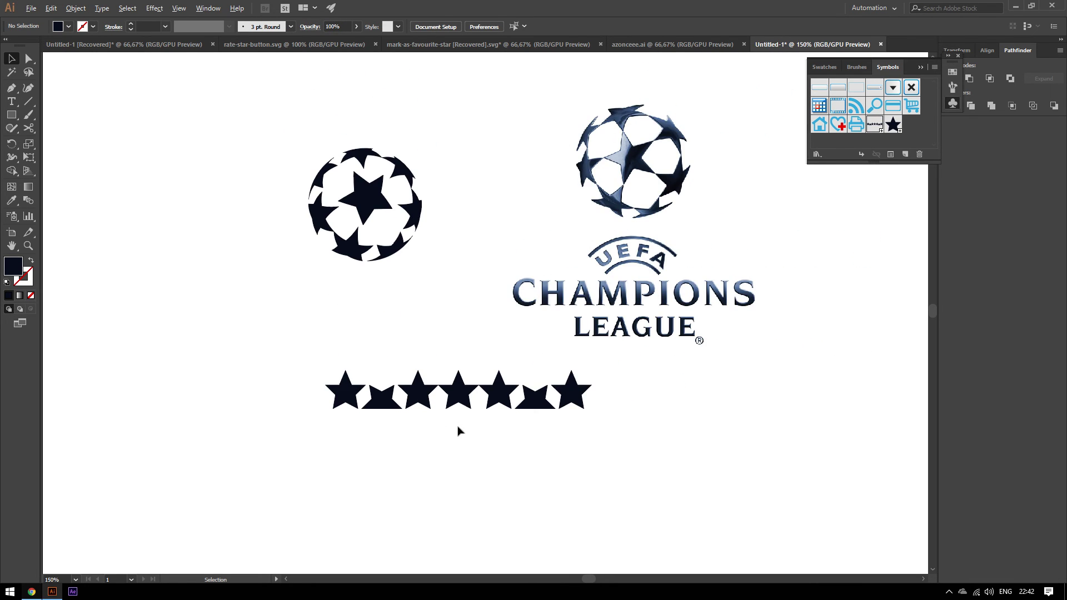
{"action": "scroll", "coordinate": [361, 416], "scroll_direction": "up", "scroll_amount": 2}
{"action": "scroll", "coordinate": [381, 400], "scroll_direction": "up", "scroll_amount": 1}
Step: Check the star row's placement beneath the ball
{"action": "left_click", "coordinate": [412, 384]}
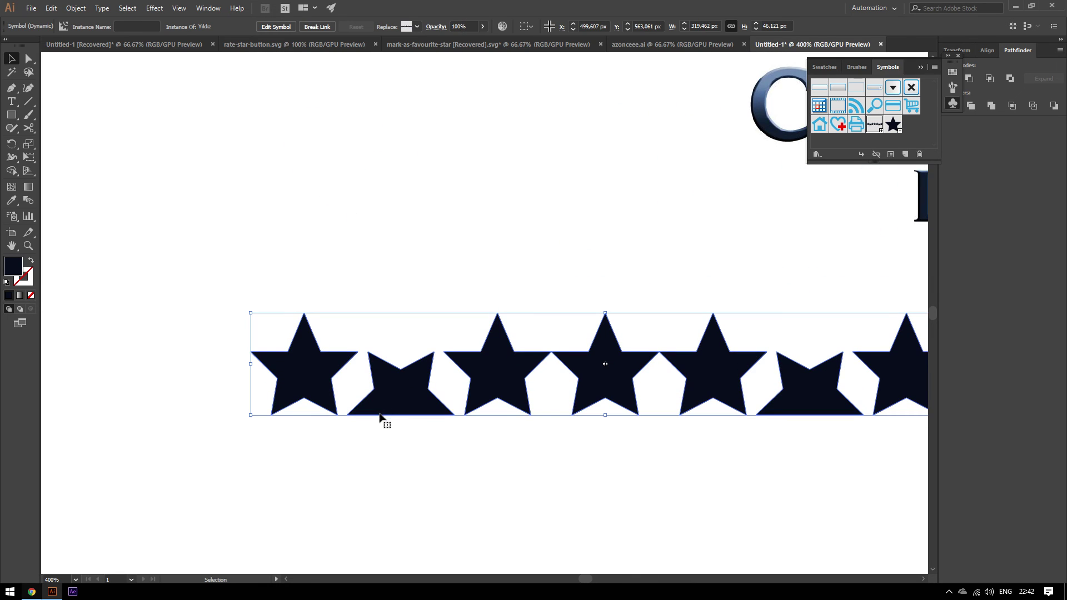
{"action": "scroll", "coordinate": [384, 411], "scroll_direction": "down", "scroll_amount": 2}
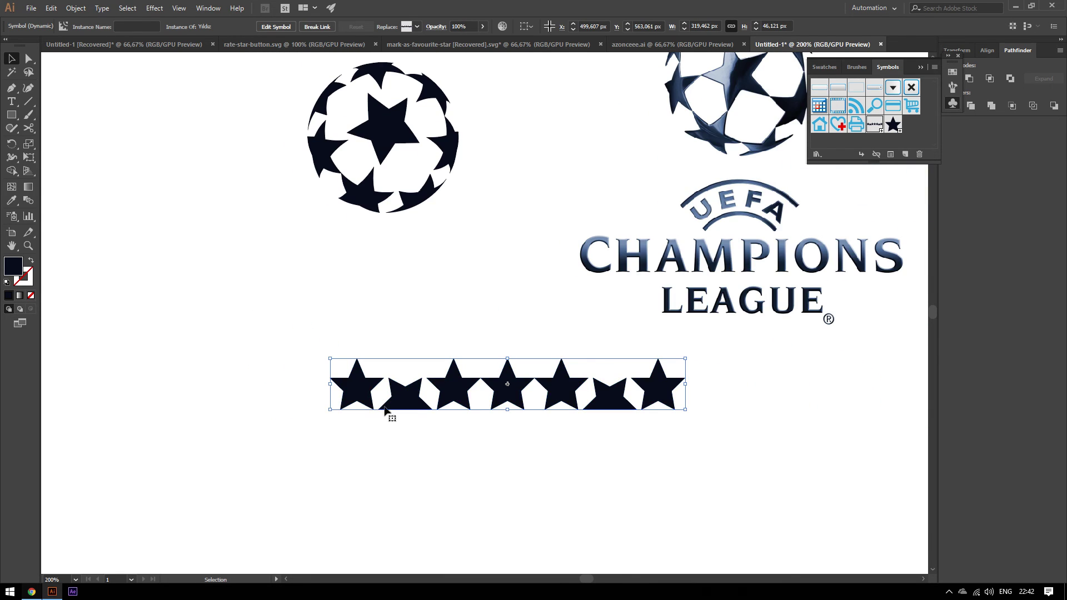
{"action": "scroll", "coordinate": [442, 443], "scroll_direction": "down", "scroll_amount": 2}
{"action": "left_click", "coordinate": [542, 445]}
{"action": "scroll", "coordinate": [509, 433], "scroll_direction": "up", "scroll_amount": 2}
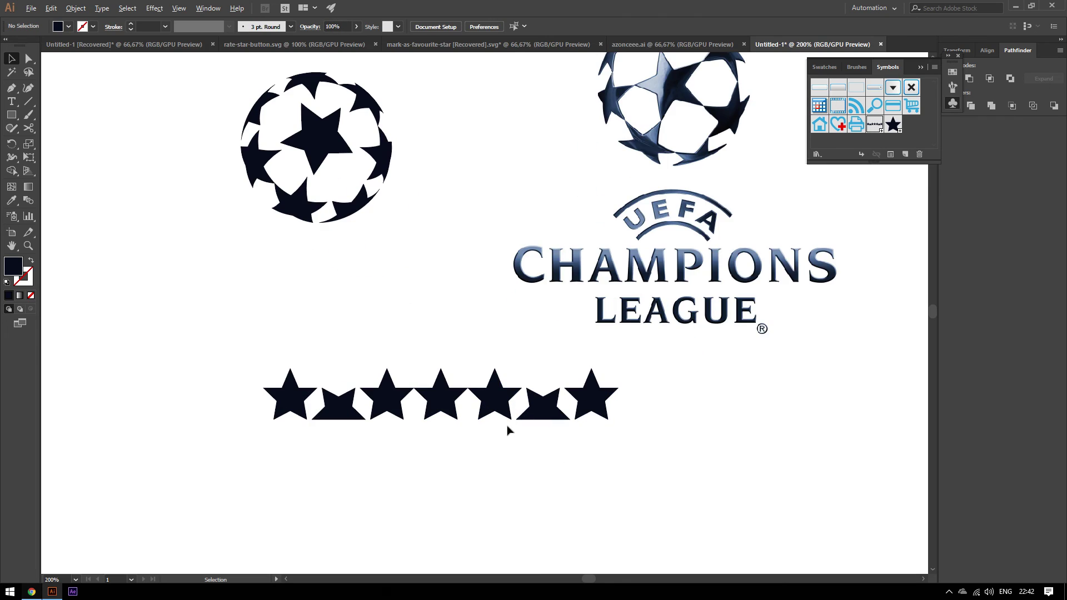
{"action": "scroll", "coordinate": [507, 409], "scroll_direction": "down", "scroll_amount": 1}
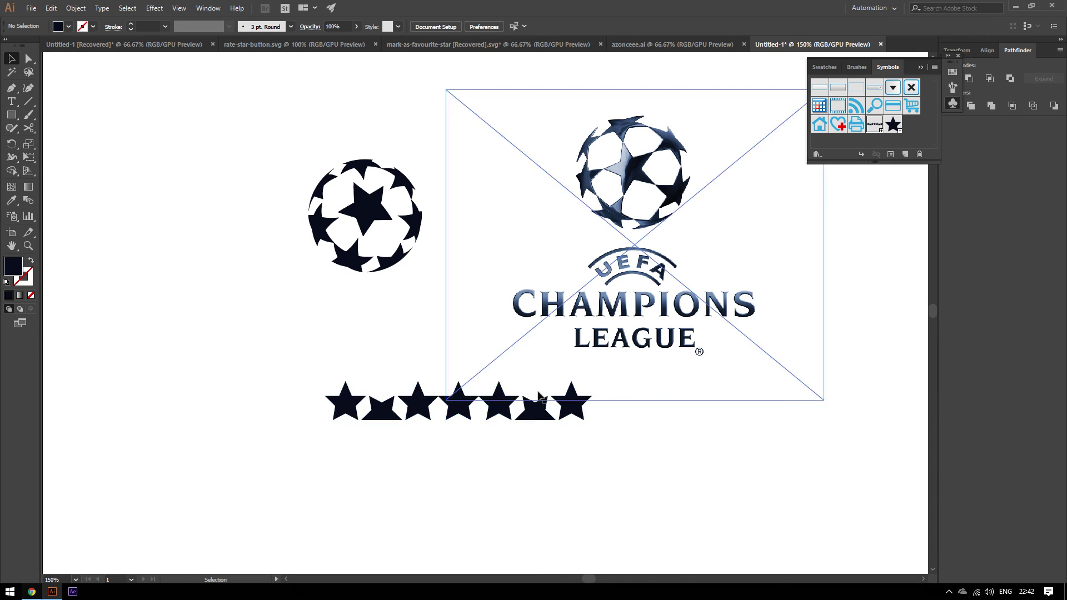
{"action": "scroll", "coordinate": [582, 367], "scroll_direction": "up", "scroll_amount": 1}
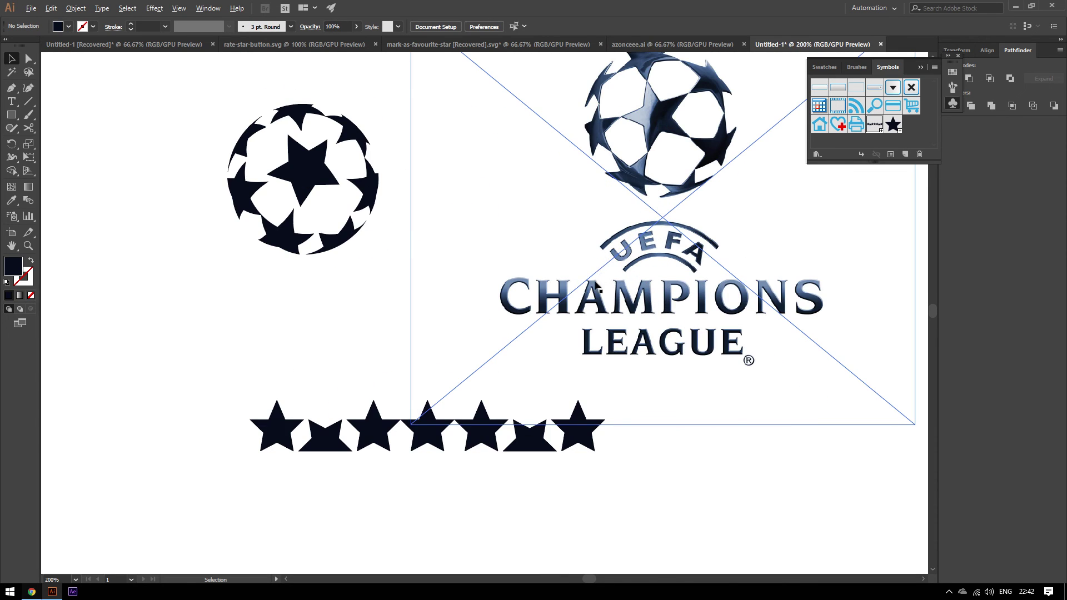
{"action": "scroll", "coordinate": [583, 334], "scroll_direction": "down", "scroll_amount": 1}
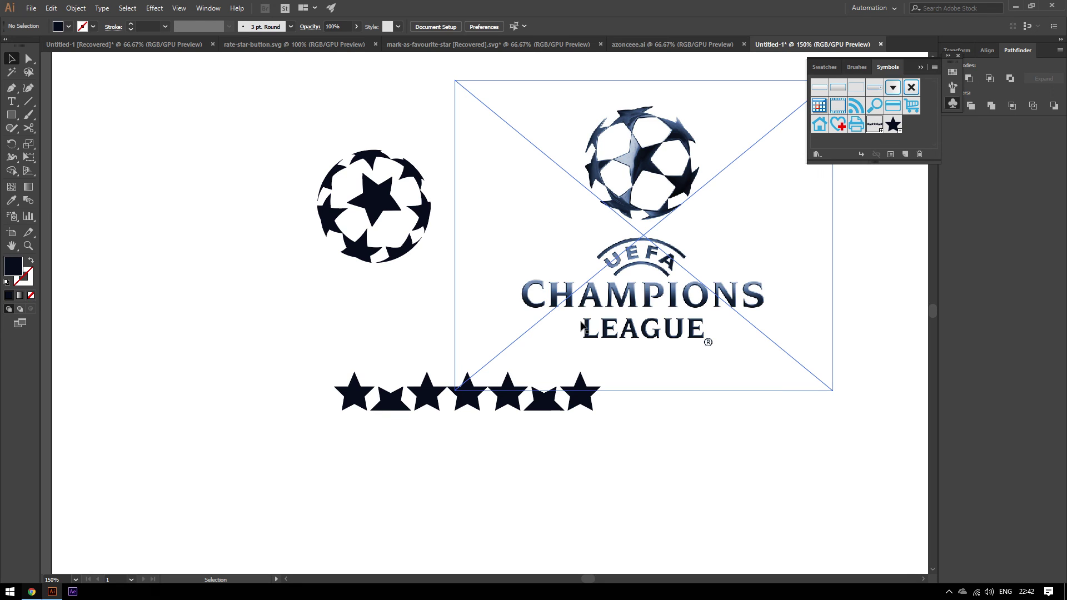
Step: Ungroup the flat star-ball group
{"action": "scroll", "coordinate": [643, 155], "scroll_direction": "up", "scroll_amount": 2}
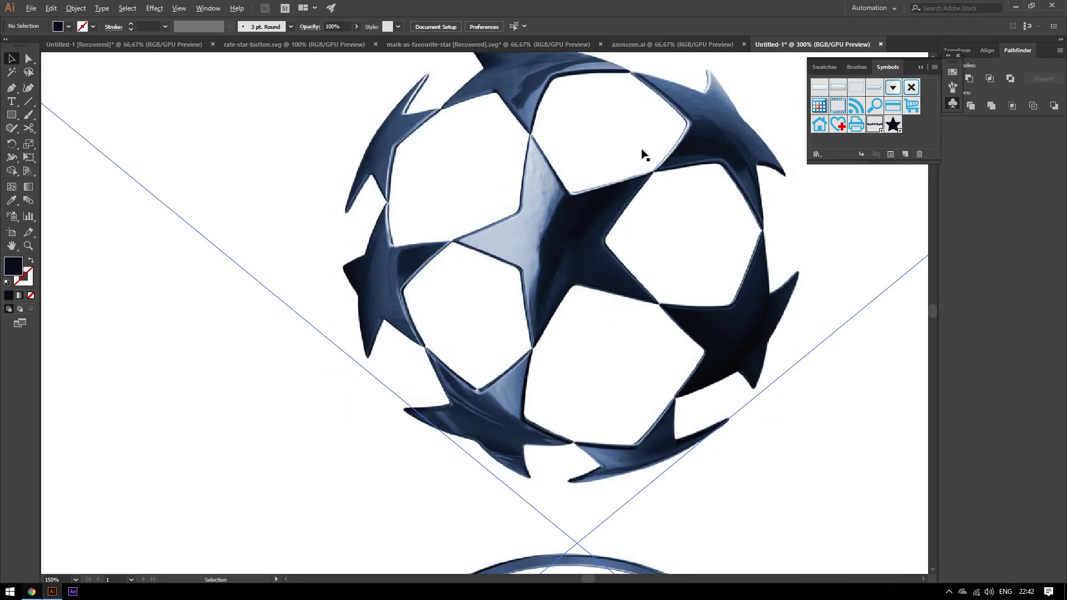
{"action": "scroll", "coordinate": [558, 218], "scroll_direction": "up", "scroll_amount": 3}
{"action": "scroll", "coordinate": [505, 189], "scroll_direction": "down", "scroll_amount": 1}
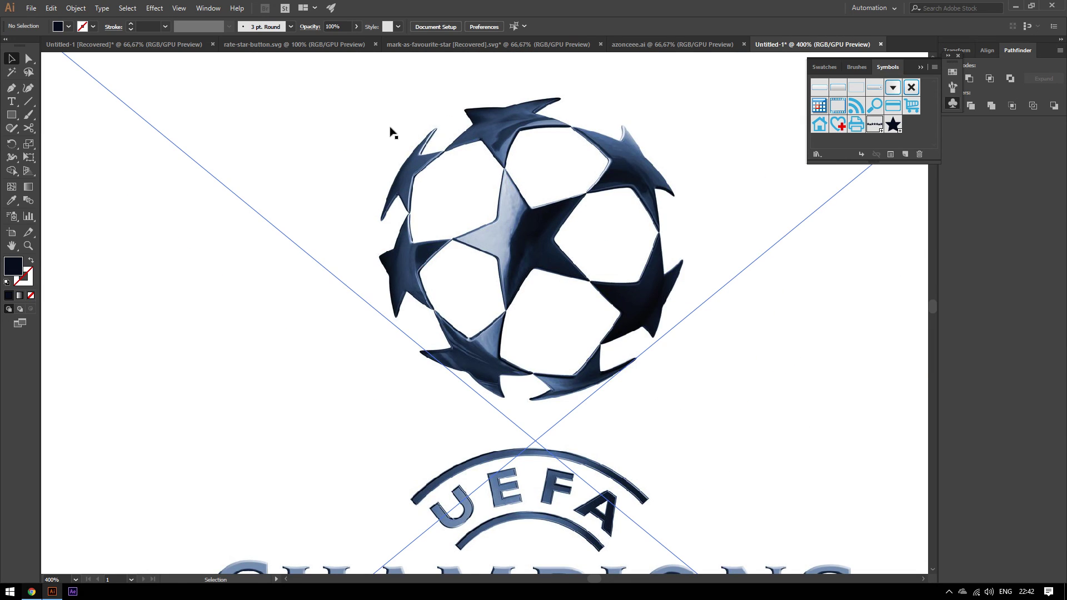
{"action": "scroll", "coordinate": [443, 174], "scroll_direction": "down", "scroll_amount": 3}
{"action": "scroll", "coordinate": [419, 210], "scroll_direction": "up", "scroll_amount": 2}
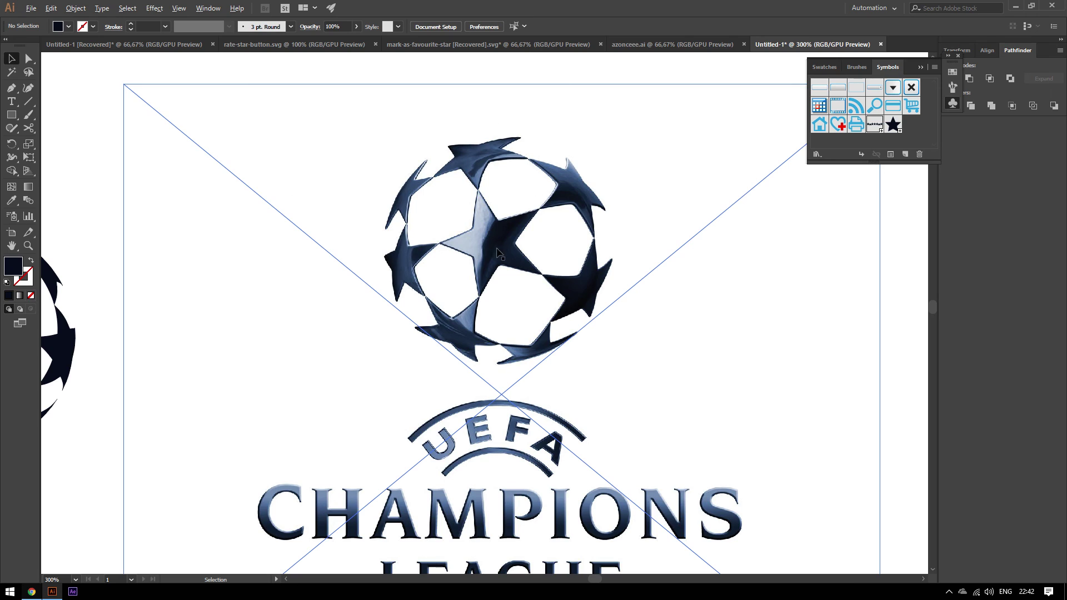
{"action": "scroll", "coordinate": [499, 253], "scroll_direction": "down", "scroll_amount": 4}
{"action": "scroll", "coordinate": [340, 256], "scroll_direction": "up", "scroll_amount": 3}
{"action": "left_click", "coordinate": [389, 262]}
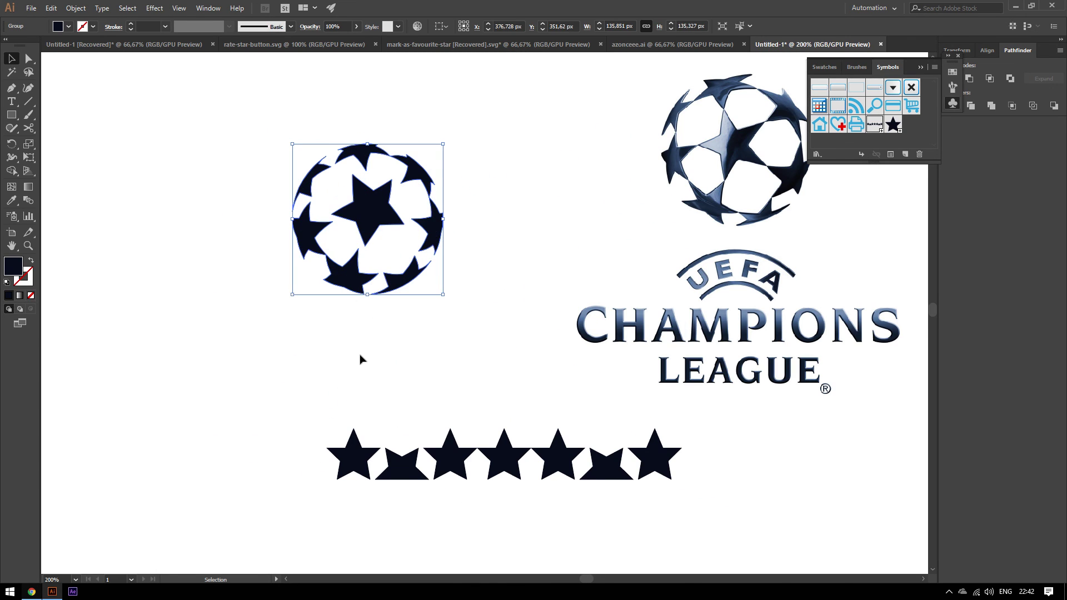
{"action": "right_click", "coordinate": [380, 219]}
{"action": "left_click", "coordinate": [409, 310]}
Step: Check the ball's central star with Direct Selection, then return to the Selection tool
{"action": "key", "text": "a"}
{"action": "left_click", "coordinate": [365, 225]}
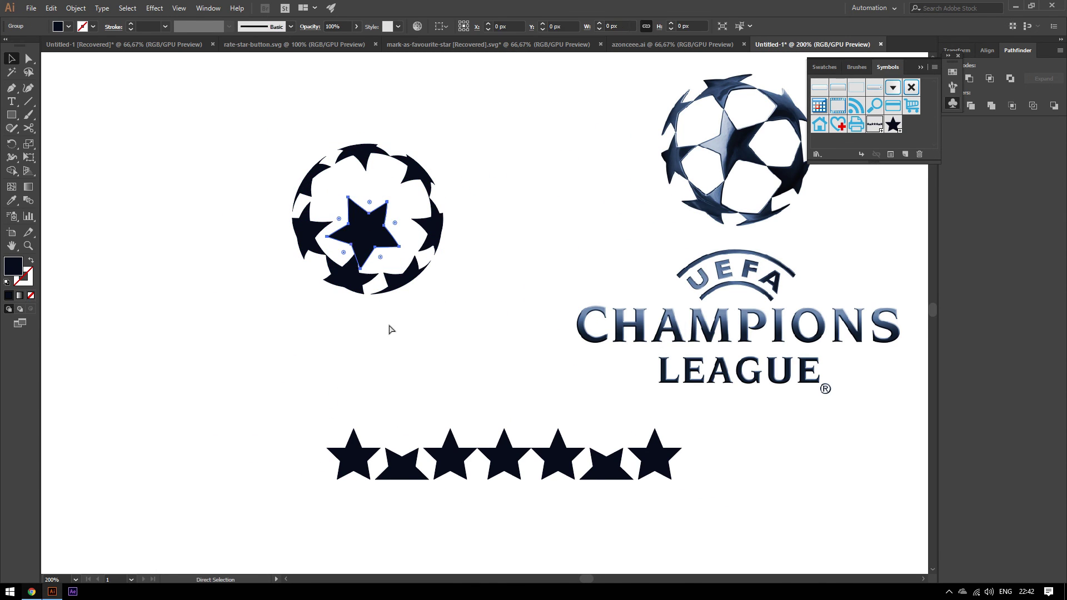
{"action": "left_click", "coordinate": [390, 329]}
{"action": "key", "text": "v"}
{"action": "scroll", "coordinate": [431, 274], "scroll_direction": "down", "scroll_amount": 1}
{"action": "scroll", "coordinate": [473, 244], "scroll_direction": "up", "scroll_amount": 1}
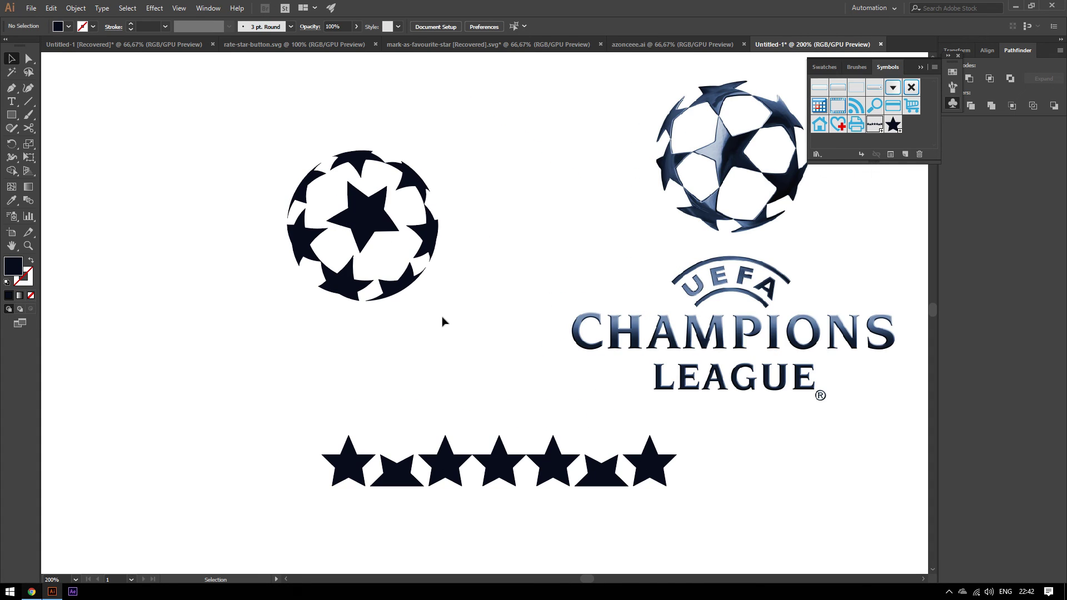
{"action": "left_click", "coordinate": [425, 297]}
{"action": "left_click", "coordinate": [528, 311]}
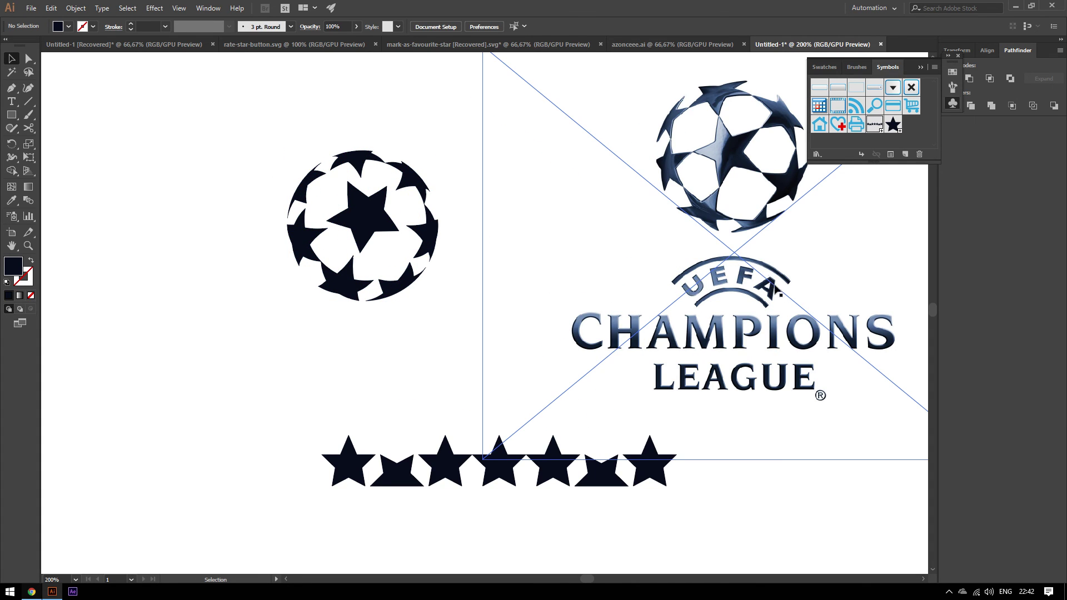
Step: Delete the row of seven stars and the UEFA logo image
{"action": "scroll", "coordinate": [627, 256], "scroll_direction": "down", "scroll_amount": 1}
{"action": "scroll", "coordinate": [562, 419], "scroll_direction": "left", "scroll_amount": 2}
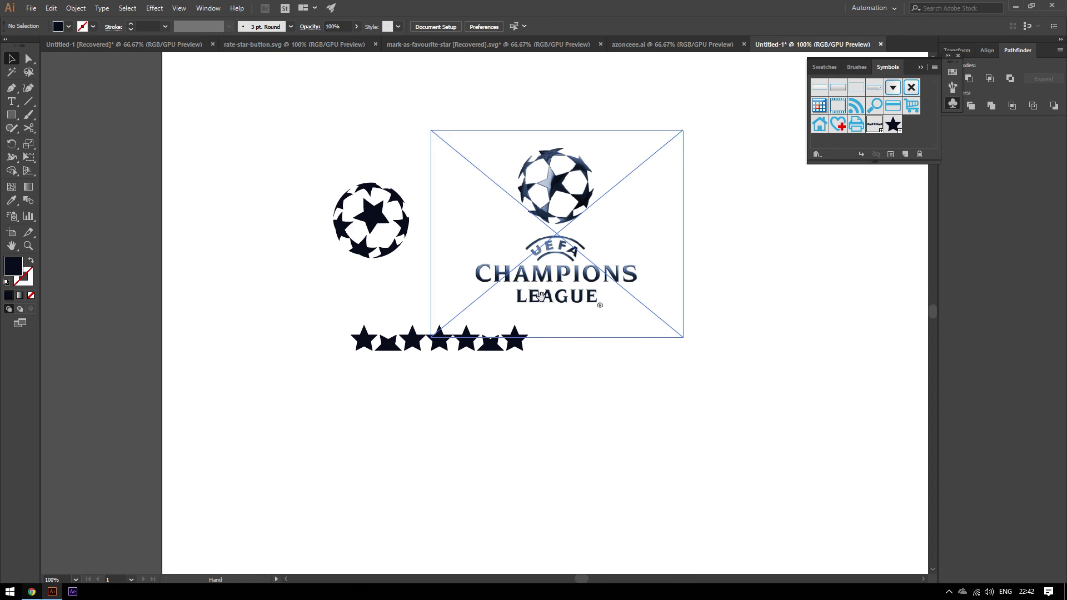
{"action": "scroll", "coordinate": [537, 200], "scroll_direction": "up", "scroll_amount": 2}
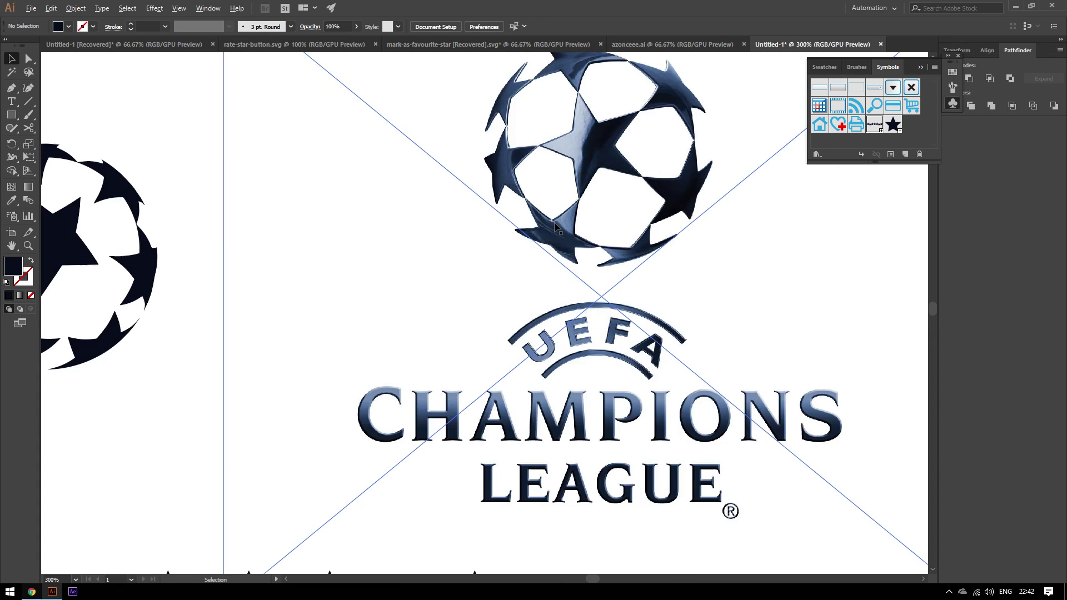
{"action": "scroll", "coordinate": [557, 232], "scroll_direction": "down", "scroll_amount": 2}
{"action": "left_click_drag", "start_coordinate": [562, 429], "coordinate": [247, 467]}
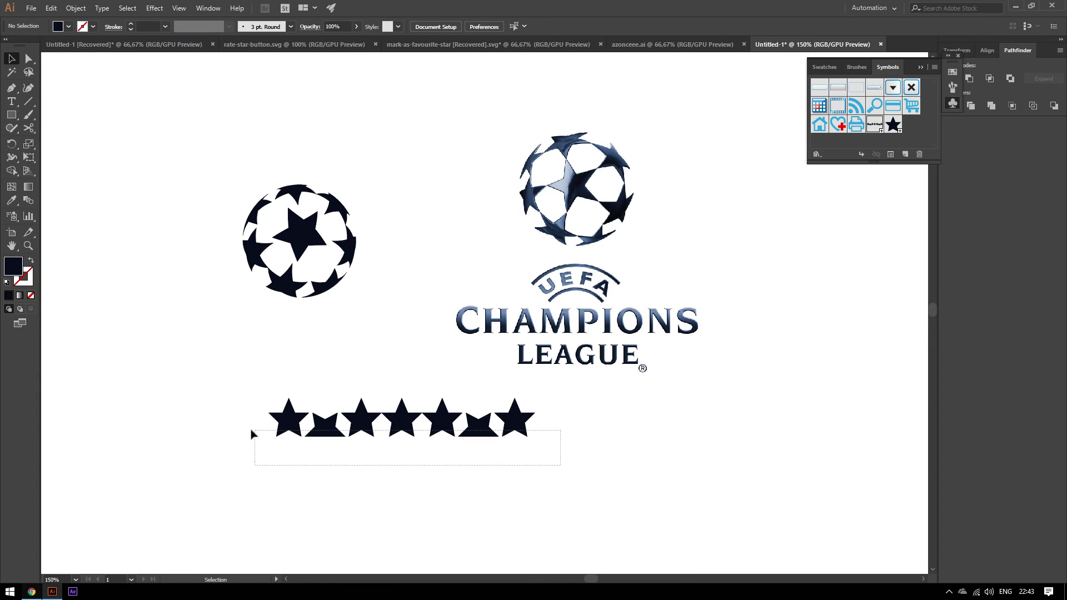
{"action": "key", "text": "Delete"}
{"action": "left_click", "coordinate": [393, 362]}
{"action": "key", "text": "Delete"}
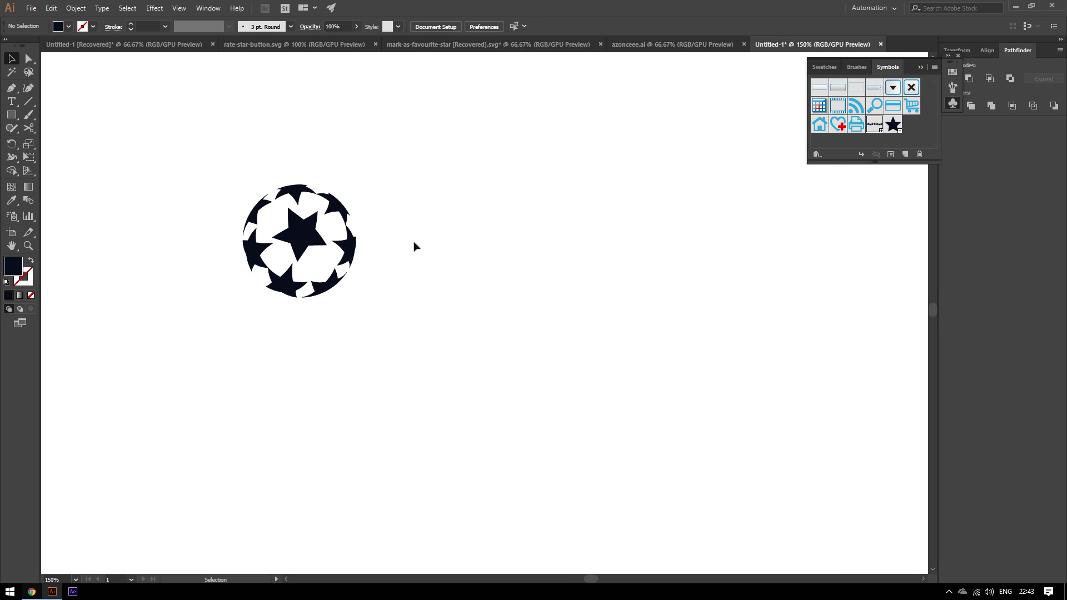
Step: Centre the star ball horizontally and vertically on the artboard using Align To Artboard, and enlarge it
{"action": "scroll", "coordinate": [414, 247], "scroll_direction": "down", "scroll_amount": 2}
{"action": "left_click_drag", "start_coordinate": [357, 241], "coordinate": [412, 262]}
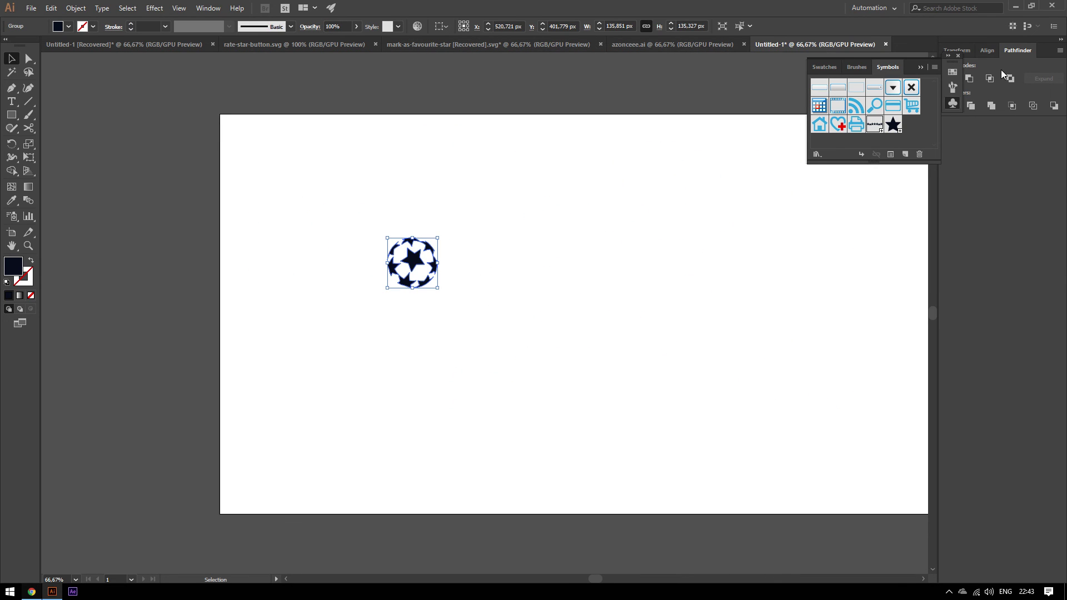
{"action": "left_click", "coordinate": [987, 51]}
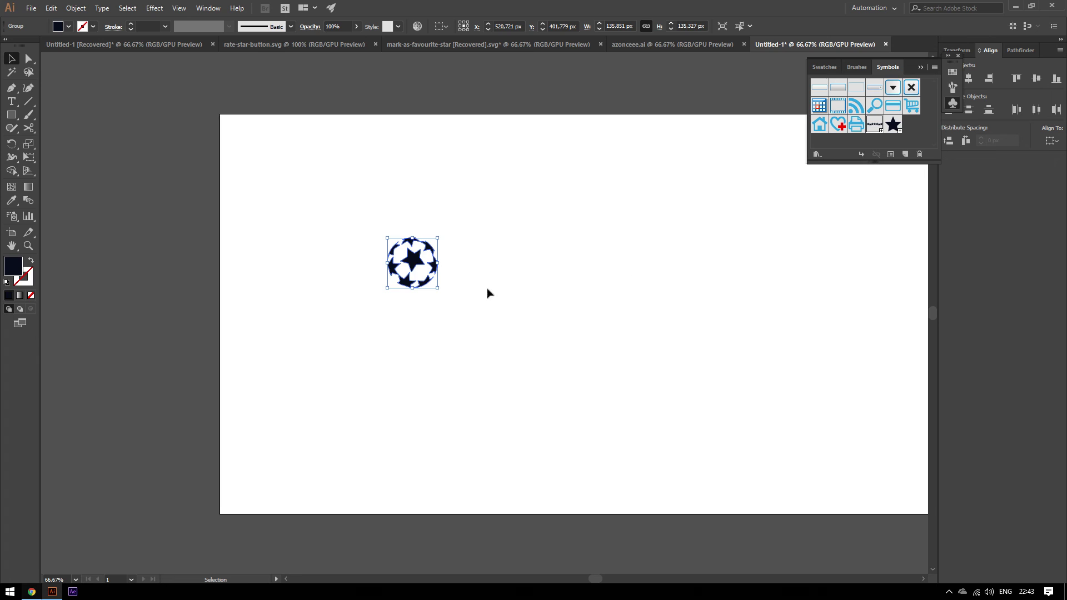
{"action": "left_click", "coordinate": [1052, 141]}
{"action": "left_click", "coordinate": [1035, 178]}
{"action": "left_click", "coordinate": [1038, 80]}
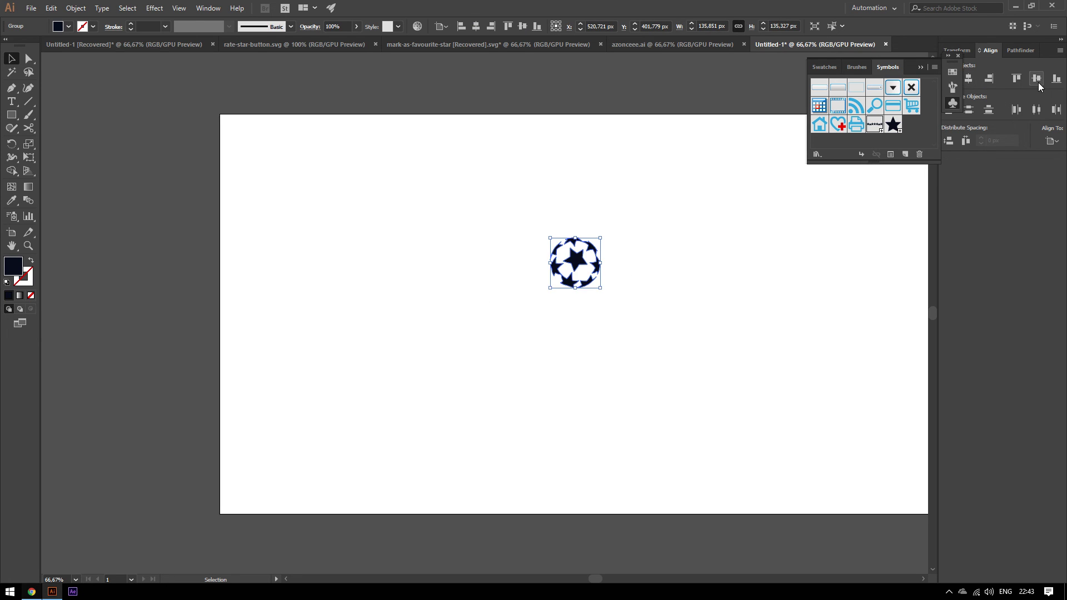
{"action": "left_click_drag", "start_coordinate": [601, 337], "coordinate": [648, 385]}
{"action": "left_click", "coordinate": [762, 417]}
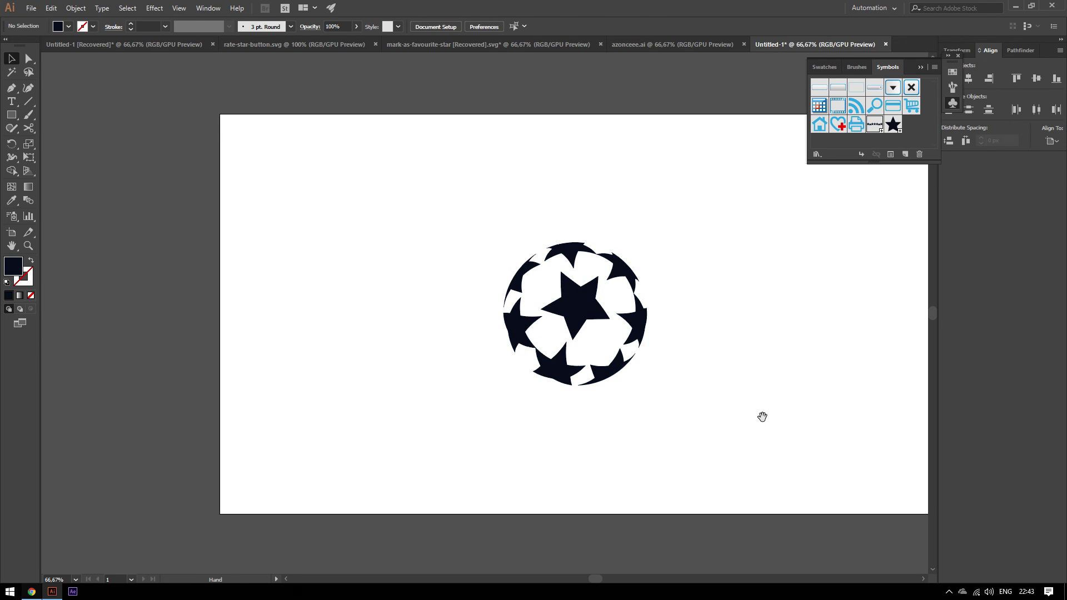
{"action": "left_click_drag", "start_coordinate": [762, 417], "coordinate": [650, 418]}
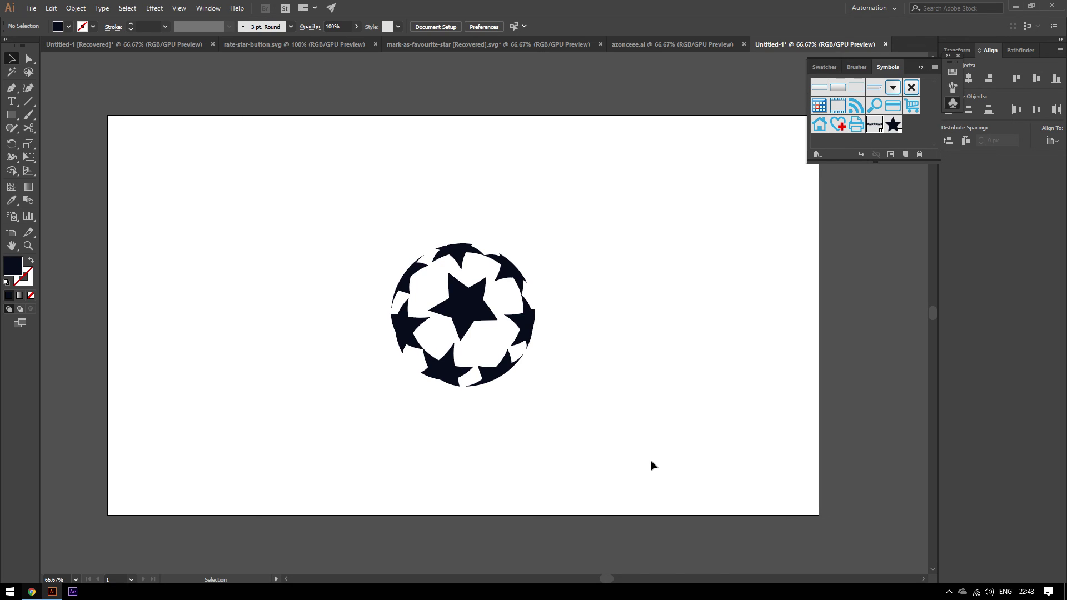